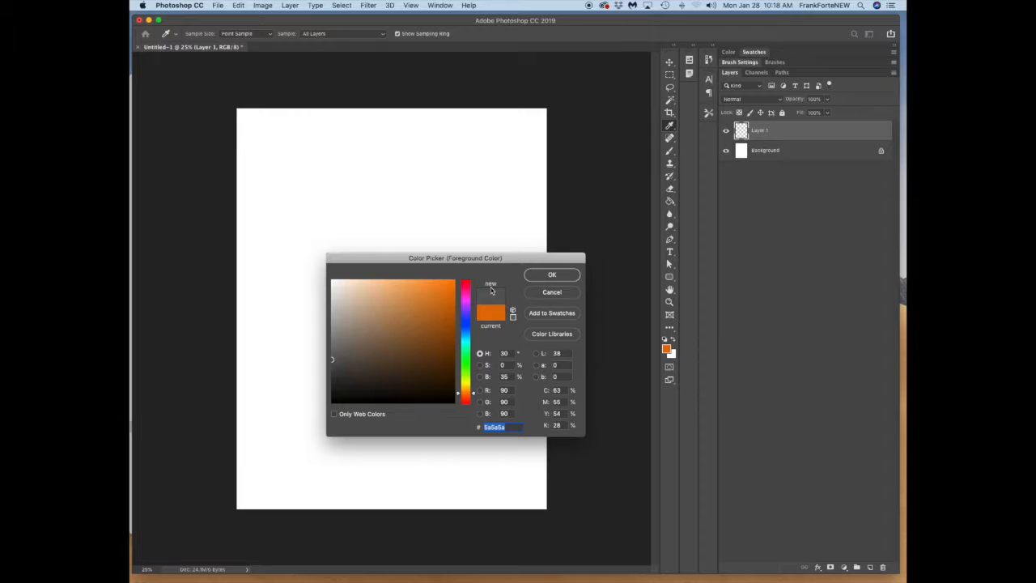
Step: Set the foreground color to dark gray (5a5a5a) and switch to the Brush tool
{"action": "left_click_drag", "start_coordinate": [333, 362], "coordinate": [333, 360]}
{"action": "left_click", "coordinate": [546, 279]}
{"action": "key", "text": "v"}
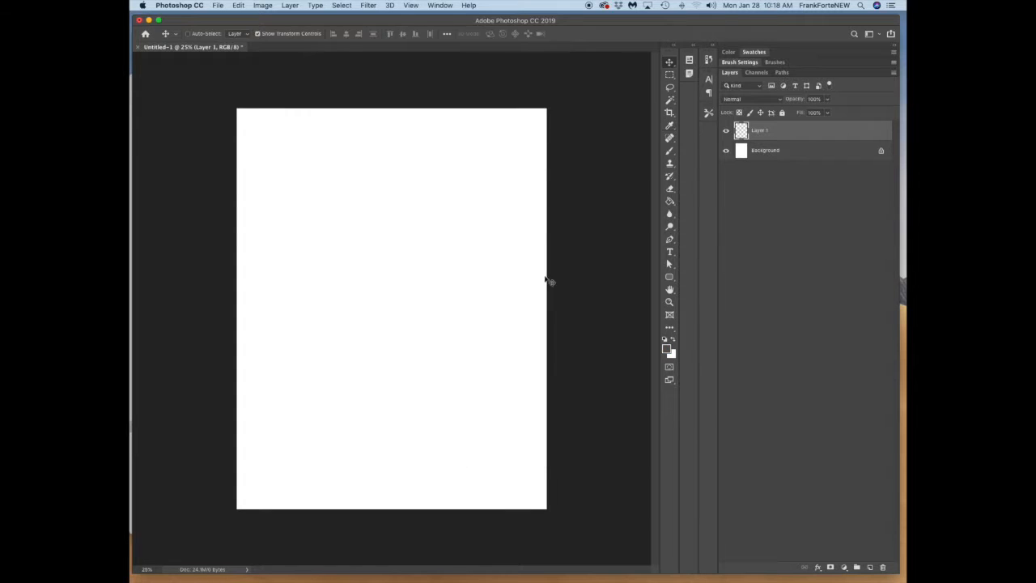
{"action": "key", "text": "b"}
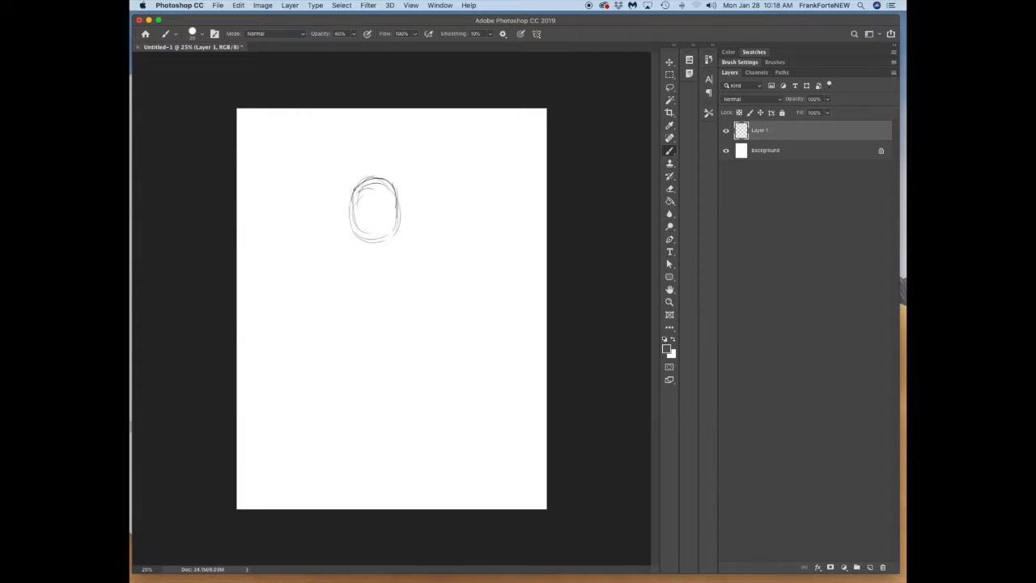
Step: Rough in the head, broad shoulders, chest and upper arms of a muscular male figure with thin brush strokes
{"action": "left_click_drag", "start_coordinate": [333, 246], "coordinate": [361, 235]}
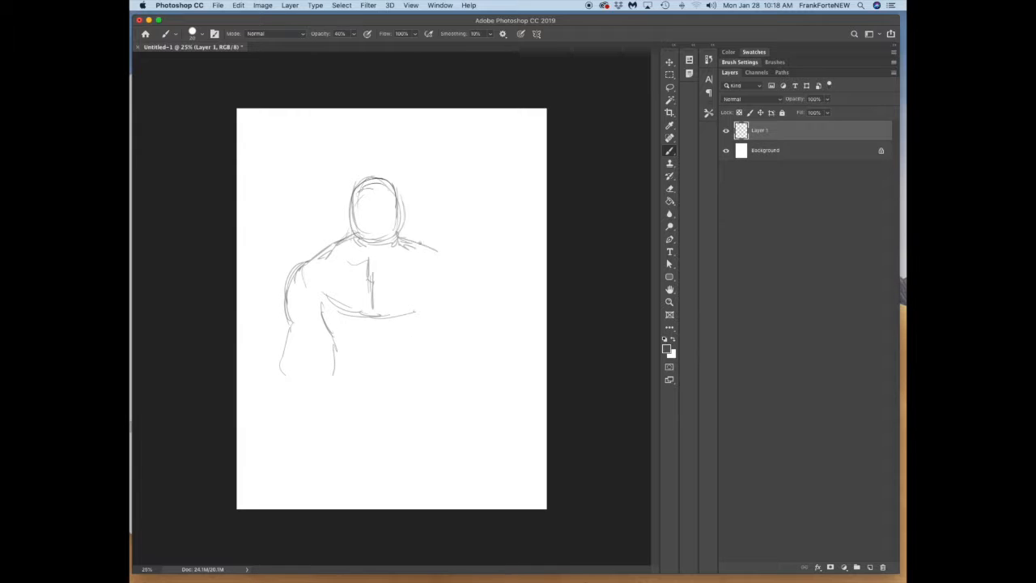
{"action": "left_click_drag", "start_coordinate": [450, 258], "coordinate": [473, 285]}
{"action": "left_click_drag", "start_coordinate": [426, 310], "coordinate": [434, 332]}
{"action": "left_click_drag", "start_coordinate": [317, 306], "coordinate": [336, 395]}
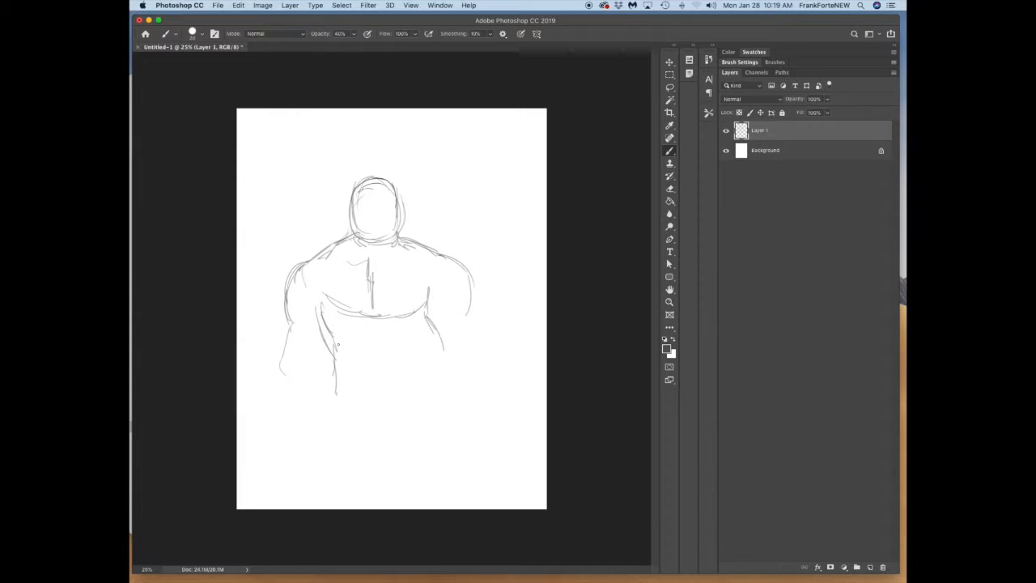
Step: Sketch the ribcage line, both forearms and a small round horn stump on the figure's head
{"action": "left_click_drag", "start_coordinate": [371, 343], "coordinate": [372, 360]}
{"action": "left_click_drag", "start_coordinate": [316, 322], "coordinate": [351, 368]}
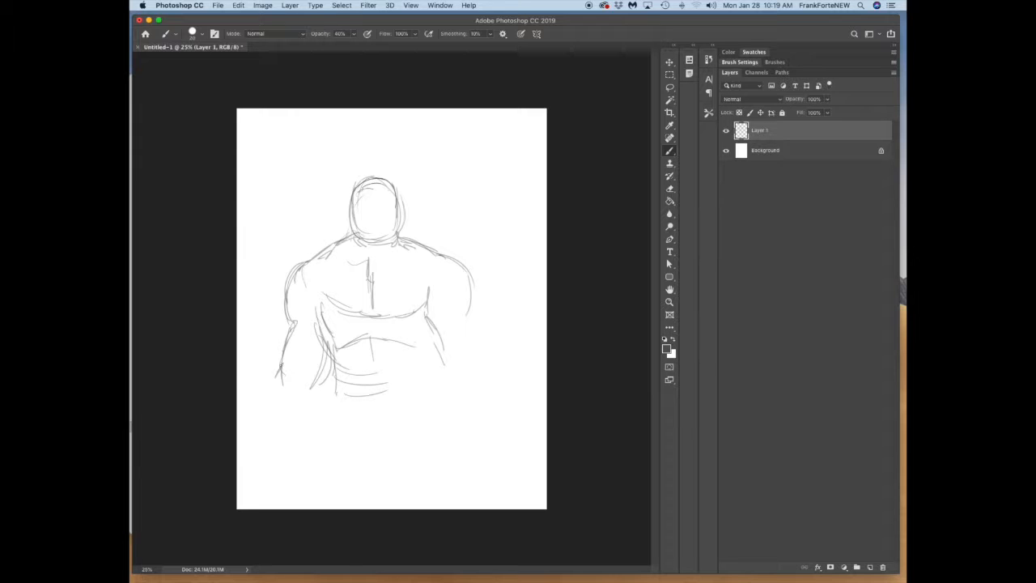
{"action": "left_click_drag", "start_coordinate": [301, 423], "coordinate": [296, 455]}
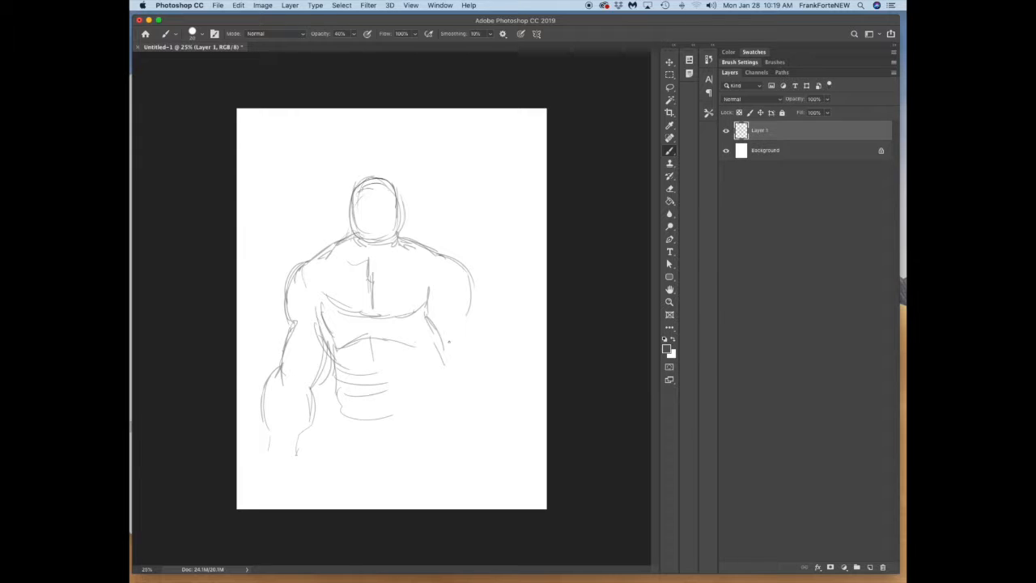
{"action": "mouse_move", "coordinate": [366, 176]}
{"action": "left_mouse_down"}
{"action": "mouse_move", "coordinate": [400, 236]}
{"action": "mouse_move", "coordinate": [354, 195]}
{"action": "mouse_move", "coordinate": [391, 183]}
{"action": "left_mouse_up"}
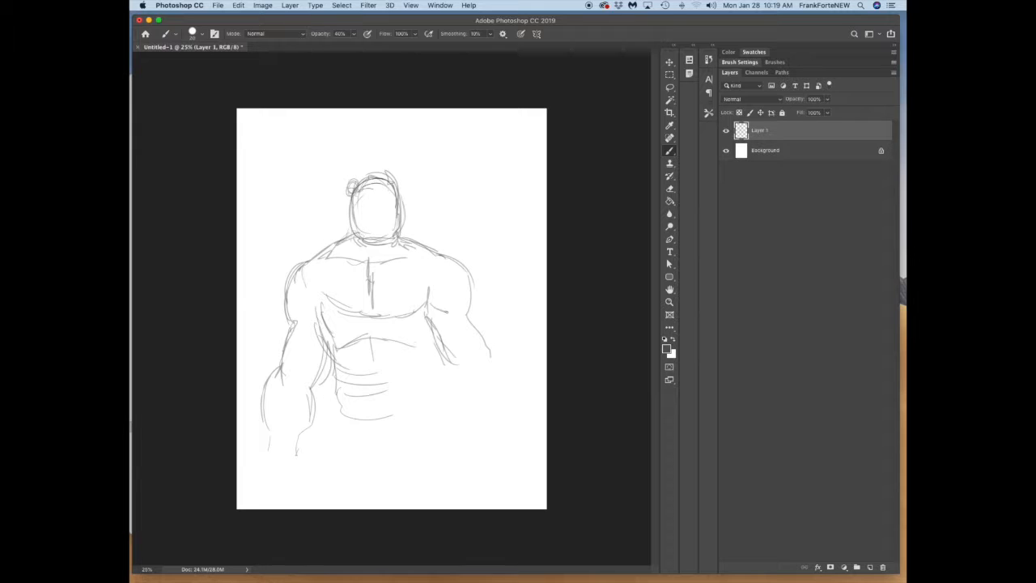
{"action": "mouse_move", "coordinate": [481, 324]}
{"action": "left_mouse_down"}
{"action": "mouse_move", "coordinate": [488, 367]}
{"action": "mouse_move", "coordinate": [459, 374]}
{"action": "left_mouse_up"}
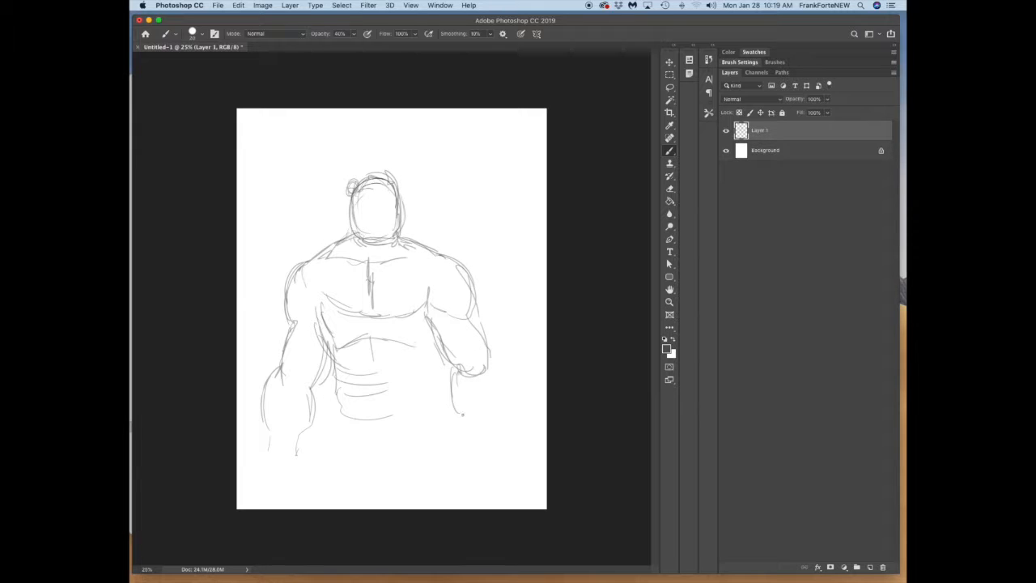
Step: Sketch the abdominal lines, the waistline and the right side of the torso
{"action": "left_click_drag", "start_coordinate": [397, 381], "coordinate": [352, 382]}
{"action": "mouse_move", "coordinate": [393, 376]}
{"action": "left_mouse_down"}
{"action": "mouse_move", "coordinate": [369, 374]}
{"action": "mouse_move", "coordinate": [399, 379]}
{"action": "mouse_move", "coordinate": [411, 400]}
{"action": "left_mouse_up"}
{"action": "left_click_drag", "start_coordinate": [339, 407], "coordinate": [425, 412]}
{"action": "left_click_drag", "start_coordinate": [350, 417], "coordinate": [437, 404]}
{"action": "left_click_drag", "start_coordinate": [438, 363], "coordinate": [437, 401]}
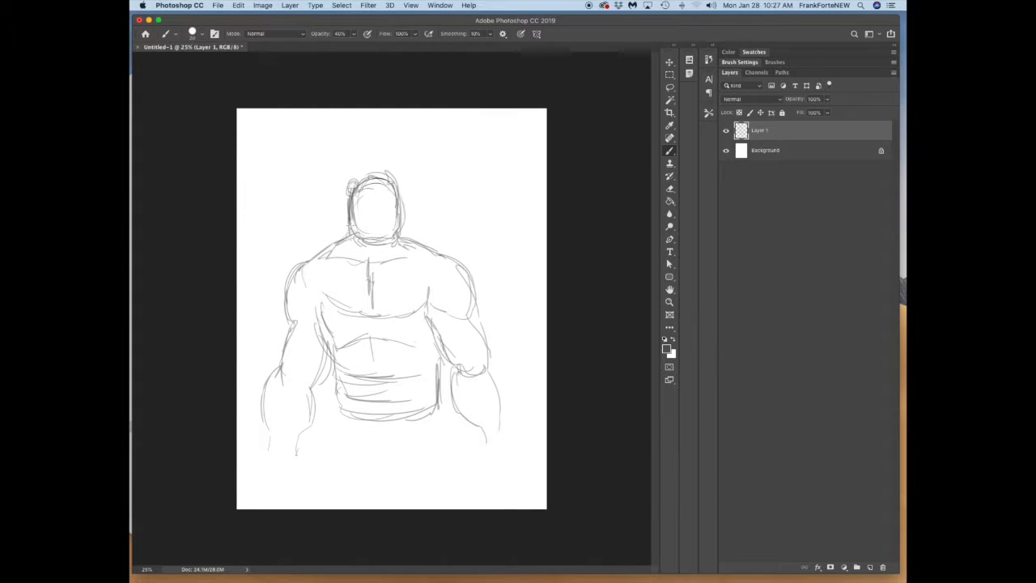
Step: Strengthen the head, neck, chest and torso contours and sketch the facial features and horn stumps
{"action": "mouse_move", "coordinate": [358, 178]}
{"action": "left_mouse_down"}
{"action": "mouse_move", "coordinate": [351, 187]}
{"action": "mouse_move", "coordinate": [397, 208]}
{"action": "mouse_move", "coordinate": [348, 250]}
{"action": "left_mouse_up"}
{"action": "left_click_drag", "start_coordinate": [399, 230], "coordinate": [407, 246]}
{"action": "left_click_drag", "start_coordinate": [329, 259], "coordinate": [368, 264]}
{"action": "left_click_drag", "start_coordinate": [375, 271], "coordinate": [374, 309]}
{"action": "mouse_move", "coordinate": [315, 302]}
{"action": "left_mouse_down"}
{"action": "mouse_move", "coordinate": [363, 318]}
{"action": "mouse_move", "coordinate": [436, 301]}
{"action": "left_mouse_up"}
{"action": "mouse_move", "coordinate": [288, 285]}
{"action": "left_mouse_down"}
{"action": "mouse_move", "coordinate": [299, 323]}
{"action": "mouse_move", "coordinate": [432, 343]}
{"action": "mouse_move", "coordinate": [437, 409]}
{"action": "left_mouse_up"}
{"action": "left_click_drag", "start_coordinate": [302, 319], "coordinate": [278, 364]}
{"action": "mouse_move", "coordinate": [374, 226]}
{"action": "left_mouse_down"}
{"action": "mouse_move", "coordinate": [354, 190]}
{"action": "mouse_move", "coordinate": [390, 199]}
{"action": "mouse_move", "coordinate": [359, 203]}
{"action": "mouse_move", "coordinate": [361, 223]}
{"action": "mouse_move", "coordinate": [394, 219]}
{"action": "mouse_move", "coordinate": [362, 234]}
{"action": "mouse_move", "coordinate": [384, 240]}
{"action": "mouse_move", "coordinate": [347, 175]}
{"action": "mouse_move", "coordinate": [407, 185]}
{"action": "mouse_move", "coordinate": [434, 252]}
{"action": "left_mouse_up"}
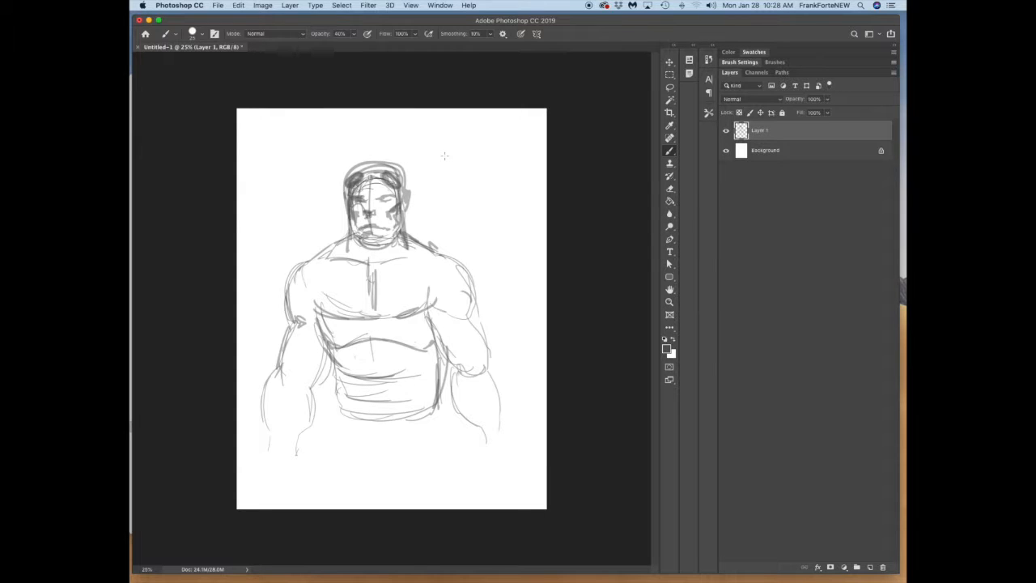
Step: Reinforce the outlines of both arms and wrists and add a stroke at the side of the head
{"action": "mouse_move", "coordinate": [475, 309]}
{"action": "left_mouse_down"}
{"action": "mouse_move", "coordinate": [351, 418]}
{"action": "mouse_move", "coordinate": [348, 347]}
{"action": "mouse_move", "coordinate": [380, 382]}
{"action": "mouse_move", "coordinate": [310, 386]}
{"action": "mouse_move", "coordinate": [286, 347]}
{"action": "mouse_move", "coordinate": [287, 296]}
{"action": "mouse_move", "coordinate": [268, 446]}
{"action": "left_mouse_up"}
{"action": "left_click_drag", "start_coordinate": [471, 392], "coordinate": [474, 423]}
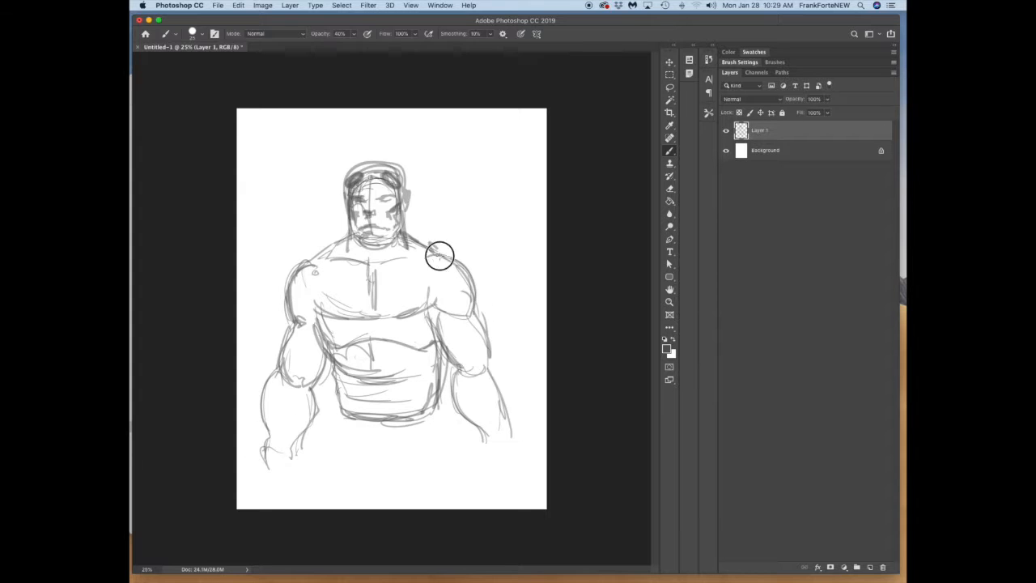
{"action": "left_click_drag", "start_coordinate": [407, 188], "coordinate": [409, 218]}
Step: Free-transform the sketch so the figure sits higher on the page
{"action": "key", "text": "ctrl+t"}
{"action": "mouse_move", "coordinate": [515, 473]}
{"action": "left_mouse_down"}
{"action": "mouse_move", "coordinate": [490, 439]}
{"action": "mouse_move", "coordinate": [521, 462]}
{"action": "mouse_move", "coordinate": [529, 445]}
{"action": "left_mouse_up"}
{"action": "key", "text": "Return"}
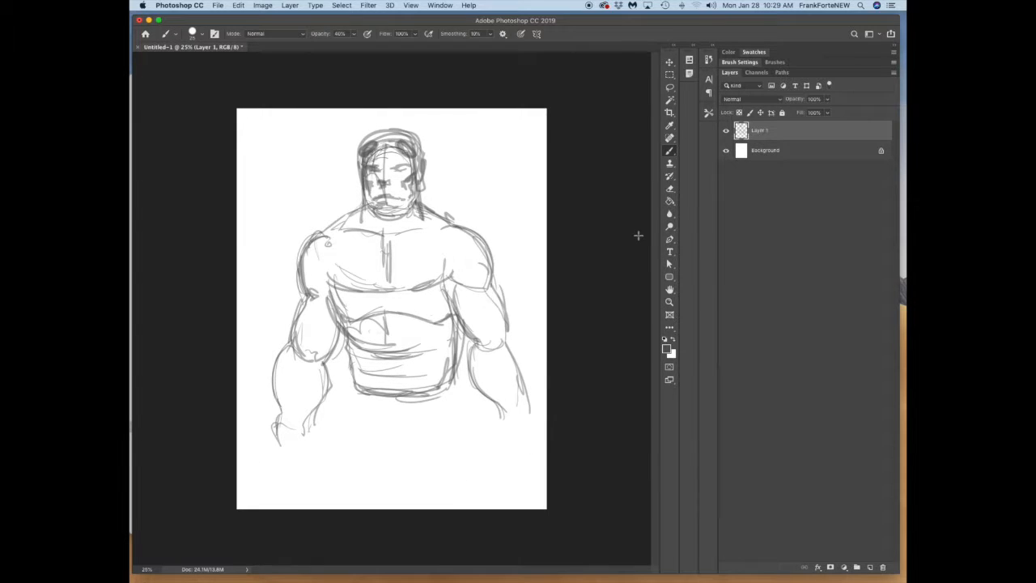
Step: Draw the banded gauntlet and fist on the left arm, and sketch the belt, pouches and upper legs
{"action": "mouse_move", "coordinate": [269, 388]}
{"action": "left_mouse_down"}
{"action": "mouse_move", "coordinate": [296, 377]}
{"action": "mouse_move", "coordinate": [280, 364]}
{"action": "mouse_move", "coordinate": [331, 384]}
{"action": "left_mouse_up"}
{"action": "mouse_move", "coordinate": [267, 428]}
{"action": "left_mouse_down"}
{"action": "mouse_move", "coordinate": [314, 453]}
{"action": "mouse_move", "coordinate": [329, 393]}
{"action": "left_mouse_up"}
{"action": "mouse_move", "coordinate": [257, 459]}
{"action": "left_mouse_down"}
{"action": "mouse_move", "coordinate": [311, 462]}
{"action": "mouse_move", "coordinate": [312, 471]}
{"action": "mouse_move", "coordinate": [289, 474]}
{"action": "mouse_move", "coordinate": [314, 486]}
{"action": "mouse_move", "coordinate": [259, 485]}
{"action": "left_mouse_up"}
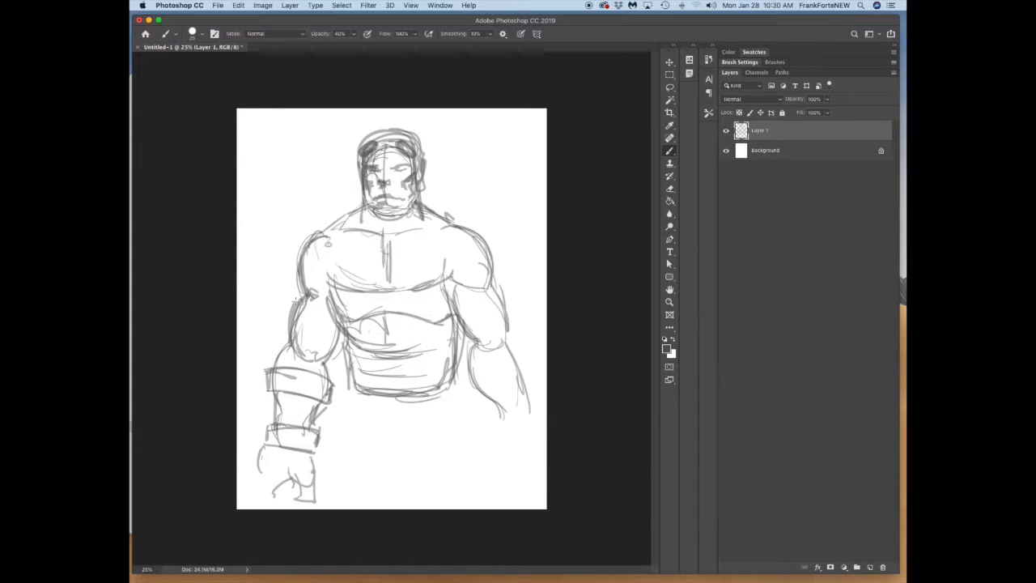
{"action": "left_click_drag", "start_coordinate": [451, 344], "coordinate": [348, 396]}
{"action": "mouse_move", "coordinate": [450, 394]}
{"action": "left_mouse_down"}
{"action": "mouse_move", "coordinate": [348, 400]}
{"action": "mouse_move", "coordinate": [381, 408]}
{"action": "mouse_move", "coordinate": [372, 381]}
{"action": "mouse_move", "coordinate": [394, 411]}
{"action": "mouse_move", "coordinate": [400, 386]}
{"action": "mouse_move", "coordinate": [399, 408]}
{"action": "mouse_move", "coordinate": [461, 395]}
{"action": "mouse_move", "coordinate": [343, 390]}
{"action": "mouse_move", "coordinate": [355, 425]}
{"action": "mouse_move", "coordinate": [343, 433]}
{"action": "mouse_move", "coordinate": [417, 468]}
{"action": "mouse_move", "coordinate": [470, 432]}
{"action": "mouse_move", "coordinate": [342, 492]}
{"action": "mouse_move", "coordinate": [473, 335]}
{"action": "mouse_move", "coordinate": [500, 313]}
{"action": "left_mouse_up"}
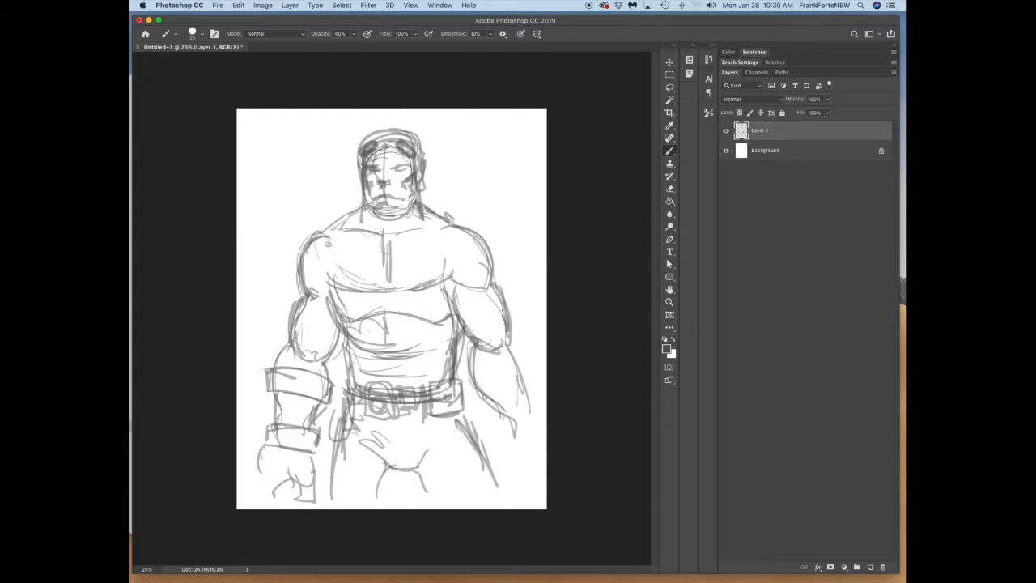
Step: Scale the whole sketch down with Free Transform to leave room at the page edges
{"action": "key", "text": "ctrl+t"}
{"action": "mouse_move", "coordinate": [523, 490]}
{"action": "left_mouse_down"}
{"action": "mouse_move", "coordinate": [504, 458]}
{"action": "mouse_move", "coordinate": [475, 441]}
{"action": "left_mouse_up"}
{"action": "key", "text": "Return"}
Step: Lasso the figure's body and warp it to broaden the shoulders, chest and arms
{"action": "key", "text": "l"}
{"action": "mouse_move", "coordinate": [525, 307]}
{"action": "left_mouse_down"}
{"action": "mouse_move", "coordinate": [458, 381]}
{"action": "mouse_move", "coordinate": [502, 227]}
{"action": "mouse_move", "coordinate": [529, 289]}
{"action": "left_mouse_up"}
{"action": "key", "text": "ctrl+t"}
{"action": "left_click", "coordinate": [238, 5]}
{"action": "left_click", "coordinate": [397, 291]}
{"action": "mouse_move", "coordinate": [335, 287]}
{"action": "left_mouse_down"}
{"action": "mouse_move", "coordinate": [331, 273]}
{"action": "mouse_move", "coordinate": [325, 283]}
{"action": "left_mouse_up"}
{"action": "left_click_drag", "start_coordinate": [432, 286], "coordinate": [442, 287]}
{"action": "left_click_drag", "start_coordinate": [531, 289], "coordinate": [535, 288]}
{"action": "left_click_drag", "start_coordinate": [531, 190], "coordinate": [541, 190]}
{"action": "left_click_drag", "start_coordinate": [535, 288], "coordinate": [542, 288]}
{"action": "left_click_drag", "start_coordinate": [236, 190], "coordinate": [213, 190]}
{"action": "left_click_drag", "start_coordinate": [309, 190], "coordinate": [317, 190]}
{"action": "left_click_drag", "start_coordinate": [434, 189], "coordinate": [448, 190]}
{"action": "left_click_drag", "start_coordinate": [327, 286], "coordinate": [326, 298]}
{"action": "left_click_drag", "start_coordinate": [452, 285], "coordinate": [449, 299]}
{"action": "left_click_drag", "start_coordinate": [302, 185], "coordinate": [302, 149]}
{"action": "left_click_drag", "start_coordinate": [446, 185], "coordinate": [446, 175]}
{"action": "left_click_drag", "start_coordinate": [235, 287], "coordinate": [211, 295]}
{"action": "left_click_drag", "start_coordinate": [212, 190], "coordinate": [202, 191]}
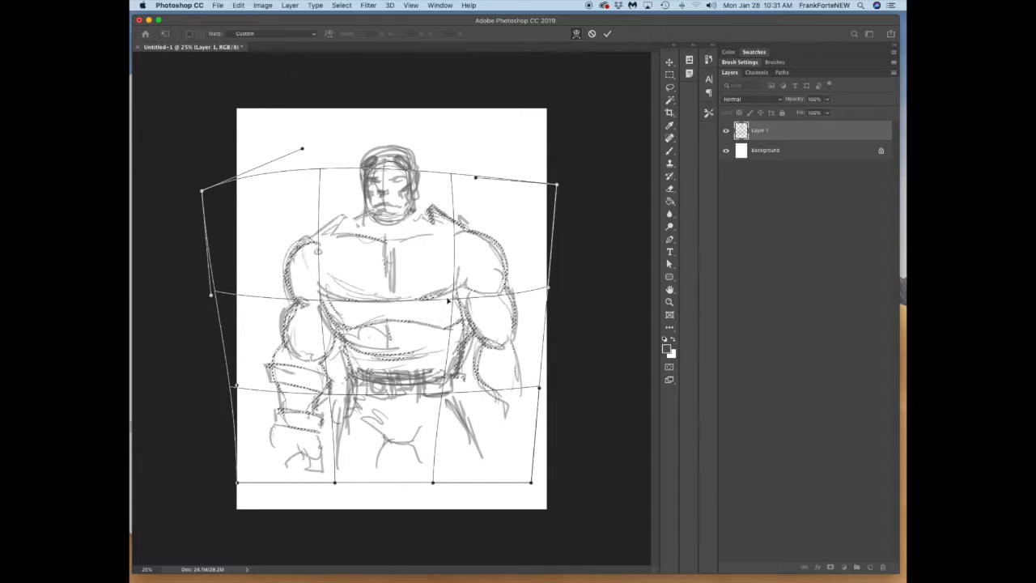
{"action": "key", "text": "Return"}
Step: Select the head, reposition it over the shoulders with a transform, and clear the selection
{"action": "key", "text": "b"}
{"action": "key", "text": "l"}
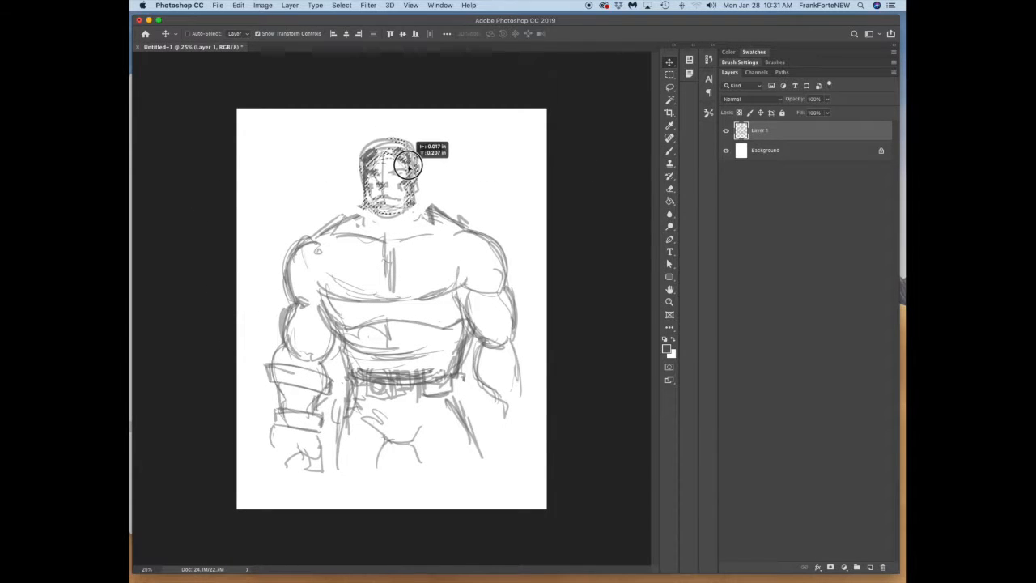
{"action": "key", "text": "m"}
{"action": "left_click_drag", "start_coordinate": [353, 192], "coordinate": [429, 222]}
{"action": "key", "text": "v"}
{"action": "mouse_move", "coordinate": [399, 201]}
{"action": "left_mouse_down"}
{"action": "mouse_move", "coordinate": [400, 213]}
{"action": "mouse_move", "coordinate": [359, 223]}
{"action": "left_mouse_up"}
{"action": "key", "text": "Return"}
{"action": "key", "text": "super+d"}
Step: Redraw the jaw, neck and sides of the head with the Brush tool
{"action": "left_click", "coordinate": [669, 150]}
{"action": "left_click_drag", "start_coordinate": [382, 185], "coordinate": [361, 204]}
{"action": "mouse_move", "coordinate": [403, 190]}
{"action": "left_mouse_down"}
{"action": "mouse_move", "coordinate": [409, 203]}
{"action": "mouse_move", "coordinate": [377, 218]}
{"action": "mouse_move", "coordinate": [404, 222]}
{"action": "mouse_move", "coordinate": [382, 194]}
{"action": "mouse_move", "coordinate": [366, 206]}
{"action": "mouse_move", "coordinate": [421, 215]}
{"action": "left_mouse_up"}
{"action": "left_click_drag", "start_coordinate": [417, 168], "coordinate": [413, 186]}
{"action": "mouse_move", "coordinate": [362, 149]}
{"action": "left_mouse_down"}
{"action": "mouse_move", "coordinate": [359, 200]}
{"action": "mouse_move", "coordinate": [429, 212]}
{"action": "left_mouse_up"}
Step: Sketch the crotch and leg contours, rework the large left fist, and extend the right forearm
{"action": "left_click_drag", "start_coordinate": [390, 171], "coordinate": [401, 169]}
{"action": "left_click_drag", "start_coordinate": [384, 436], "coordinate": [414, 439]}
{"action": "left_click_drag", "start_coordinate": [389, 444], "coordinate": [371, 480]}
{"action": "left_click_drag", "start_coordinate": [292, 455], "coordinate": [295, 478]}
{"action": "mouse_move", "coordinate": [275, 442]}
{"action": "left_mouse_down"}
{"action": "mouse_move", "coordinate": [276, 477]}
{"action": "mouse_move", "coordinate": [311, 501]}
{"action": "left_mouse_up"}
{"action": "left_click_drag", "start_coordinate": [287, 466], "coordinate": [322, 486]}
{"action": "left_click_drag", "start_coordinate": [344, 417], "coordinate": [331, 502]}
{"action": "left_click_drag", "start_coordinate": [421, 450], "coordinate": [446, 485]}
{"action": "left_click_drag", "start_coordinate": [465, 425], "coordinate": [489, 485]}
{"action": "left_click_drag", "start_coordinate": [519, 386], "coordinate": [534, 424]}
Step: Lasso the right arm, adjust its placement and angle with a transform, and clear the selection
{"action": "left_click", "coordinate": [669, 88]}
{"action": "mouse_move", "coordinate": [520, 279]}
{"action": "left_mouse_down"}
{"action": "mouse_move", "coordinate": [470, 324]}
{"action": "mouse_move", "coordinate": [522, 281]}
{"action": "left_mouse_up"}
{"action": "left_click", "coordinate": [669, 62]}
{"action": "left_click_drag", "start_coordinate": [504, 312], "coordinate": [513, 310]}
{"action": "left_click_drag", "start_coordinate": [551, 214], "coordinate": [544, 209]}
{"action": "key", "text": "Return"}
{"action": "key", "text": "super+d"}
Step: Redraw the right side of the torso, the right arm's contours and its clenched fist with the Brush tool
{"action": "left_click", "coordinate": [669, 151]}
{"action": "left_click_drag", "start_coordinate": [468, 288], "coordinate": [463, 328]}
{"action": "left_click_drag", "start_coordinate": [465, 318], "coordinate": [372, 321]}
{"action": "mouse_move", "coordinate": [469, 283]}
{"action": "left_mouse_down"}
{"action": "mouse_move", "coordinate": [477, 333]}
{"action": "mouse_move", "coordinate": [535, 431]}
{"action": "left_mouse_up"}
{"action": "mouse_move", "coordinate": [488, 336]}
{"action": "left_mouse_down"}
{"action": "mouse_move", "coordinate": [522, 420]}
{"action": "mouse_move", "coordinate": [497, 435]}
{"action": "mouse_move", "coordinate": [511, 444]}
{"action": "left_mouse_up"}
{"action": "left_click_drag", "start_coordinate": [507, 396], "coordinate": [510, 416]}
{"action": "left_click_drag", "start_coordinate": [486, 340], "coordinate": [490, 374]}
{"action": "left_click_drag", "start_coordinate": [468, 281], "coordinate": [502, 289]}
Step: Draw the armpit crease, collarbone lines and added strokes on both sides of the head
{"action": "left_click_drag", "start_coordinate": [458, 255], "coordinate": [467, 283]}
{"action": "left_click_drag", "start_coordinate": [328, 237], "coordinate": [389, 247]}
{"action": "mouse_move", "coordinate": [393, 249]}
{"action": "left_mouse_down"}
{"action": "mouse_move", "coordinate": [395, 296]}
{"action": "mouse_move", "coordinate": [458, 233]}
{"action": "left_mouse_up"}
{"action": "left_click_drag", "start_coordinate": [361, 157], "coordinate": [372, 146]}
{"action": "left_click_drag", "start_coordinate": [409, 157], "coordinate": [416, 170]}
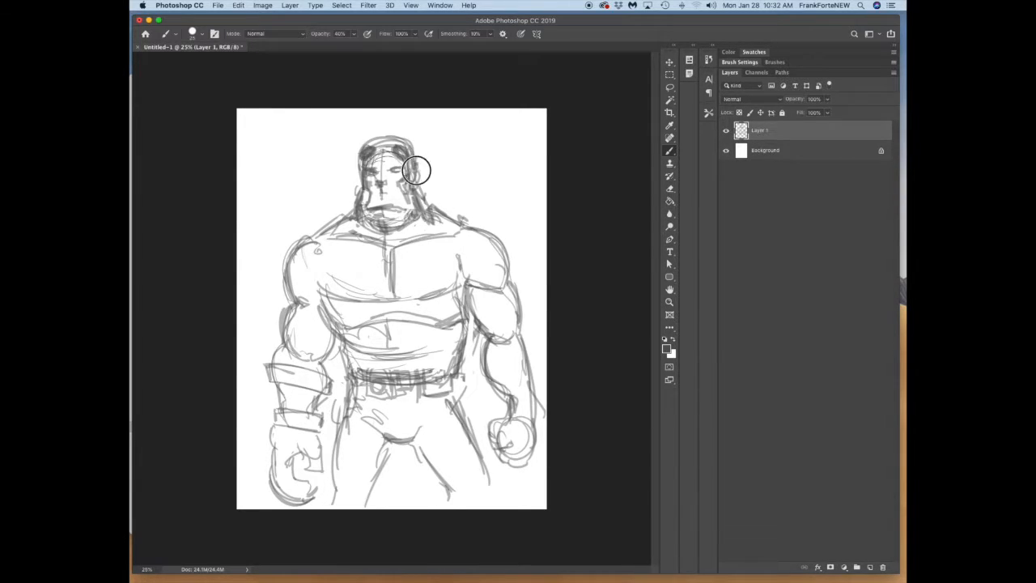
Step: Scale the whole sketch down to about 95% and shift it slightly up and left
{"action": "key", "text": "super+t"}
{"action": "left_click_drag", "start_coordinate": [545, 507], "coordinate": [533, 489]}
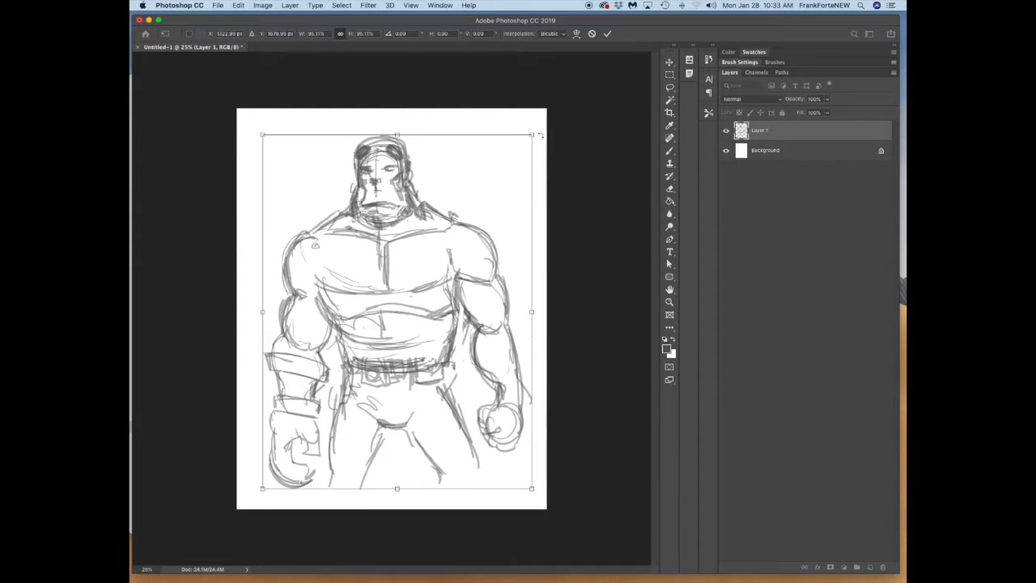
{"action": "left_click_drag", "start_coordinate": [484, 255], "coordinate": [477, 250]}
{"action": "key", "text": "Return"}
Step: Define the legs with thigh straps and add detail below the belt
{"action": "left_click_drag", "start_coordinate": [326, 451], "coordinate": [323, 499]}
{"action": "mouse_move", "coordinate": [378, 432]}
{"action": "left_mouse_down"}
{"action": "mouse_move", "coordinate": [357, 486]}
{"action": "mouse_move", "coordinate": [448, 485]}
{"action": "left_mouse_up"}
{"action": "left_click_drag", "start_coordinate": [465, 450], "coordinate": [430, 484]}
{"action": "mouse_move", "coordinate": [380, 365]}
{"action": "left_mouse_down"}
{"action": "mouse_move", "coordinate": [407, 397]}
{"action": "mouse_move", "coordinate": [380, 441]}
{"action": "mouse_move", "coordinate": [349, 450]}
{"action": "mouse_move", "coordinate": [365, 456]}
{"action": "left_mouse_up"}
{"action": "left_click_drag", "start_coordinate": [435, 396], "coordinate": [413, 417]}
Step: Draw the abdominal muscles and darken both flanks of the torso down to the belt
{"action": "mouse_move", "coordinate": [447, 350]}
{"action": "left_mouse_down"}
{"action": "mouse_move", "coordinate": [462, 384]}
{"action": "mouse_move", "coordinate": [441, 394]}
{"action": "left_mouse_up"}
{"action": "mouse_move", "coordinate": [378, 307]}
{"action": "left_mouse_down"}
{"action": "mouse_move", "coordinate": [379, 334]}
{"action": "mouse_move", "coordinate": [366, 333]}
{"action": "left_mouse_up"}
{"action": "left_click_drag", "start_coordinate": [381, 315], "coordinate": [437, 360]}
{"action": "left_click_drag", "start_coordinate": [457, 308], "coordinate": [437, 369]}
{"action": "left_click_drag", "start_coordinate": [320, 283], "coordinate": [328, 348]}
Step: Refine the left fist's fingers and strengthen the outlines of the shoulders and both arms
{"action": "left_click_drag", "start_coordinate": [295, 283], "coordinate": [263, 369]}
{"action": "left_click_drag", "start_coordinate": [284, 443], "coordinate": [309, 482]}
{"action": "mouse_move", "coordinate": [292, 441]}
{"action": "left_mouse_down"}
{"action": "mouse_move", "coordinate": [316, 428]}
{"action": "mouse_move", "coordinate": [314, 460]}
{"action": "left_mouse_up"}
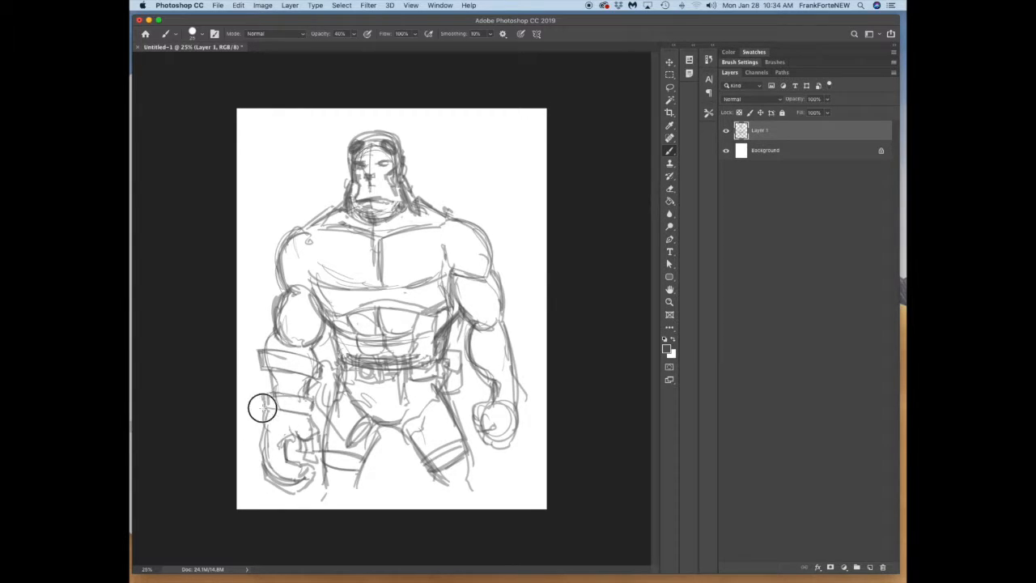
{"action": "left_click_drag", "start_coordinate": [469, 320], "coordinate": [479, 369]}
{"action": "left_click_drag", "start_coordinate": [489, 274], "coordinate": [501, 310]}
{"action": "left_click_drag", "start_coordinate": [297, 232], "coordinate": [277, 279]}
{"action": "left_click_drag", "start_coordinate": [450, 271], "coordinate": [482, 280]}
{"action": "left_click_drag", "start_coordinate": [310, 226], "coordinate": [273, 263]}
Step: Define the pectoral muscles and armpit creases, and touch up the side of the head and the left arm
{"action": "mouse_move", "coordinate": [314, 284]}
{"action": "left_mouse_down"}
{"action": "mouse_move", "coordinate": [307, 255]}
{"action": "mouse_move", "coordinate": [320, 233]}
{"action": "left_mouse_up"}
{"action": "left_click_drag", "start_coordinate": [419, 283], "coordinate": [450, 273]}
{"action": "left_click_drag", "start_coordinate": [403, 171], "coordinate": [414, 193]}
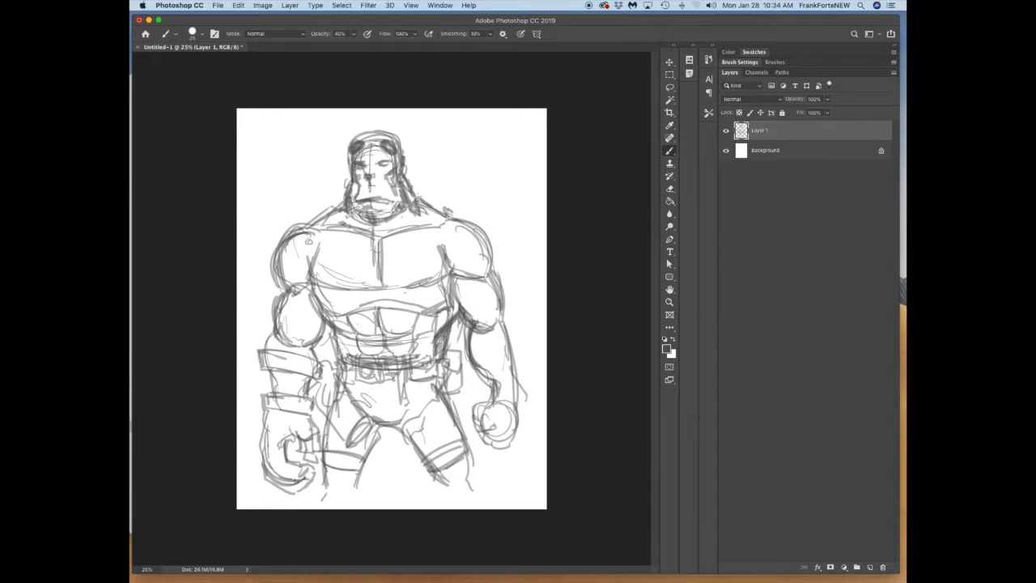
{"action": "left_click_drag", "start_coordinate": [311, 260], "coordinate": [378, 285]}
{"action": "mouse_move", "coordinate": [379, 241]}
{"action": "left_mouse_down"}
{"action": "mouse_move", "coordinate": [377, 285]}
{"action": "mouse_move", "coordinate": [450, 273]}
{"action": "left_mouse_up"}
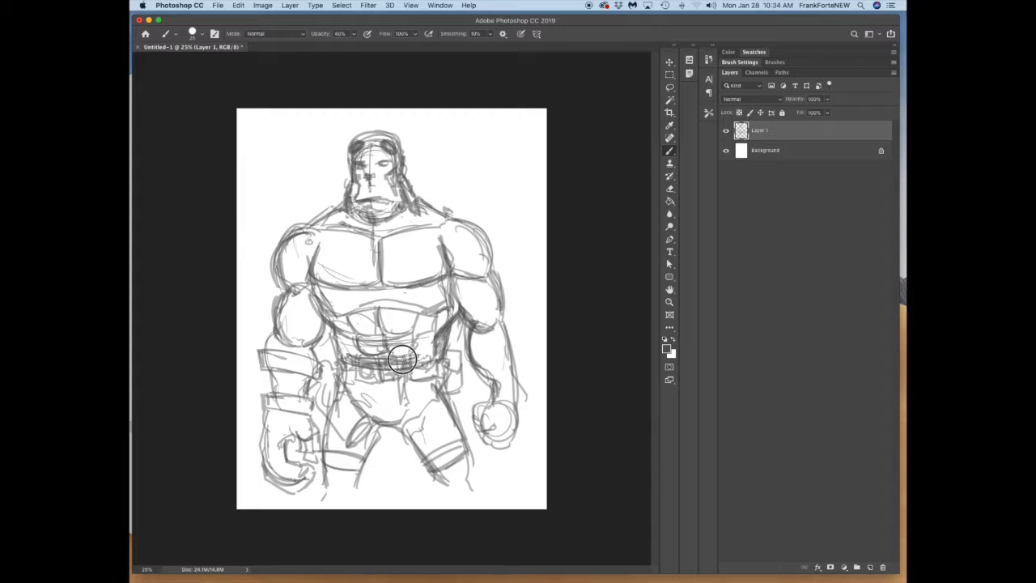
{"action": "left_click_drag", "start_coordinate": [267, 351], "coordinate": [282, 287]}
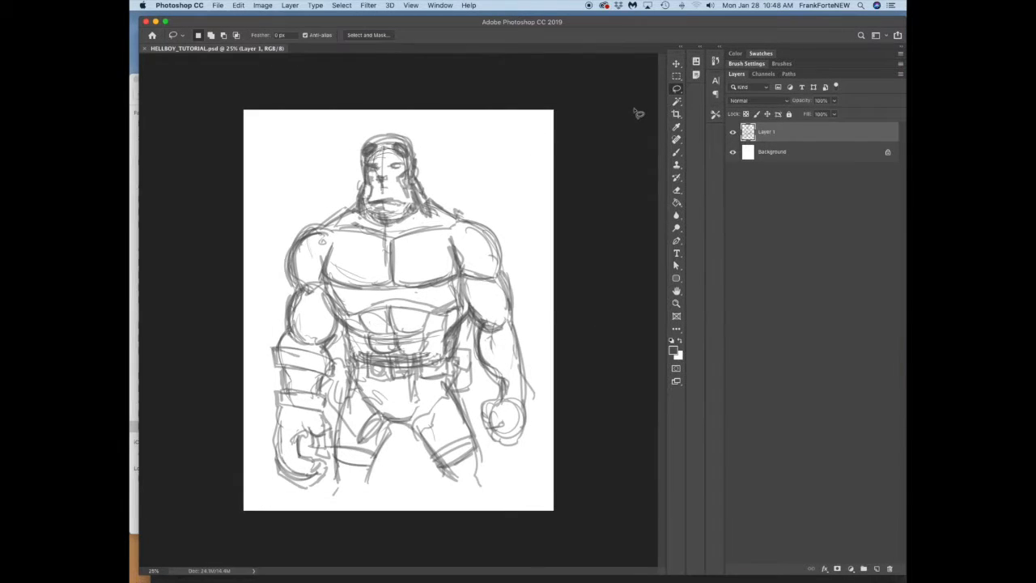
Step: Lasso the left arm and transform it so it hangs slightly farther out from the body
{"action": "mouse_move", "coordinate": [305, 240]}
{"action": "left_mouse_down"}
{"action": "mouse_move", "coordinate": [341, 312]}
{"action": "mouse_move", "coordinate": [331, 433]}
{"action": "mouse_move", "coordinate": [283, 237]}
{"action": "left_mouse_up"}
{"action": "key", "text": "v"}
{"action": "left_click", "coordinate": [336, 494]}
{"action": "left_click_drag", "start_coordinate": [341, 497], "coordinate": [328, 499]}
{"action": "left_click_drag", "start_coordinate": [330, 378], "coordinate": [320, 371]}
{"action": "left_click_drag", "start_coordinate": [368, 203], "coordinate": [369, 205]}
{"action": "key", "text": "Return"}
Step: Lasso the large left fist and rotate it about -13.7° to follow the forearm
{"action": "key", "text": "l"}
{"action": "mouse_move", "coordinate": [300, 423]}
{"action": "left_mouse_down"}
{"action": "mouse_move", "coordinate": [254, 474]}
{"action": "mouse_move", "coordinate": [322, 404]}
{"action": "left_mouse_up"}
{"action": "key", "text": "v"}
{"action": "left_click", "coordinate": [244, 510]}
{"action": "left_click_drag", "start_coordinate": [242, 502], "coordinate": [327, 398]}
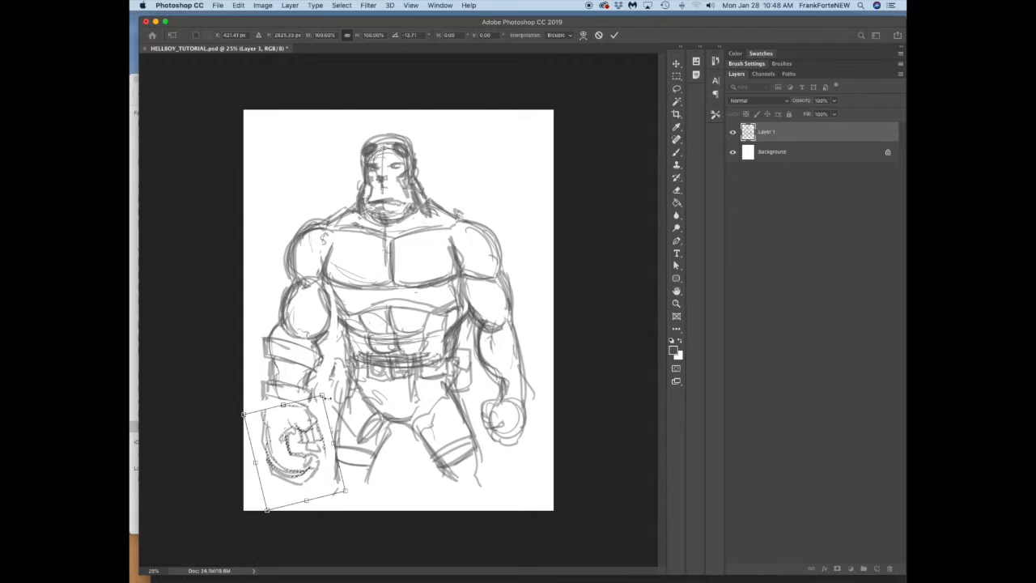
{"action": "key", "text": "Return"}
Step: Touch up the sketch with the Brush and soften lines on the torso, thigh and right arm with the Blur tool
{"action": "key", "text": "b"}
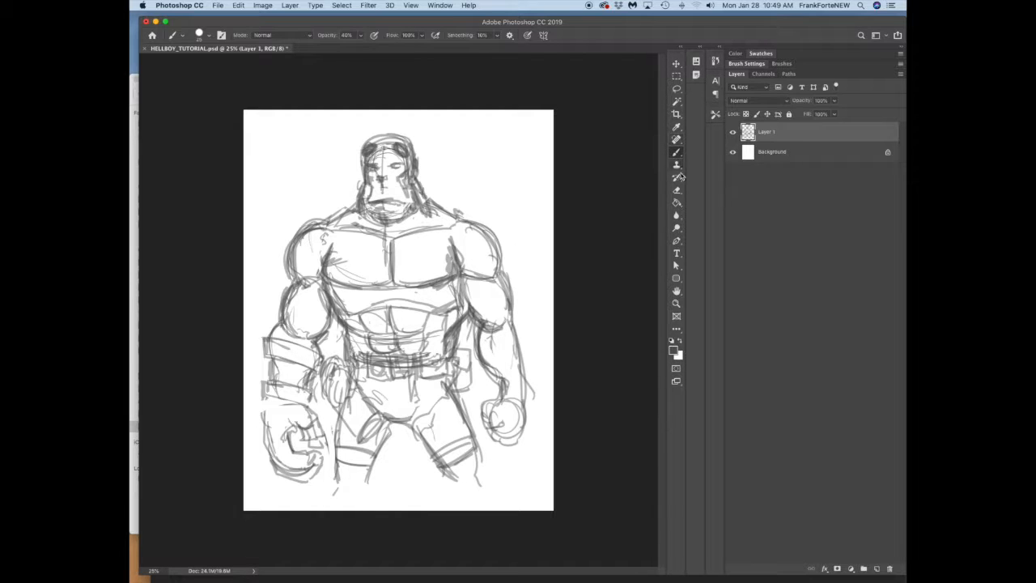
{"action": "left_click", "coordinate": [675, 216]}
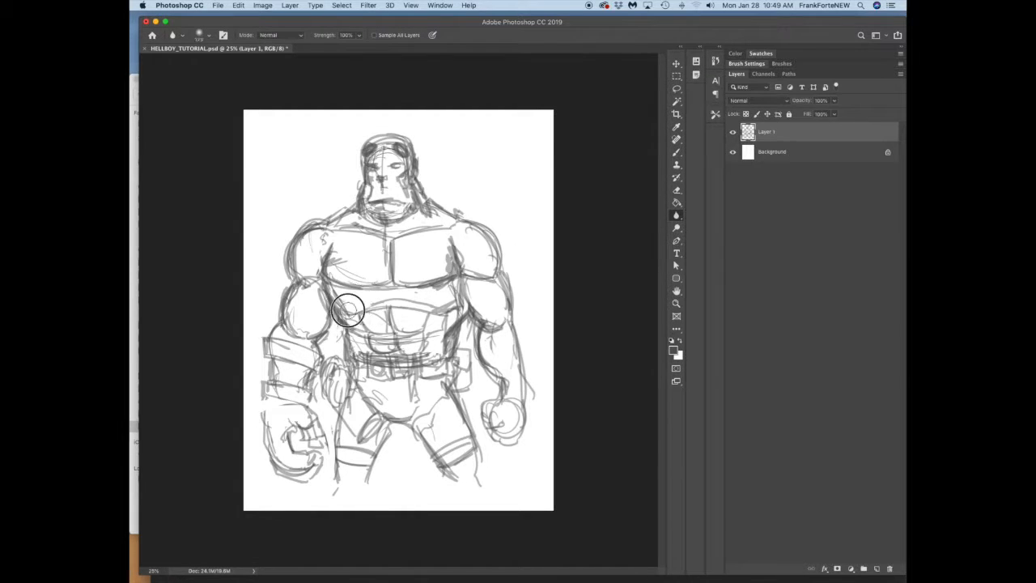
{"action": "left_click_drag", "start_coordinate": [344, 299], "coordinate": [345, 307]}
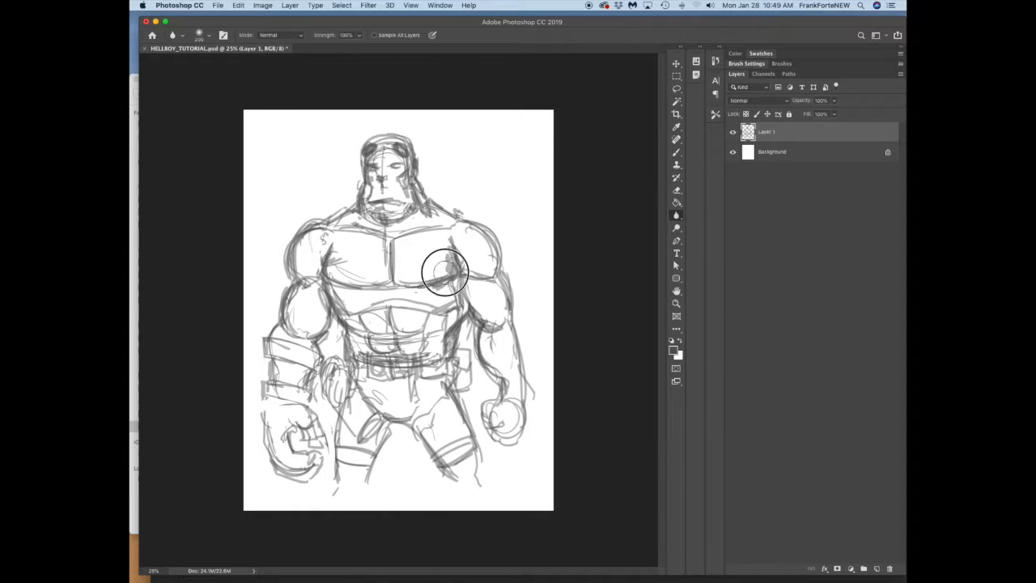
{"action": "left_click_drag", "start_coordinate": [450, 332], "coordinate": [431, 433]}
{"action": "left_click_drag", "start_coordinate": [510, 302], "coordinate": [508, 315]}
Step: Smudge the pencil lines on the arms and right flank with the Smudge tool at 50% strength
{"action": "left_click", "coordinate": [676, 217]}
{"action": "left_click", "coordinate": [701, 232]}
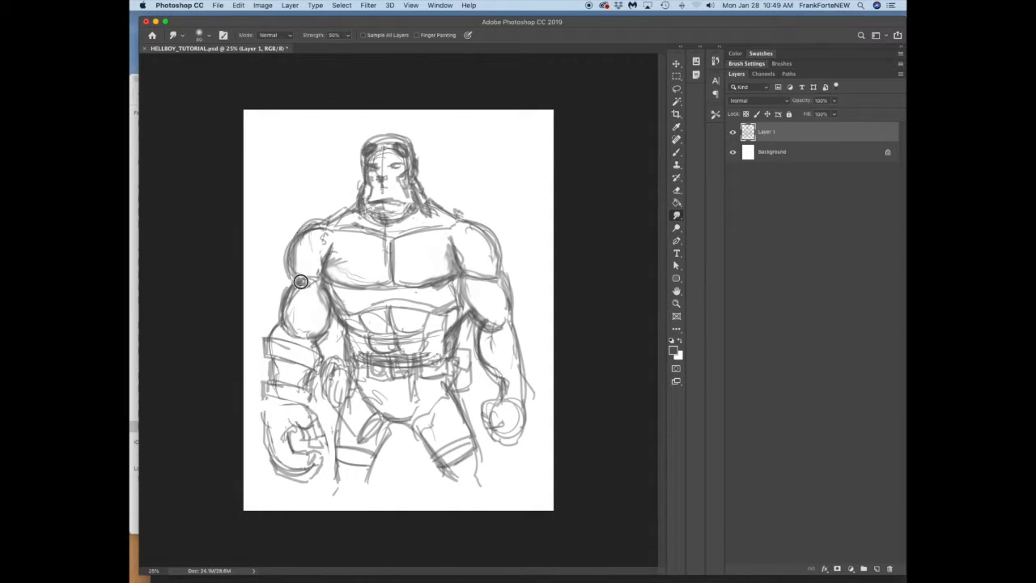
{"action": "left_click_drag", "start_coordinate": [450, 326], "coordinate": [461, 298]}
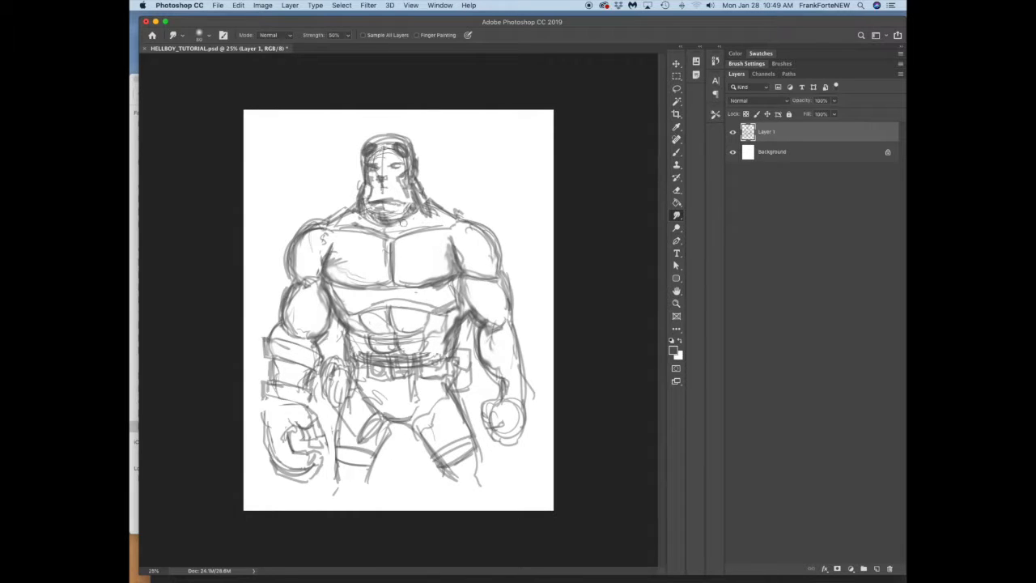
Step: Lower the opacity of Layer 1 to 62% to fade the sketch
{"action": "key", "text": "v"}
{"action": "left_click", "coordinate": [834, 100]}
{"action": "left_click_drag", "start_coordinate": [834, 114], "coordinate": [815, 118]}
Step: Set the foreground color to black (000000) and switch to the Brush tool for working on the upper body
{"action": "left_click", "coordinate": [672, 349]}
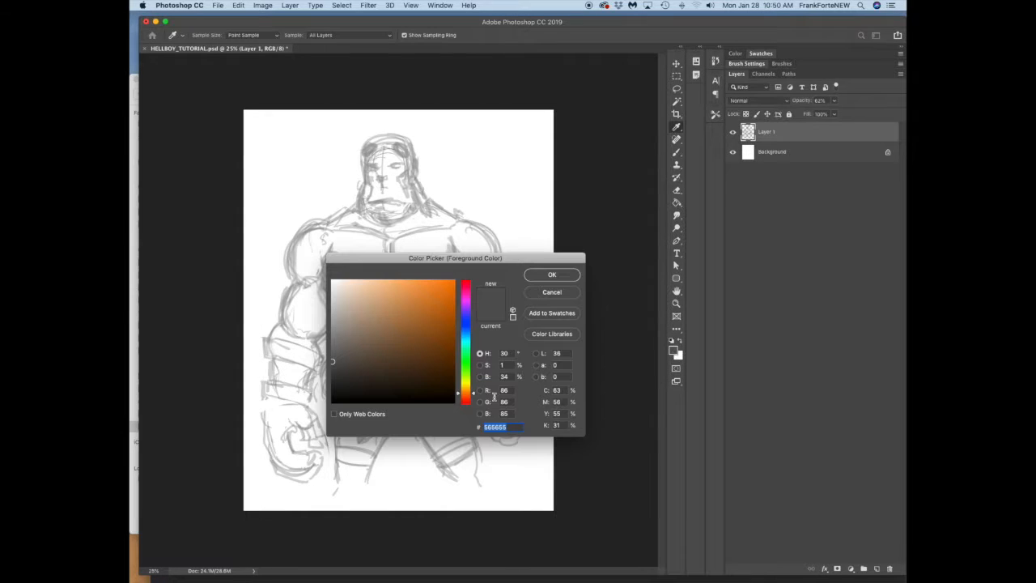
{"action": "left_click", "coordinate": [557, 277]}
{"action": "key", "text": "z"}
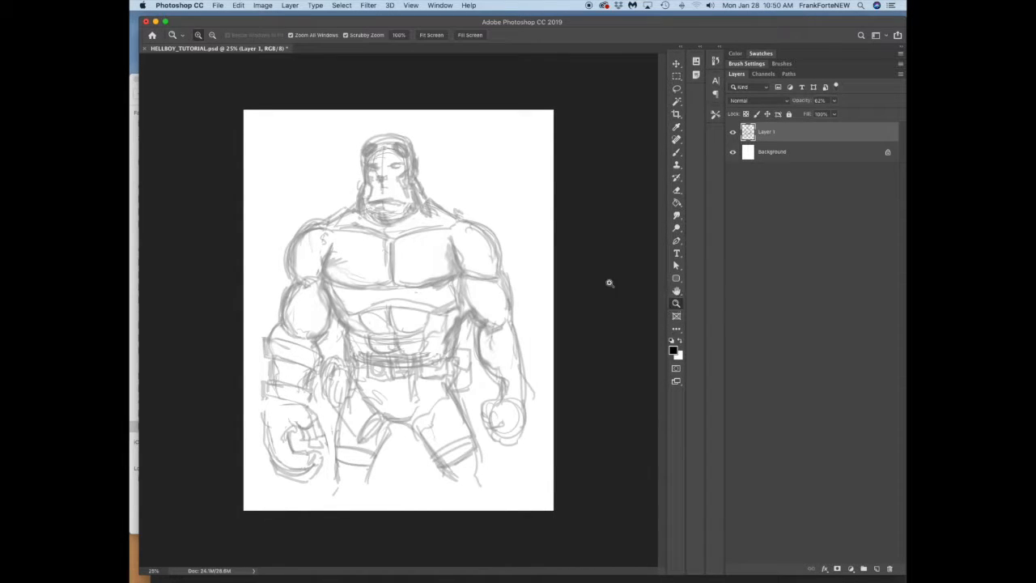
{"action": "left_click", "coordinate": [312, 249]}
{"action": "left_click", "coordinate": [677, 152]}
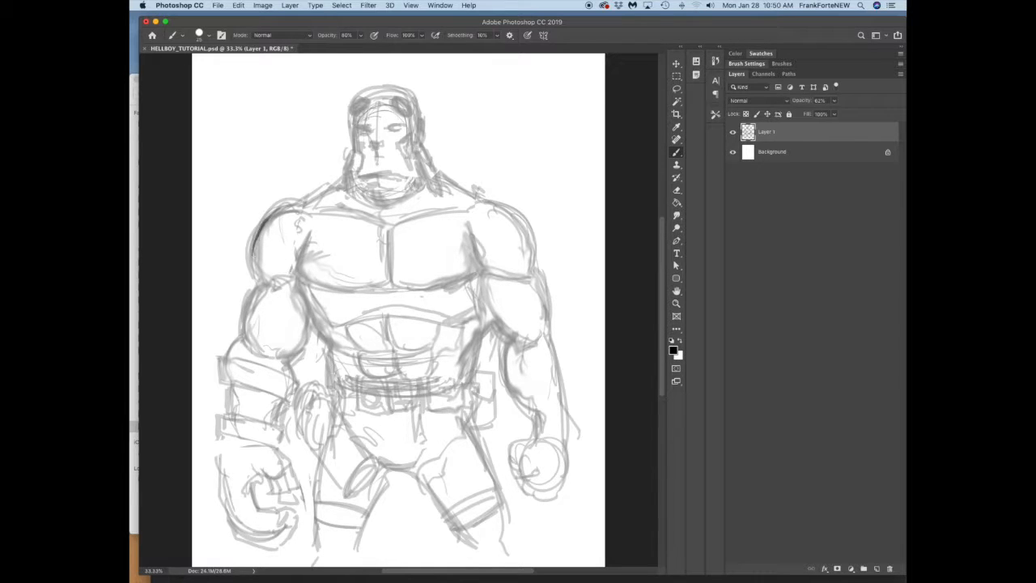
Step: Add a new layer above the sketch and ink black outlines for the shoulders, arms, torso and wrist cuff with the Brush
{"action": "left_click", "coordinate": [876, 569]}
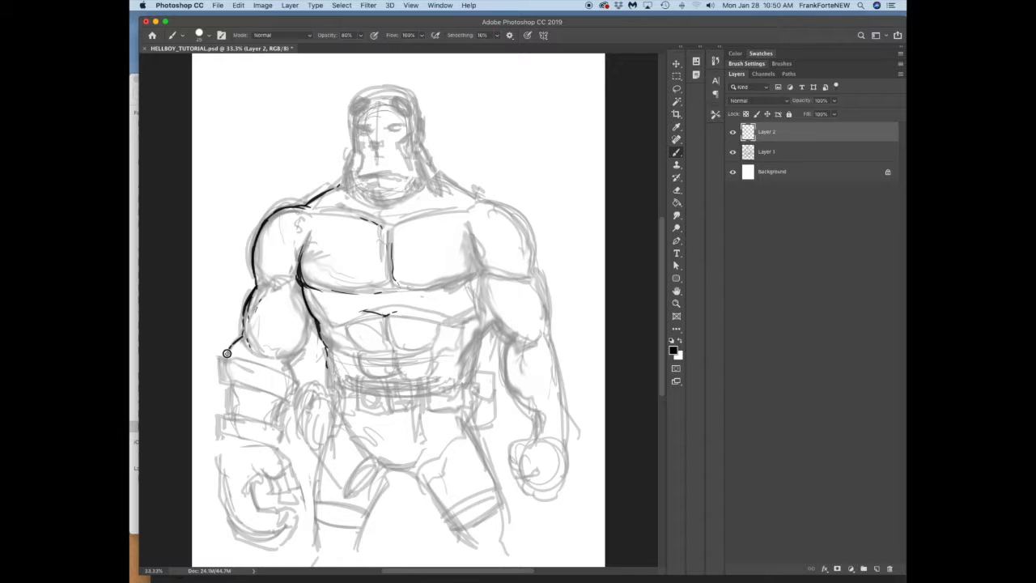
{"action": "left_click_drag", "start_coordinate": [222, 383], "coordinate": [282, 399]}
{"action": "left_click_drag", "start_coordinate": [221, 355], "coordinate": [301, 379]}
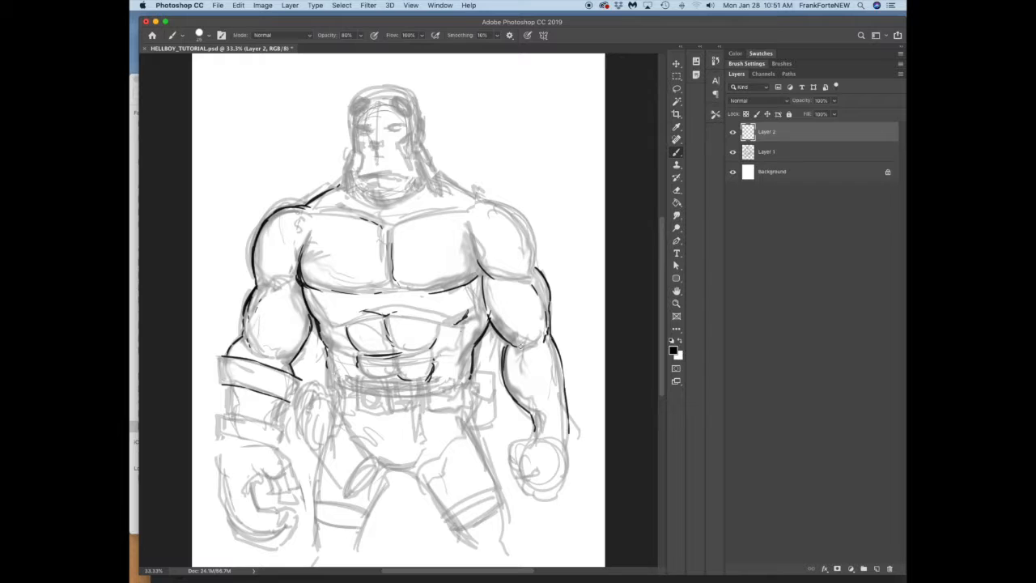
{"action": "mouse_move", "coordinate": [536, 242]}
{"action": "left_mouse_down"}
{"action": "mouse_move", "coordinate": [512, 208]}
{"action": "mouse_move", "coordinate": [484, 202]}
{"action": "left_mouse_up"}
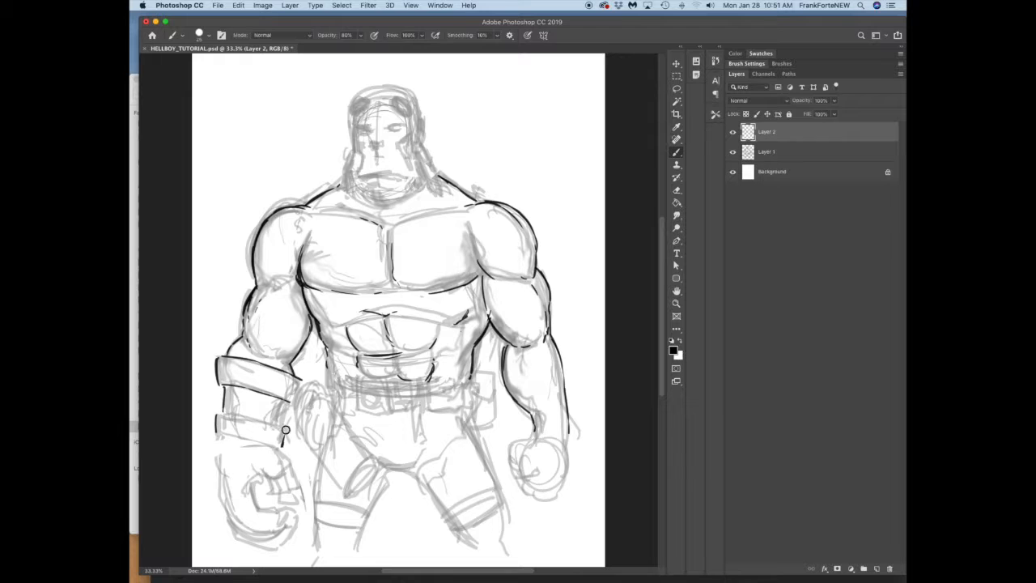
{"action": "left_click_drag", "start_coordinate": [216, 414], "coordinate": [261, 417]}
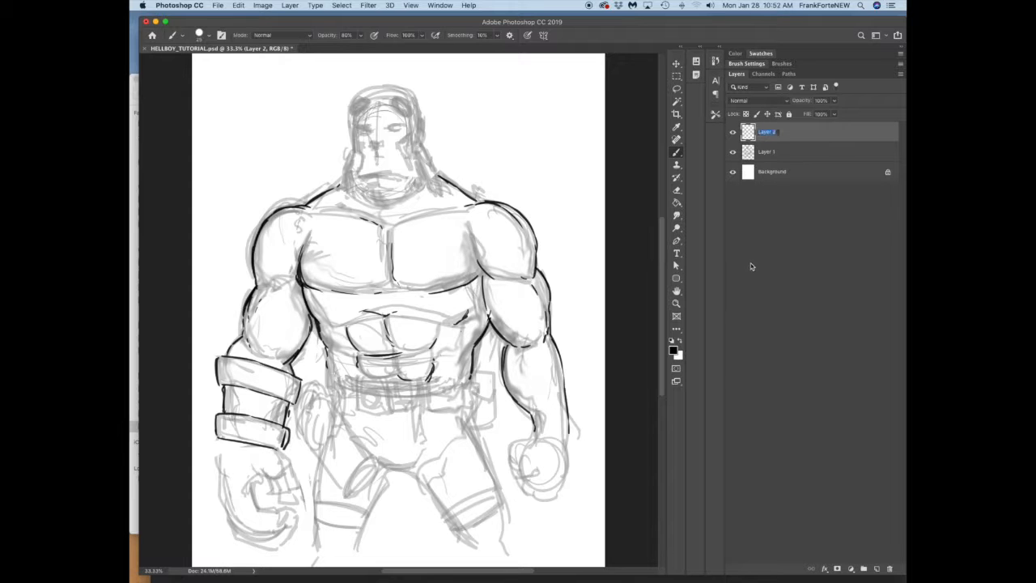
Step: Name the line-art layer INK and lower the opacity of Layer 1 to fade the sketch further
{"action": "left_click", "coordinate": [777, 152]}
{"action": "left_click", "coordinate": [834, 100]}
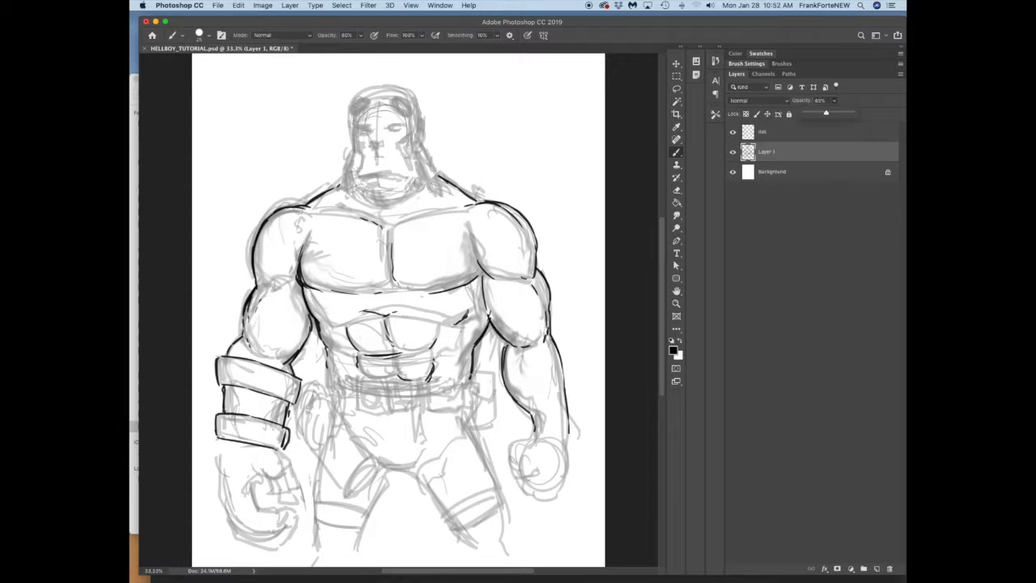
{"action": "left_click_drag", "start_coordinate": [853, 113], "coordinate": [821, 113]}
Step: Add a layer directly above Layer 1 and shade under the pectorals with the Soft Round Pressure Opacity brush at 20% opacity
{"action": "left_click", "coordinate": [877, 568]}
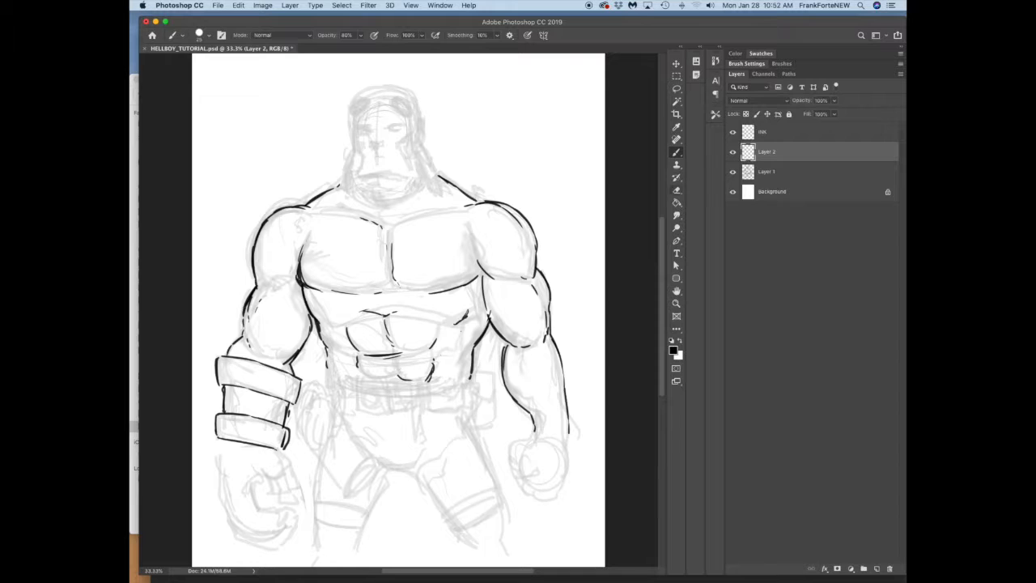
{"action": "left_click", "coordinate": [782, 63]}
{"action": "left_click", "coordinate": [764, 166]}
{"action": "key", "text": "bracketright"}
{"action": "key", "text": "bracketright"}
{"action": "key", "text": "bracketright"}
{"action": "key", "text": "2"}
{"action": "left_click_drag", "start_coordinate": [476, 268], "coordinate": [407, 292]}
{"action": "left_click_drag", "start_coordinate": [308, 283], "coordinate": [379, 289]}
{"action": "mouse_move", "coordinate": [303, 243]}
{"action": "left_mouse_down"}
{"action": "mouse_move", "coordinate": [330, 286]}
{"action": "mouse_move", "coordinate": [320, 264]}
{"action": "left_mouse_up"}
Step: Set the brush opacity to 10% and shade the cuffed arm and the inner pectoral
{"action": "key", "text": "1"}
{"action": "mouse_move", "coordinate": [299, 249]}
{"action": "left_mouse_down"}
{"action": "mouse_move", "coordinate": [265, 283]}
{"action": "mouse_move", "coordinate": [252, 324]}
{"action": "left_mouse_up"}
{"action": "left_click_drag", "start_coordinate": [252, 315], "coordinate": [277, 356]}
{"action": "left_click_drag", "start_coordinate": [306, 318], "coordinate": [266, 351]}
{"action": "mouse_move", "coordinate": [283, 286]}
{"action": "left_mouse_down"}
{"action": "mouse_move", "coordinate": [254, 331]}
{"action": "mouse_move", "coordinate": [285, 216]}
{"action": "mouse_move", "coordinate": [371, 223]}
{"action": "left_mouse_up"}
Step: Enlarge the brush to 70 px and shade the lower edges of the pectorals, the ribs and the abdominal muscles
{"action": "key", "text": "bracketright"}
{"action": "key", "text": "bracketright"}
{"action": "mouse_move", "coordinate": [305, 243]}
{"action": "left_mouse_down"}
{"action": "mouse_move", "coordinate": [324, 287]}
{"action": "mouse_move", "coordinate": [382, 289]}
{"action": "left_mouse_up"}
{"action": "mouse_move", "coordinate": [476, 272]}
{"action": "left_mouse_down"}
{"action": "mouse_move", "coordinate": [418, 289]}
{"action": "mouse_move", "coordinate": [477, 340]}
{"action": "left_mouse_up"}
{"action": "left_click_drag", "start_coordinate": [310, 295], "coordinate": [331, 322]}
{"action": "mouse_move", "coordinate": [320, 298]}
{"action": "left_mouse_down"}
{"action": "mouse_move", "coordinate": [361, 318]}
{"action": "mouse_move", "coordinate": [395, 295]}
{"action": "left_mouse_up"}
{"action": "mouse_move", "coordinate": [378, 306]}
{"action": "left_mouse_down"}
{"action": "mouse_move", "coordinate": [415, 291]}
{"action": "mouse_move", "coordinate": [429, 298]}
{"action": "left_mouse_up"}
{"action": "mouse_move", "coordinate": [390, 303]}
{"action": "left_mouse_down"}
{"action": "mouse_move", "coordinate": [466, 316]}
{"action": "mouse_move", "coordinate": [405, 306]}
{"action": "left_mouse_up"}
{"action": "mouse_move", "coordinate": [351, 320]}
{"action": "left_mouse_down"}
{"action": "mouse_move", "coordinate": [361, 355]}
{"action": "mouse_move", "coordinate": [391, 378]}
{"action": "left_mouse_up"}
{"action": "left_click_drag", "start_coordinate": [437, 325], "coordinate": [415, 348]}
{"action": "left_click_drag", "start_coordinate": [431, 361], "coordinate": [405, 378]}
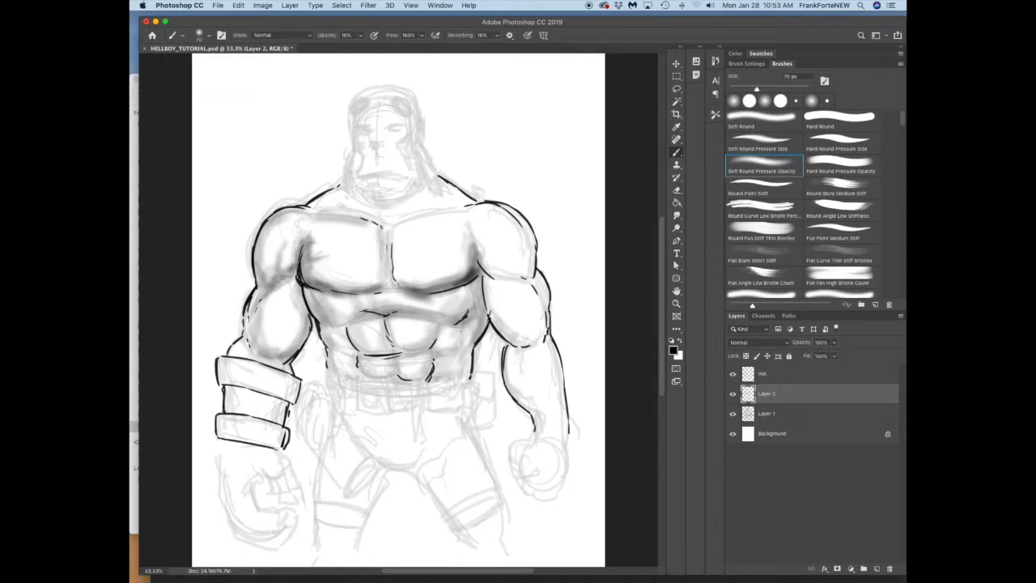
Step: Shade the waist, both upper arms, the collarbone area above the pectorals and the shoulder of the cuffed arm
{"action": "left_click_drag", "start_coordinate": [339, 370], "coordinate": [435, 377]}
{"action": "left_click_drag", "start_coordinate": [467, 355], "coordinate": [331, 388]}
{"action": "left_click_drag", "start_coordinate": [490, 290], "coordinate": [536, 343]}
{"action": "left_click_drag", "start_coordinate": [481, 238], "coordinate": [531, 270]}
{"action": "left_click_drag", "start_coordinate": [471, 212], "coordinate": [393, 227]}
{"action": "left_click_drag", "start_coordinate": [310, 212], "coordinate": [381, 220]}
{"action": "left_click_drag", "start_coordinate": [392, 220], "coordinate": [474, 203]}
{"action": "mouse_move", "coordinate": [345, 193]}
{"action": "left_mouse_down"}
{"action": "mouse_move", "coordinate": [304, 212]}
{"action": "mouse_move", "coordinate": [261, 283]}
{"action": "left_mouse_up"}
{"action": "mouse_move", "coordinate": [295, 261]}
{"action": "left_mouse_down"}
{"action": "mouse_move", "coordinate": [267, 309]}
{"action": "mouse_move", "coordinate": [270, 343]}
{"action": "left_mouse_up"}
{"action": "left_click_drag", "start_coordinate": [291, 288], "coordinate": [249, 356]}
Step: Add light shading to both thighs and the hip area below the belt
{"action": "mouse_move", "coordinate": [290, 371]}
{"action": "left_mouse_down"}
{"action": "mouse_move", "coordinate": [277, 441]}
{"action": "mouse_move", "coordinate": [319, 538]}
{"action": "left_mouse_up"}
{"action": "left_click_drag", "start_coordinate": [392, 461], "coordinate": [335, 549]}
{"action": "left_click_drag", "start_coordinate": [421, 477], "coordinate": [471, 534]}
{"action": "left_click_drag", "start_coordinate": [368, 437], "coordinate": [422, 454]}
Step: Deepen the shading around the abdominal muscles, along both flanks and on the inner edge of the uncuffed arm
{"action": "mouse_move", "coordinate": [440, 324]}
{"action": "left_mouse_down"}
{"action": "mouse_move", "coordinate": [433, 356]}
{"action": "mouse_move", "coordinate": [388, 321]}
{"action": "mouse_move", "coordinate": [361, 374]}
{"action": "left_mouse_up"}
{"action": "mouse_move", "coordinate": [386, 320]}
{"action": "left_mouse_down"}
{"action": "mouse_move", "coordinate": [419, 351]}
{"action": "mouse_move", "coordinate": [408, 375]}
{"action": "left_mouse_up"}
{"action": "mouse_move", "coordinate": [353, 318]}
{"action": "left_mouse_down"}
{"action": "mouse_move", "coordinate": [394, 304]}
{"action": "mouse_move", "coordinate": [333, 312]}
{"action": "left_mouse_up"}
{"action": "left_click_drag", "start_coordinate": [326, 318], "coordinate": [363, 353]}
{"action": "left_click_drag", "start_coordinate": [471, 324], "coordinate": [442, 361]}
{"action": "left_click_drag", "start_coordinate": [487, 319], "coordinate": [473, 347]}
{"action": "left_click_drag", "start_coordinate": [489, 280], "coordinate": [497, 326]}
{"action": "left_click_drag", "start_coordinate": [491, 312], "coordinate": [533, 345]}
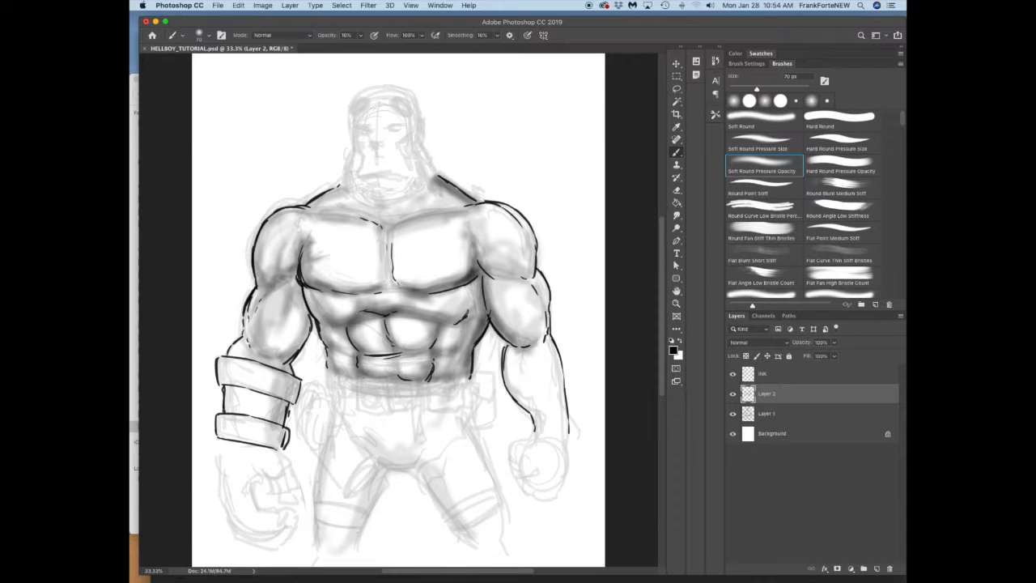
Step: Darken the shading around the biceps of the uncuffed arm
{"action": "left_click_drag", "start_coordinate": [492, 285], "coordinate": [534, 337]}
{"action": "left_click_drag", "start_coordinate": [544, 301], "coordinate": [518, 342]}
{"action": "left_click_drag", "start_coordinate": [534, 279], "coordinate": [542, 332]}
{"action": "left_click_drag", "start_coordinate": [537, 275], "coordinate": [546, 328]}
Step: Deepen the shadows along the lower edges of both pectorals and beside the uncuffed arm's armpit
{"action": "left_click_drag", "start_coordinate": [479, 256], "coordinate": [524, 280]}
{"action": "mouse_move", "coordinate": [476, 261]}
{"action": "left_mouse_down"}
{"action": "mouse_move", "coordinate": [429, 291]}
{"action": "mouse_move", "coordinate": [420, 285]}
{"action": "left_mouse_up"}
{"action": "left_click_drag", "start_coordinate": [466, 272], "coordinate": [394, 288]}
{"action": "mouse_move", "coordinate": [306, 270]}
{"action": "left_mouse_down"}
{"action": "mouse_move", "coordinate": [384, 285]}
{"action": "mouse_move", "coordinate": [335, 283]}
{"action": "left_mouse_up"}
{"action": "mouse_move", "coordinate": [334, 278]}
{"action": "left_mouse_down"}
{"action": "mouse_move", "coordinate": [303, 247]}
{"action": "mouse_move", "coordinate": [317, 283]}
{"action": "left_mouse_up"}
{"action": "mouse_move", "coordinate": [393, 282]}
{"action": "left_mouse_down"}
{"action": "mouse_move", "coordinate": [469, 257]}
{"action": "mouse_move", "coordinate": [436, 268]}
{"action": "left_mouse_up"}
{"action": "left_click_drag", "start_coordinate": [473, 249], "coordinate": [436, 234]}
Step: Shade the armpit and length of the cuffed arm, continuing over the wrist cuff
{"action": "mouse_move", "coordinate": [306, 264]}
{"action": "left_mouse_down"}
{"action": "mouse_move", "coordinate": [335, 251]}
{"action": "mouse_move", "coordinate": [301, 255]}
{"action": "left_mouse_up"}
{"action": "mouse_move", "coordinate": [298, 268]}
{"action": "left_mouse_down"}
{"action": "mouse_move", "coordinate": [275, 290]}
{"action": "mouse_move", "coordinate": [288, 301]}
{"action": "left_mouse_up"}
{"action": "mouse_move", "coordinate": [280, 227]}
{"action": "left_mouse_down"}
{"action": "mouse_move", "coordinate": [251, 340]}
{"action": "mouse_move", "coordinate": [266, 359]}
{"action": "left_mouse_up"}
{"action": "left_click_drag", "start_coordinate": [275, 377], "coordinate": [257, 442]}
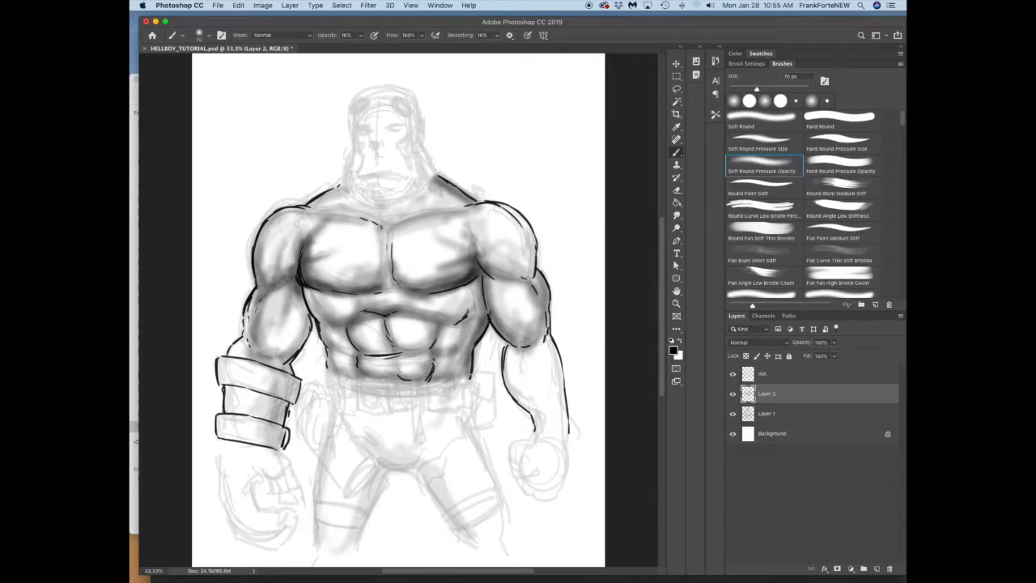
Step: Add soft shading across the pectorals, beneath the chin, around the neck and down the side of the abdomen
{"action": "left_click_drag", "start_coordinate": [315, 283], "coordinate": [351, 251]}
{"action": "left_click_drag", "start_coordinate": [311, 258], "coordinate": [333, 218]}
{"action": "left_click_drag", "start_coordinate": [358, 176], "coordinate": [426, 183]}
{"action": "mouse_move", "coordinate": [337, 194]}
{"action": "left_mouse_down"}
{"action": "mouse_move", "coordinate": [410, 209]}
{"action": "mouse_move", "coordinate": [484, 250]}
{"action": "left_mouse_up"}
{"action": "mouse_move", "coordinate": [461, 249]}
{"action": "left_mouse_down"}
{"action": "mouse_move", "coordinate": [402, 269]}
{"action": "mouse_move", "coordinate": [390, 284]}
{"action": "left_mouse_up"}
{"action": "left_click_drag", "start_coordinate": [312, 295], "coordinate": [349, 366]}
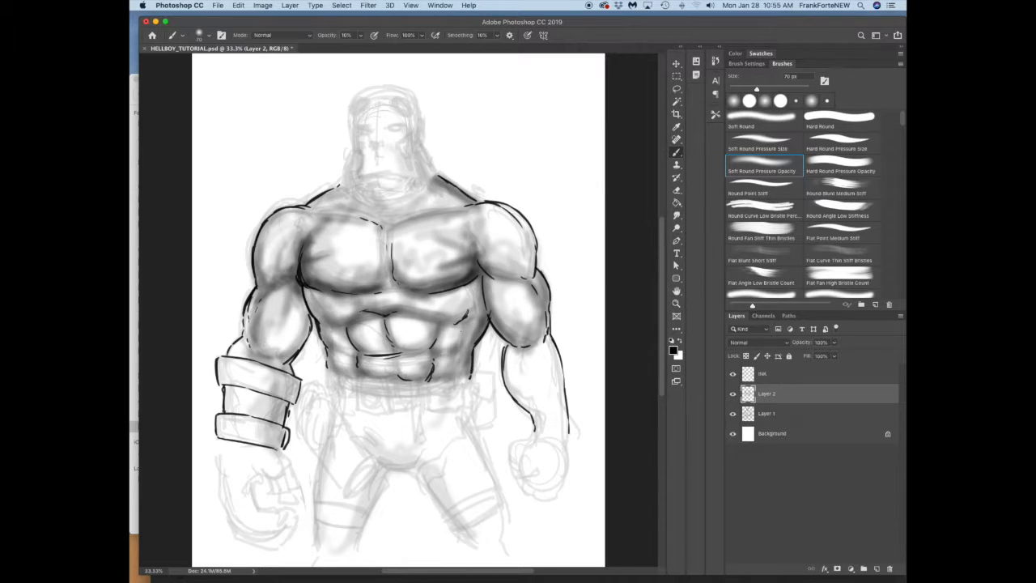
Step: Shade the flank, shoulder, biceps and full forearm on the uncuffed arm's side
{"action": "left_click_drag", "start_coordinate": [477, 285], "coordinate": [458, 369]}
{"action": "left_click_drag", "start_coordinate": [492, 277], "coordinate": [513, 329]}
{"action": "left_click_drag", "start_coordinate": [508, 351], "coordinate": [534, 419]}
{"action": "left_click_drag", "start_coordinate": [524, 334], "coordinate": [540, 406]}
{"action": "left_click_drag", "start_coordinate": [550, 338], "coordinate": [563, 430]}
{"action": "left_click_drag", "start_coordinate": [535, 305], "coordinate": [559, 426]}
{"action": "left_click_drag", "start_coordinate": [482, 230], "coordinate": [528, 282]}
{"action": "mouse_move", "coordinate": [470, 212]}
{"action": "left_mouse_down"}
{"action": "mouse_move", "coordinate": [536, 276]}
{"action": "mouse_move", "coordinate": [537, 314]}
{"action": "left_mouse_up"}
{"action": "left_click_drag", "start_coordinate": [536, 278], "coordinate": [548, 327]}
{"action": "left_click_drag", "start_coordinate": [484, 276], "coordinate": [494, 320]}
Step: Deepen the shading under the pectorals, over the ribs and abdominal muscles, and at the base of the neck
{"action": "left_click_drag", "start_coordinate": [467, 270], "coordinate": [430, 290]}
{"action": "mouse_move", "coordinate": [307, 269]}
{"action": "left_mouse_down"}
{"action": "mouse_move", "coordinate": [342, 284]}
{"action": "mouse_move", "coordinate": [331, 325]}
{"action": "mouse_move", "coordinate": [345, 346]}
{"action": "left_mouse_up"}
{"action": "left_click_drag", "start_coordinate": [330, 328], "coordinate": [356, 372]}
{"action": "left_click_drag", "start_coordinate": [393, 321], "coordinate": [359, 349]}
{"action": "left_click_drag", "start_coordinate": [436, 314], "coordinate": [392, 343]}
{"action": "left_click_drag", "start_coordinate": [416, 299], "coordinate": [468, 314]}
{"action": "left_click_drag", "start_coordinate": [346, 191], "coordinate": [437, 224]}
Step: Rename Layer 2 as shading and add a new layer above it named sk
{"action": "scroll", "coordinate": [399, 309], "scroll_direction": "up", "scroll_amount": 5}
{"action": "key", "text": "z"}
{"action": "double_click", "coordinate": [766, 393]}
{"action": "type", "text": "SHAding"}
{"action": "key", "text": "Return"}
{"action": "left_click", "coordinate": [877, 568]}
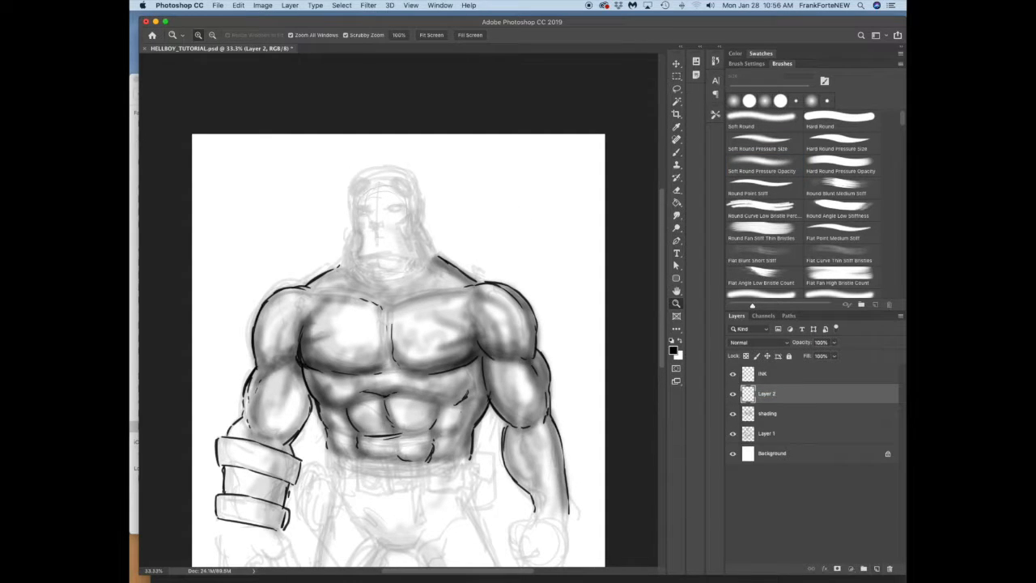
{"action": "double_click", "coordinate": [767, 393]}
{"action": "type", "text": "sk"}
{"action": "key", "text": "Return"}
Step: Set the foreground to dark gray (3b3b3b) and sketch the nose and mouth with a 20 px Soft Round Pressure Size brush
{"action": "left_click", "coordinate": [673, 350]}
{"action": "left_click", "coordinate": [552, 273]}
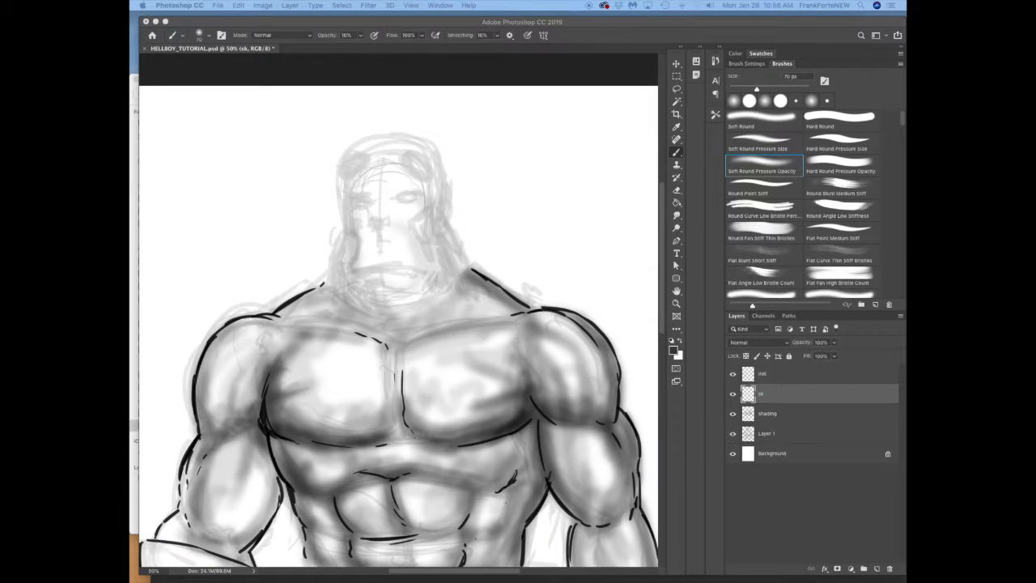
{"action": "key", "text": "bracketright"}
{"action": "left_click_drag", "start_coordinate": [344, 203], "coordinate": [350, 227]}
{"action": "key", "text": "comma"}
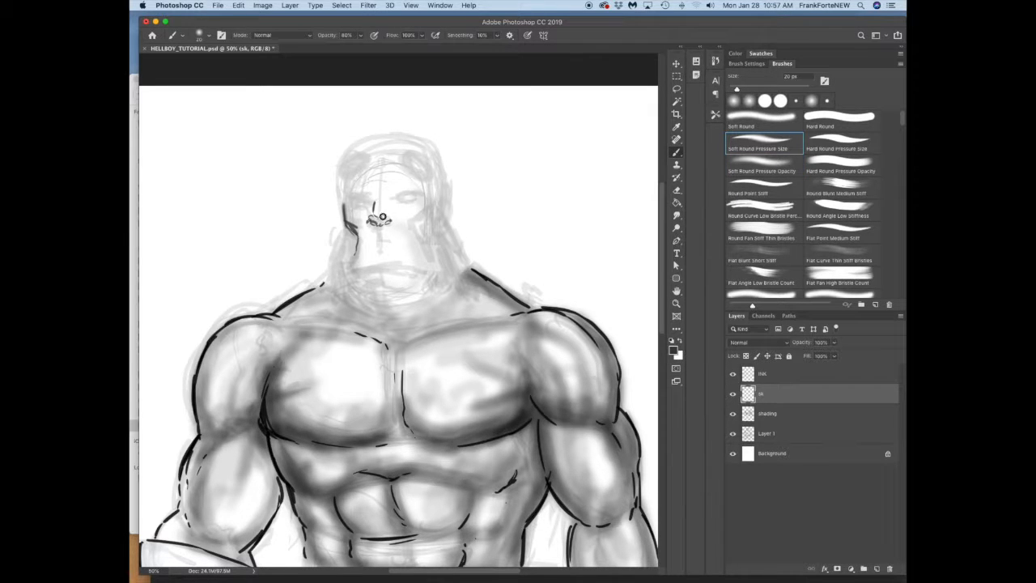
{"action": "mouse_move", "coordinate": [356, 264]}
{"action": "left_mouse_down"}
{"action": "mouse_move", "coordinate": [437, 267]}
{"action": "mouse_move", "coordinate": [422, 283]}
{"action": "left_mouse_up"}
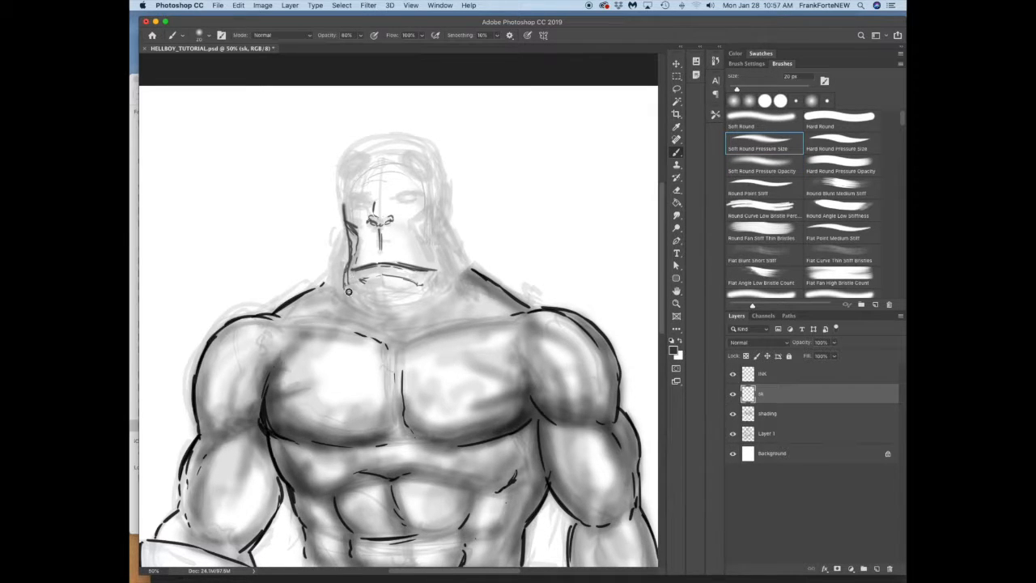
Step: Sketch the chin, goatee and bearded jawline
{"action": "left_click_drag", "start_coordinate": [348, 291], "coordinate": [372, 308]}
{"action": "left_click_drag", "start_coordinate": [377, 281], "coordinate": [388, 308]}
{"action": "mouse_move", "coordinate": [340, 271]}
{"action": "left_mouse_down"}
{"action": "mouse_move", "coordinate": [371, 314]}
{"action": "mouse_move", "coordinate": [440, 303]}
{"action": "left_mouse_up"}
{"action": "left_click_drag", "start_coordinate": [448, 279], "coordinate": [437, 300]}
Step: Sketch the cheek line, the ears and the sideburns on both sides of the head
{"action": "left_click_drag", "start_coordinate": [420, 229], "coordinate": [435, 261]}
{"action": "left_click_drag", "start_coordinate": [422, 224], "coordinate": [441, 210]}
{"action": "mouse_move", "coordinate": [448, 239]}
{"action": "left_mouse_down"}
{"action": "mouse_move", "coordinate": [444, 280]}
{"action": "mouse_move", "coordinate": [446, 265]}
{"action": "left_mouse_up"}
{"action": "mouse_move", "coordinate": [444, 207]}
{"action": "left_mouse_down"}
{"action": "mouse_move", "coordinate": [458, 199]}
{"action": "mouse_move", "coordinate": [449, 240]}
{"action": "left_mouse_up"}
{"action": "mouse_move", "coordinate": [334, 199]}
{"action": "left_mouse_down"}
{"action": "mouse_move", "coordinate": [343, 235]}
{"action": "mouse_move", "coordinate": [328, 278]}
{"action": "left_mouse_up"}
{"action": "left_click_drag", "start_coordinate": [454, 234], "coordinate": [467, 279]}
Step: Draw the heavy brows, the eyes and the crease between them
{"action": "left_click_drag", "start_coordinate": [347, 192], "coordinate": [374, 202]}
{"action": "left_click_drag", "start_coordinate": [391, 199], "coordinate": [430, 192]}
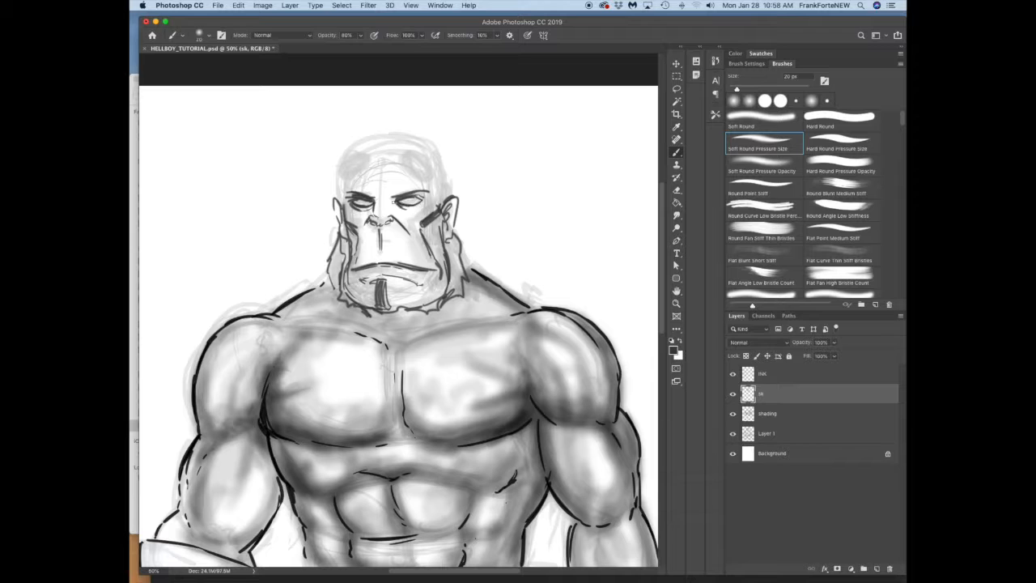
{"action": "left_click_drag", "start_coordinate": [391, 199], "coordinate": [430, 191]}
{"action": "left_click_drag", "start_coordinate": [380, 183], "coordinate": [379, 199]}
{"action": "left_click_drag", "start_coordinate": [372, 200], "coordinate": [345, 192]}
Step: Sketch the two round horn stumps on the forehead
{"action": "left_click_drag", "start_coordinate": [367, 146], "coordinate": [339, 170]}
{"action": "left_click_drag", "start_coordinate": [406, 142], "coordinate": [438, 172]}
{"action": "mouse_move", "coordinate": [376, 144]}
{"action": "left_mouse_down"}
{"action": "mouse_move", "coordinate": [337, 178]}
{"action": "mouse_move", "coordinate": [421, 174]}
{"action": "left_mouse_up"}
{"action": "left_click_drag", "start_coordinate": [421, 176], "coordinate": [441, 173]}
Step: Select the right horn stump with the Lasso, adjust it with a transform, and deselect it
{"action": "left_click", "coordinate": [677, 89]}
{"action": "left_click_drag", "start_coordinate": [406, 130], "coordinate": [403, 134]}
{"action": "left_click", "coordinate": [677, 64]}
{"action": "left_click_drag", "start_coordinate": [455, 130], "coordinate": [446, 120]}
{"action": "key", "text": "Return"}
{"action": "key", "text": "super+d"}
Step: Draw the top of the skull and refine the temple, cheeks, nose and sideburn lines with the Brush
{"action": "left_click", "coordinate": [677, 152]}
{"action": "mouse_move", "coordinate": [421, 173]}
{"action": "left_mouse_down"}
{"action": "mouse_move", "coordinate": [444, 167]}
{"action": "mouse_move", "coordinate": [446, 201]}
{"action": "left_mouse_up"}
{"action": "left_click_drag", "start_coordinate": [342, 157], "coordinate": [391, 136]}
{"action": "left_click_drag", "start_coordinate": [372, 139], "coordinate": [403, 131]}
{"action": "mouse_move", "coordinate": [437, 151]}
{"action": "left_mouse_down"}
{"action": "mouse_move", "coordinate": [450, 181]}
{"action": "mouse_move", "coordinate": [422, 233]}
{"action": "left_mouse_up"}
{"action": "left_click_drag", "start_coordinate": [380, 218], "coordinate": [371, 246]}
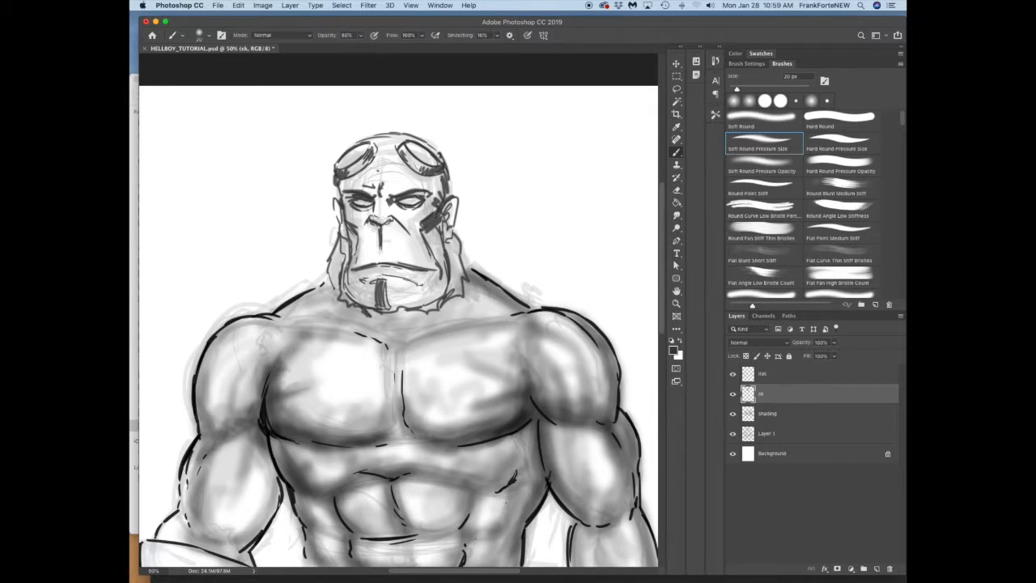
{"action": "left_click_drag", "start_coordinate": [343, 205], "coordinate": [335, 246]}
{"action": "left_click_drag", "start_coordinate": [356, 233], "coordinate": [348, 276]}
Step: Blend the lines of the cheek, goatee, ear and temple with the Smudge tool
{"action": "key", "text": "e"}
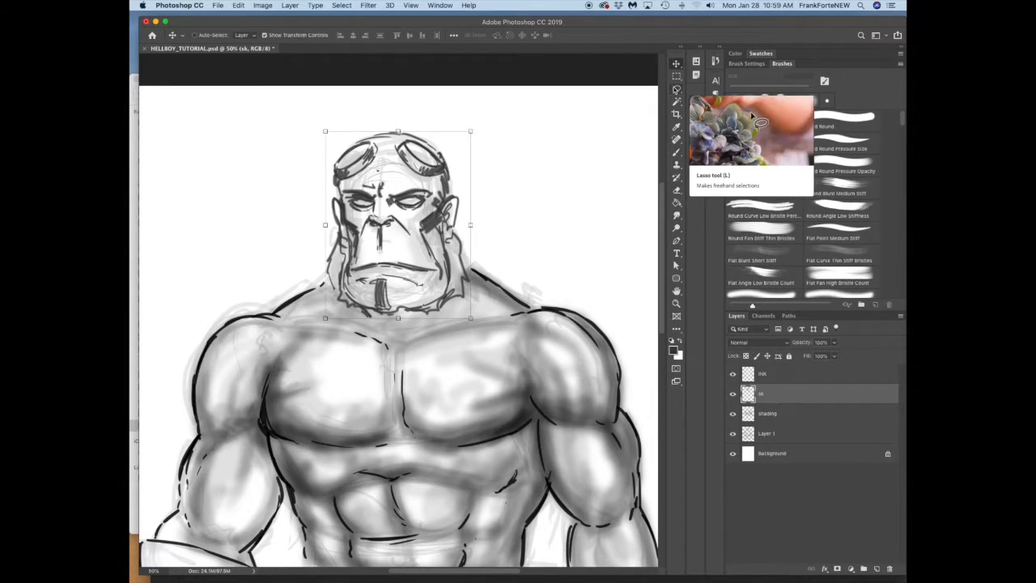
{"action": "left_click", "coordinate": [841, 148]}
{"action": "left_click", "coordinate": [677, 215]}
{"action": "left_click_drag", "start_coordinate": [437, 212], "coordinate": [424, 224]}
{"action": "left_click_drag", "start_coordinate": [377, 288], "coordinate": [385, 304]}
{"action": "left_click_drag", "start_coordinate": [444, 203], "coordinate": [441, 193]}
{"action": "left_click_drag", "start_coordinate": [344, 172], "coordinate": [346, 188]}
Step: Set the foreground color to black and brush the collarbone line on the INK layer
{"action": "key", "text": "b"}
{"action": "left_click", "coordinate": [762, 374]}
{"action": "left_click", "coordinate": [673, 351]}
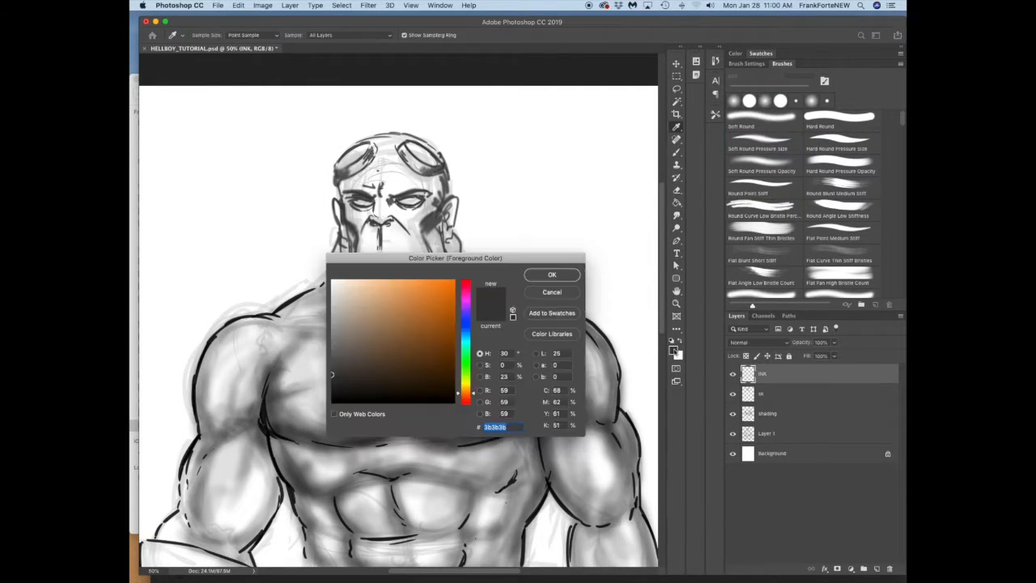
{"action": "left_click", "coordinate": [333, 403]}
{"action": "left_click", "coordinate": [553, 274]}
{"action": "left_click_drag", "start_coordinate": [294, 323], "coordinate": [323, 327]}
{"action": "left_click_drag", "start_coordinate": [340, 327], "coordinate": [367, 335]}
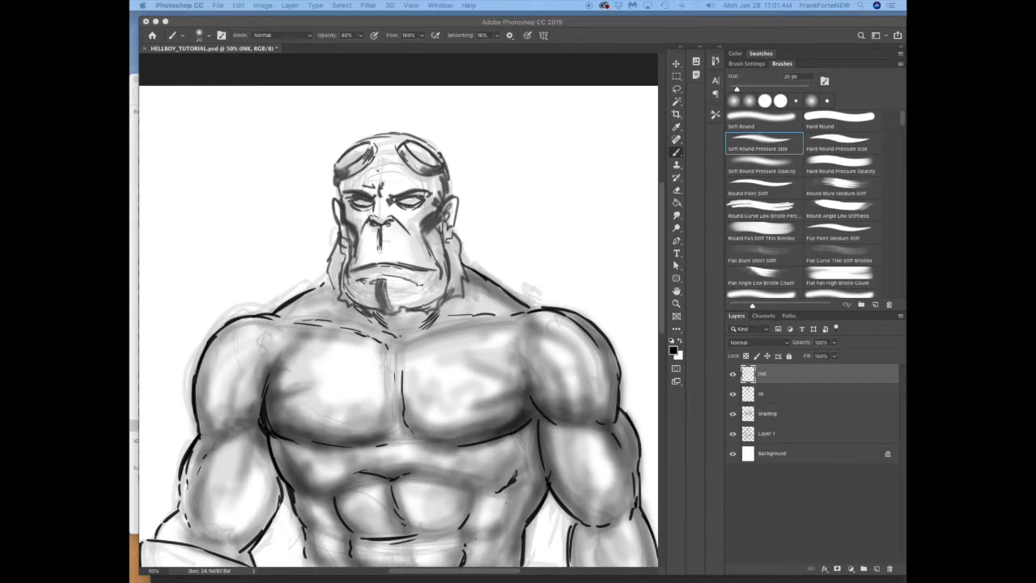
Step: Ink short hatching lines on the neck and darken the brows and eyes
{"action": "left_click_drag", "start_coordinate": [344, 305], "coordinate": [334, 314]}
{"action": "left_click_drag", "start_coordinate": [349, 307], "coordinate": [342, 319]}
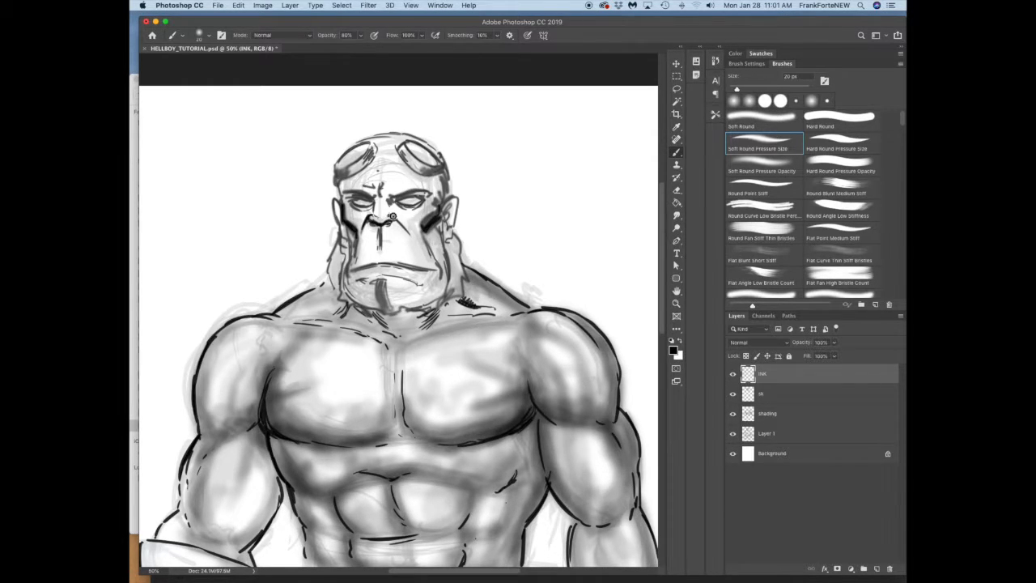
{"action": "mouse_move", "coordinate": [355, 197]}
{"action": "left_mouse_down"}
{"action": "mouse_move", "coordinate": [374, 209]}
{"action": "mouse_move", "coordinate": [416, 196]}
{"action": "left_mouse_up"}
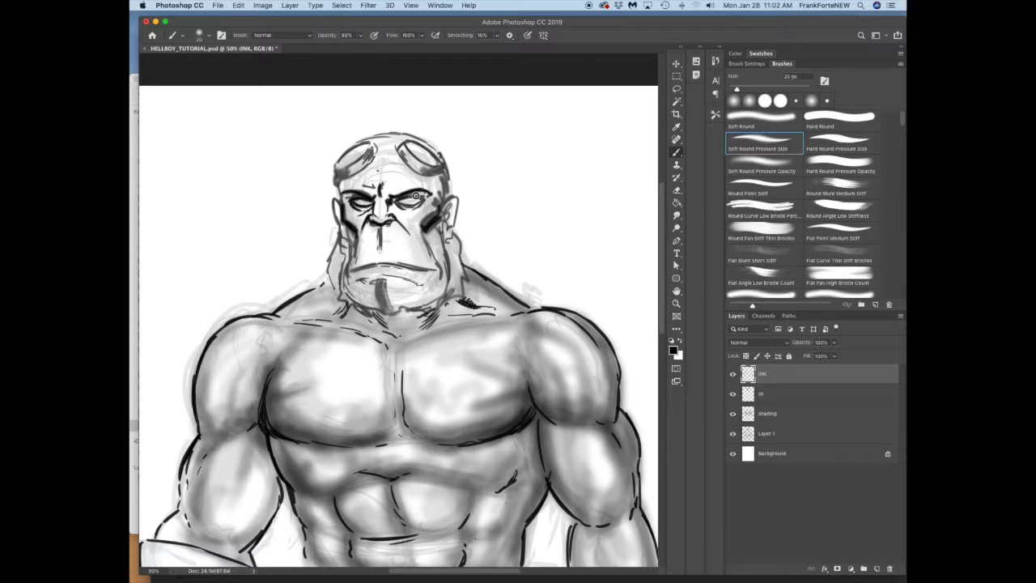
Step: Ink the cheek creases, mouth line, chin and goatee strokes on the INK layer with the Brush
{"action": "left_click_drag", "start_coordinate": [366, 225], "coordinate": [357, 245]}
{"action": "mouse_move", "coordinate": [345, 223]}
{"action": "left_mouse_down"}
{"action": "mouse_move", "coordinate": [353, 261]}
{"action": "mouse_move", "coordinate": [432, 270]}
{"action": "left_mouse_up"}
{"action": "left_click_drag", "start_coordinate": [364, 266], "coordinate": [420, 267]}
{"action": "left_click_drag", "start_coordinate": [357, 281], "coordinate": [388, 275]}
{"action": "left_click_drag", "start_coordinate": [377, 280], "coordinate": [388, 311]}
{"action": "mouse_move", "coordinate": [346, 294]}
{"action": "left_mouse_down"}
{"action": "mouse_move", "coordinate": [379, 309]}
{"action": "mouse_move", "coordinate": [325, 282]}
{"action": "left_mouse_up"}
Step: Switch to the Hard Round Pressure Size brush and ink the sideburn, jaw, ear and brow lines
{"action": "left_click", "coordinate": [836, 144]}
{"action": "key", "text": "["}
{"action": "left_click_drag", "start_coordinate": [338, 233], "coordinate": [330, 255]}
{"action": "left_click_drag", "start_coordinate": [386, 310], "coordinate": [435, 306]}
{"action": "mouse_move", "coordinate": [425, 230]}
{"action": "left_mouse_down"}
{"action": "mouse_move", "coordinate": [430, 283]}
{"action": "mouse_move", "coordinate": [450, 291]}
{"action": "left_mouse_up"}
{"action": "left_click_drag", "start_coordinate": [441, 207], "coordinate": [450, 248]}
{"action": "left_click_drag", "start_coordinate": [455, 199], "coordinate": [439, 208]}
{"action": "left_click_drag", "start_coordinate": [346, 179], "coordinate": [360, 173]}
Step: Enlarge the brush and ink the horn stumps and the top outline of the skull
{"action": "key", "text": "]"}
{"action": "left_click_drag", "start_coordinate": [335, 162], "coordinate": [372, 143]}
{"action": "left_click_drag", "start_coordinate": [403, 144], "coordinate": [447, 176]}
{"action": "mouse_move", "coordinate": [381, 134]}
{"action": "left_mouse_down"}
{"action": "mouse_move", "coordinate": [446, 166]}
{"action": "mouse_move", "coordinate": [341, 154]}
{"action": "mouse_move", "coordinate": [338, 177]}
{"action": "left_mouse_up"}
{"action": "left_click_drag", "start_coordinate": [376, 145], "coordinate": [369, 156]}
Step: Ink the side of the head and fill both sideburns and the goatee with solid black strokes
{"action": "left_click_drag", "start_coordinate": [443, 170], "coordinate": [447, 197]}
{"action": "mouse_move", "coordinate": [454, 227]}
{"action": "left_mouse_down"}
{"action": "mouse_move", "coordinate": [467, 283]}
{"action": "mouse_move", "coordinate": [414, 309]}
{"action": "left_mouse_up"}
{"action": "left_click_drag", "start_coordinate": [329, 278], "coordinate": [339, 301]}
{"action": "left_click_drag", "start_coordinate": [343, 242], "coordinate": [336, 300]}
{"action": "left_click_drag", "start_coordinate": [345, 226], "coordinate": [330, 276]}
{"action": "left_click_drag", "start_coordinate": [455, 277], "coordinate": [439, 311]}
{"action": "left_click_drag", "start_coordinate": [460, 241], "coordinate": [454, 309]}
{"action": "left_click_drag", "start_coordinate": [442, 211], "coordinate": [450, 264]}
{"action": "key", "text": "["}
{"action": "left_click_drag", "start_coordinate": [380, 275], "coordinate": [378, 306]}
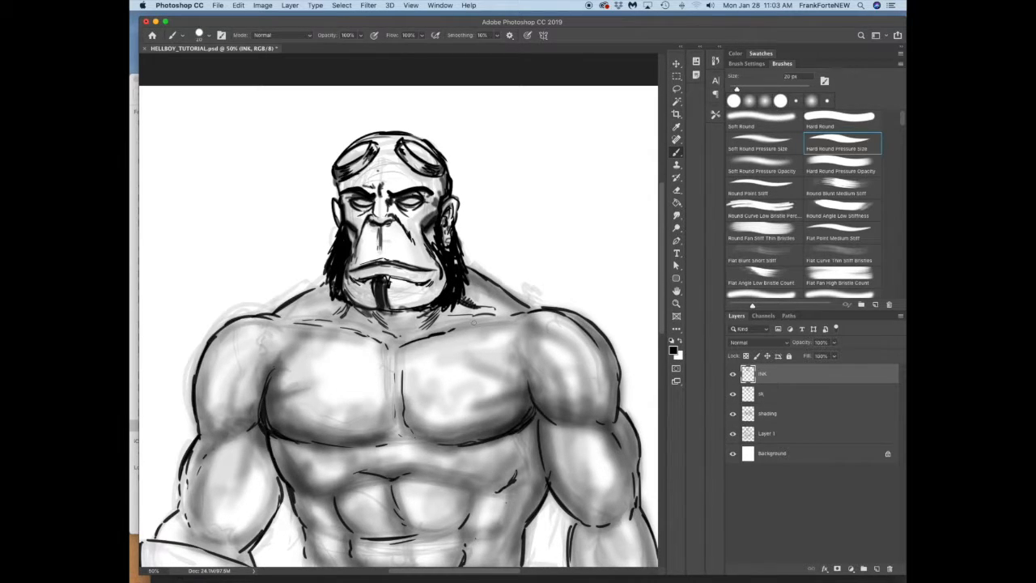
Step: On the shading layer, shade the collarbone, chest and arms in black at 10% brush opacity, enlarging the brush
{"action": "left_click", "coordinate": [767, 414]}
{"action": "key", "text": "1"}
{"action": "key", "text": "period"}
{"action": "key", "text": "d"}
{"action": "mouse_move", "coordinate": [409, 323]}
{"action": "left_mouse_down"}
{"action": "mouse_move", "coordinate": [505, 318]}
{"action": "mouse_move", "coordinate": [336, 313]}
{"action": "mouse_move", "coordinate": [284, 329]}
{"action": "left_mouse_up"}
{"action": "key", "text": "]"}
{"action": "key", "text": "]"}
{"action": "key", "text": "]"}
{"action": "mouse_move", "coordinate": [269, 447]}
{"action": "left_mouse_down"}
{"action": "mouse_move", "coordinate": [264, 529]}
{"action": "mouse_move", "coordinate": [272, 441]}
{"action": "left_mouse_up"}
{"action": "mouse_move", "coordinate": [212, 435]}
{"action": "left_mouse_down"}
{"action": "mouse_move", "coordinate": [272, 391]}
{"action": "mouse_move", "coordinate": [286, 347]}
{"action": "left_mouse_up"}
{"action": "left_click_drag", "start_coordinate": [187, 460], "coordinate": [189, 526]}
{"action": "mouse_move", "coordinate": [319, 438]}
{"action": "left_mouse_down"}
{"action": "mouse_move", "coordinate": [386, 402]}
{"action": "mouse_move", "coordinate": [384, 427]}
{"action": "mouse_move", "coordinate": [404, 348]}
{"action": "mouse_move", "coordinate": [291, 372]}
{"action": "mouse_move", "coordinate": [212, 429]}
{"action": "mouse_move", "coordinate": [255, 525]}
{"action": "mouse_move", "coordinate": [446, 536]}
{"action": "mouse_move", "coordinate": [479, 453]}
{"action": "mouse_move", "coordinate": [429, 461]}
{"action": "mouse_move", "coordinate": [280, 417]}
{"action": "left_mouse_up"}
Step: Shade the face and the side of the chest with a smaller brush at 30% opacity
{"action": "mouse_move", "coordinate": [437, 297]}
{"action": "left_mouse_down"}
{"action": "mouse_move", "coordinate": [426, 208]}
{"action": "mouse_move", "coordinate": [383, 217]}
{"action": "mouse_move", "coordinate": [336, 274]}
{"action": "mouse_move", "coordinate": [433, 291]}
{"action": "mouse_move", "coordinate": [388, 214]}
{"action": "mouse_move", "coordinate": [356, 235]}
{"action": "mouse_move", "coordinate": [346, 193]}
{"action": "mouse_move", "coordinate": [422, 202]}
{"action": "left_mouse_up"}
{"action": "key", "text": "bracketleft"}
{"action": "key", "text": "bracketleft"}
{"action": "key", "text": "3"}
{"action": "left_click_drag", "start_coordinate": [344, 166], "coordinate": [338, 218]}
{"action": "mouse_move", "coordinate": [437, 187]}
{"action": "left_mouse_down"}
{"action": "mouse_move", "coordinate": [405, 316]}
{"action": "mouse_move", "coordinate": [364, 287]}
{"action": "mouse_move", "coordinate": [348, 324]}
{"action": "mouse_move", "coordinate": [402, 365]}
{"action": "mouse_move", "coordinate": [401, 392]}
{"action": "mouse_move", "coordinate": [250, 421]}
{"action": "left_mouse_up"}
{"action": "key", "text": "super+Tab"}
{"action": "left_click", "coordinate": [540, 192]}
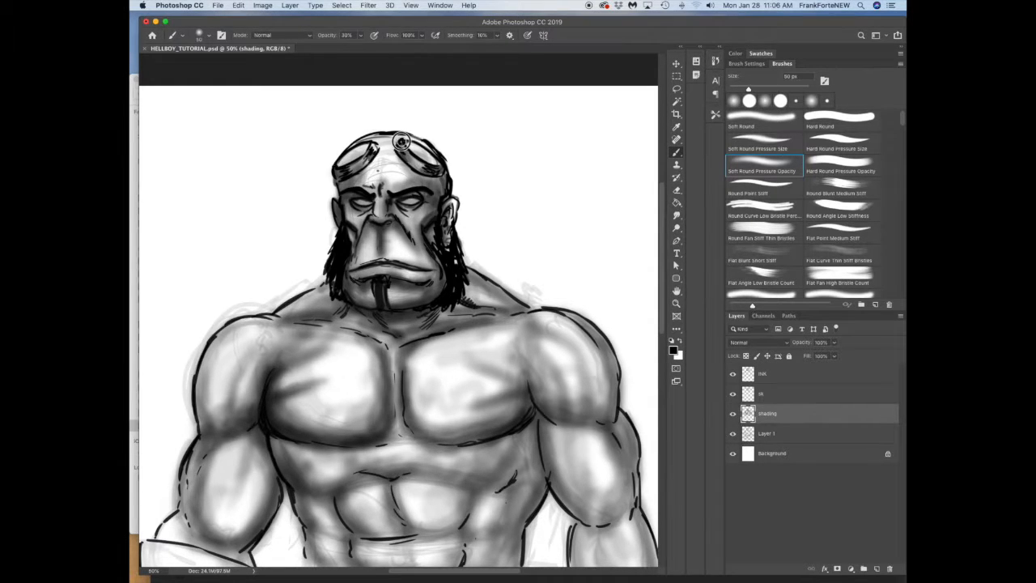
Step: Add shading to the forehead, cheek, shoulder and upper abdomen with the Soft Round Pressure Opacity brush
{"action": "left_click_drag", "start_coordinate": [375, 136], "coordinate": [347, 154]}
{"action": "left_click_drag", "start_coordinate": [348, 199], "coordinate": [362, 266]}
{"action": "left_click_drag", "start_coordinate": [513, 308], "coordinate": [552, 317]}
{"action": "left_click_drag", "start_coordinate": [395, 476], "coordinate": [478, 486]}
Step: Switch to the Soft Round Pressure Size brush at 10% opacity and deepen the shading under the chest, abs and arm
{"action": "left_click", "coordinate": [763, 144]}
{"action": "key", "text": "1"}
{"action": "left_click_drag", "start_coordinate": [354, 471], "coordinate": [391, 465]}
{"action": "left_click_drag", "start_coordinate": [339, 443], "coordinate": [364, 447]}
{"action": "left_click_drag", "start_coordinate": [437, 440], "coordinate": [446, 486]}
{"action": "left_click_drag", "start_coordinate": [446, 526], "coordinate": [413, 528]}
{"action": "left_click_drag", "start_coordinate": [318, 527], "coordinate": [312, 558]}
{"action": "mouse_move", "coordinate": [534, 437]}
{"action": "left_mouse_down"}
{"action": "mouse_move", "coordinate": [518, 485]}
{"action": "mouse_move", "coordinate": [527, 439]}
{"action": "mouse_move", "coordinate": [465, 429]}
{"action": "left_mouse_up"}
{"action": "mouse_move", "coordinate": [279, 441]}
{"action": "left_mouse_down"}
{"action": "mouse_move", "coordinate": [299, 483]}
{"action": "mouse_move", "coordinate": [236, 461]}
{"action": "left_mouse_up"}
{"action": "left_click_drag", "start_coordinate": [264, 393], "coordinate": [246, 417]}
Step: Shade the upper arm beside the chest and the lower abdomen with soft strokes
{"action": "scroll", "coordinate": [360, 484], "scroll_direction": "down", "scroll_amount": 5}
{"action": "left_click_drag", "start_coordinate": [549, 267], "coordinate": [603, 368]}
{"action": "left_click_drag", "start_coordinate": [543, 250], "coordinate": [577, 342]}
{"action": "mouse_move", "coordinate": [511, 391]}
{"action": "left_mouse_down"}
{"action": "mouse_move", "coordinate": [407, 398]}
{"action": "mouse_move", "coordinate": [363, 375]}
{"action": "mouse_move", "coordinate": [338, 424]}
{"action": "left_mouse_up"}
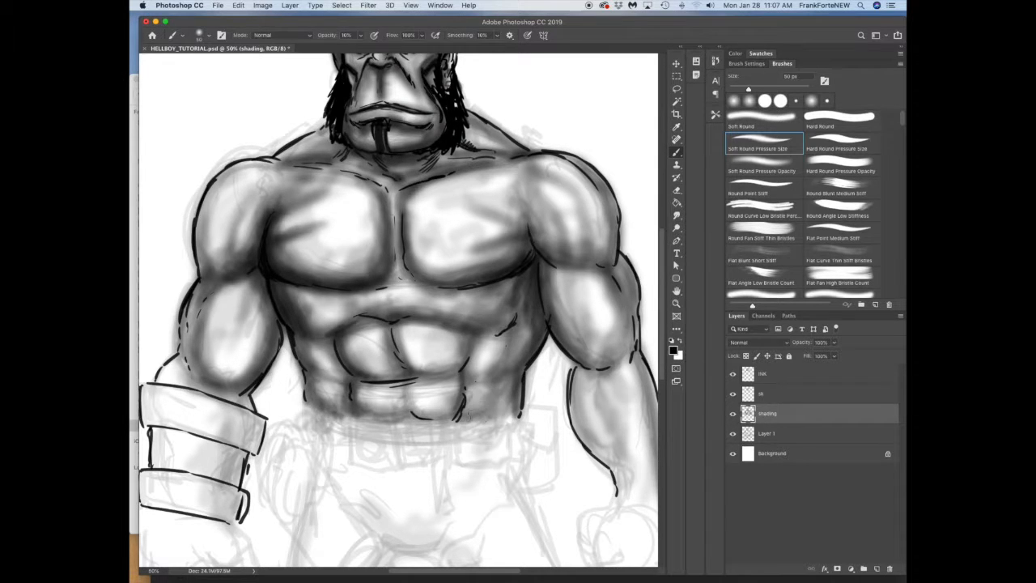
Step: Touch up the abdomen and waist area with the Brush
{"action": "left_click", "coordinate": [676, 305]}
{"action": "left_click", "coordinate": [607, 306], "text": "alt"}
{"action": "left_click", "coordinate": [607, 306], "text": "alt"}
{"action": "left_click", "coordinate": [676, 291]}
{"action": "left_click_drag", "start_coordinate": [485, 324], "coordinate": [448, 343]}
{"action": "left_click", "coordinate": [677, 152]}
{"action": "mouse_move", "coordinate": [368, 392]}
{"action": "left_mouse_down"}
{"action": "mouse_move", "coordinate": [344, 429]}
{"action": "mouse_move", "coordinate": [369, 379]}
{"action": "left_mouse_up"}
{"action": "left_click_drag", "start_coordinate": [374, 327], "coordinate": [394, 364]}
{"action": "left_click_drag", "start_coordinate": [377, 281], "coordinate": [375, 308]}
{"action": "mouse_move", "coordinate": [523, 361]}
{"action": "left_mouse_down"}
{"action": "mouse_move", "coordinate": [520, 400]}
{"action": "mouse_move", "coordinate": [570, 411]}
{"action": "left_mouse_up"}
Step: Sketch the rounded belt buckle with its circular emblem on the sk layer using the Hard Round Pressure Size brush
{"action": "left_click_drag", "start_coordinate": [427, 246], "coordinate": [418, 256]}
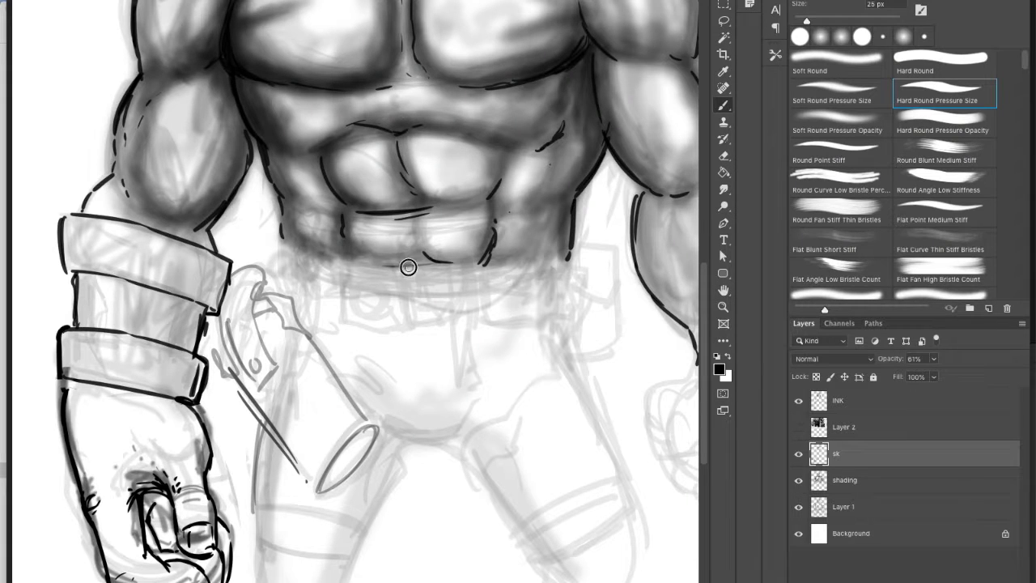
{"action": "mouse_move", "coordinate": [390, 266]}
{"action": "left_mouse_down"}
{"action": "mouse_move", "coordinate": [392, 320]}
{"action": "mouse_move", "coordinate": [421, 331]}
{"action": "left_mouse_up"}
{"action": "left_click_drag", "start_coordinate": [457, 263], "coordinate": [437, 331]}
{"action": "mouse_move", "coordinate": [416, 278]}
{"action": "left_mouse_down"}
{"action": "mouse_move", "coordinate": [425, 310]}
{"action": "mouse_move", "coordinate": [435, 294]}
{"action": "mouse_move", "coordinate": [414, 301]}
{"action": "mouse_move", "coordinate": [437, 332]}
{"action": "left_mouse_up"}
{"action": "left_click_drag", "start_coordinate": [458, 259], "coordinate": [452, 328]}
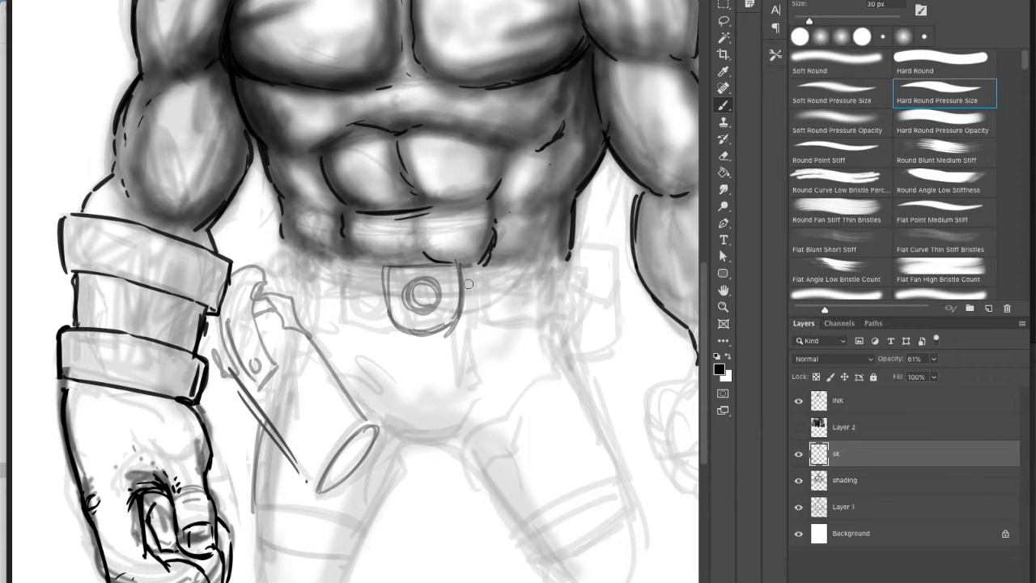
Step: Sketch the rosary beads and cross hanging from the belt beside the buckle, using the Lasso on the cross
{"action": "mouse_move", "coordinate": [478, 269]}
{"action": "left_mouse_down"}
{"action": "mouse_move", "coordinate": [479, 328]}
{"action": "mouse_move", "coordinate": [460, 374]}
{"action": "mouse_move", "coordinate": [484, 406]}
{"action": "left_mouse_up"}
{"action": "mouse_move", "coordinate": [473, 410]}
{"action": "left_mouse_down"}
{"action": "mouse_move", "coordinate": [473, 378]}
{"action": "mouse_move", "coordinate": [477, 408]}
{"action": "left_mouse_up"}
{"action": "mouse_move", "coordinate": [458, 362]}
{"action": "left_mouse_down"}
{"action": "mouse_move", "coordinate": [492, 360]}
{"action": "mouse_move", "coordinate": [484, 374]}
{"action": "left_mouse_up"}
{"action": "left_click_drag", "start_coordinate": [475, 325], "coordinate": [475, 334]}
{"action": "left_click_drag", "start_coordinate": [486, 271], "coordinate": [484, 313]}
{"action": "left_click_drag", "start_coordinate": [494, 301], "coordinate": [494, 279]}
{"action": "mouse_move", "coordinate": [483, 340]}
{"action": "left_mouse_down"}
{"action": "mouse_move", "coordinate": [460, 353]}
{"action": "mouse_move", "coordinate": [461, 336]}
{"action": "mouse_move", "coordinate": [513, 369]}
{"action": "left_mouse_up"}
{"action": "key", "text": "l"}
{"action": "left_click_drag", "start_coordinate": [477, 373], "coordinate": [483, 398]}
{"action": "key", "text": "ctrl+d"}
{"action": "key", "text": "b"}
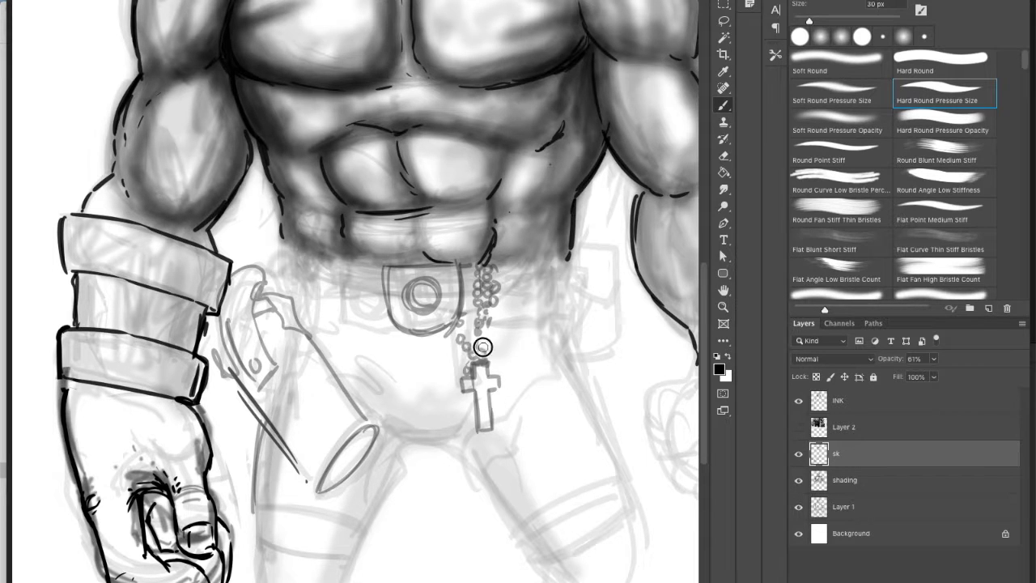
Step: Sketch the tab below the buckle, the belt pouches on both sides and the crotch line of the pants
{"action": "mouse_move", "coordinate": [410, 337]}
{"action": "left_mouse_down"}
{"action": "mouse_move", "coordinate": [439, 346]}
{"action": "mouse_move", "coordinate": [441, 332]}
{"action": "left_mouse_up"}
{"action": "mouse_move", "coordinate": [342, 263]}
{"action": "left_mouse_down"}
{"action": "mouse_move", "coordinate": [369, 289]}
{"action": "mouse_move", "coordinate": [332, 286]}
{"action": "mouse_move", "coordinate": [331, 256]}
{"action": "mouse_move", "coordinate": [341, 294]}
{"action": "mouse_move", "coordinate": [340, 279]}
{"action": "mouse_move", "coordinate": [350, 290]}
{"action": "mouse_move", "coordinate": [351, 301]}
{"action": "mouse_move", "coordinate": [332, 302]}
{"action": "mouse_move", "coordinate": [345, 312]}
{"action": "mouse_move", "coordinate": [359, 312]}
{"action": "mouse_move", "coordinate": [374, 273]}
{"action": "mouse_move", "coordinate": [348, 312]}
{"action": "mouse_move", "coordinate": [328, 309]}
{"action": "mouse_move", "coordinate": [331, 342]}
{"action": "mouse_move", "coordinate": [368, 349]}
{"action": "mouse_move", "coordinate": [334, 305]}
{"action": "left_mouse_up"}
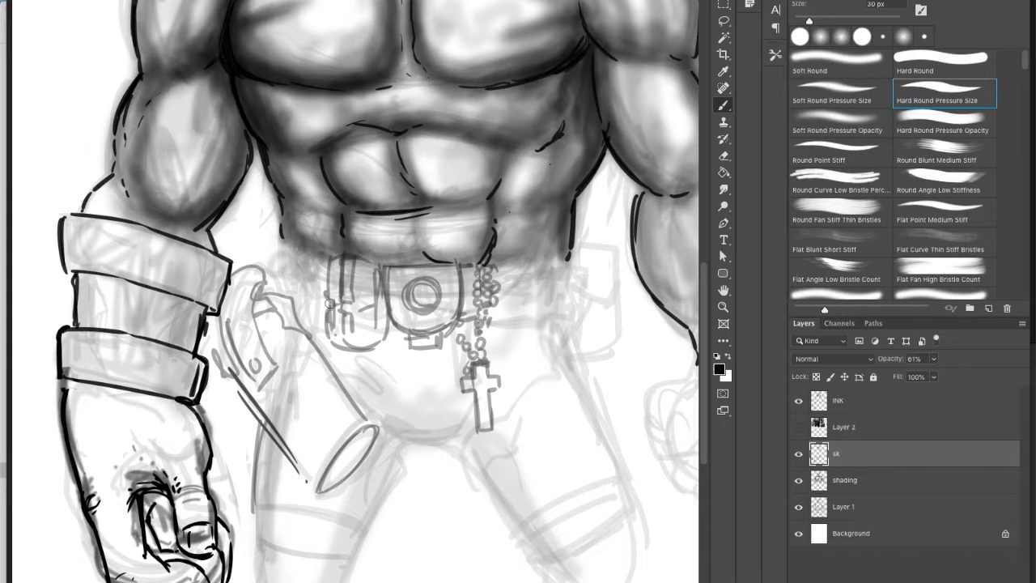
{"action": "mouse_move", "coordinate": [500, 269]}
{"action": "left_mouse_down"}
{"action": "mouse_move", "coordinate": [499, 310]}
{"action": "mouse_move", "coordinate": [502, 273]}
{"action": "mouse_move", "coordinate": [525, 252]}
{"action": "mouse_move", "coordinate": [530, 295]}
{"action": "mouse_move", "coordinate": [554, 287]}
{"action": "mouse_move", "coordinate": [527, 301]}
{"action": "mouse_move", "coordinate": [555, 309]}
{"action": "mouse_move", "coordinate": [572, 257]}
{"action": "mouse_move", "coordinate": [615, 291]}
{"action": "mouse_move", "coordinate": [561, 349]}
{"action": "mouse_move", "coordinate": [588, 392]}
{"action": "left_mouse_up"}
{"action": "mouse_move", "coordinate": [397, 442]}
{"action": "left_mouse_down"}
{"action": "mouse_move", "coordinate": [430, 440]}
{"action": "mouse_move", "coordinate": [393, 437]}
{"action": "left_mouse_up"}
Step: Sketch the holstered gun's barrel edges, bands and round muzzle across the thigh
{"action": "left_click_drag", "start_coordinate": [321, 474], "coordinate": [362, 427]}
{"action": "left_click_drag", "start_coordinate": [296, 462], "coordinate": [358, 399]}
{"action": "left_click_drag", "start_coordinate": [236, 392], "coordinate": [289, 461]}
{"action": "left_click_drag", "start_coordinate": [361, 429], "coordinate": [378, 427]}
{"action": "mouse_move", "coordinate": [379, 429]}
{"action": "left_mouse_down"}
{"action": "mouse_move", "coordinate": [321, 489]}
{"action": "mouse_move", "coordinate": [329, 480]}
{"action": "left_mouse_up"}
{"action": "left_click_drag", "start_coordinate": [298, 458], "coordinate": [317, 478]}
{"action": "left_click_drag", "start_coordinate": [349, 404], "coordinate": [364, 422]}
{"action": "left_click_drag", "start_coordinate": [342, 464], "coordinate": [327, 494]}
{"action": "left_click_drag", "start_coordinate": [329, 414], "coordinate": [348, 438]}
{"action": "mouse_move", "coordinate": [361, 460]}
{"action": "left_mouse_down"}
{"action": "mouse_move", "coordinate": [326, 494]}
{"action": "mouse_move", "coordinate": [366, 463]}
{"action": "mouse_move", "coordinate": [340, 458]}
{"action": "left_mouse_up"}
{"action": "mouse_move", "coordinate": [354, 447]}
{"action": "left_mouse_down"}
{"action": "mouse_move", "coordinate": [365, 423]}
{"action": "mouse_move", "coordinate": [345, 438]}
{"action": "left_mouse_up"}
{"action": "left_click_drag", "start_coordinate": [310, 481], "coordinate": [326, 496]}
{"action": "left_click_drag", "start_coordinate": [268, 432], "coordinate": [231, 366]}
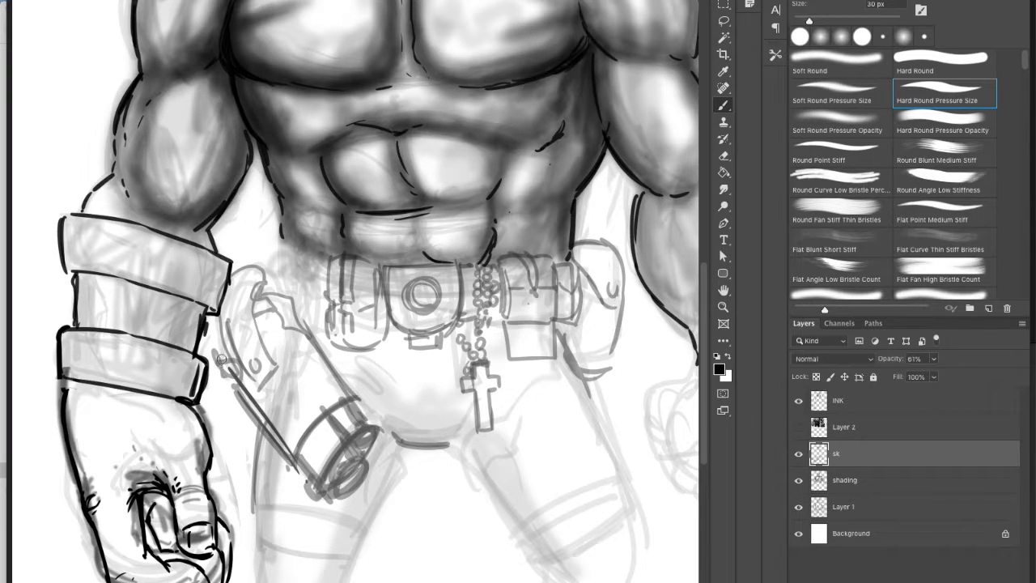
Step: Sketch the gun's grip details and the belt gear at the hip beside the armored forearm
{"action": "left_click_drag", "start_coordinate": [254, 327], "coordinate": [283, 277]}
{"action": "left_click_drag", "start_coordinate": [280, 278], "coordinate": [291, 300]}
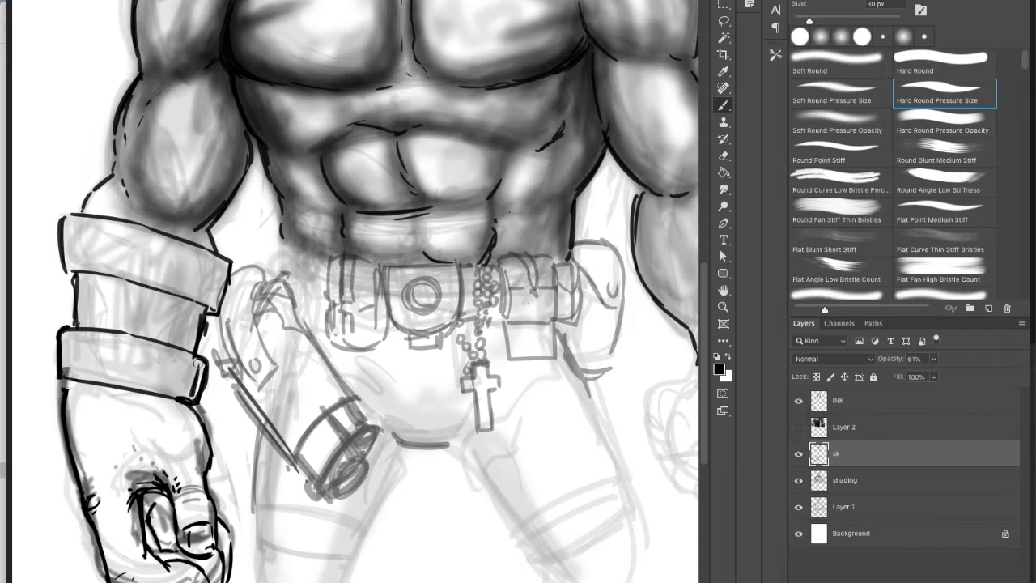
{"action": "left_click_drag", "start_coordinate": [209, 372], "coordinate": [231, 375]}
{"action": "mouse_move", "coordinate": [230, 261]}
{"action": "left_mouse_down"}
{"action": "mouse_move", "coordinate": [276, 264]}
{"action": "mouse_move", "coordinate": [283, 280]}
{"action": "left_mouse_up"}
{"action": "left_click_drag", "start_coordinate": [285, 244], "coordinate": [320, 259]}
{"action": "mouse_move", "coordinate": [311, 264]}
{"action": "left_mouse_down"}
{"action": "mouse_move", "coordinate": [294, 275]}
{"action": "mouse_move", "coordinate": [304, 286]}
{"action": "left_mouse_up"}
{"action": "left_click_drag", "start_coordinate": [327, 264], "coordinate": [315, 329]}
{"action": "left_click_drag", "start_coordinate": [250, 245], "coordinate": [285, 248]}
Step: Sketch the contours of both legs and the bands around the lower thighs
{"action": "mouse_move", "coordinate": [392, 434]}
{"action": "left_mouse_down"}
{"action": "mouse_move", "coordinate": [405, 444]}
{"action": "mouse_move", "coordinate": [357, 531]}
{"action": "left_mouse_up"}
{"action": "mouse_move", "coordinate": [259, 517]}
{"action": "left_mouse_down"}
{"action": "mouse_move", "coordinate": [361, 536]}
{"action": "mouse_move", "coordinate": [351, 578]}
{"action": "left_mouse_up"}
{"action": "left_click_drag", "start_coordinate": [263, 429], "coordinate": [252, 581]}
{"action": "left_click_drag", "start_coordinate": [367, 537], "coordinate": [324, 581]}
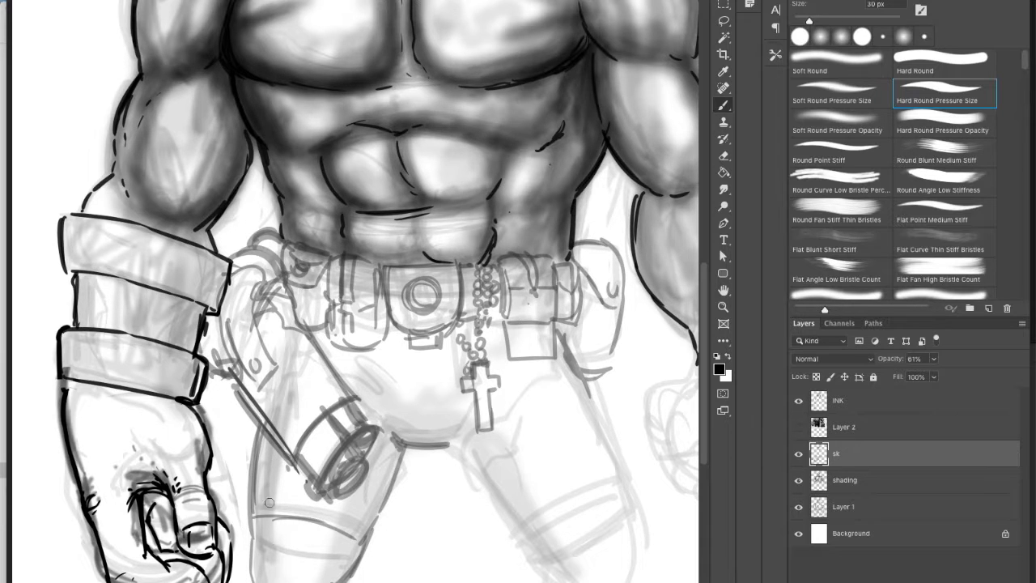
{"action": "left_click_drag", "start_coordinate": [401, 449], "coordinate": [369, 538]}
{"action": "mouse_move", "coordinate": [393, 425]}
{"action": "left_mouse_down"}
{"action": "mouse_move", "coordinate": [457, 440]}
{"action": "mouse_move", "coordinate": [542, 563]}
{"action": "mouse_move", "coordinate": [569, 581]}
{"action": "left_mouse_up"}
{"action": "mouse_move", "coordinate": [518, 529]}
{"action": "left_mouse_down"}
{"action": "mouse_move", "coordinate": [636, 488]}
{"action": "mouse_move", "coordinate": [639, 579]}
{"action": "left_mouse_up"}
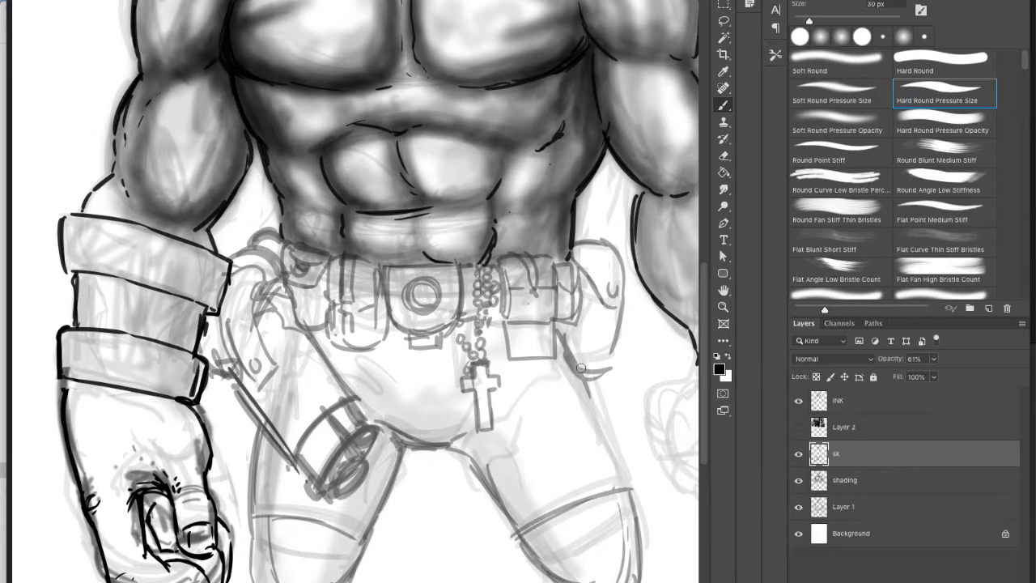
Step: Sketch the outer thigh line, the fabric folds around the crotch and hips, and the pouch's lower edge
{"action": "left_click_drag", "start_coordinate": [561, 338], "coordinate": [635, 479]}
{"action": "left_click_drag", "start_coordinate": [492, 409], "coordinate": [551, 376]}
{"action": "left_click_drag", "start_coordinate": [366, 401], "coordinate": [414, 432]}
{"action": "left_click_drag", "start_coordinate": [340, 376], "coordinate": [404, 426]}
{"action": "mouse_move", "coordinate": [370, 390]}
{"action": "left_mouse_down"}
{"action": "mouse_move", "coordinate": [421, 428]}
{"action": "mouse_move", "coordinate": [439, 376]}
{"action": "left_mouse_up"}
{"action": "mouse_move", "coordinate": [458, 445]}
{"action": "left_mouse_down"}
{"action": "mouse_move", "coordinate": [498, 444]}
{"action": "mouse_move", "coordinate": [501, 458]}
{"action": "left_mouse_up"}
{"action": "left_click_drag", "start_coordinate": [399, 447], "coordinate": [370, 495]}
{"action": "left_click_drag", "start_coordinate": [570, 370], "coordinate": [618, 354]}
Step: Sketch the clenched fist and wrist of the bare arm, and the folds below the knee
{"action": "key", "text": "space"}
{"action": "mouse_move", "coordinate": [688, 377]}
{"action": "left_mouse_down"}
{"action": "mouse_move", "coordinate": [508, 334]}
{"action": "mouse_move", "coordinate": [458, 380]}
{"action": "mouse_move", "coordinate": [467, 414]}
{"action": "mouse_move", "coordinate": [501, 431]}
{"action": "left_mouse_up"}
{"action": "left_click_drag", "start_coordinate": [498, 390], "coordinate": [538, 374]}
{"action": "mouse_move", "coordinate": [584, 324]}
{"action": "left_mouse_down"}
{"action": "mouse_move", "coordinate": [561, 446]}
{"action": "mouse_move", "coordinate": [484, 444]}
{"action": "mouse_move", "coordinate": [493, 410]}
{"action": "mouse_move", "coordinate": [520, 421]}
{"action": "mouse_move", "coordinate": [506, 419]}
{"action": "mouse_move", "coordinate": [529, 410]}
{"action": "mouse_move", "coordinate": [538, 420]}
{"action": "left_mouse_up"}
{"action": "mouse_move", "coordinate": [487, 403]}
{"action": "left_mouse_down"}
{"action": "mouse_move", "coordinate": [526, 396]}
{"action": "mouse_move", "coordinate": [540, 411]}
{"action": "left_mouse_up"}
{"action": "left_click_drag", "start_coordinate": [479, 447], "coordinate": [555, 454]}
{"action": "left_click_drag", "start_coordinate": [564, 447], "coordinate": [585, 350]}
{"action": "mouse_move", "coordinate": [481, 424]}
{"action": "left_mouse_down"}
{"action": "mouse_move", "coordinate": [490, 460]}
{"action": "mouse_move", "coordinate": [548, 458]}
{"action": "left_mouse_up"}
{"action": "left_click_drag", "start_coordinate": [474, 444], "coordinate": [500, 467]}
{"action": "mouse_move", "coordinate": [461, 393]}
{"action": "left_mouse_down"}
{"action": "mouse_move", "coordinate": [485, 390]}
{"action": "mouse_move", "coordinate": [473, 418]}
{"action": "left_mouse_up"}
{"action": "mouse_move", "coordinate": [458, 406]}
{"action": "left_mouse_down"}
{"action": "mouse_move", "coordinate": [464, 347]}
{"action": "mouse_move", "coordinate": [515, 327]}
{"action": "left_mouse_up"}
{"action": "left_click_drag", "start_coordinate": [489, 396], "coordinate": [501, 377]}
{"action": "mouse_move", "coordinate": [516, 329]}
{"action": "left_mouse_down"}
{"action": "mouse_move", "coordinate": [475, 343]}
{"action": "mouse_move", "coordinate": [525, 326]}
{"action": "left_mouse_up"}
{"action": "left_click_drag", "start_coordinate": [524, 325], "coordinate": [525, 308]}
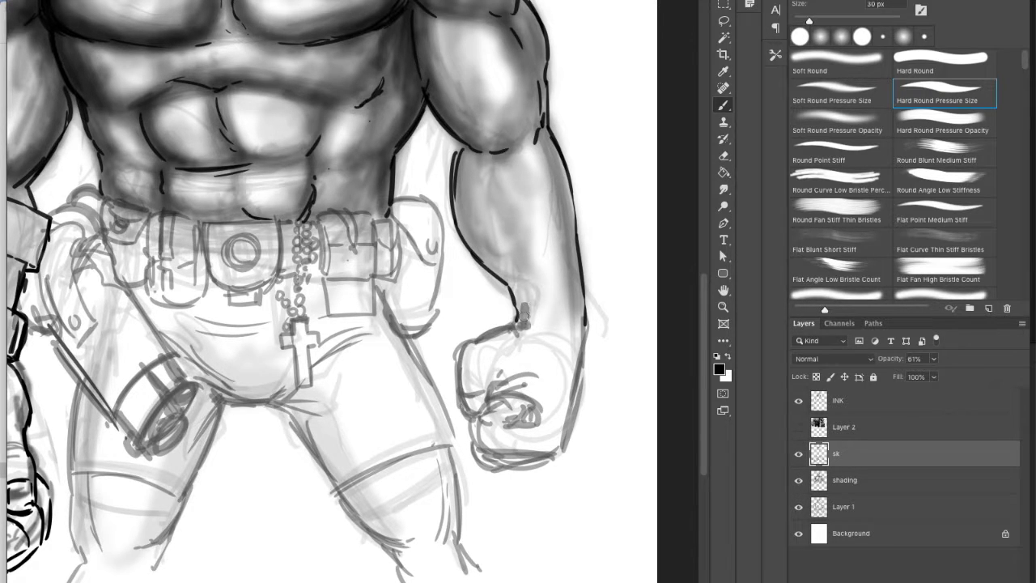
{"action": "mouse_move", "coordinate": [405, 530]}
{"action": "left_mouse_down"}
{"action": "mouse_move", "coordinate": [397, 550]}
{"action": "mouse_move", "coordinate": [410, 576]}
{"action": "left_mouse_up"}
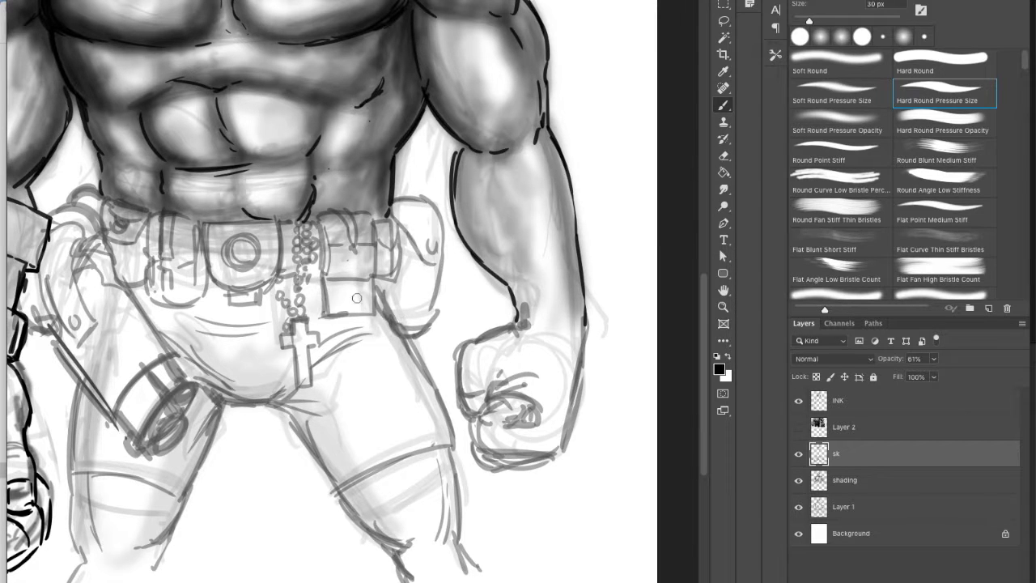
Step: On the INK layer, ink the curved band across the gun's barrel with the Hard Round Pressure Size brush at 10 px
{"action": "key", "text": "h"}
{"action": "left_click_drag", "start_coordinate": [351, 404], "coordinate": [504, 394]}
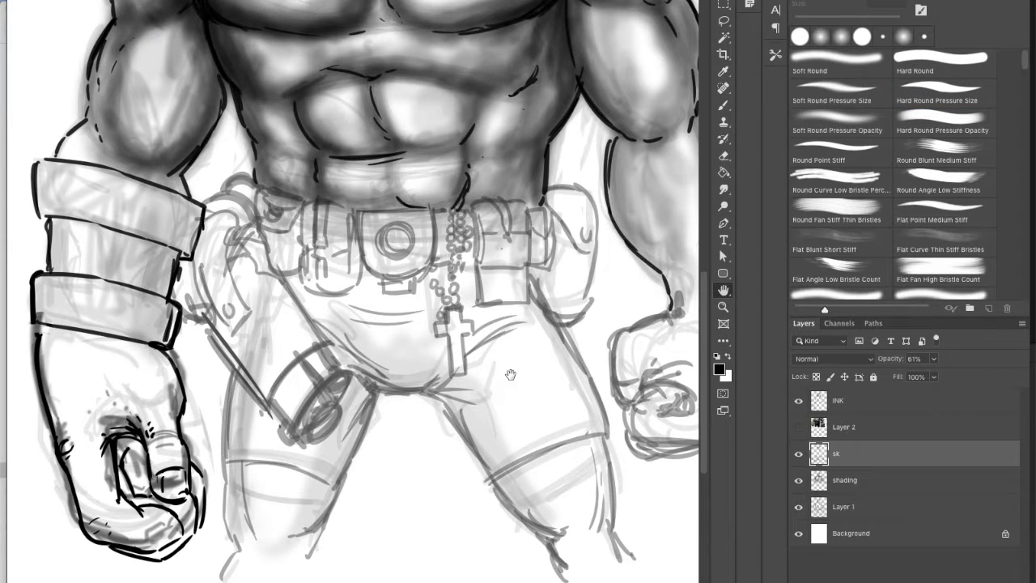
{"action": "left_click", "coordinate": [843, 405]}
{"action": "left_click", "coordinate": [925, 92]}
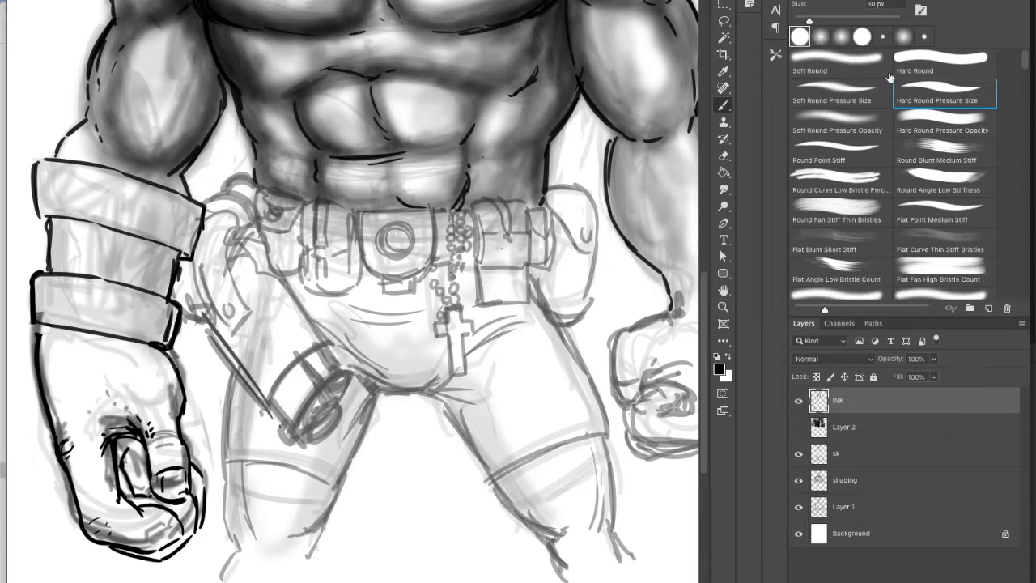
{"action": "left_click_drag", "start_coordinate": [269, 409], "coordinate": [305, 356]}
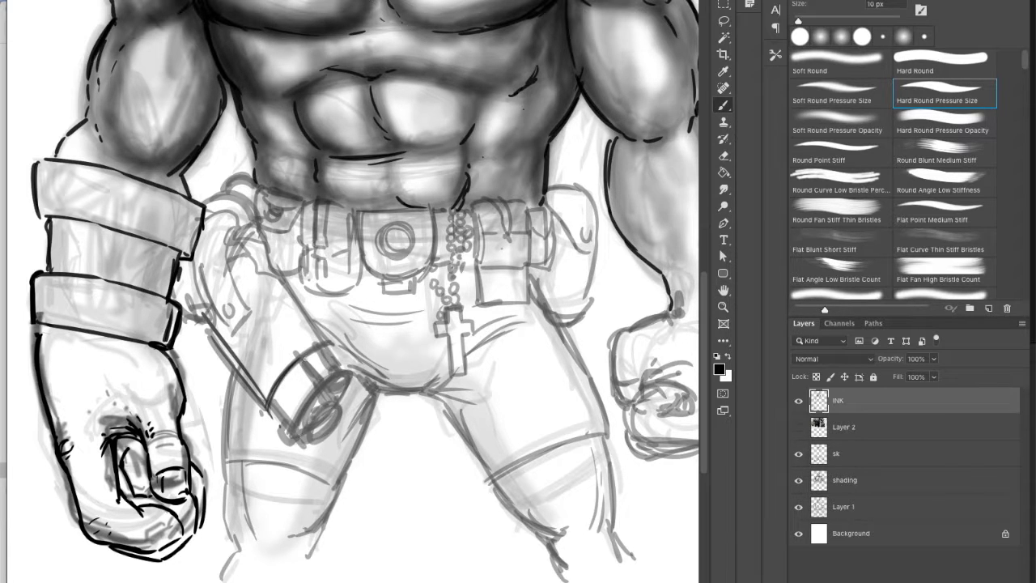
{"action": "left_click_drag", "start_coordinate": [264, 409], "coordinate": [312, 348]}
{"action": "left_click", "coordinate": [716, 366]}
{"action": "left_click", "coordinate": [281, 444]}
{"action": "left_click", "coordinate": [542, 264]}
{"action": "left_click_drag", "start_coordinate": [269, 408], "coordinate": [332, 344]}
{"action": "left_click_drag", "start_coordinate": [283, 384], "coordinate": [314, 352]}
Step: Ink the gun's two long edges and the buttoned strap over its upper end
{"action": "left_click_drag", "start_coordinate": [205, 326], "coordinate": [268, 410]}
{"action": "left_click_drag", "start_coordinate": [282, 275], "coordinate": [331, 343]}
{"action": "mouse_move", "coordinate": [198, 257]}
{"action": "left_mouse_down"}
{"action": "mouse_move", "coordinate": [230, 331]}
{"action": "mouse_move", "coordinate": [232, 308]}
{"action": "mouse_move", "coordinate": [250, 312]}
{"action": "left_mouse_up"}
{"action": "mouse_move", "coordinate": [227, 258]}
{"action": "left_mouse_down"}
{"action": "mouse_move", "coordinate": [249, 312]}
{"action": "mouse_move", "coordinate": [246, 246]}
{"action": "mouse_move", "coordinate": [261, 246]}
{"action": "left_mouse_up"}
Step: Set the brush size to 15 px and ink the gun's muzzle with its rings and end fittings
{"action": "key", "text": "bracketright"}
{"action": "left_click_drag", "start_coordinate": [264, 250], "coordinate": [278, 268]}
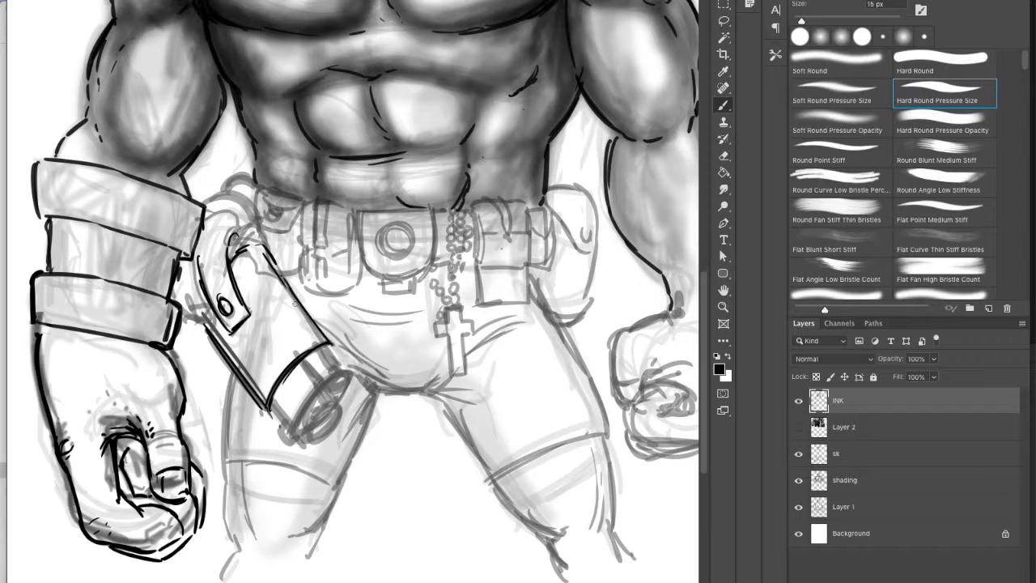
{"action": "left_click_drag", "start_coordinate": [331, 408], "coordinate": [321, 428]}
{"action": "left_click_drag", "start_coordinate": [298, 432], "coordinate": [324, 440]}
{"action": "mouse_move", "coordinate": [319, 386]}
{"action": "left_mouse_down"}
{"action": "mouse_move", "coordinate": [333, 401]}
{"action": "mouse_move", "coordinate": [292, 435]}
{"action": "left_mouse_up"}
{"action": "mouse_move", "coordinate": [271, 406]}
{"action": "left_mouse_down"}
{"action": "mouse_move", "coordinate": [290, 426]}
{"action": "mouse_move", "coordinate": [280, 435]}
{"action": "left_mouse_up"}
{"action": "left_click_drag", "start_coordinate": [275, 439], "coordinate": [297, 430]}
{"action": "left_click_drag", "start_coordinate": [326, 391], "coordinate": [346, 373]}
{"action": "mouse_move", "coordinate": [324, 378]}
{"action": "left_mouse_down"}
{"action": "mouse_move", "coordinate": [346, 371]}
{"action": "mouse_move", "coordinate": [324, 380]}
{"action": "left_mouse_up"}
Step: Ink the outer and inner contours of the leg behind the gun and the band around its lower thigh
{"action": "left_click_drag", "start_coordinate": [234, 364], "coordinate": [218, 510]}
{"action": "left_click_drag", "start_coordinate": [219, 473], "coordinate": [224, 571]}
{"action": "left_click_drag", "start_coordinate": [332, 508], "coordinate": [307, 565]}
{"action": "left_click_drag", "start_coordinate": [372, 394], "coordinate": [328, 506]}
{"action": "left_click_drag", "start_coordinate": [222, 461], "coordinate": [332, 490]}
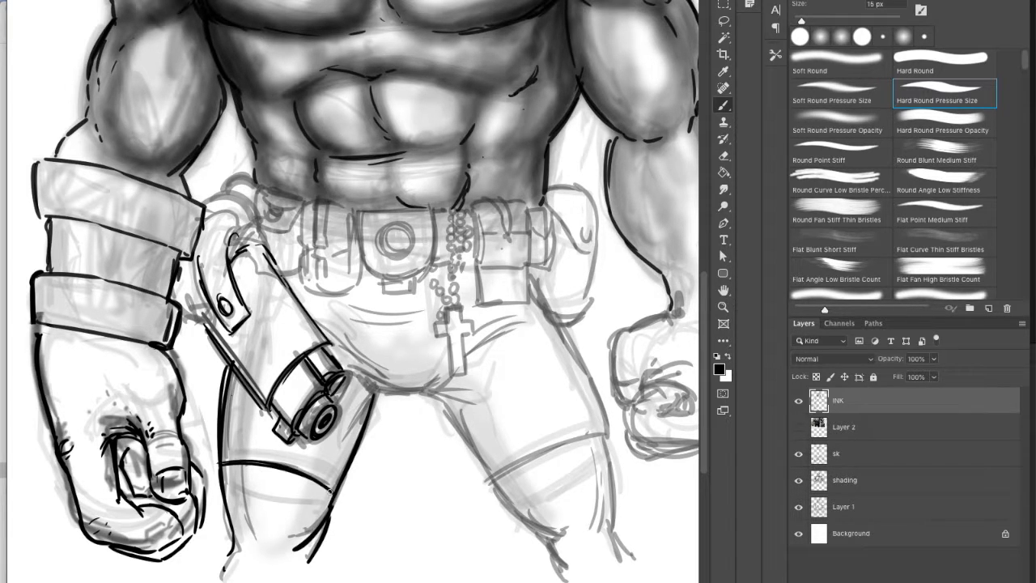
Step: Ink the crotch curve between the legs and the outline of the hanging cross
{"action": "mouse_move", "coordinate": [374, 396]}
{"action": "left_mouse_down"}
{"action": "mouse_move", "coordinate": [361, 385]}
{"action": "mouse_move", "coordinate": [429, 385]}
{"action": "left_mouse_up"}
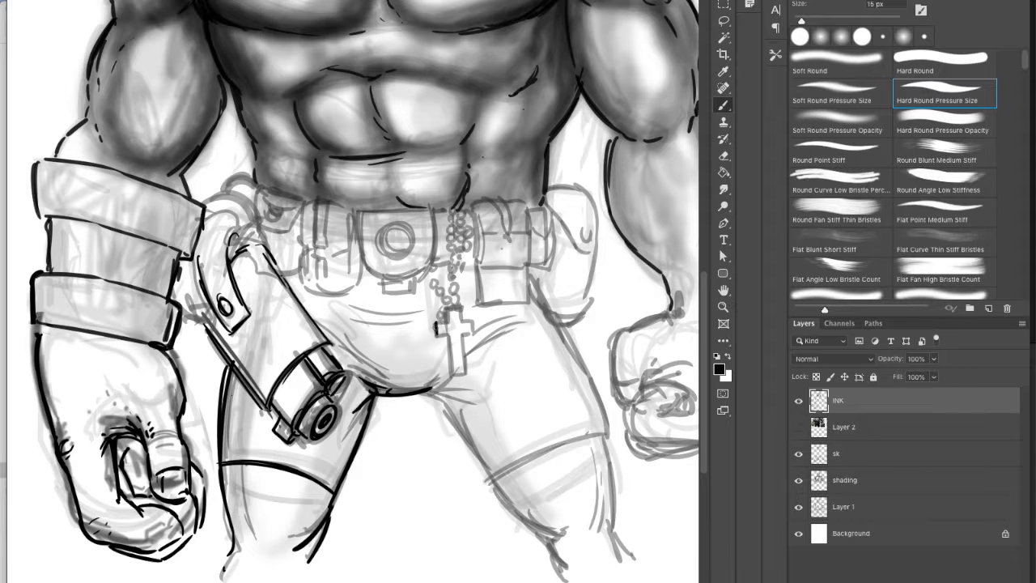
{"action": "left_click_drag", "start_coordinate": [449, 340], "coordinate": [450, 376]}
{"action": "left_click_drag", "start_coordinate": [445, 331], "coordinate": [465, 378]}
Step: Ink the contours, thigh band and knee folds of the leg on the bare-arm side, plus inner-thigh folds
{"action": "mouse_move", "coordinate": [465, 378]}
{"action": "left_mouse_down"}
{"action": "mouse_move", "coordinate": [451, 377]}
{"action": "mouse_move", "coordinate": [512, 323]}
{"action": "mouse_move", "coordinate": [487, 390]}
{"action": "mouse_move", "coordinate": [518, 509]}
{"action": "left_mouse_up"}
{"action": "left_click_drag", "start_coordinate": [467, 424], "coordinate": [544, 534]}
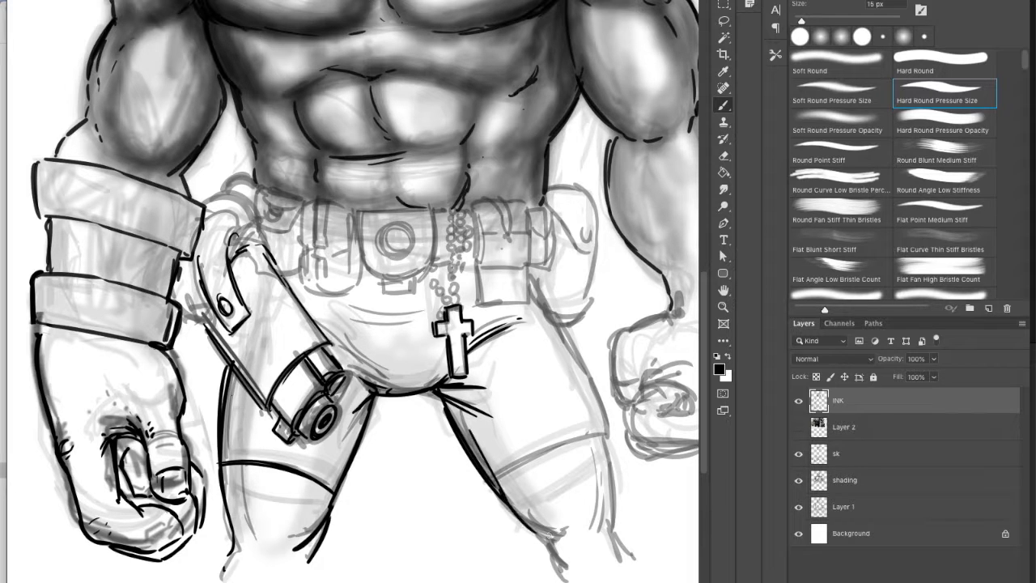
{"action": "left_click_drag", "start_coordinate": [333, 495], "coordinate": [344, 418]}
{"action": "left_click_drag", "start_coordinate": [493, 448], "coordinate": [542, 532]}
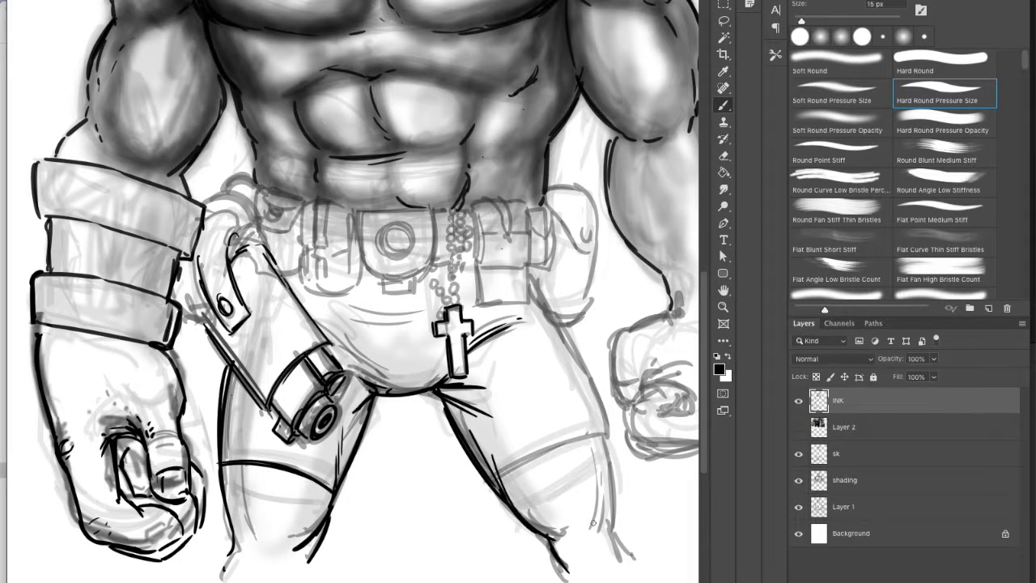
{"action": "left_click_drag", "start_coordinate": [622, 559], "coordinate": [607, 504]}
{"action": "left_click_drag", "start_coordinate": [554, 312], "coordinate": [620, 525]}
{"action": "left_click_drag", "start_coordinate": [597, 435], "coordinate": [498, 487]}
{"action": "left_click_drag", "start_coordinate": [549, 534], "coordinate": [574, 535]}
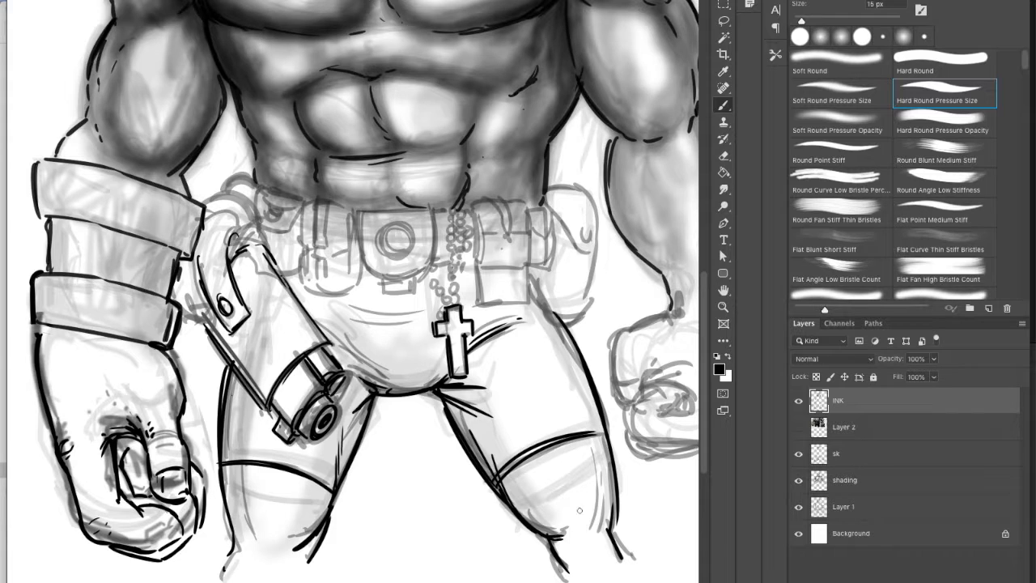
Step: Ink the belt buckle with its concentric circles, rounded plate and small tab underneath
{"action": "mouse_move", "coordinate": [395, 232]}
{"action": "left_mouse_down"}
{"action": "mouse_move", "coordinate": [360, 254]}
{"action": "mouse_move", "coordinate": [406, 279]}
{"action": "left_mouse_up"}
{"action": "mouse_move", "coordinate": [358, 212]}
{"action": "left_mouse_down"}
{"action": "mouse_move", "coordinate": [435, 208]}
{"action": "mouse_move", "coordinate": [409, 278]}
{"action": "left_mouse_up"}
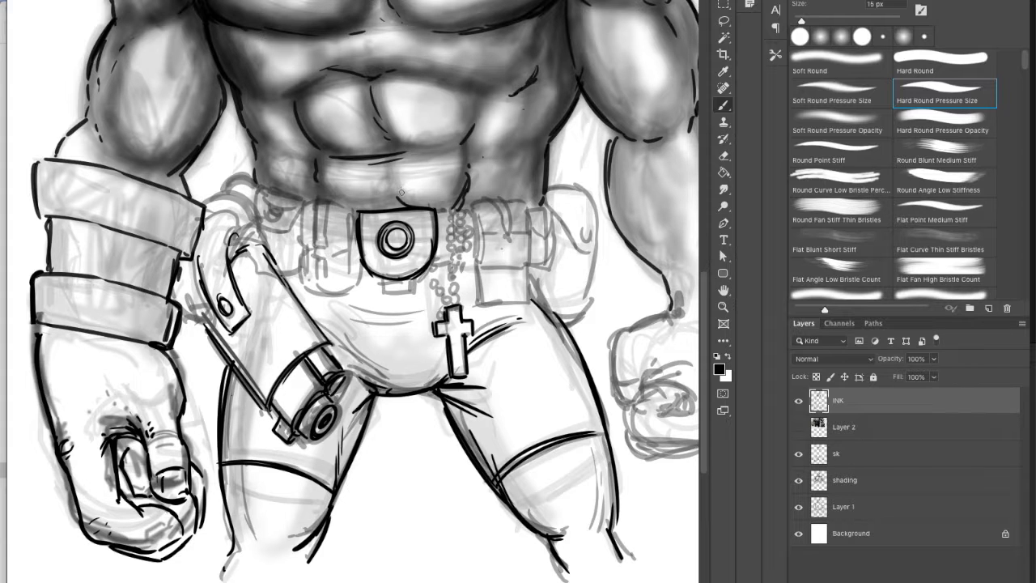
{"action": "left_click_drag", "start_coordinate": [381, 292], "coordinate": [419, 279]}
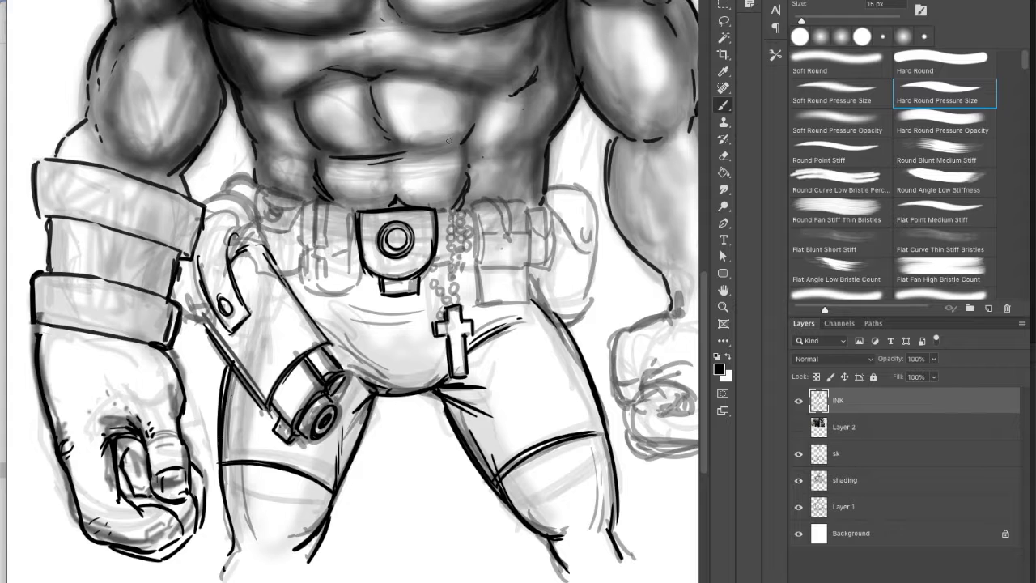
Step: Add ink hatching along the abdominal muscles, below the chest and on the ribs toward the armored arm
{"action": "left_click_drag", "start_coordinate": [480, 118], "coordinate": [466, 151]}
{"action": "left_click_drag", "start_coordinate": [396, 78], "coordinate": [493, 69]}
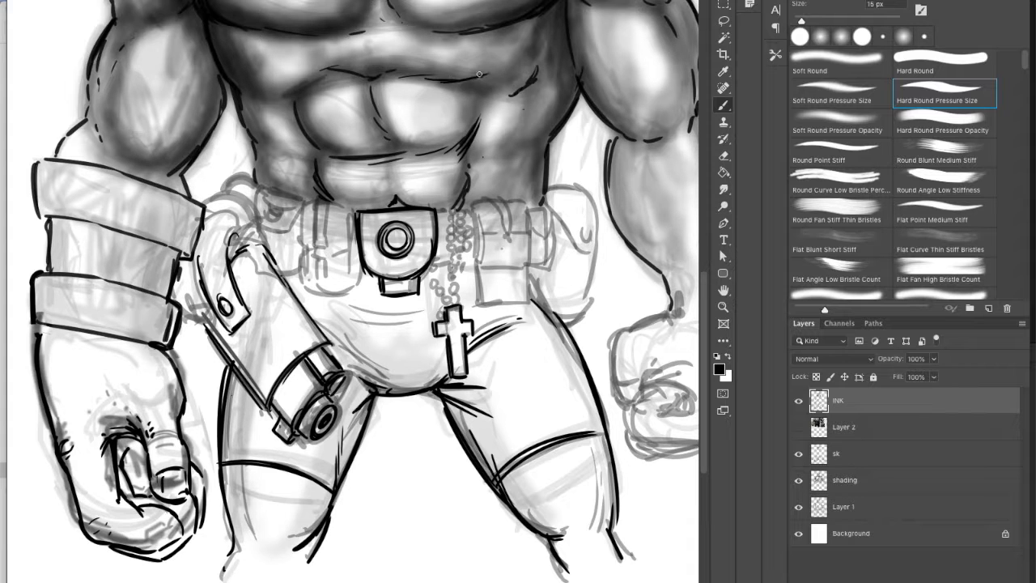
{"action": "left_click_drag", "start_coordinate": [227, 65], "coordinate": [275, 96]}
{"action": "mouse_move", "coordinate": [235, 82]}
{"action": "left_mouse_down"}
{"action": "mouse_move", "coordinate": [256, 98]}
{"action": "mouse_move", "coordinate": [288, 99]}
{"action": "left_mouse_up"}
{"action": "left_click_drag", "start_coordinate": [263, 139], "coordinate": [309, 157]}
Step: Hatch the waist toward the bare arm in ink, and add hatching beneath the muscles of both arms
{"action": "left_click_drag", "start_coordinate": [470, 165], "coordinate": [521, 139]}
{"action": "left_click_drag", "start_coordinate": [508, 153], "coordinate": [531, 128]}
{"action": "left_click_drag", "start_coordinate": [485, 204], "coordinate": [537, 160]}
{"action": "left_click_drag", "start_coordinate": [517, 199], "coordinate": [542, 169]}
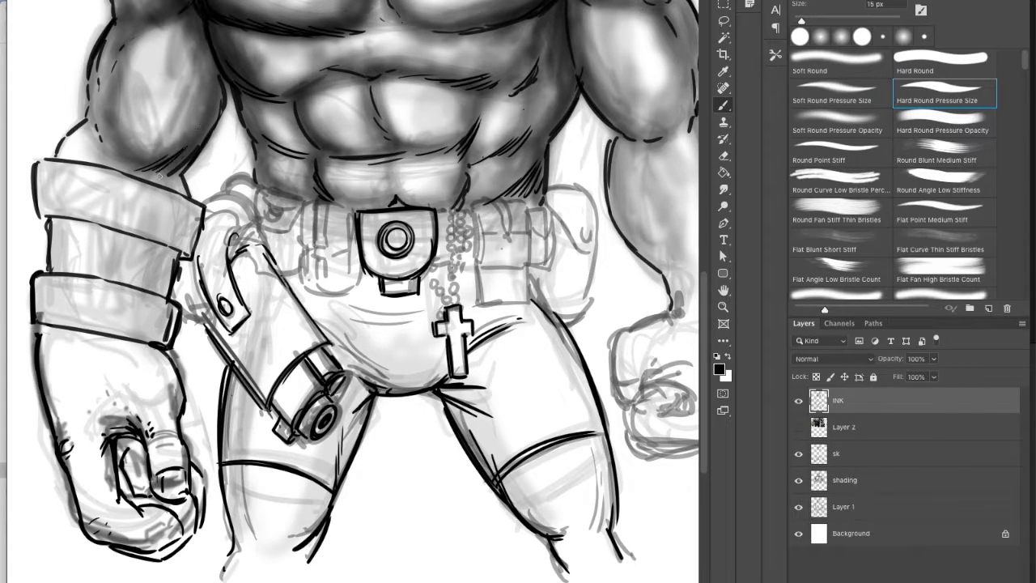
{"action": "left_click_drag", "start_coordinate": [180, 167], "coordinate": [223, 85]}
{"action": "left_click_drag", "start_coordinate": [611, 119], "coordinate": [657, 143]}
Step: Ink the strap, button and flap of the belt pouch beside the bead chain
{"action": "mouse_move", "coordinate": [494, 199]}
{"action": "left_mouse_down"}
{"action": "mouse_move", "coordinate": [502, 223]}
{"action": "mouse_move", "coordinate": [516, 219]}
{"action": "left_mouse_up"}
{"action": "mouse_move", "coordinate": [500, 212]}
{"action": "left_mouse_down"}
{"action": "mouse_move", "coordinate": [503, 241]}
{"action": "mouse_move", "coordinate": [518, 217]}
{"action": "mouse_move", "coordinate": [511, 234]}
{"action": "left_mouse_up"}
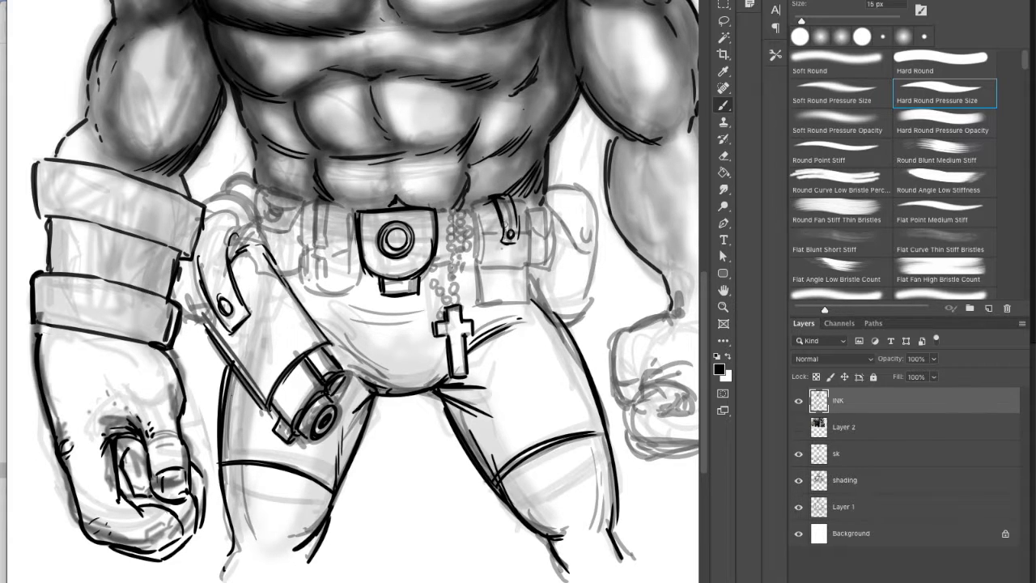
{"action": "mouse_move", "coordinate": [472, 206]}
{"action": "left_mouse_down"}
{"action": "mouse_move", "coordinate": [474, 267]}
{"action": "mouse_move", "coordinate": [502, 240]}
{"action": "left_mouse_up"}
{"action": "left_click_drag", "start_coordinate": [471, 202], "coordinate": [529, 204]}
{"action": "left_click_drag", "start_coordinate": [522, 204], "coordinate": [537, 239]}
{"action": "left_click", "coordinate": [528, 240]}
Step: Ink the lower body of that belt pouch and the bead chain holding the cross
{"action": "mouse_move", "coordinate": [513, 197]}
{"action": "left_mouse_down"}
{"action": "mouse_move", "coordinate": [534, 209]}
{"action": "mouse_move", "coordinate": [532, 266]}
{"action": "left_mouse_up"}
{"action": "left_click_drag", "start_coordinate": [478, 271], "coordinate": [534, 269]}
{"action": "mouse_move", "coordinate": [507, 255]}
{"action": "left_mouse_down"}
{"action": "mouse_move", "coordinate": [482, 306]}
{"action": "mouse_move", "coordinate": [526, 301]}
{"action": "left_mouse_up"}
{"action": "left_click_drag", "start_coordinate": [530, 269], "coordinate": [529, 295]}
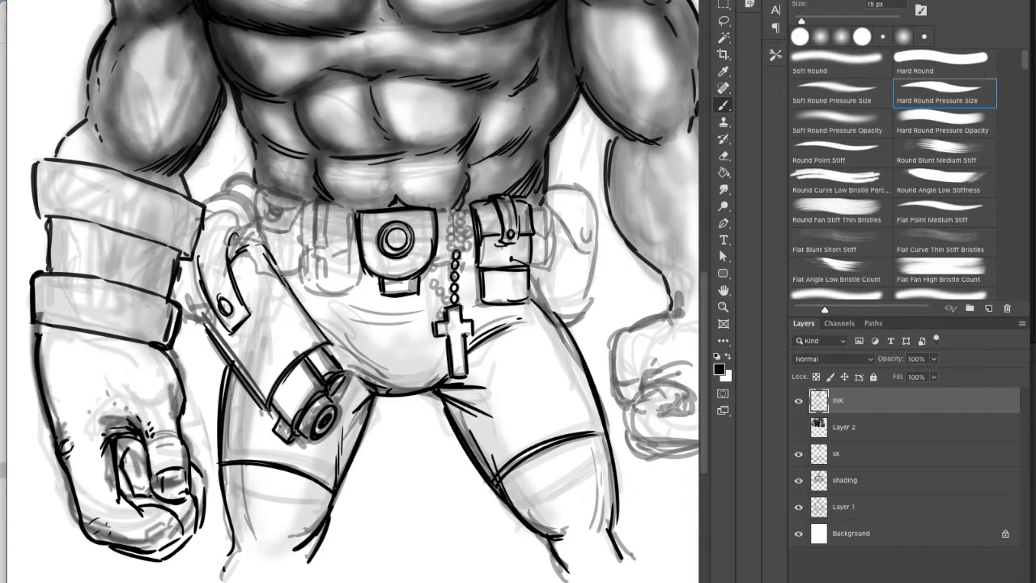
{"action": "left_click_drag", "start_coordinate": [454, 239], "coordinate": [448, 213]}
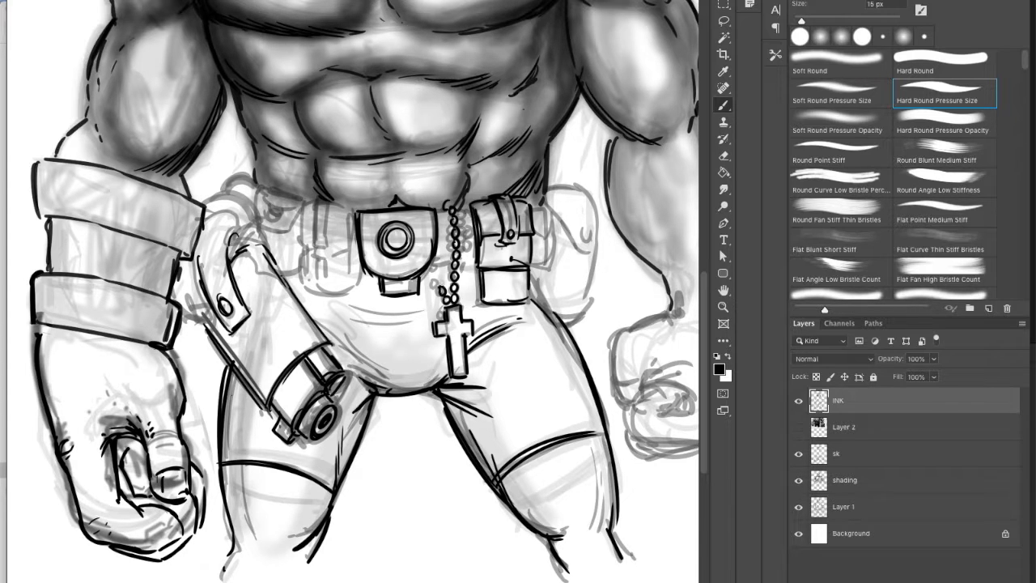
{"action": "mouse_move", "coordinate": [437, 269]}
{"action": "left_mouse_down"}
{"action": "mouse_move", "coordinate": [463, 240]}
{"action": "mouse_move", "coordinate": [458, 217]}
{"action": "left_mouse_up"}
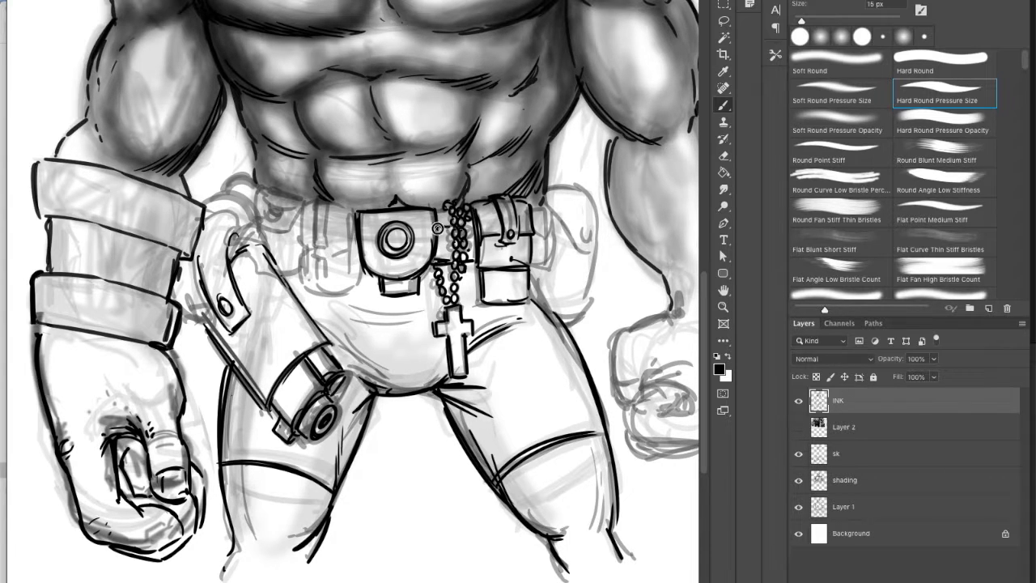
Step: Ink the belt pouch between the buckle and the gun, with its strap, button, flap and rounded body
{"action": "mouse_move", "coordinate": [316, 249]}
{"action": "left_mouse_down"}
{"action": "mouse_move", "coordinate": [327, 251]}
{"action": "mouse_move", "coordinate": [326, 204]}
{"action": "left_mouse_up"}
{"action": "mouse_move", "coordinate": [316, 200]}
{"action": "left_mouse_down"}
{"action": "mouse_move", "coordinate": [314, 233]}
{"action": "mouse_move", "coordinate": [330, 241]}
{"action": "mouse_move", "coordinate": [313, 249]}
{"action": "left_mouse_up"}
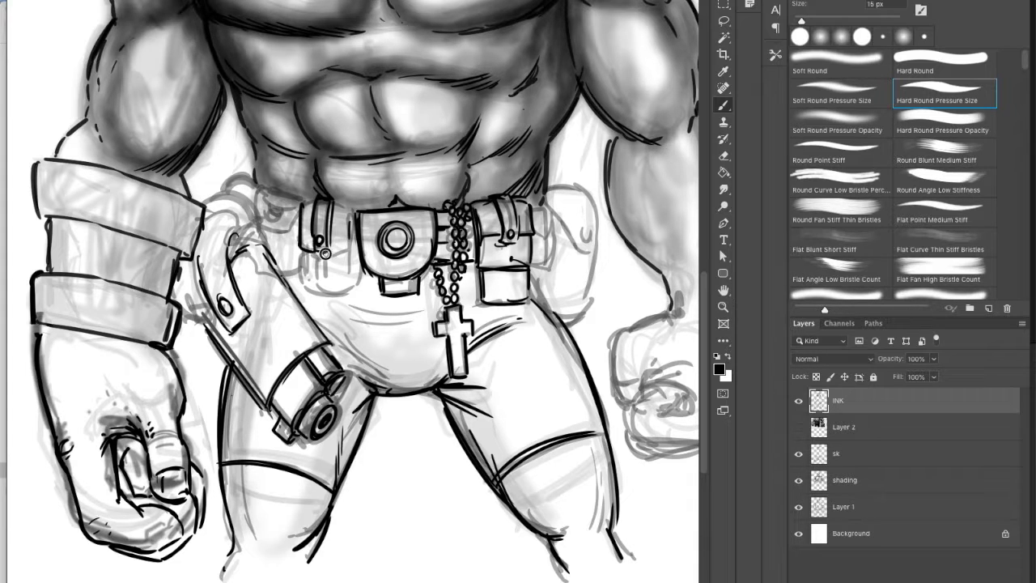
{"action": "left_click_drag", "start_coordinate": [301, 203], "coordinate": [356, 212]}
{"action": "mouse_move", "coordinate": [354, 215]}
{"action": "left_mouse_down"}
{"action": "mouse_move", "coordinate": [351, 253]}
{"action": "mouse_move", "coordinate": [315, 272]}
{"action": "left_mouse_up"}
{"action": "mouse_move", "coordinate": [301, 249]}
{"action": "left_mouse_down"}
{"action": "mouse_move", "coordinate": [304, 283]}
{"action": "mouse_move", "coordinate": [352, 286]}
{"action": "left_mouse_up"}
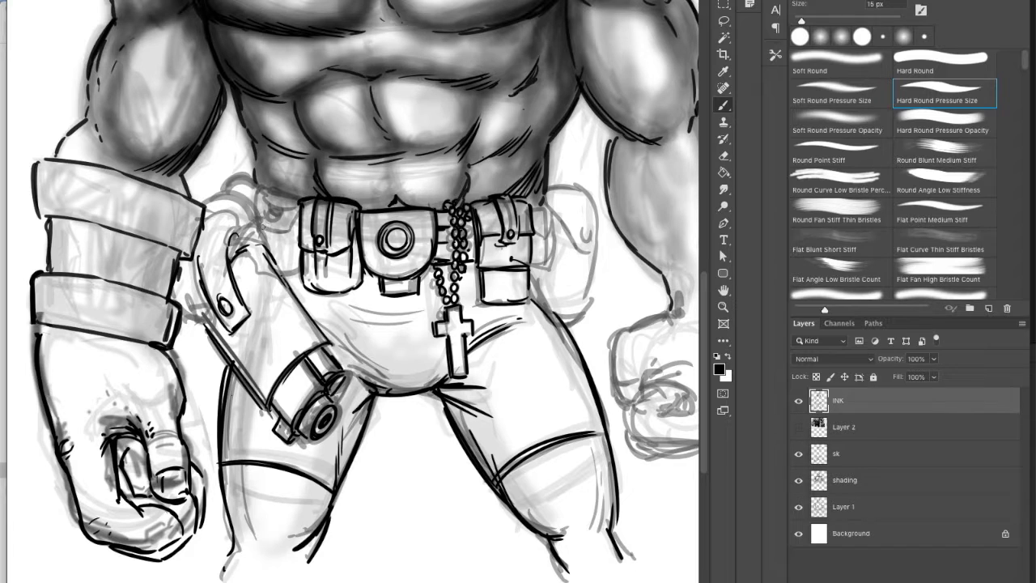
Step: Undo and erase the faulty lines at the gun's grip, and re-ink the grip piece with its rivets
{"action": "left_click_drag", "start_coordinate": [200, 323], "coordinate": [210, 278]}
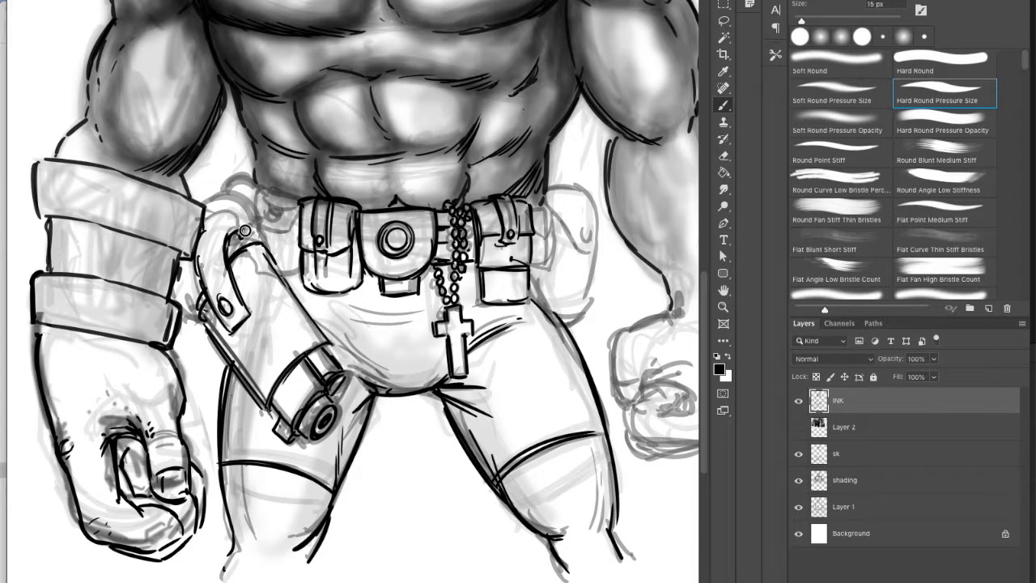
{"action": "key", "text": "ctrl+z"}
{"action": "key", "text": "e"}
{"action": "left_click_drag", "start_coordinate": [228, 238], "coordinate": [218, 256]}
{"action": "key", "text": "b"}
{"action": "mouse_move", "coordinate": [212, 304]}
{"action": "left_mouse_down"}
{"action": "mouse_move", "coordinate": [202, 245]}
{"action": "mouse_move", "coordinate": [208, 260]}
{"action": "mouse_move", "coordinate": [242, 259]}
{"action": "left_mouse_up"}
Step: Ink the strap connecting the gun to the belt and the dark gap behind the grip
{"action": "left_click_drag", "start_coordinate": [246, 212], "coordinate": [265, 246]}
{"action": "mouse_move", "coordinate": [194, 202]}
{"action": "left_mouse_down"}
{"action": "mouse_move", "coordinate": [246, 192]}
{"action": "mouse_move", "coordinate": [254, 207]}
{"action": "left_mouse_up"}
{"action": "mouse_move", "coordinate": [238, 210]}
{"action": "left_mouse_down"}
{"action": "mouse_move", "coordinate": [242, 251]}
{"action": "mouse_move", "coordinate": [244, 199]}
{"action": "left_mouse_up"}
{"action": "key", "text": "e"}
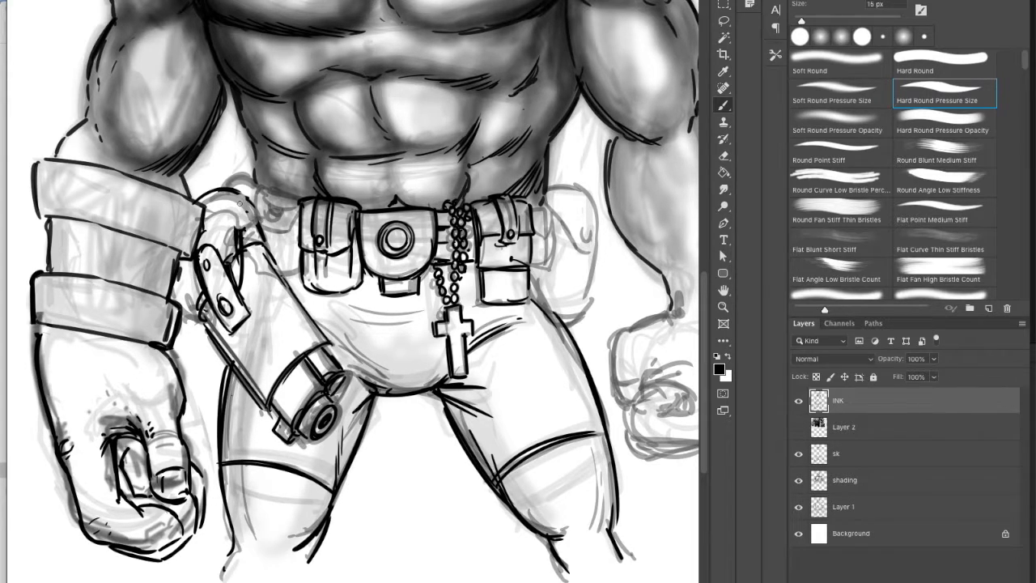
{"action": "left_click_drag", "start_coordinate": [238, 252], "coordinate": [232, 267]}
Step: Fill the strap above the gun with black, and ink the gear by the armored forearm and the small hip pouch
{"action": "mouse_move", "coordinate": [232, 197]}
{"action": "left_mouse_down"}
{"action": "mouse_move", "coordinate": [239, 241]}
{"action": "mouse_move", "coordinate": [253, 241]}
{"action": "left_mouse_up"}
{"action": "mouse_move", "coordinate": [184, 297]}
{"action": "left_mouse_down"}
{"action": "mouse_move", "coordinate": [209, 321]}
{"action": "mouse_move", "coordinate": [174, 343]}
{"action": "mouse_move", "coordinate": [197, 330]}
{"action": "left_mouse_up"}
{"action": "left_click_drag", "start_coordinate": [212, 327], "coordinate": [260, 395]}
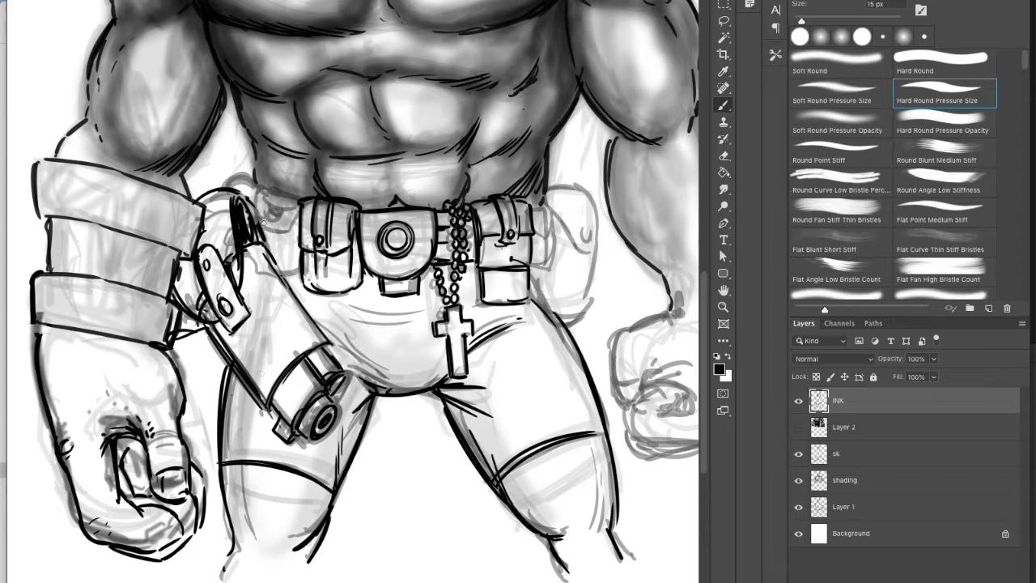
{"action": "left_click_drag", "start_coordinate": [275, 213], "coordinate": [215, 173]}
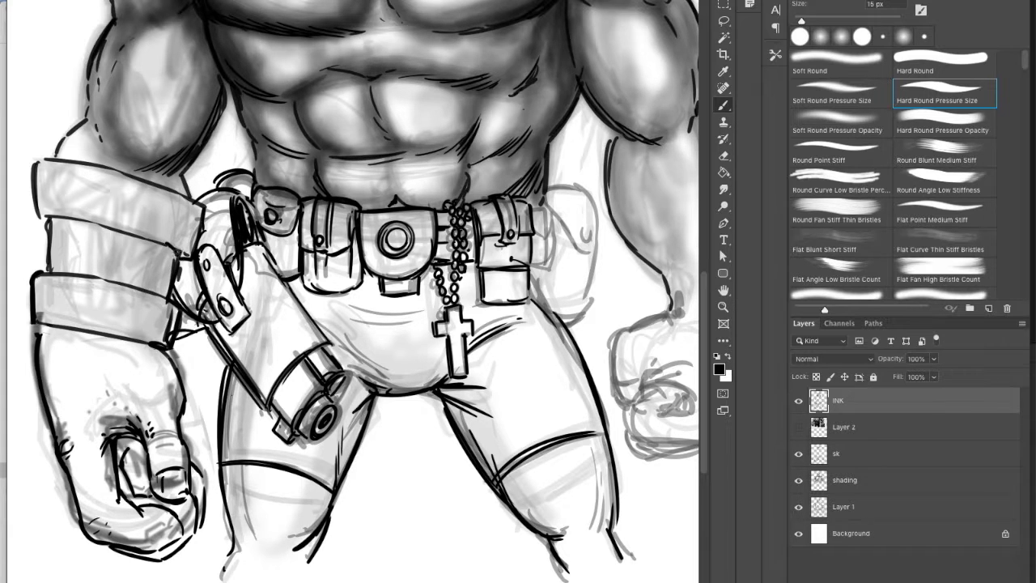
Step: Ink cracks across the upper and middle bands of the armored forearm and reinforce the bands' edges
{"action": "mouse_move", "coordinate": [35, 220]}
{"action": "left_mouse_down"}
{"action": "mouse_move", "coordinate": [184, 258]}
{"action": "mouse_move", "coordinate": [30, 172]}
{"action": "mouse_move", "coordinate": [101, 161]}
{"action": "left_mouse_up"}
{"action": "left_click_drag", "start_coordinate": [170, 236], "coordinate": [187, 211]}
{"action": "left_click_drag", "start_coordinate": [78, 217], "coordinate": [103, 179]}
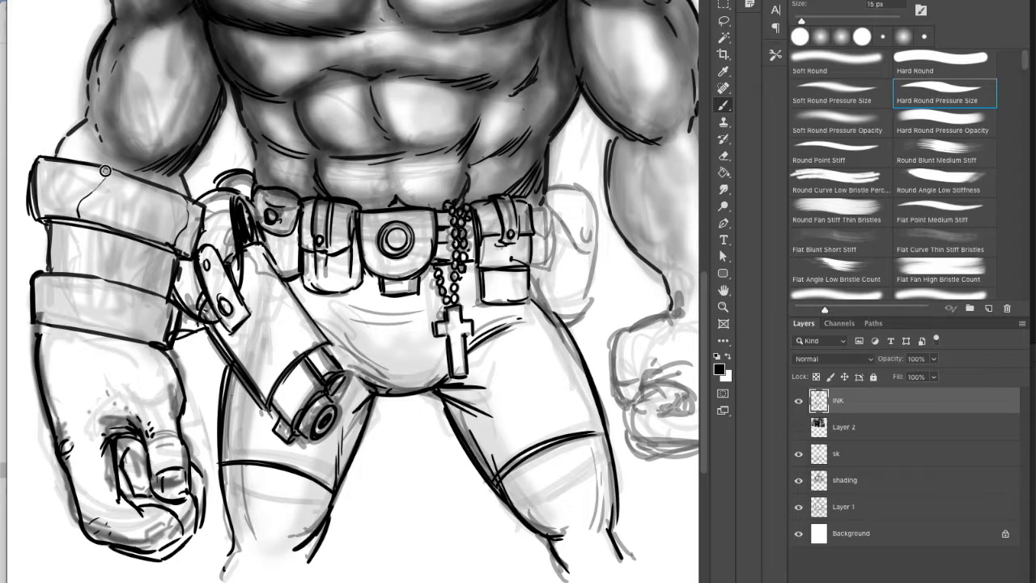
{"action": "left_click_drag", "start_coordinate": [89, 233], "coordinate": [75, 259]}
{"action": "left_click_drag", "start_coordinate": [165, 244], "coordinate": [137, 293]}
{"action": "left_click_drag", "start_coordinate": [175, 306], "coordinate": [173, 340]}
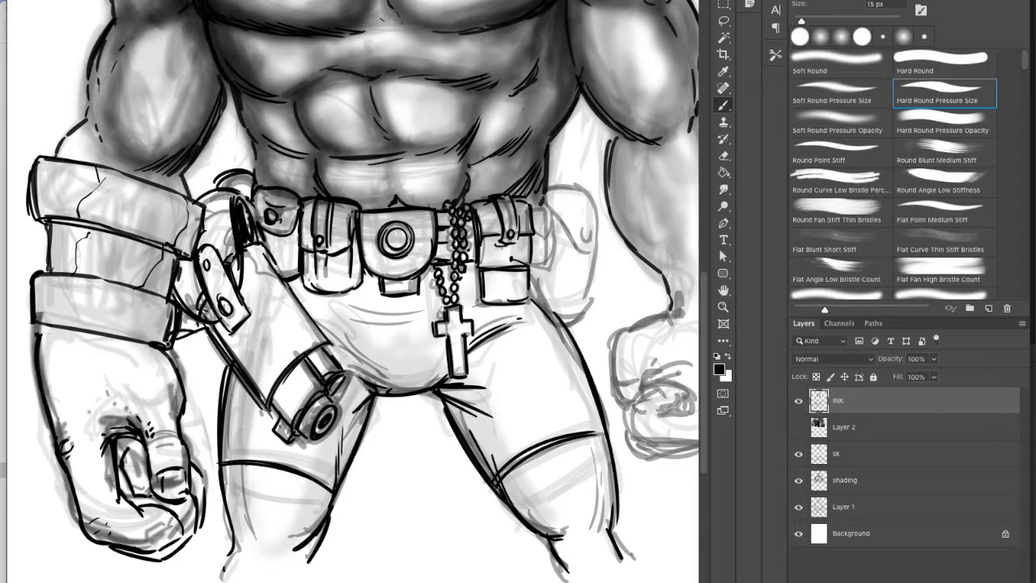
Step: Ink the outer contour of the stone hand and the block protruding from its side
{"action": "left_click_drag", "start_coordinate": [38, 318], "coordinate": [43, 378]}
{"action": "mouse_move", "coordinate": [67, 446]}
{"action": "left_mouse_down"}
{"action": "mouse_move", "coordinate": [56, 455]}
{"action": "mouse_move", "coordinate": [44, 437]}
{"action": "mouse_move", "coordinate": [63, 425]}
{"action": "left_mouse_up"}
{"action": "left_click_drag", "start_coordinate": [55, 478], "coordinate": [79, 471]}
{"action": "mouse_move", "coordinate": [66, 427]}
{"action": "left_mouse_down"}
{"action": "mouse_move", "coordinate": [77, 470]}
{"action": "mouse_move", "coordinate": [47, 484]}
{"action": "left_mouse_up"}
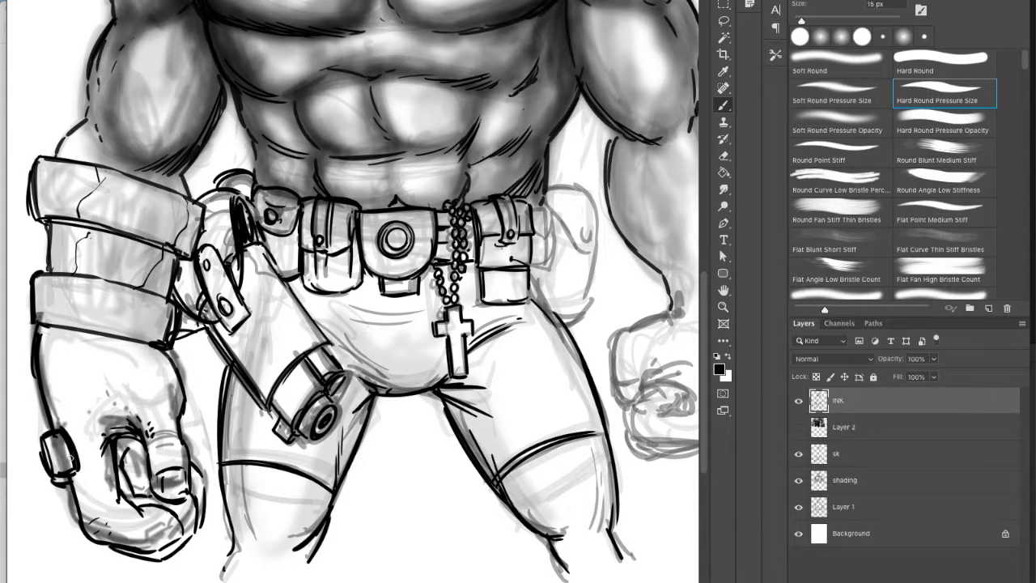
Step: Ink the stone hand's fingers, add cracks and speckles on the hand and forearm bands, and mark the upper arm
{"action": "mouse_move", "coordinate": [152, 441]}
{"action": "left_mouse_down"}
{"action": "mouse_move", "coordinate": [183, 431]}
{"action": "mouse_move", "coordinate": [179, 451]}
{"action": "left_mouse_up"}
{"action": "left_click_drag", "start_coordinate": [180, 369], "coordinate": [185, 411]}
{"action": "left_click_drag", "start_coordinate": [42, 331], "coordinate": [137, 343]}
{"action": "left_click_drag", "start_coordinate": [111, 277], "coordinate": [94, 324]}
{"action": "mouse_move", "coordinate": [47, 409]}
{"action": "left_mouse_down"}
{"action": "mouse_move", "coordinate": [87, 416]}
{"action": "mouse_move", "coordinate": [164, 368]}
{"action": "left_mouse_up"}
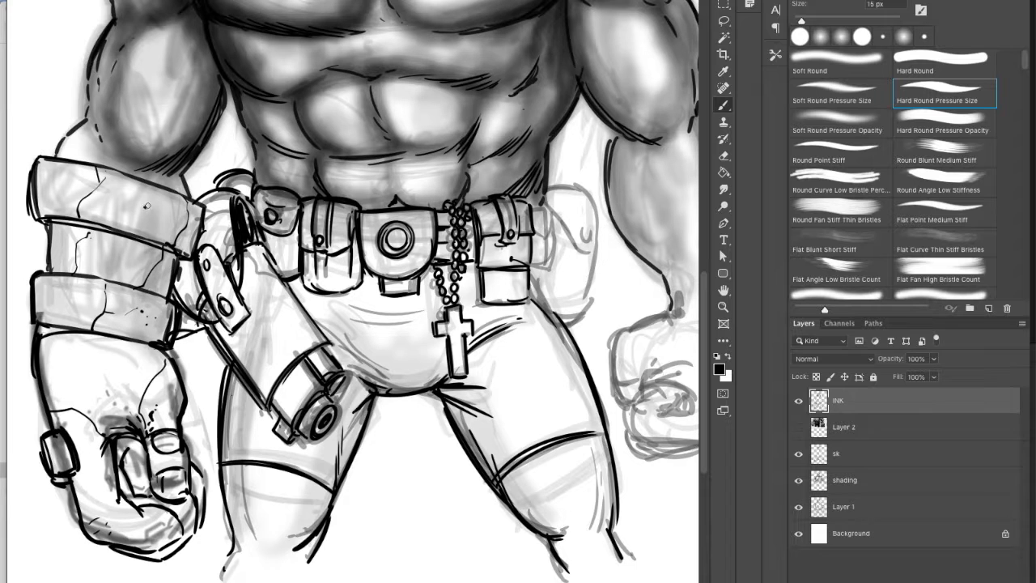
{"action": "left_click_drag", "start_coordinate": [115, 66], "coordinate": [136, 43]}
{"action": "left_click_drag", "start_coordinate": [107, 68], "coordinate": [149, 35]}
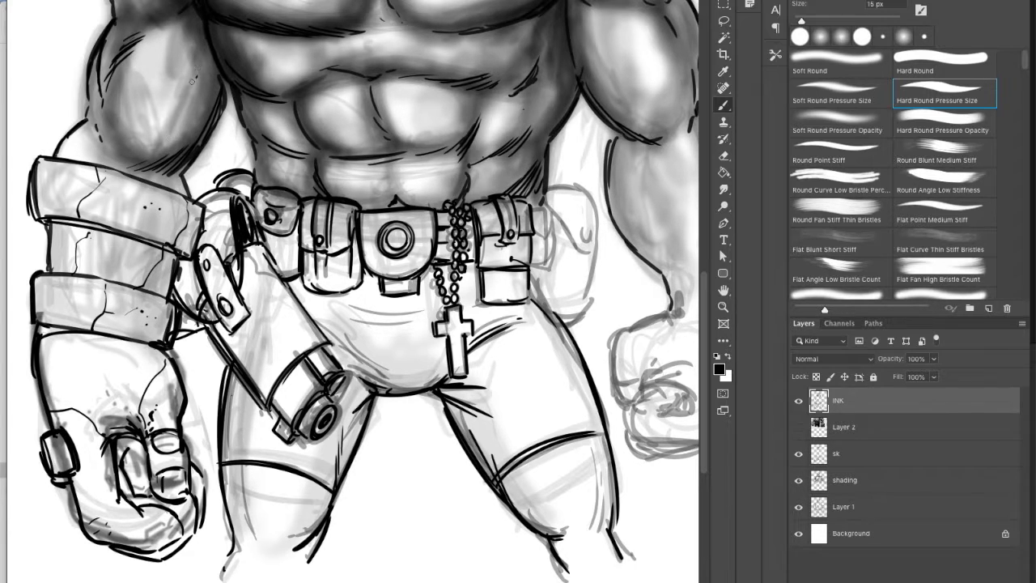
Step: Ink the trouser folds below the belt and the pouches on the bare-arm hip
{"action": "scroll", "coordinate": [703, 301], "scroll_direction": "up", "scroll_amount": 2}
{"action": "mouse_move", "coordinate": [348, 375]}
{"action": "left_mouse_down"}
{"action": "mouse_move", "coordinate": [411, 397]}
{"action": "mouse_move", "coordinate": [445, 383]}
{"action": "left_mouse_up"}
{"action": "left_click_drag", "start_coordinate": [317, 335], "coordinate": [421, 325]}
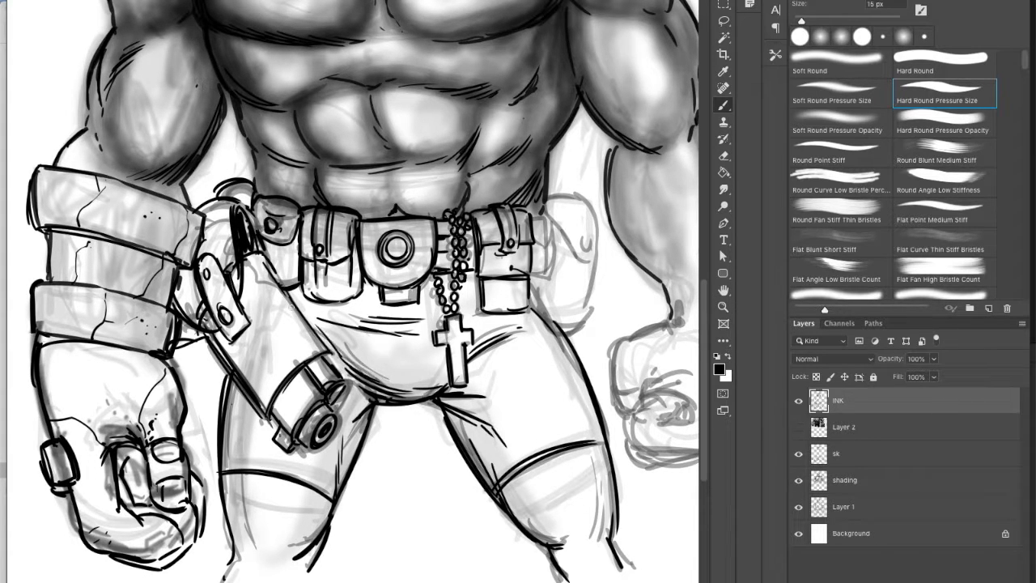
{"action": "mouse_move", "coordinate": [534, 212]}
{"action": "left_mouse_down"}
{"action": "mouse_move", "coordinate": [554, 220]}
{"action": "mouse_move", "coordinate": [558, 275]}
{"action": "mouse_move", "coordinate": [581, 269]}
{"action": "left_mouse_up"}
{"action": "mouse_move", "coordinate": [590, 259]}
{"action": "left_mouse_down"}
{"action": "mouse_move", "coordinate": [599, 214]}
{"action": "mouse_move", "coordinate": [579, 328]}
{"action": "left_mouse_up"}
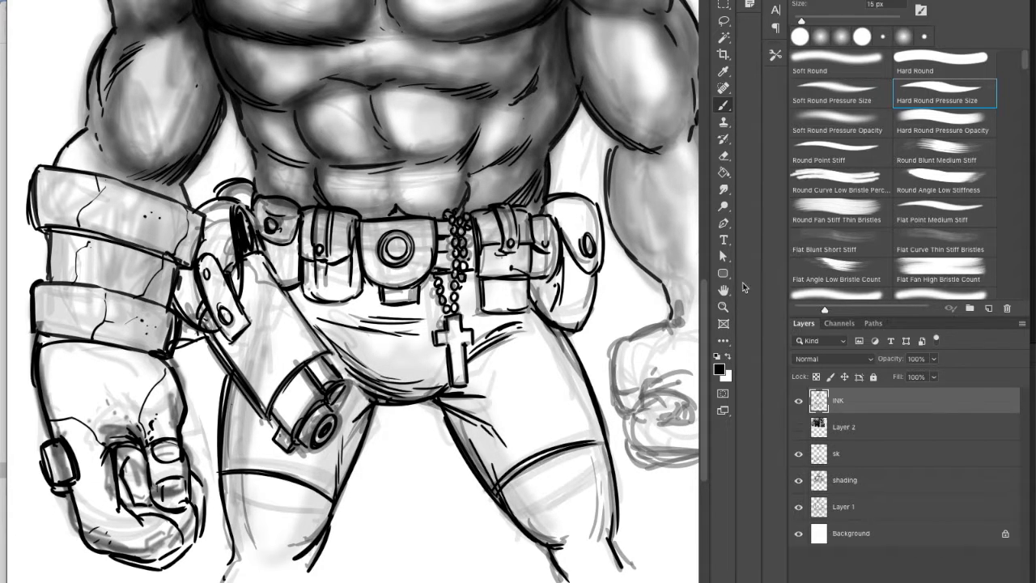
Step: Ink the upper contour of the bare arm's clenched fist and its curled finger folds
{"action": "left_click", "coordinate": [723, 289]}
{"action": "left_click_drag", "start_coordinate": [692, 295], "coordinate": [576, 254]}
{"action": "left_click", "coordinate": [723, 155]}
{"action": "left_click", "coordinate": [723, 106]}
{"action": "left_click_drag", "start_coordinate": [492, 241], "coordinate": [447, 276]}
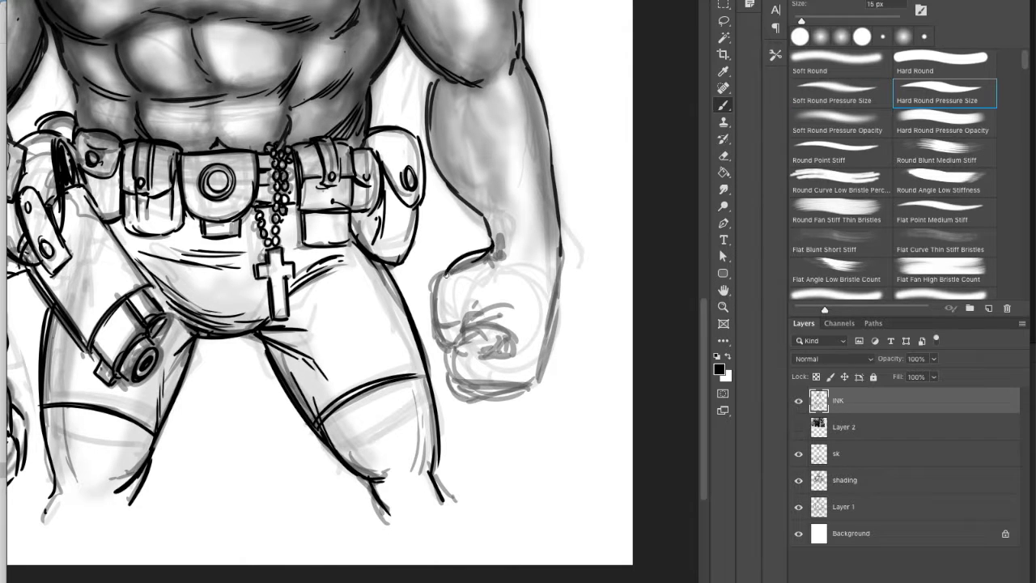
{"action": "left_click_drag", "start_coordinate": [466, 325], "coordinate": [518, 332]}
{"action": "left_click_drag", "start_coordinate": [482, 334], "coordinate": [523, 343]}
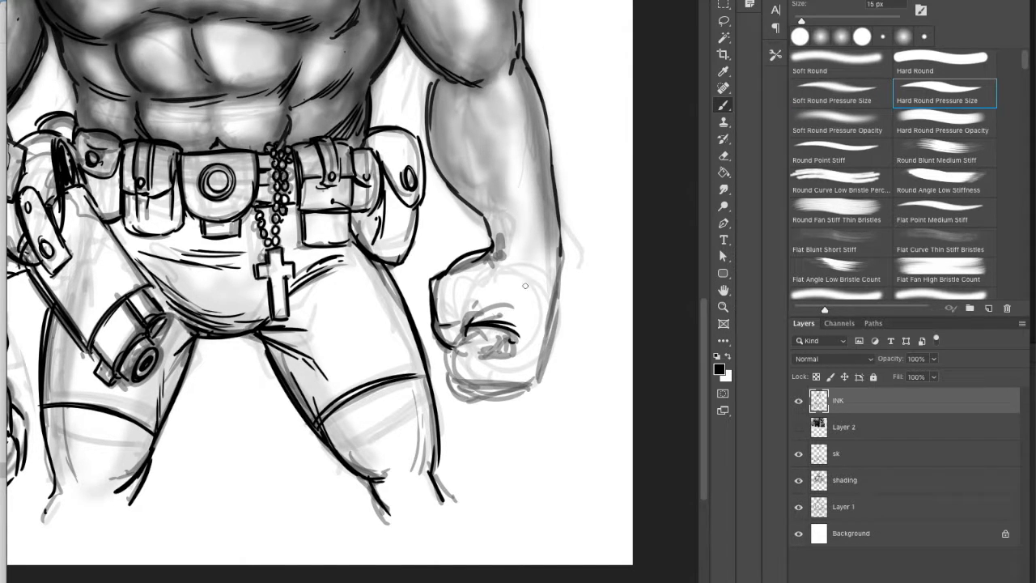
Step: Ink the wrist crease, the outer forearm edge and the lower contour of the clenched fist
{"action": "left_click_drag", "start_coordinate": [500, 231], "coordinate": [509, 247]}
{"action": "left_click_drag", "start_coordinate": [562, 227], "coordinate": [546, 355]}
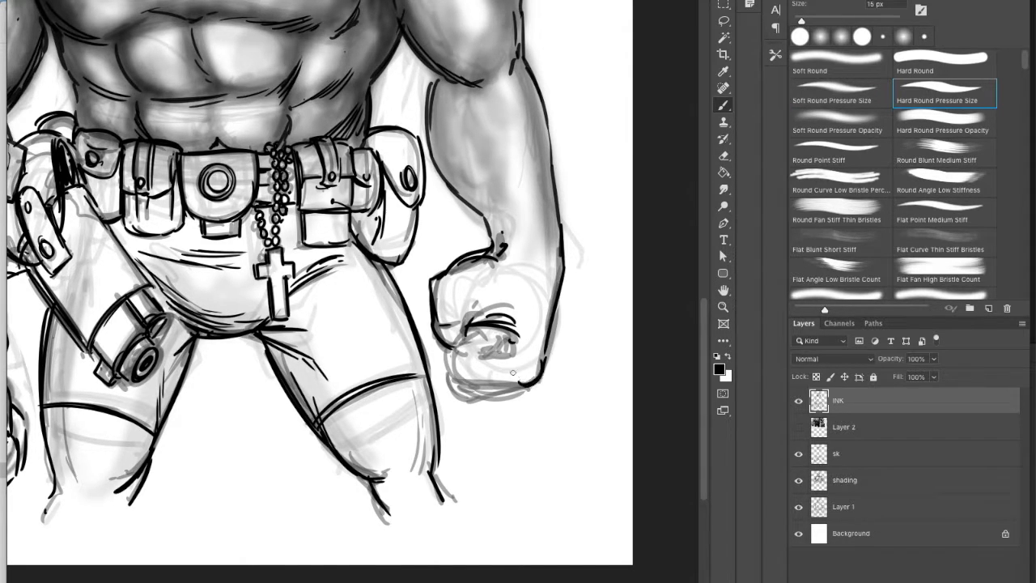
{"action": "left_click_drag", "start_coordinate": [458, 372], "coordinate": [458, 340]}
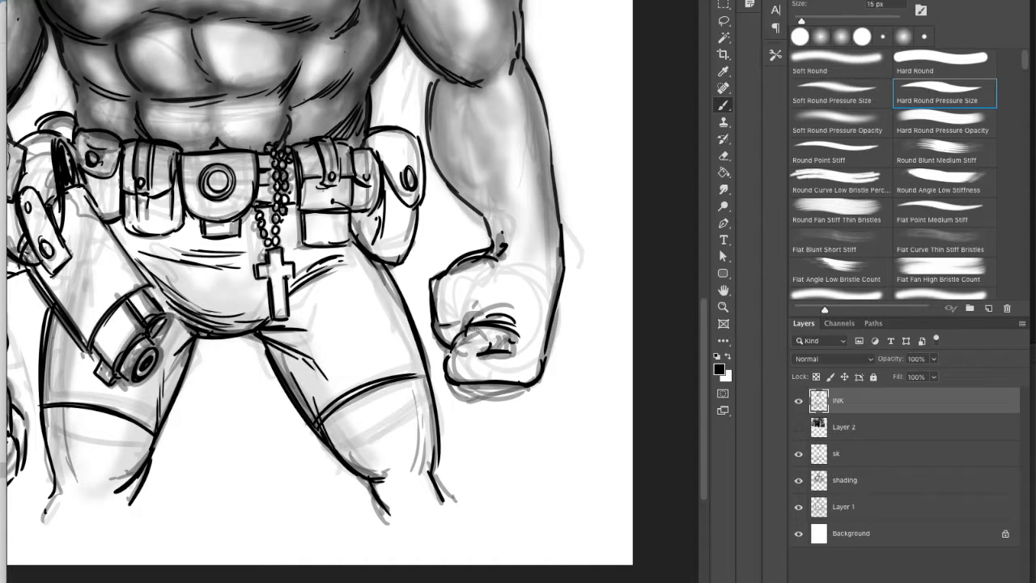
{"action": "left_click_drag", "start_coordinate": [468, 394], "coordinate": [531, 376]}
{"action": "left_click_drag", "start_coordinate": [432, 282], "coordinate": [498, 246]}
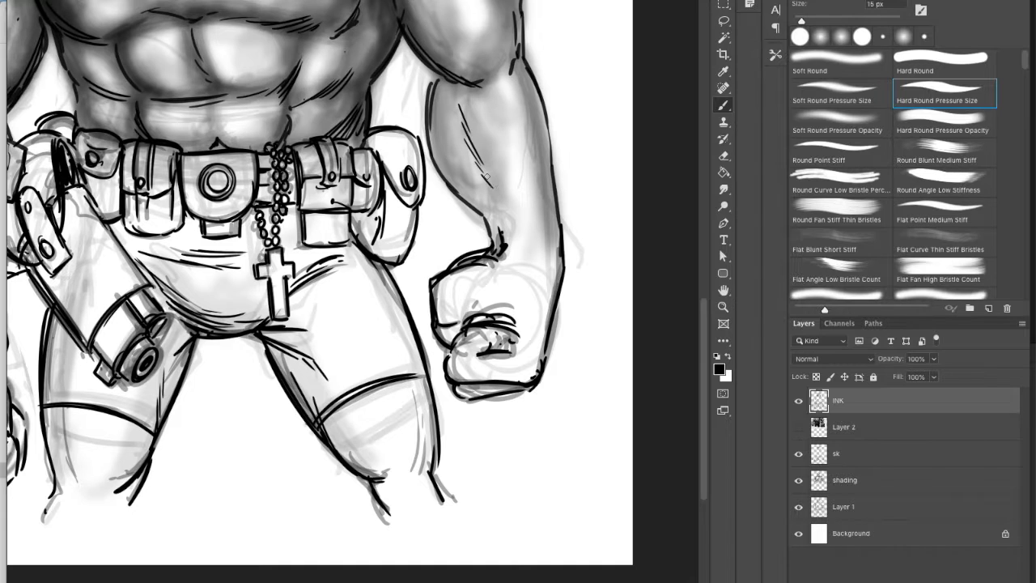
Step: Add ink accents to the bare forearm, the chest creases and the inner edge of the bare upper arm
{"action": "left_click_drag", "start_coordinate": [542, 138], "coordinate": [523, 74]}
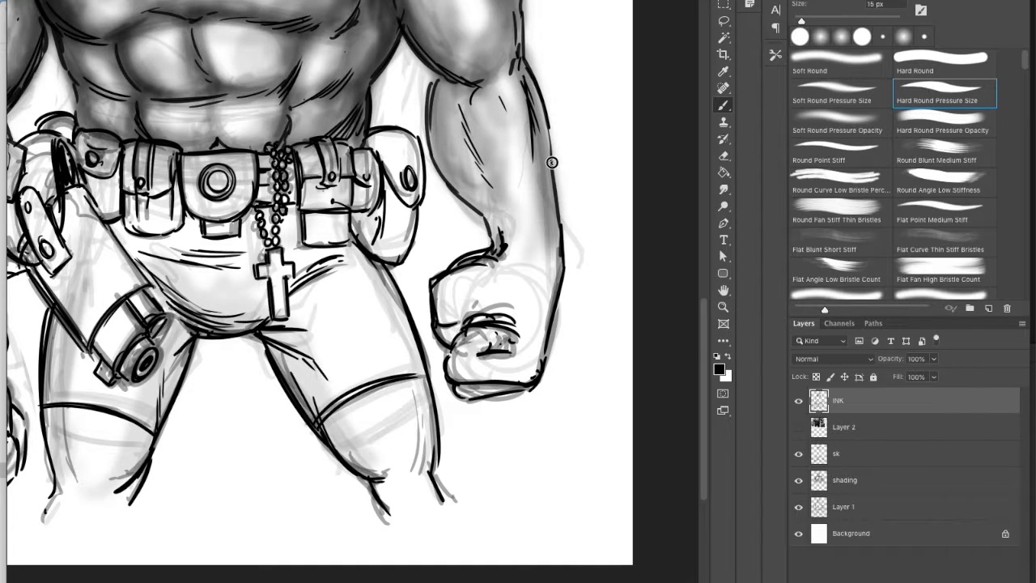
{"action": "scroll", "coordinate": [451, 199], "scroll_direction": "up", "scroll_amount": 5}
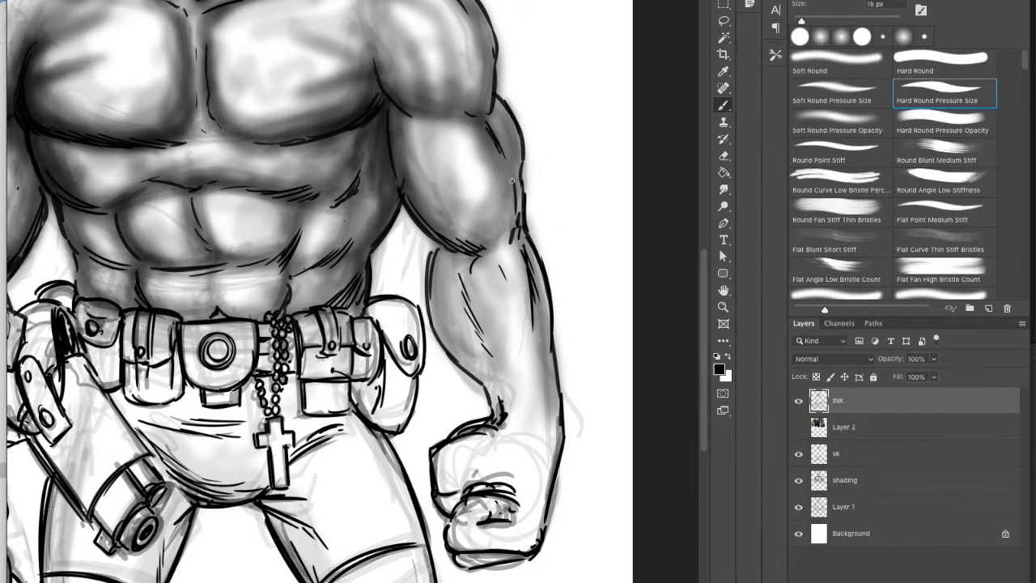
{"action": "scroll", "coordinate": [653, 187], "scroll_direction": "up", "scroll_amount": 4}
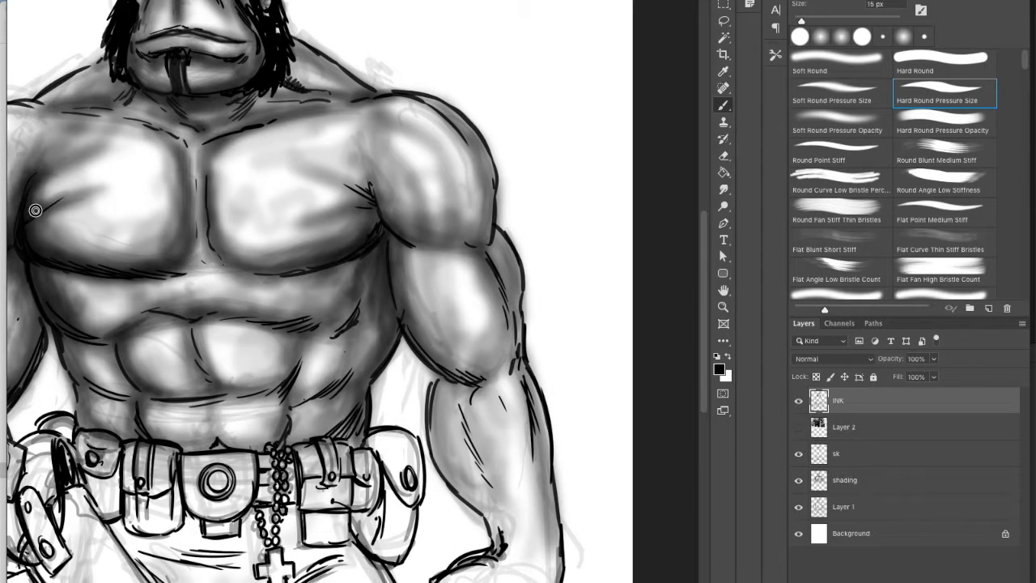
{"action": "left_click_drag", "start_coordinate": [110, 82], "coordinate": [125, 49]}
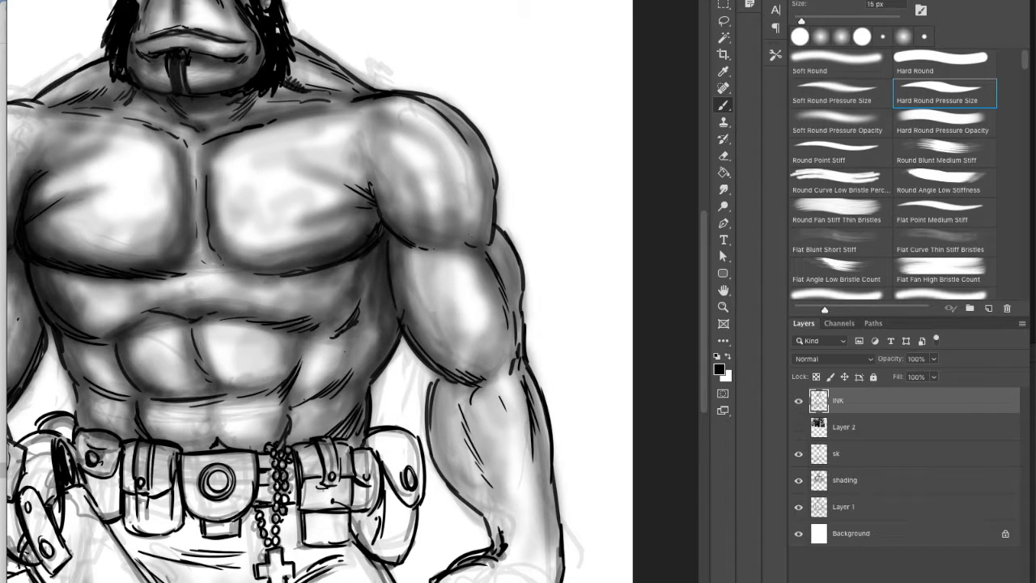
{"action": "left_click_drag", "start_coordinate": [392, 230], "coordinate": [410, 338]}
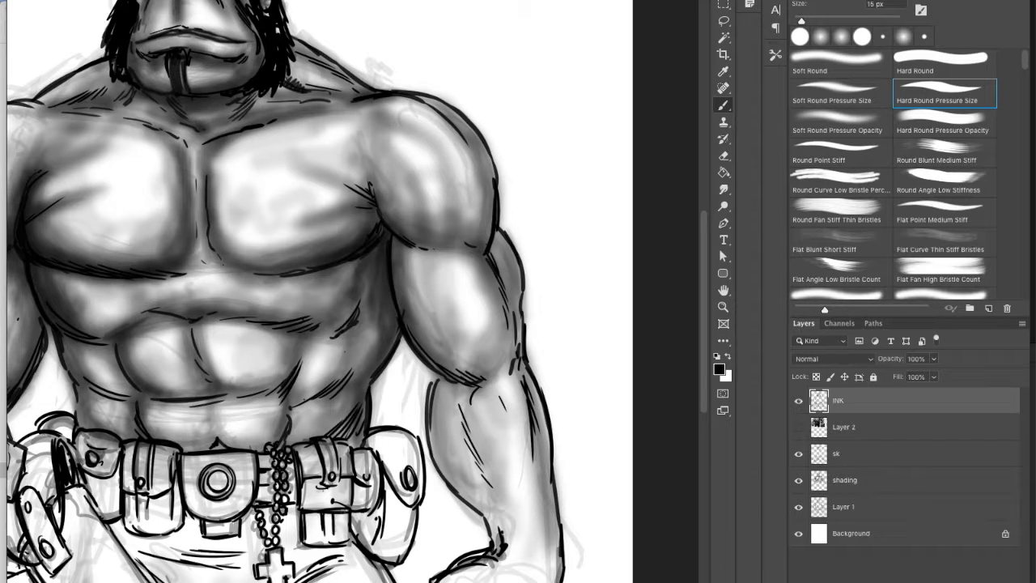
{"action": "left_click", "coordinate": [574, 400], "text": "alt"}
{"action": "left_click_drag", "start_coordinate": [615, 336], "coordinate": [589, 294]}
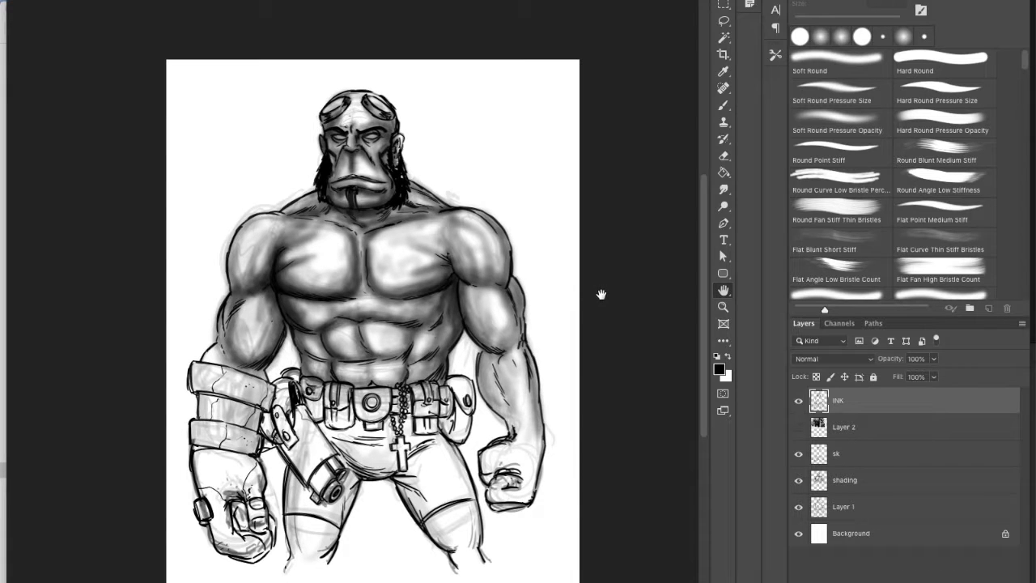
{"action": "key", "text": "v"}
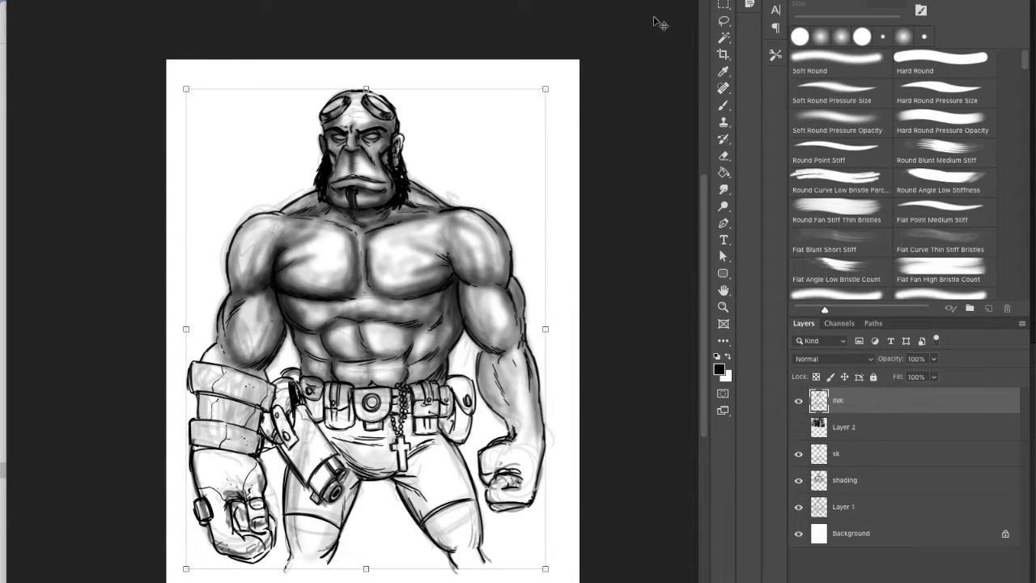
{"action": "left_click", "coordinate": [723, 310]}
{"action": "left_click", "coordinate": [725, 292]}
{"action": "left_click", "coordinate": [724, 292]}
{"action": "left_click", "coordinate": [486, 323]}
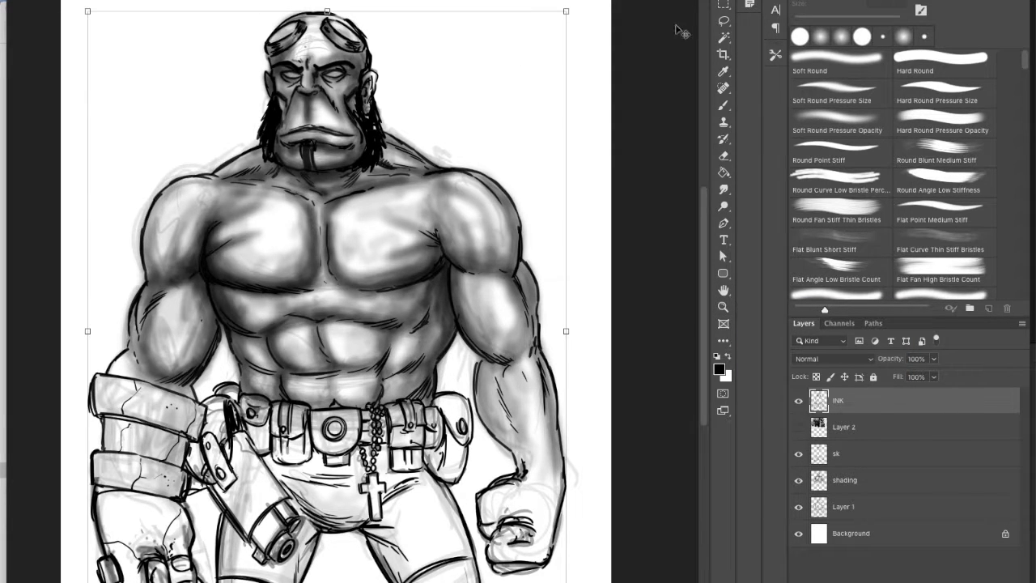
Step: On the shading layer, shade the stone forearm bands, gun and nearby belt pouches with the Soft Round Pressure Size brush
{"action": "left_click", "coordinate": [853, 529]}
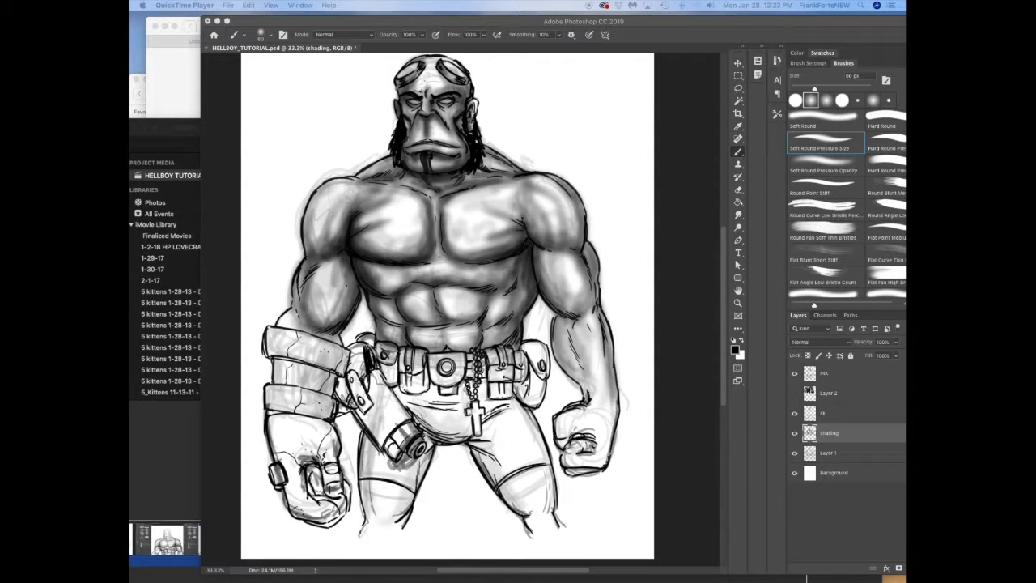
{"action": "mouse_move", "coordinate": [399, 420]}
{"action": "left_mouse_down"}
{"action": "mouse_move", "coordinate": [398, 523]}
{"action": "mouse_move", "coordinate": [384, 483]}
{"action": "mouse_move", "coordinate": [468, 426]}
{"action": "mouse_move", "coordinate": [539, 523]}
{"action": "mouse_move", "coordinate": [494, 455]}
{"action": "mouse_move", "coordinate": [371, 435]}
{"action": "mouse_move", "coordinate": [312, 477]}
{"action": "mouse_move", "coordinate": [331, 455]}
{"action": "mouse_move", "coordinate": [317, 505]}
{"action": "mouse_move", "coordinate": [280, 478]}
{"action": "mouse_move", "coordinate": [324, 417]}
{"action": "mouse_move", "coordinate": [320, 362]}
{"action": "mouse_move", "coordinate": [285, 365]}
{"action": "mouse_move", "coordinate": [289, 411]}
{"action": "mouse_move", "coordinate": [326, 417]}
{"action": "mouse_move", "coordinate": [299, 485]}
{"action": "mouse_move", "coordinate": [318, 495]}
{"action": "mouse_move", "coordinate": [304, 520]}
{"action": "mouse_move", "coordinate": [346, 504]}
{"action": "mouse_move", "coordinate": [350, 490]}
{"action": "mouse_move", "coordinate": [284, 476]}
{"action": "mouse_move", "coordinate": [267, 410]}
{"action": "mouse_move", "coordinate": [366, 423]}
{"action": "mouse_move", "coordinate": [343, 389]}
{"action": "mouse_move", "coordinate": [346, 356]}
{"action": "mouse_move", "coordinate": [330, 366]}
{"action": "mouse_move", "coordinate": [330, 405]}
{"action": "mouse_move", "coordinate": [268, 346]}
{"action": "mouse_move", "coordinate": [298, 275]}
{"action": "mouse_move", "coordinate": [307, 330]}
{"action": "mouse_move", "coordinate": [367, 336]}
{"action": "mouse_move", "coordinate": [395, 387]}
{"action": "mouse_move", "coordinate": [462, 390]}
{"action": "mouse_move", "coordinate": [472, 429]}
{"action": "mouse_move", "coordinate": [530, 376]}
{"action": "mouse_move", "coordinate": [551, 495]}
{"action": "mouse_move", "coordinate": [595, 468]}
{"action": "mouse_move", "coordinate": [615, 402]}
{"action": "mouse_move", "coordinate": [576, 450]}
{"action": "mouse_move", "coordinate": [560, 435]}
{"action": "mouse_move", "coordinate": [584, 404]}
{"action": "mouse_move", "coordinate": [563, 344]}
{"action": "mouse_move", "coordinate": [526, 362]}
{"action": "mouse_move", "coordinate": [523, 400]}
{"action": "mouse_move", "coordinate": [494, 387]}
{"action": "mouse_move", "coordinate": [479, 349]}
{"action": "mouse_move", "coordinate": [457, 423]}
{"action": "mouse_move", "coordinate": [430, 407]}
{"action": "mouse_move", "coordinate": [454, 433]}
{"action": "mouse_move", "coordinate": [405, 400]}
{"action": "mouse_move", "coordinate": [417, 408]}
{"action": "mouse_move", "coordinate": [420, 360]}
{"action": "mouse_move", "coordinate": [417, 391]}
{"action": "mouse_move", "coordinate": [457, 387]}
{"action": "mouse_move", "coordinate": [440, 349]}
{"action": "left_mouse_up"}
{"action": "key", "text": "super+z"}
{"action": "key", "text": "bracketright"}
{"action": "key", "text": "bracketright"}
{"action": "key", "text": "bracketright"}
{"action": "key", "text": "bracketright"}
{"action": "key", "text": "bracketleft"}
{"action": "key", "text": "bracketleft"}
{"action": "mouse_move", "coordinate": [394, 381]}
{"action": "left_mouse_down"}
{"action": "mouse_move", "coordinate": [354, 391]}
{"action": "mouse_move", "coordinate": [389, 450]}
{"action": "mouse_move", "coordinate": [401, 437]}
{"action": "mouse_move", "coordinate": [398, 463]}
{"action": "mouse_move", "coordinate": [364, 439]}
{"action": "mouse_move", "coordinate": [371, 502]}
{"action": "mouse_move", "coordinate": [323, 408]}
{"action": "mouse_move", "coordinate": [268, 412]}
{"action": "mouse_move", "coordinate": [288, 467]}
{"action": "mouse_move", "coordinate": [296, 431]}
{"action": "mouse_move", "coordinate": [314, 488]}
{"action": "mouse_move", "coordinate": [316, 475]}
{"action": "mouse_move", "coordinate": [299, 465]}
{"action": "mouse_move", "coordinate": [329, 490]}
{"action": "mouse_move", "coordinate": [281, 483]}
{"action": "mouse_move", "coordinate": [275, 359]}
{"action": "mouse_move", "coordinate": [338, 377]}
{"action": "left_mouse_up"}
Step: Shade the stone hand, belt gear, trousers, forehead horns and bare arm with the soft brush at 10% opacity
{"action": "key", "text": "1"}
{"action": "key", "text": "5"}
{"action": "key", "text": "2"}
{"action": "mouse_move", "coordinate": [335, 333]}
{"action": "left_mouse_down"}
{"action": "mouse_move", "coordinate": [352, 392]}
{"action": "mouse_move", "coordinate": [340, 409]}
{"action": "mouse_move", "coordinate": [401, 464]}
{"action": "mouse_move", "coordinate": [376, 469]}
{"action": "mouse_move", "coordinate": [375, 481]}
{"action": "mouse_move", "coordinate": [492, 472]}
{"action": "mouse_move", "coordinate": [522, 484]}
{"action": "mouse_move", "coordinate": [485, 441]}
{"action": "mouse_move", "coordinate": [500, 434]}
{"action": "mouse_move", "coordinate": [453, 437]}
{"action": "mouse_move", "coordinate": [492, 406]}
{"action": "mouse_move", "coordinate": [467, 364]}
{"action": "mouse_move", "coordinate": [384, 390]}
{"action": "left_mouse_up"}
{"action": "key", "text": "1"}
{"action": "mouse_move", "coordinate": [530, 349]}
{"action": "left_mouse_down"}
{"action": "mouse_move", "coordinate": [534, 453]}
{"action": "mouse_move", "coordinate": [515, 409]}
{"action": "left_mouse_up"}
{"action": "mouse_move", "coordinate": [429, 430]}
{"action": "left_mouse_down"}
{"action": "mouse_move", "coordinate": [425, 473]}
{"action": "mouse_move", "coordinate": [409, 512]}
{"action": "mouse_move", "coordinate": [411, 479]}
{"action": "mouse_move", "coordinate": [401, 515]}
{"action": "mouse_move", "coordinate": [372, 495]}
{"action": "mouse_move", "coordinate": [371, 455]}
{"action": "mouse_move", "coordinate": [338, 450]}
{"action": "mouse_move", "coordinate": [337, 402]}
{"action": "mouse_move", "coordinate": [276, 401]}
{"action": "mouse_move", "coordinate": [297, 298]}
{"action": "mouse_move", "coordinate": [279, 331]}
{"action": "mouse_move", "coordinate": [320, 188]}
{"action": "mouse_move", "coordinate": [364, 174]}
{"action": "left_mouse_up"}
{"action": "mouse_move", "coordinate": [414, 89]}
{"action": "left_mouse_down"}
{"action": "mouse_move", "coordinate": [423, 57]}
{"action": "mouse_move", "coordinate": [400, 83]}
{"action": "mouse_move", "coordinate": [406, 114]}
{"action": "mouse_move", "coordinate": [465, 117]}
{"action": "mouse_move", "coordinate": [474, 105]}
{"action": "mouse_move", "coordinate": [445, 58]}
{"action": "left_mouse_up"}
{"action": "mouse_move", "coordinate": [565, 231]}
{"action": "left_mouse_down"}
{"action": "mouse_move", "coordinate": [531, 214]}
{"action": "mouse_move", "coordinate": [539, 271]}
{"action": "mouse_move", "coordinate": [500, 363]}
{"action": "mouse_move", "coordinate": [499, 398]}
{"action": "mouse_move", "coordinate": [481, 360]}
{"action": "mouse_move", "coordinate": [572, 423]}
{"action": "mouse_move", "coordinate": [591, 463]}
{"action": "mouse_move", "coordinate": [598, 437]}
{"action": "left_mouse_up"}
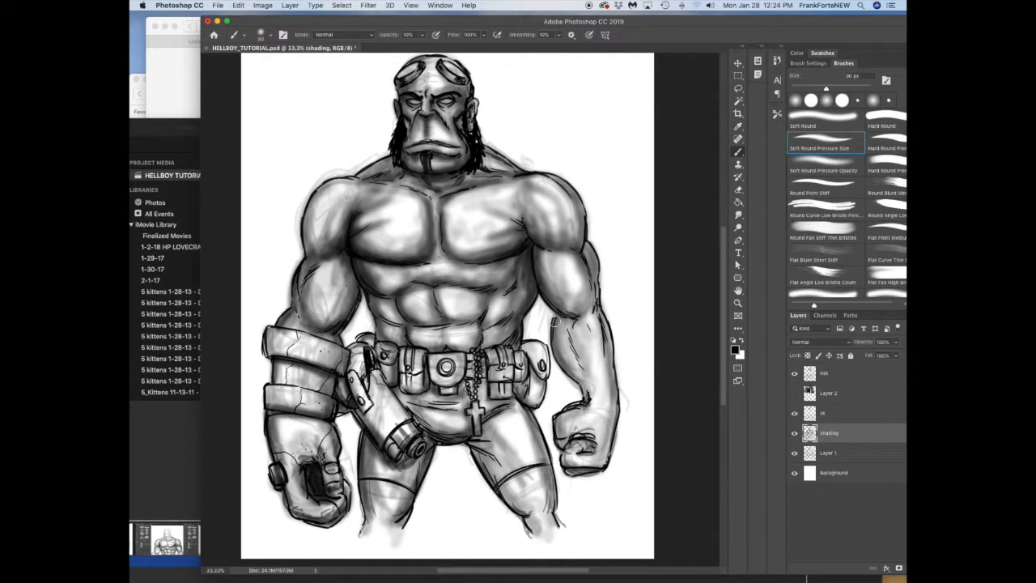
Step: Toggle the sk and Layer 1 sketch layers to compare the drawing without them, leaving both hidden and the shading layer active
{"action": "left_click", "coordinate": [824, 414]}
{"action": "left_click", "coordinate": [794, 414]}
{"action": "left_click", "coordinate": [794, 413]}
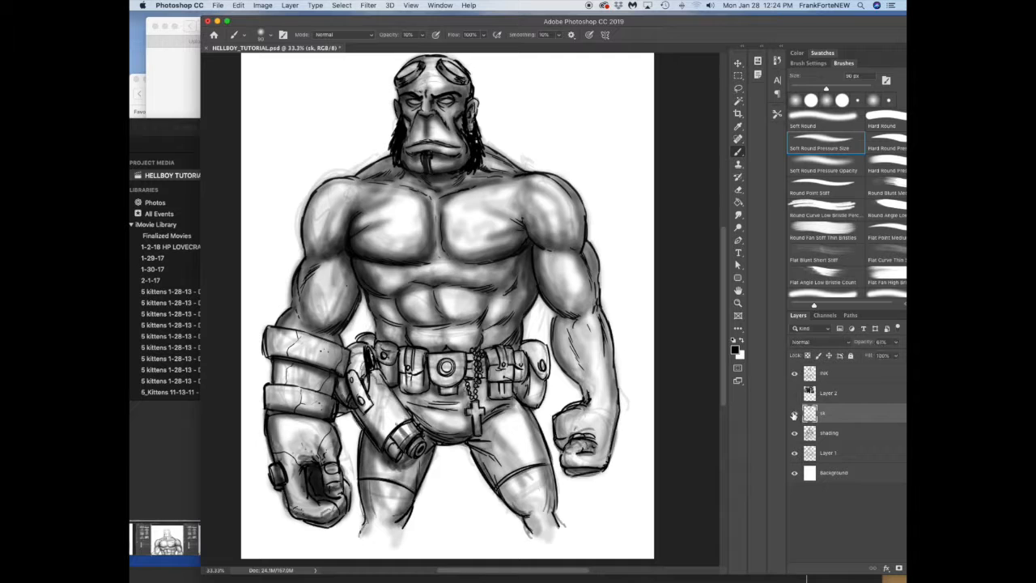
{"action": "left_click", "coordinate": [794, 414]}
{"action": "left_click", "coordinate": [794, 413]}
{"action": "left_click", "coordinate": [794, 414]}
{"action": "left_click", "coordinate": [827, 434]}
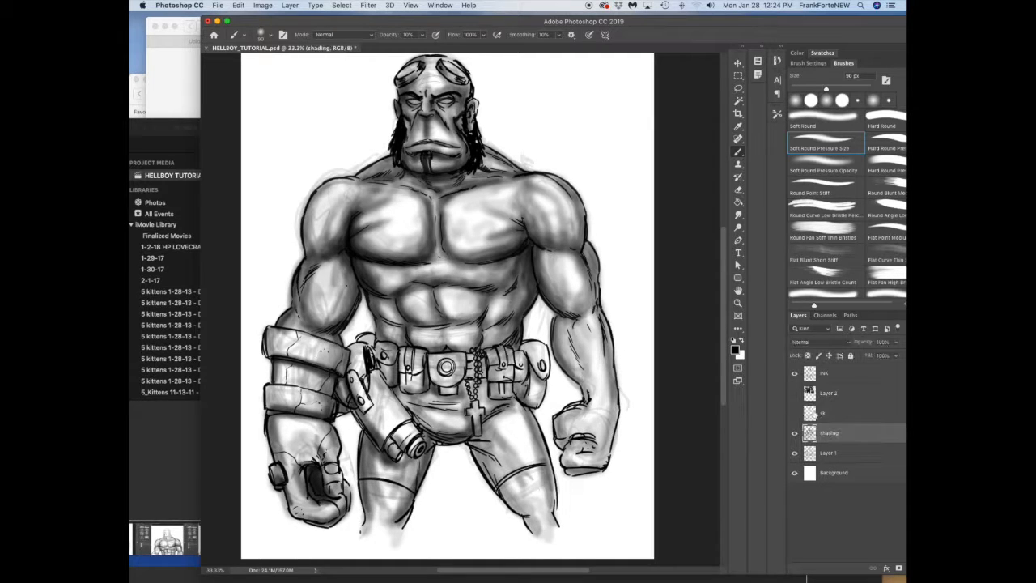
{"action": "left_click", "coordinate": [827, 454]}
{"action": "left_click", "coordinate": [794, 453]}
{"action": "left_click", "coordinate": [793, 453]}
{"action": "left_click", "coordinate": [794, 453]}
{"action": "left_click", "coordinate": [793, 453]}
{"action": "left_click", "coordinate": [794, 453]}
{"action": "left_click", "coordinate": [827, 434]}
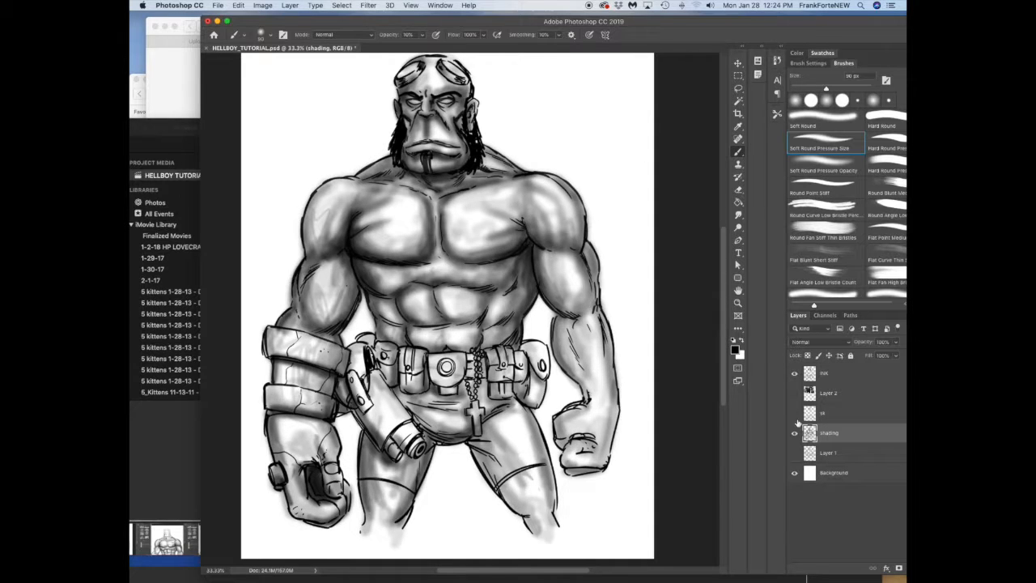
Step: Shade the clenched fist of the bare arm and the inner thighs on the shading layer
{"action": "mouse_move", "coordinate": [560, 435]}
{"action": "left_mouse_down"}
{"action": "mouse_move", "coordinate": [569, 469]}
{"action": "mouse_move", "coordinate": [599, 458]}
{"action": "mouse_move", "coordinate": [616, 401]}
{"action": "mouse_move", "coordinate": [609, 443]}
{"action": "left_mouse_up"}
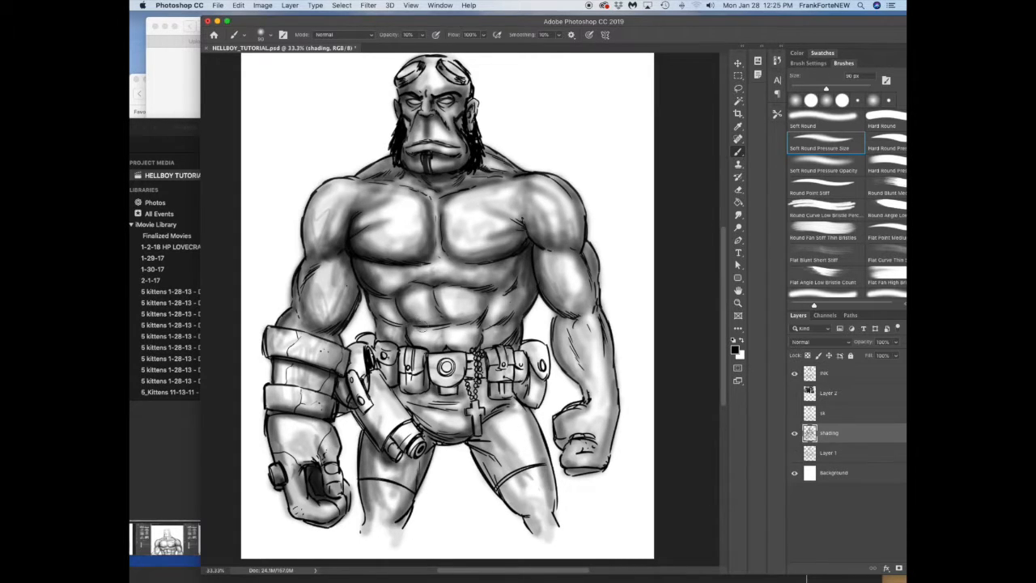
{"action": "mouse_move", "coordinate": [394, 472]}
{"action": "left_mouse_down"}
{"action": "mouse_move", "coordinate": [406, 521]}
{"action": "mouse_move", "coordinate": [428, 435]}
{"action": "mouse_move", "coordinate": [469, 440]}
{"action": "mouse_move", "coordinate": [527, 515]}
{"action": "mouse_move", "coordinate": [482, 439]}
{"action": "left_mouse_up"}
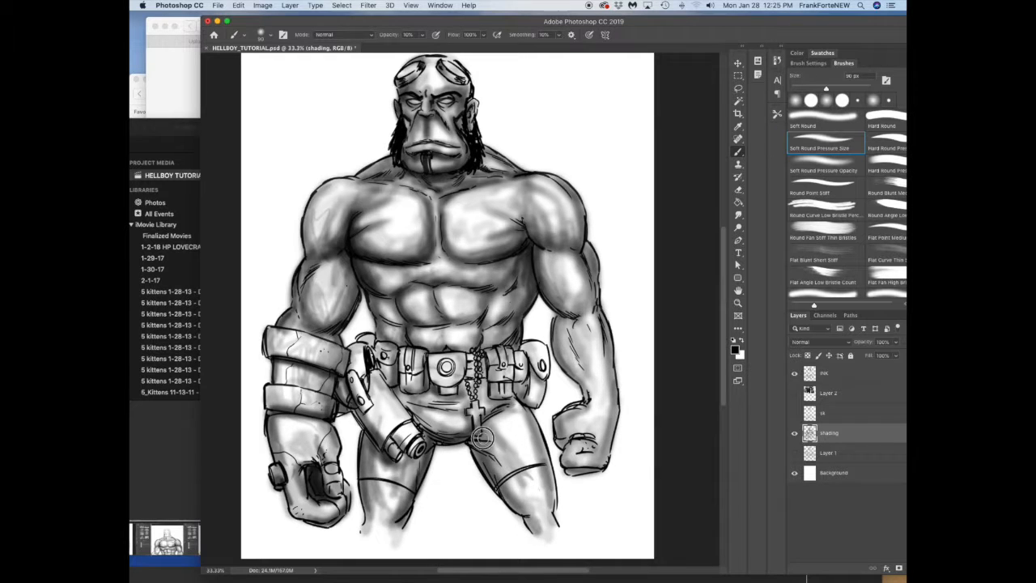
Step: Show Layer 1 again and apply a Gaussian Blur to it
{"action": "left_click", "coordinate": [827, 452]}
{"action": "left_click", "coordinate": [794, 454]}
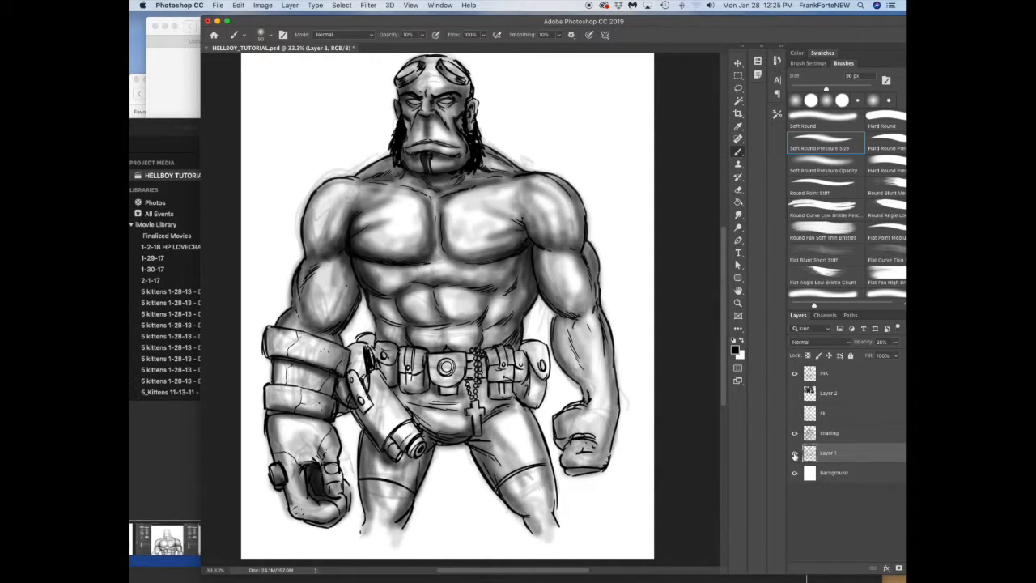
{"action": "key", "text": "v"}
{"action": "left_click", "coordinate": [367, 5]}
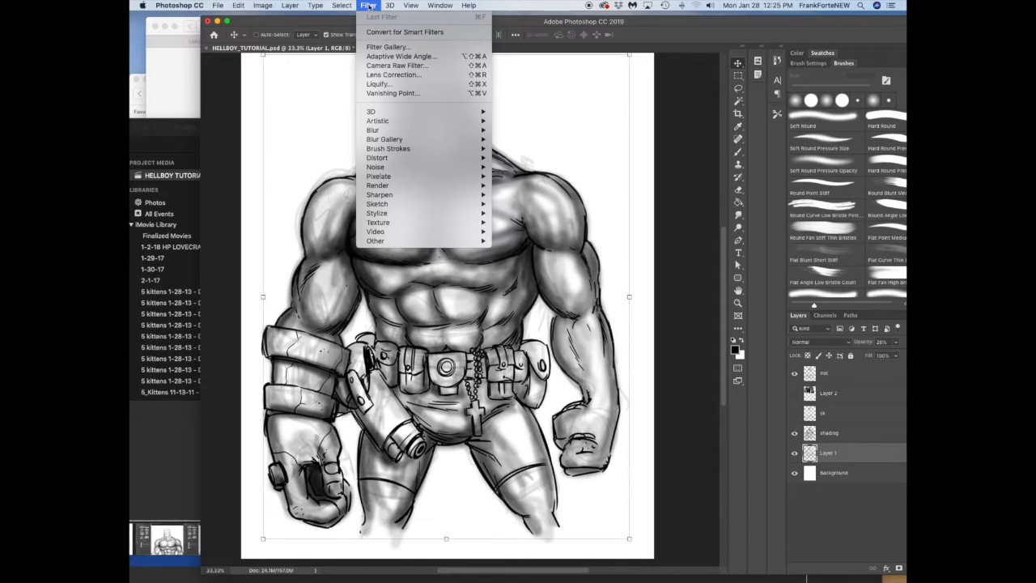
{"action": "left_click", "coordinate": [661, 218]}
{"action": "key", "text": "h"}
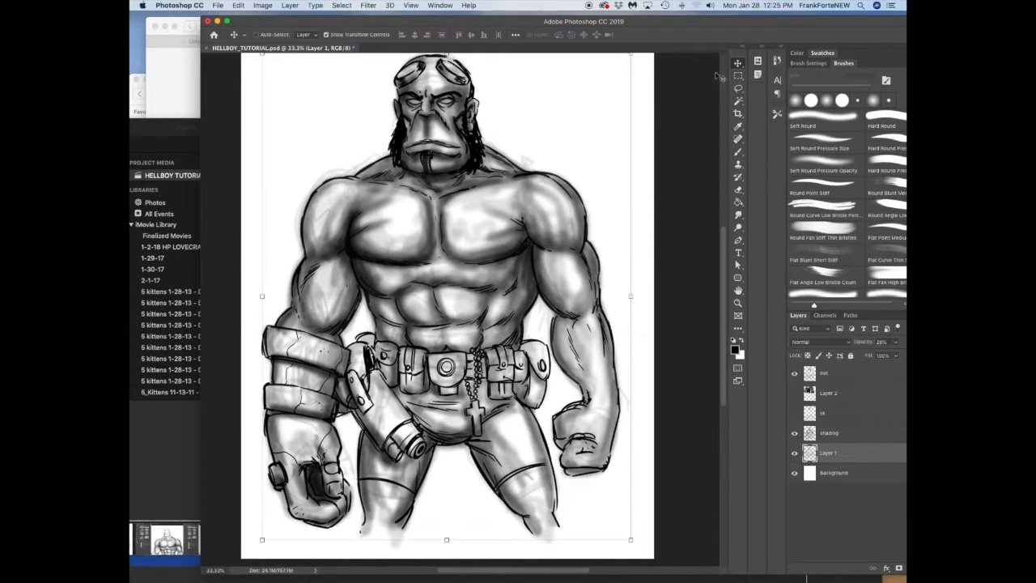
{"action": "left_click", "coordinate": [737, 190]}
{"action": "key", "text": "bracketright"}
{"action": "key", "text": "bracketright"}
{"action": "key", "text": "bracketright"}
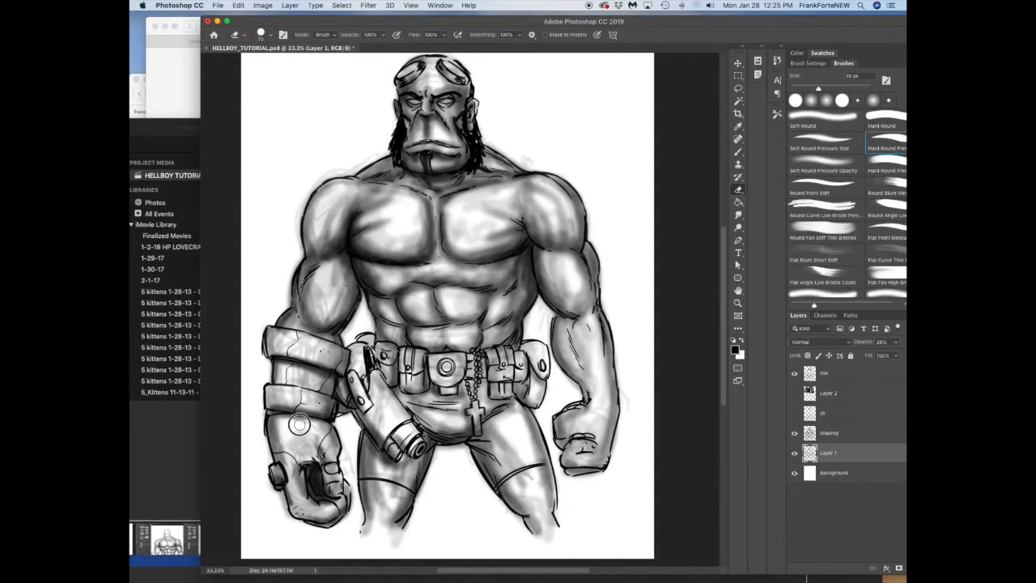
Step: Show the sk layer, apply the same Gaussian Blur to it and lower its opacity to 25%
{"action": "left_click", "coordinate": [834, 412]}
{"action": "left_click", "coordinate": [794, 413]}
{"action": "left_click", "coordinate": [794, 413]}
{"action": "left_click", "coordinate": [794, 413]}
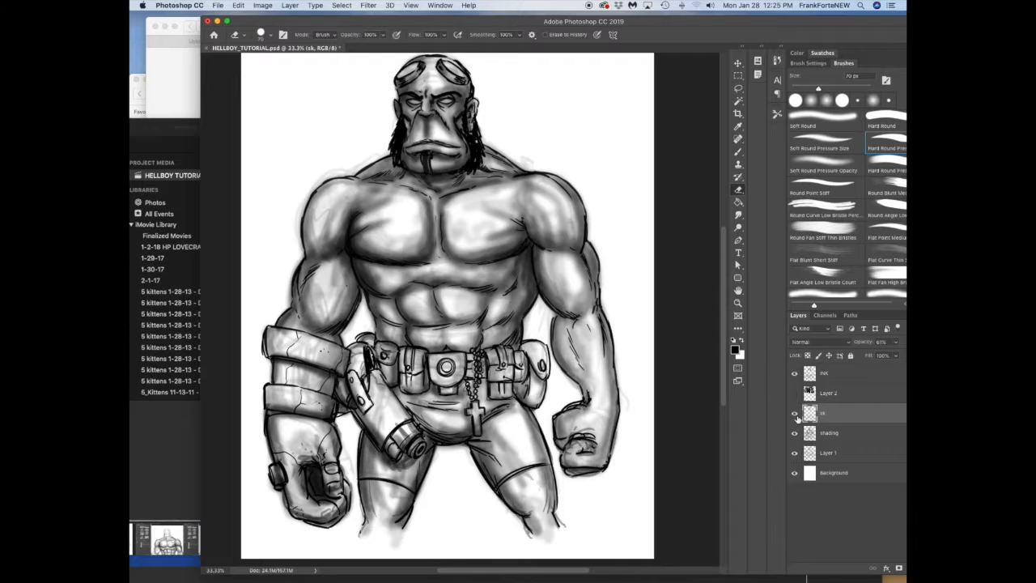
{"action": "left_click", "coordinate": [368, 5]}
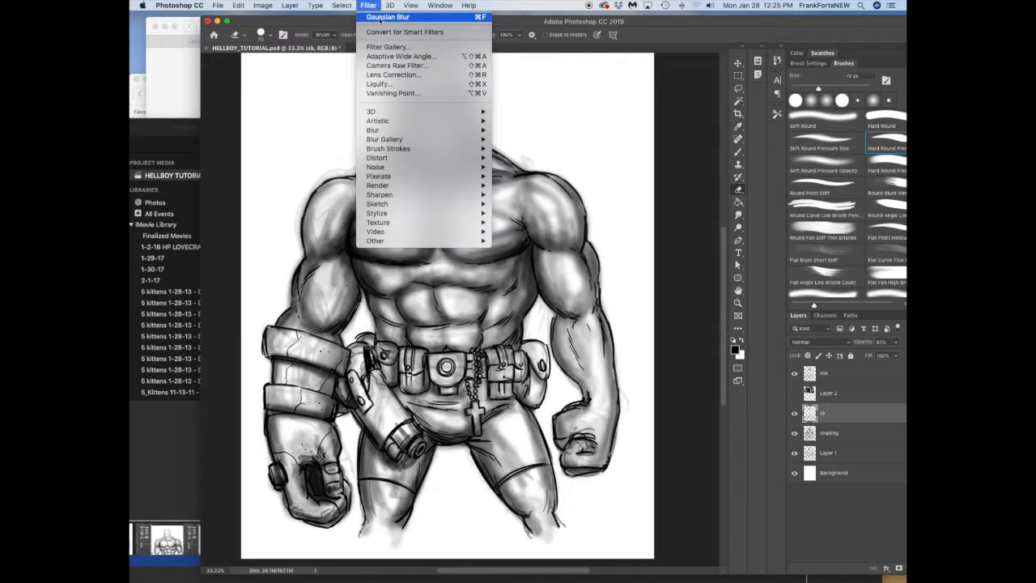
{"action": "left_click", "coordinate": [378, 21]}
{"action": "left_click", "coordinate": [737, 64]}
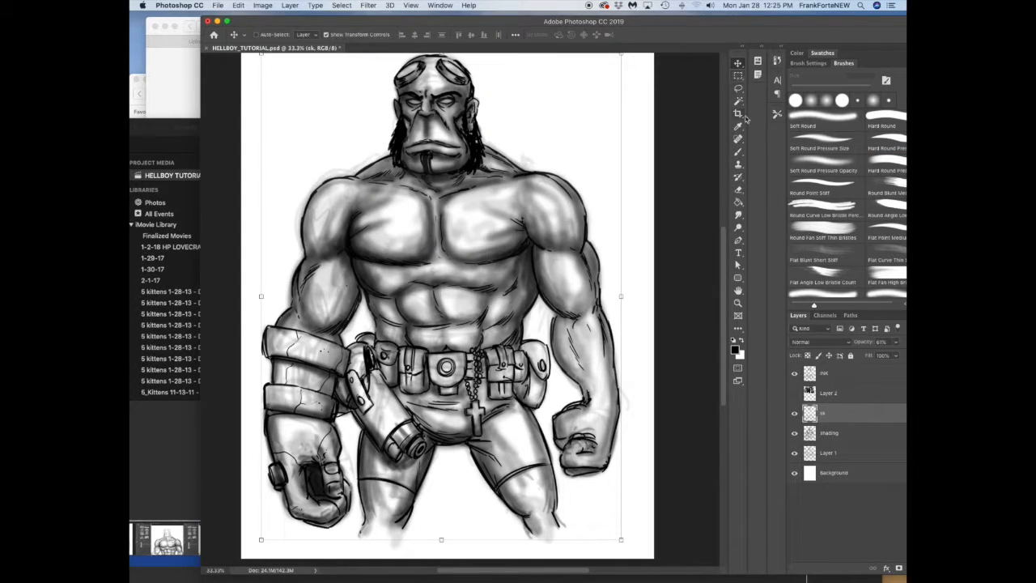
{"action": "left_click_drag", "start_coordinate": [890, 342], "coordinate": [860, 343]}
Step: Add a new empty layer directly above the Background layer
{"action": "left_click", "coordinate": [824, 471]}
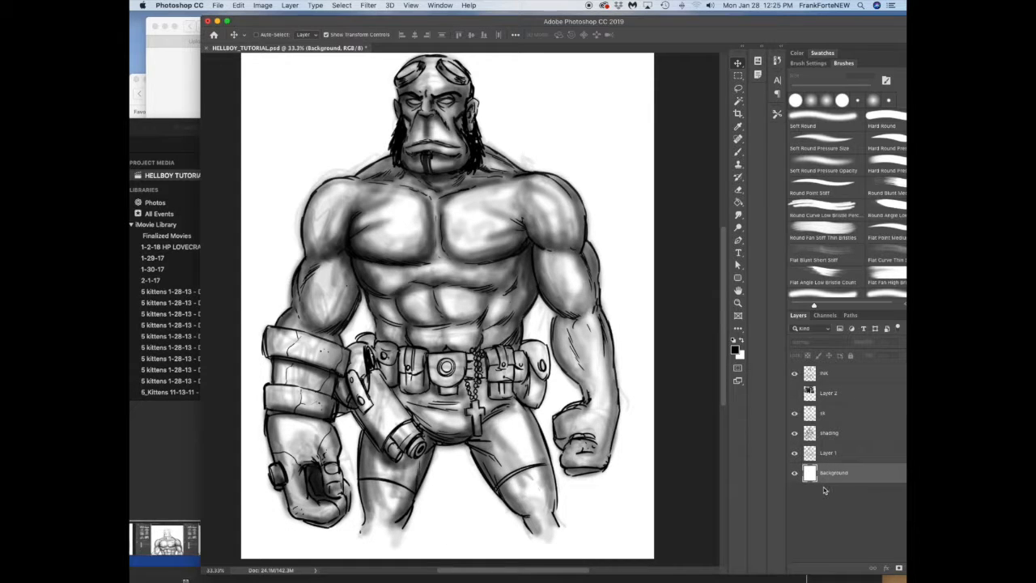
{"action": "left_click_drag", "start_coordinate": [662, 24], "coordinate": [593, 21]}
{"action": "left_click", "coordinate": [868, 565]}
Step: Outline the head, torso and both arms down to the belt with a Polygonal Lasso selection
{"action": "left_click", "coordinate": [669, 84]}
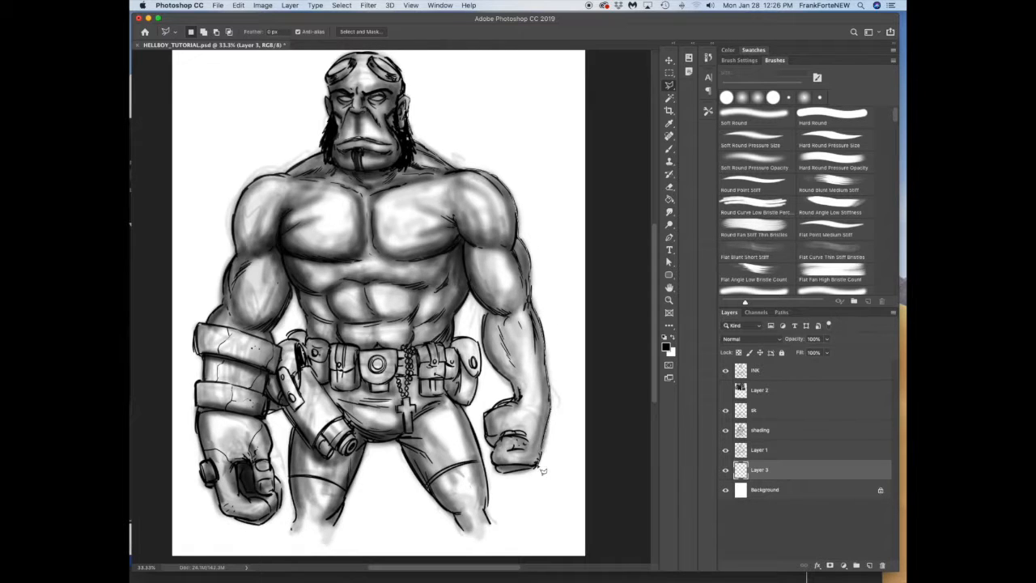
{"action": "left_click", "coordinate": [495, 469]}
{"action": "left_click", "coordinate": [490, 458]}
{"action": "left_click", "coordinate": [490, 445]}
{"action": "left_click", "coordinate": [486, 427]}
{"action": "left_click", "coordinate": [456, 320]}
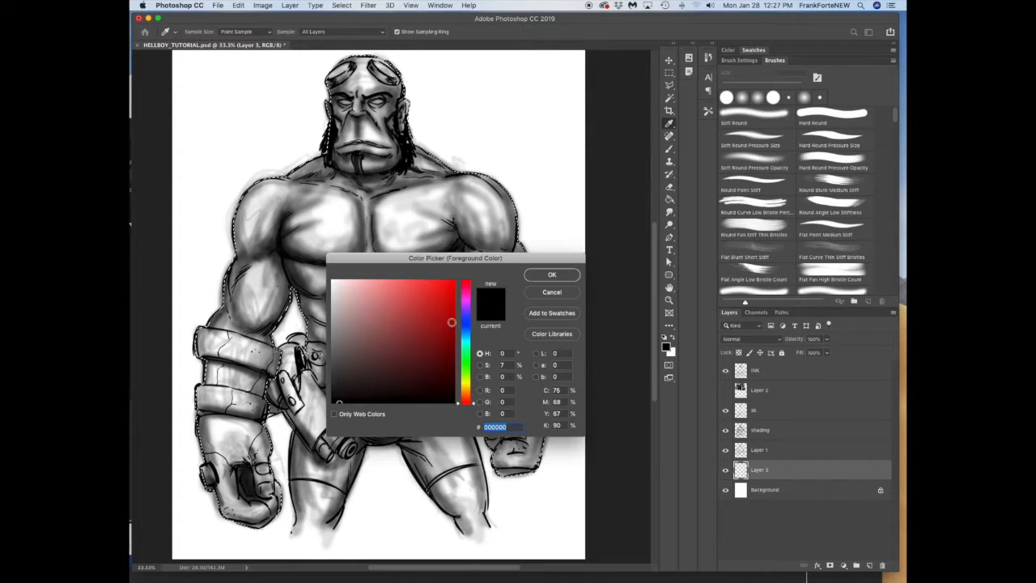
Step: Set the foreground color to red #ac0b0b, fill the selected skin area with it using the Paint Bucket, and deselect
{"action": "mouse_move", "coordinate": [451, 321]}
{"action": "left_mouse_down"}
{"action": "mouse_move", "coordinate": [453, 300]}
{"action": "mouse_move", "coordinate": [425, 319]}
{"action": "mouse_move", "coordinate": [448, 319]}
{"action": "left_mouse_up"}
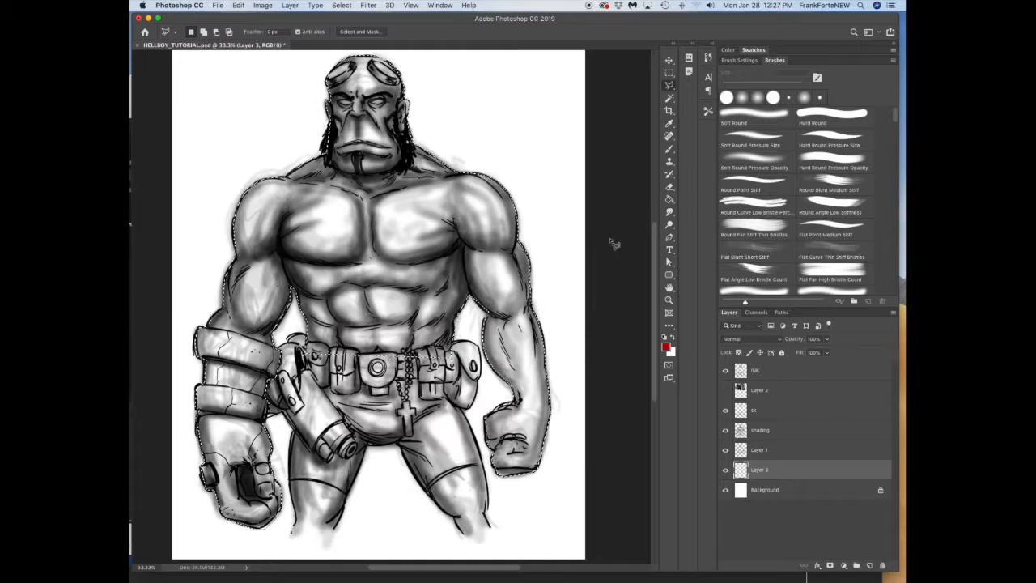
{"action": "key", "text": "g"}
{"action": "key", "text": "shift+g"}
{"action": "left_click", "coordinate": [430, 304]}
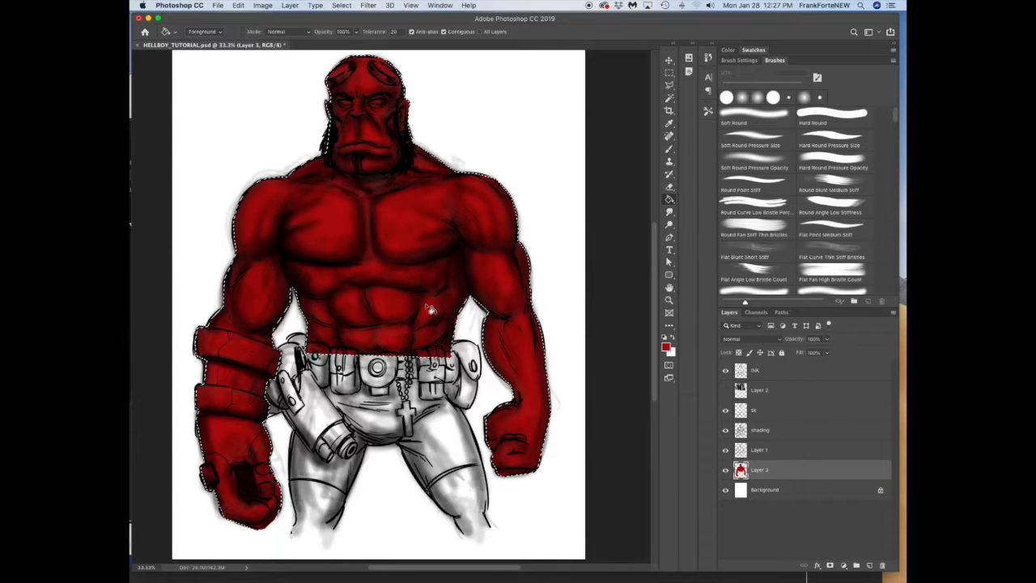
{"action": "left_click", "coordinate": [669, 61]}
{"action": "key", "text": "ctrl+d"}
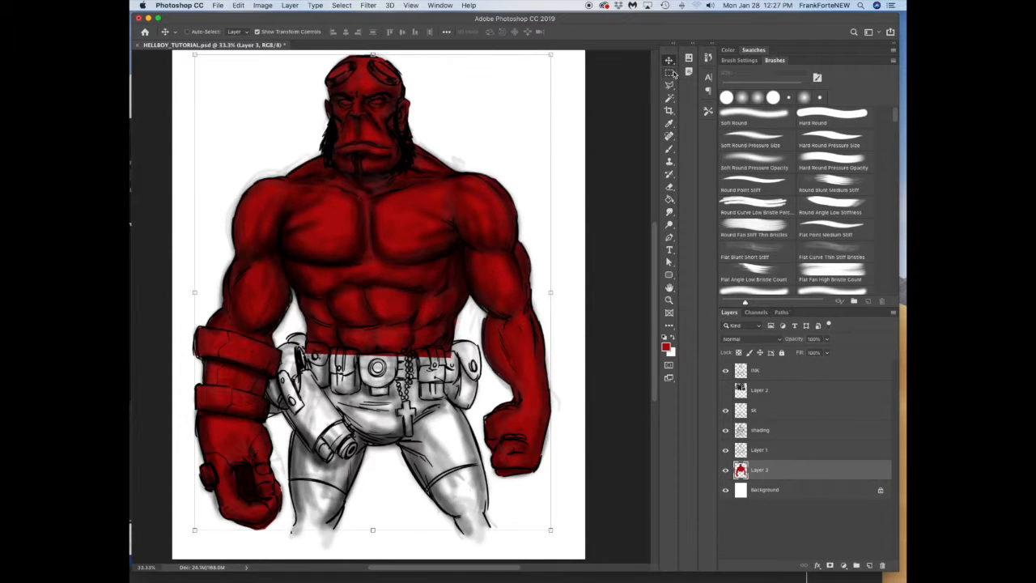
Step: Set the blend mode of Layer 1, the shading layer and the sk layer to Multiply
{"action": "left_click", "coordinate": [754, 450]}
{"action": "left_click", "coordinate": [747, 338]}
{"action": "left_click", "coordinate": [745, 368]}
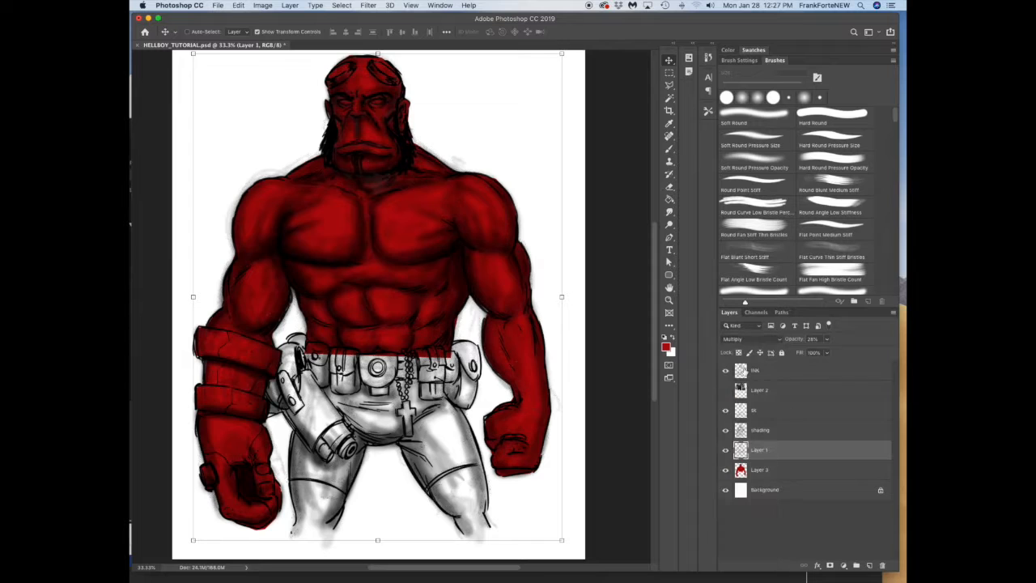
{"action": "left_click", "coordinate": [758, 429]}
{"action": "left_click", "coordinate": [756, 340]}
{"action": "left_click", "coordinate": [750, 365]}
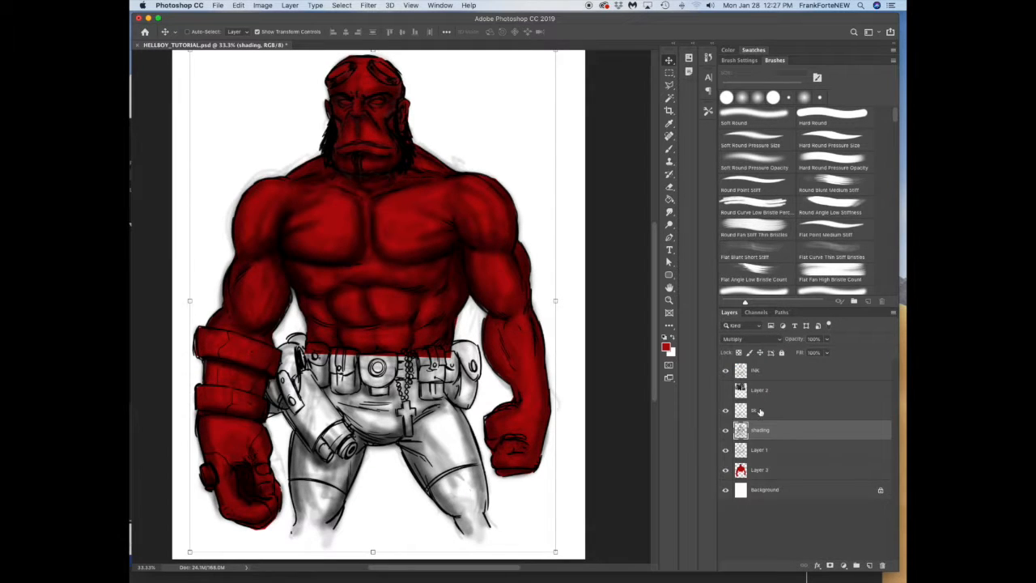
{"action": "left_click", "coordinate": [760, 411]}
{"action": "left_click", "coordinate": [756, 339]}
{"action": "left_click", "coordinate": [745, 366]}
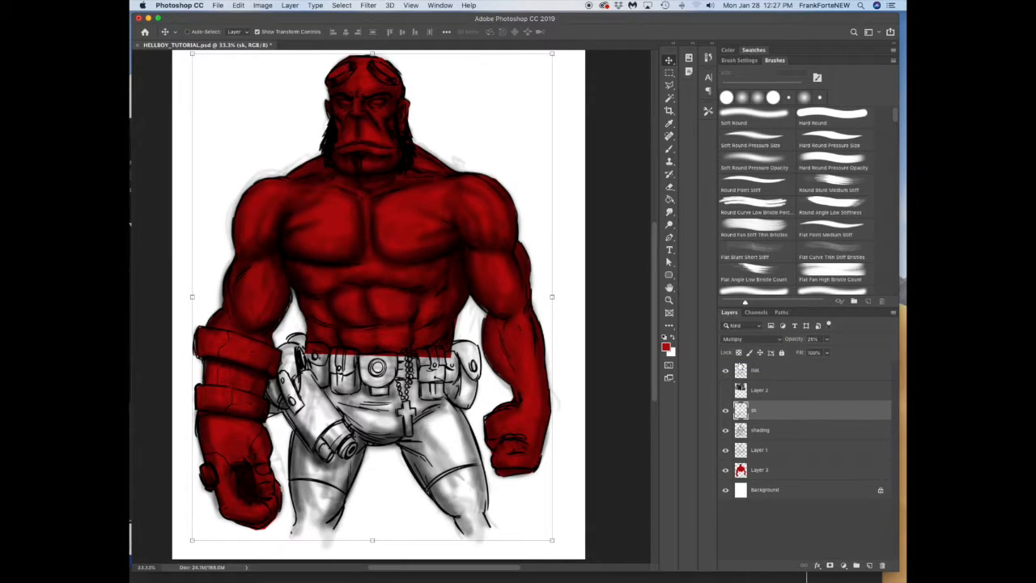
Step: On the red skin layer, outline both lower legs below the shorts with a combined Polygonal Lasso selection
{"action": "left_click", "coordinate": [757, 471]}
{"action": "key", "text": "l"}
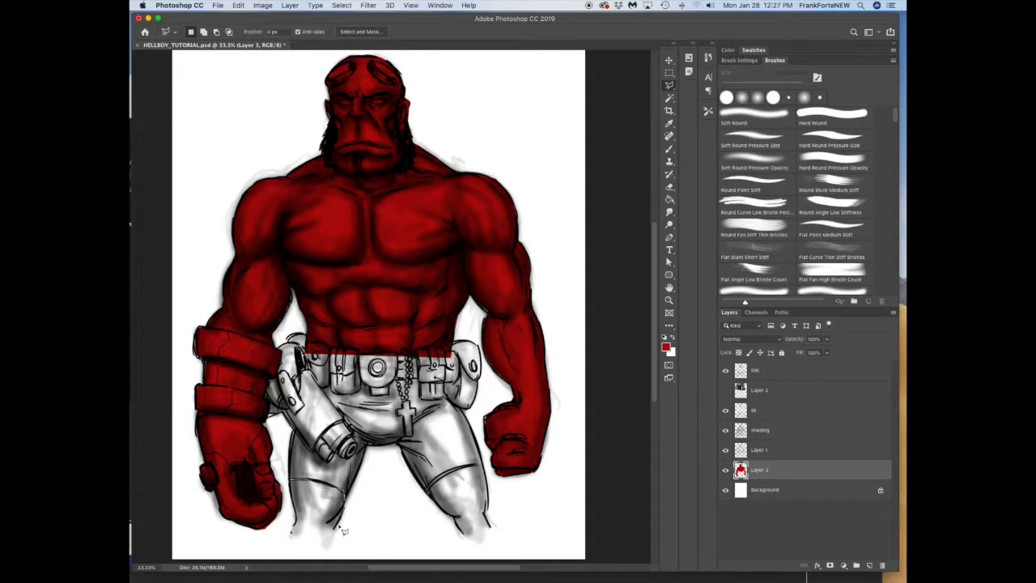
{"action": "mouse_move", "coordinate": [299, 551]}
{"action": "left_mouse_down"}
{"action": "mouse_move", "coordinate": [290, 485]}
{"action": "mouse_move", "coordinate": [345, 510]}
{"action": "mouse_move", "coordinate": [333, 536]}
{"action": "left_mouse_up"}
{"action": "key", "text": "z"}
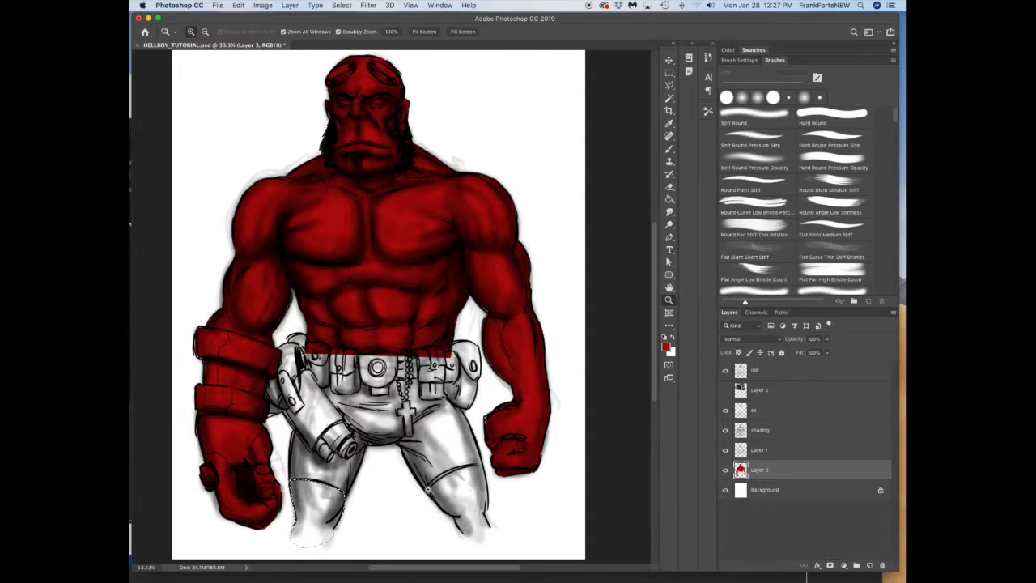
{"action": "key", "text": "l"}
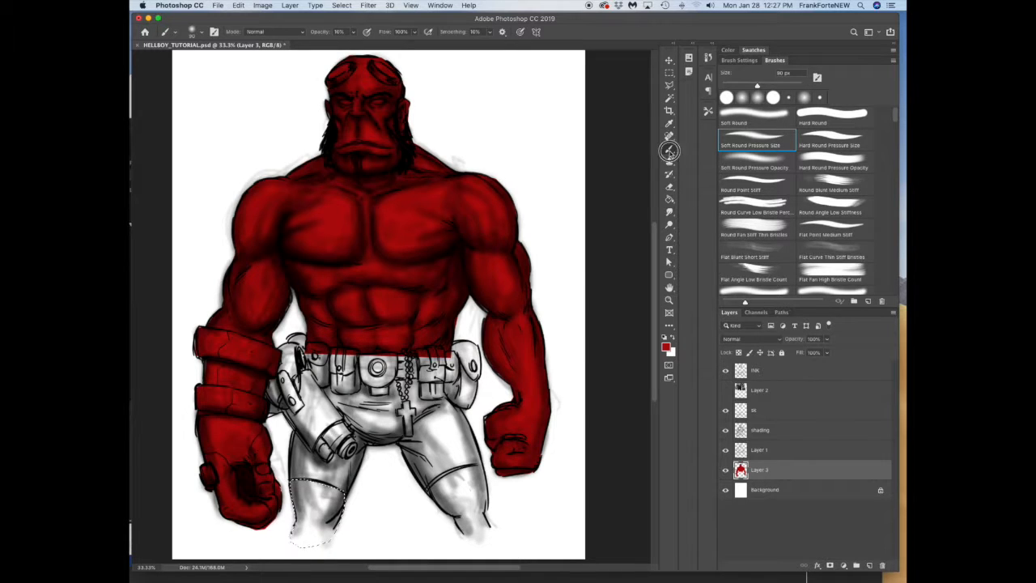
{"action": "key", "text": "shift"}
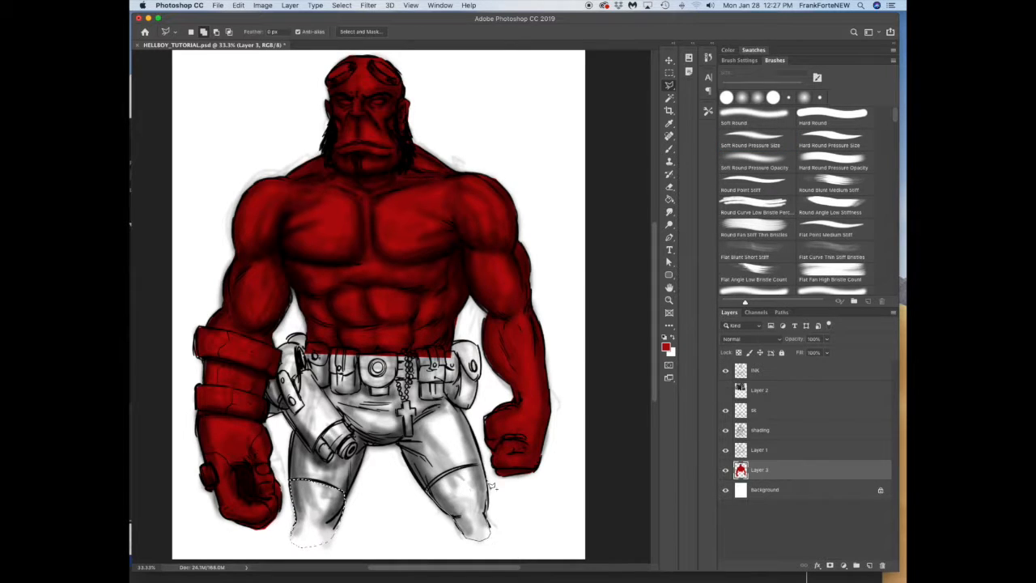
{"action": "left_click_drag", "start_coordinate": [440, 487], "coordinate": [464, 537]}
Step: Fill the selected lower legs with the red skin color using the Paint Bucket and deselect
{"action": "key", "text": "g"}
{"action": "left_click", "coordinate": [481, 515]}
{"action": "key", "text": "super+d"}
Step: Paint soft red fades at the cut-off ends of both legs with the Soft Round Pressure Size brush at 40% opacity
{"action": "key", "text": "b"}
{"action": "key", "text": "4"}
{"action": "mouse_move", "coordinate": [290, 548]}
{"action": "left_mouse_down"}
{"action": "mouse_move", "coordinate": [313, 543]}
{"action": "mouse_move", "coordinate": [315, 555]}
{"action": "left_mouse_up"}
{"action": "mouse_move", "coordinate": [467, 522]}
{"action": "left_mouse_down"}
{"action": "mouse_move", "coordinate": [488, 539]}
{"action": "mouse_move", "coordinate": [454, 513]}
{"action": "left_mouse_up"}
{"action": "mouse_move", "coordinate": [294, 540]}
{"action": "left_mouse_down"}
{"action": "mouse_move", "coordinate": [306, 555]}
{"action": "mouse_move", "coordinate": [333, 546]}
{"action": "mouse_move", "coordinate": [314, 553]}
{"action": "left_mouse_up"}
{"action": "scroll", "coordinate": [647, 380], "scroll_direction": "down", "scroll_amount": 2}
{"action": "scroll", "coordinate": [649, 328], "scroll_direction": "up", "scroll_amount": 3}
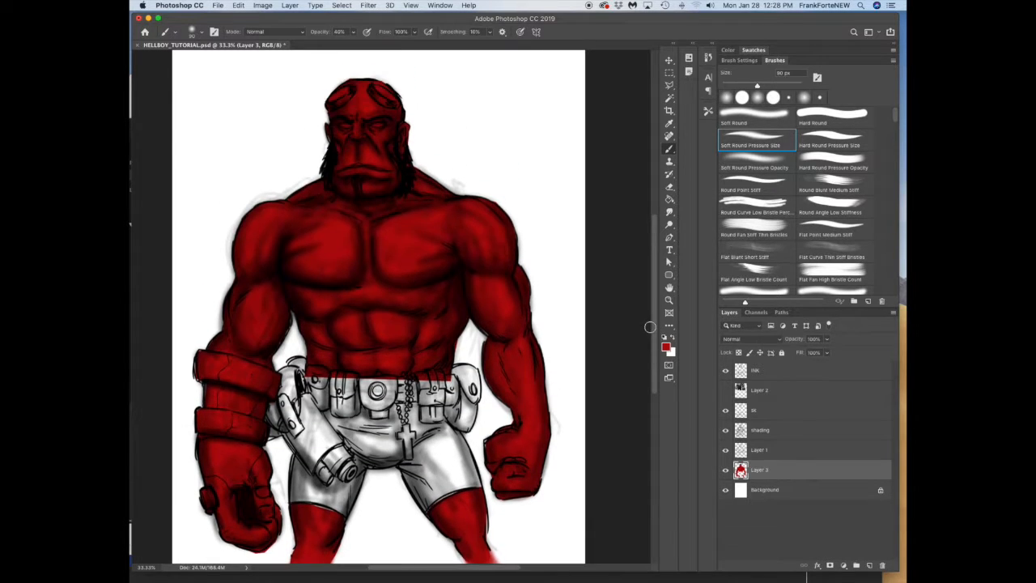
Step: Add a new layer above the red skin layer and outline the shorts with a Polygonal Lasso selection
{"action": "left_click", "coordinate": [869, 565]}
{"action": "left_click", "coordinate": [667, 86]}
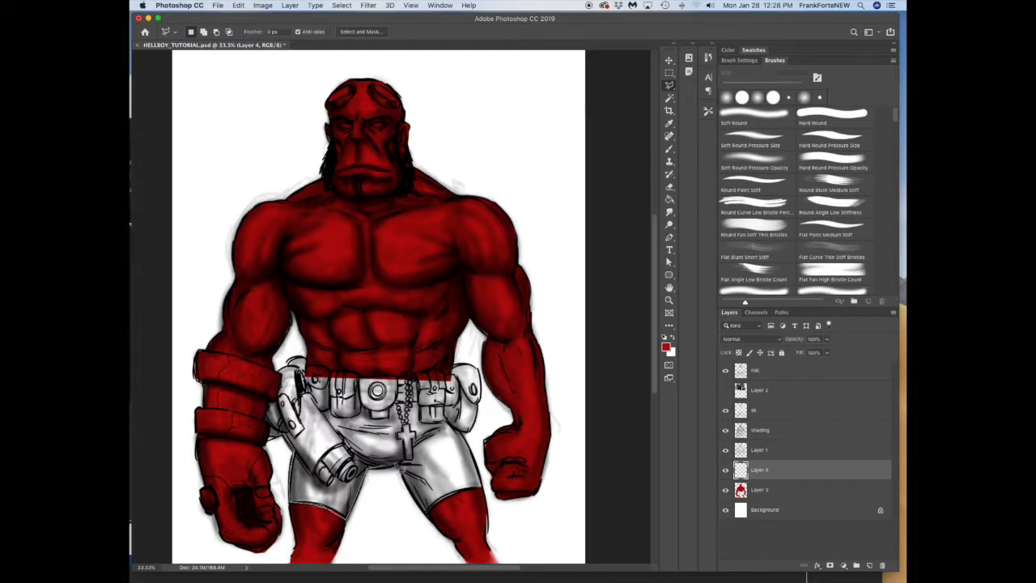
{"action": "left_click", "coordinate": [471, 439]}
{"action": "left_click", "coordinate": [456, 414]}
{"action": "left_click", "coordinate": [450, 388]}
{"action": "left_click", "coordinate": [308, 385]}
{"action": "left_click", "coordinate": [303, 418]}
{"action": "left_click", "coordinate": [294, 458]}
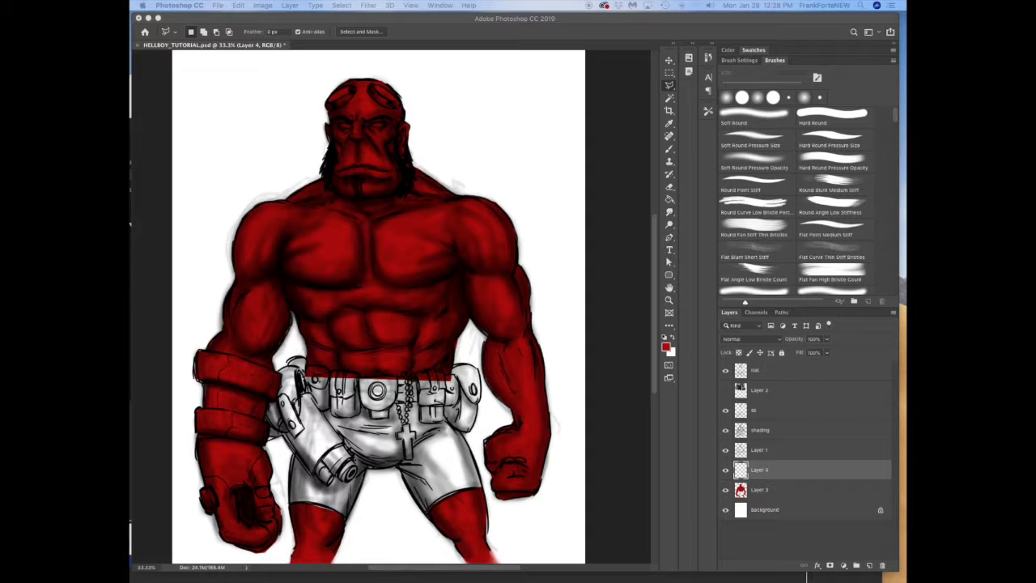
Step: Set the foreground color to dark grey, fill the selected shorts with the Paint Bucket, and deselect
{"action": "left_click", "coordinate": [666, 347]}
{"action": "left_click_drag", "start_coordinate": [337, 380], "coordinate": [324, 381]}
{"action": "key", "text": "Return"}
{"action": "key", "text": "g"}
{"action": "left_click", "coordinate": [446, 467]}
{"action": "key", "text": "ctrl+d"}
Step: On a new layer with the shorts color hidden, outline the belt, pouches and holster with a Polygonal Lasso selection
{"action": "left_click", "coordinate": [725, 469]}
{"action": "left_click", "coordinate": [870, 565]}
{"action": "key", "text": "l"}
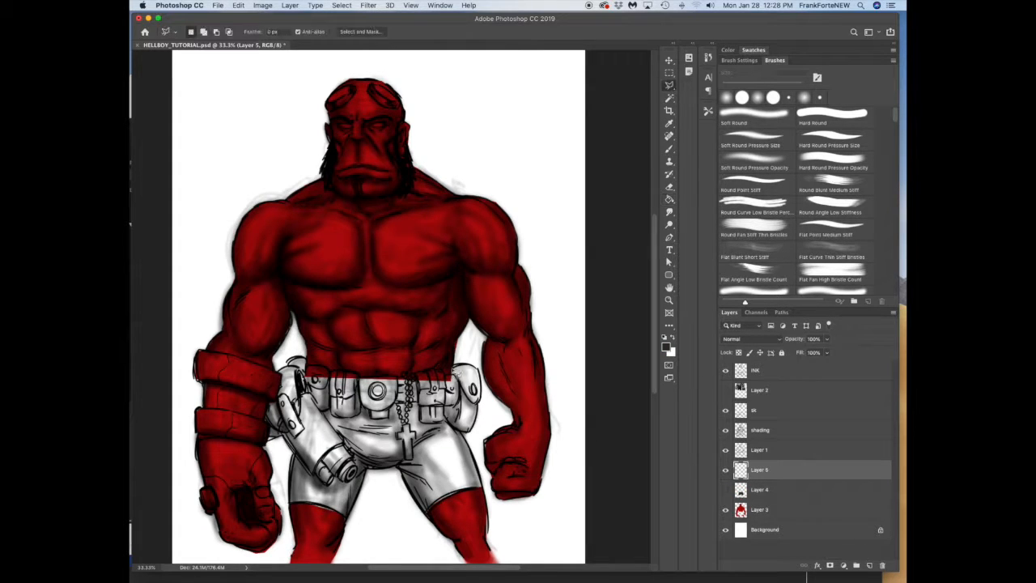
{"action": "left_click", "coordinate": [480, 373]}
{"action": "left_click", "coordinate": [480, 403]}
{"action": "left_click", "coordinate": [472, 429]}
{"action": "left_click", "coordinate": [444, 422]}
{"action": "left_click", "coordinate": [357, 415]}
{"action": "left_click", "coordinate": [332, 418]}
{"action": "left_click", "coordinate": [318, 406]}
{"action": "left_click", "coordinate": [344, 445]}
{"action": "left_click", "coordinate": [315, 477]}
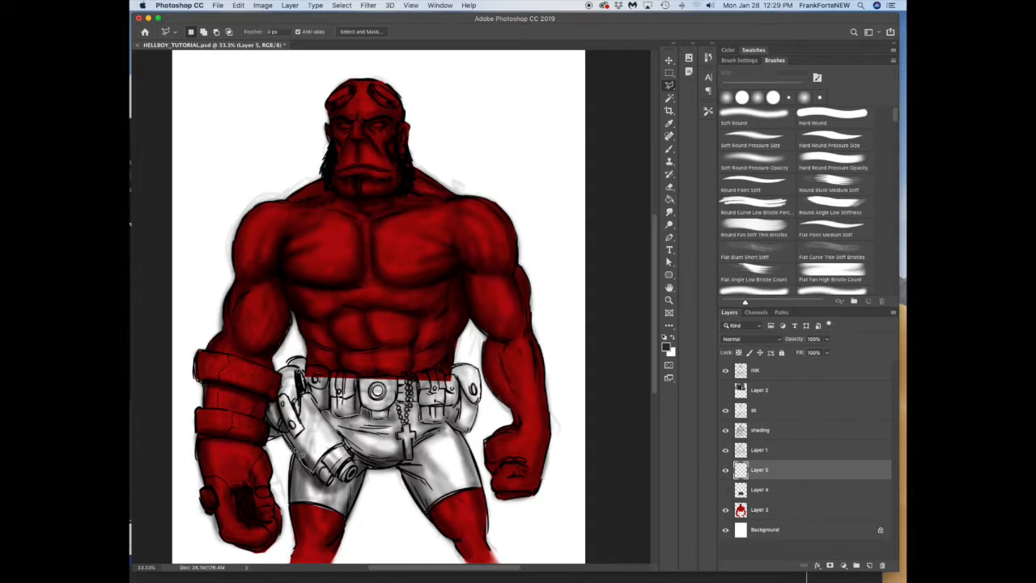
{"action": "left_click", "coordinate": [268, 437]}
{"action": "left_click", "coordinate": [267, 416]}
{"action": "left_click", "coordinate": [270, 402]}
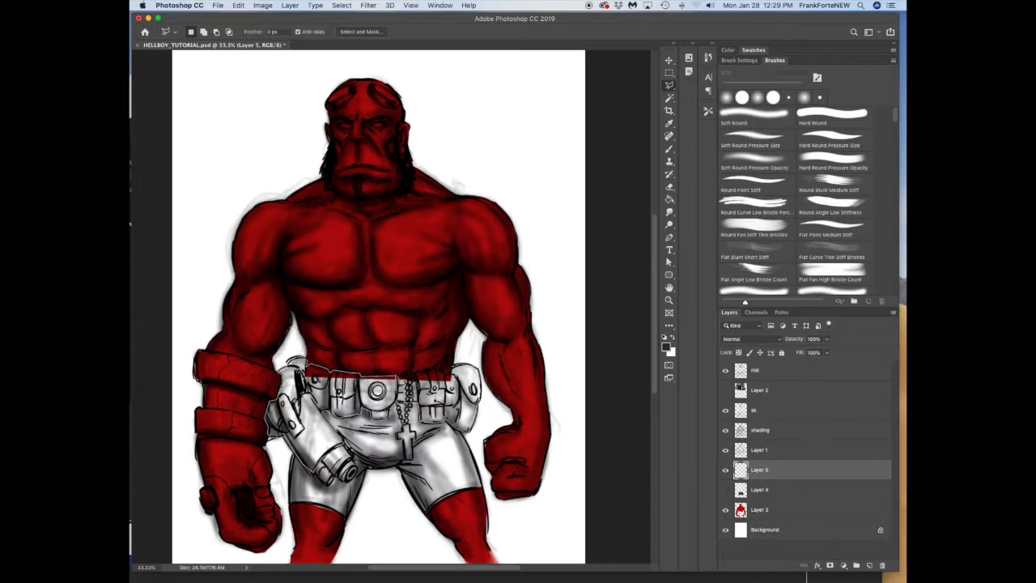
{"action": "left_click", "coordinate": [414, 378]}
{"action": "left_click", "coordinate": [446, 371]}
{"action": "left_click", "coordinate": [456, 376]}
Step: Set the foreground color to brown, fill the selected belt, pouches and holster with it, and deselect
{"action": "left_click", "coordinate": [666, 346]}
{"action": "left_click", "coordinate": [468, 394]}
{"action": "mouse_move", "coordinate": [433, 344]}
{"action": "left_mouse_down"}
{"action": "mouse_move", "coordinate": [446, 341]}
{"action": "mouse_move", "coordinate": [441, 356]}
{"action": "left_mouse_up"}
{"action": "left_click", "coordinate": [542, 275]}
{"action": "key", "text": "g"}
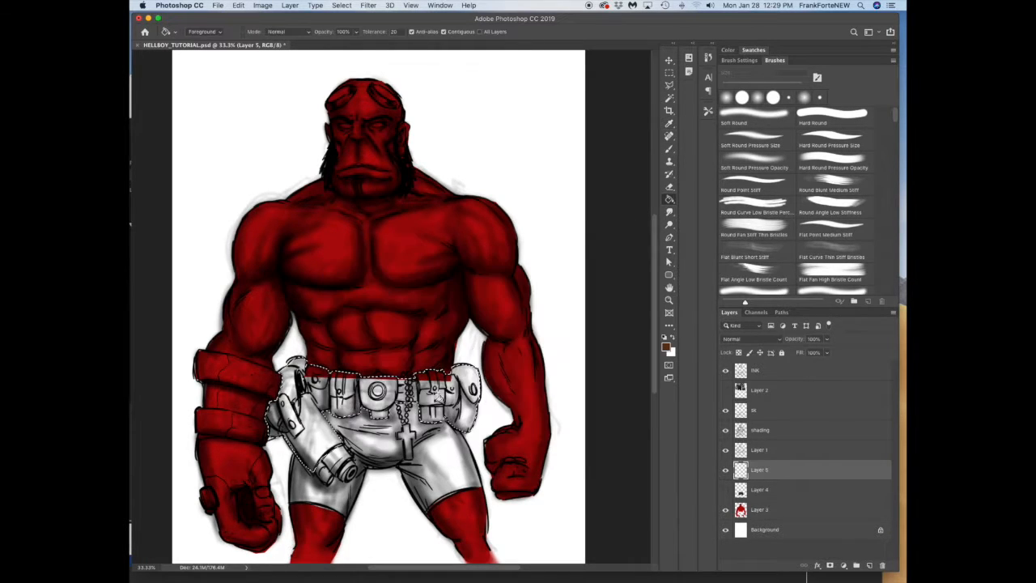
{"action": "left_click", "coordinate": [437, 395]}
{"action": "key", "text": "ctrl+d"}
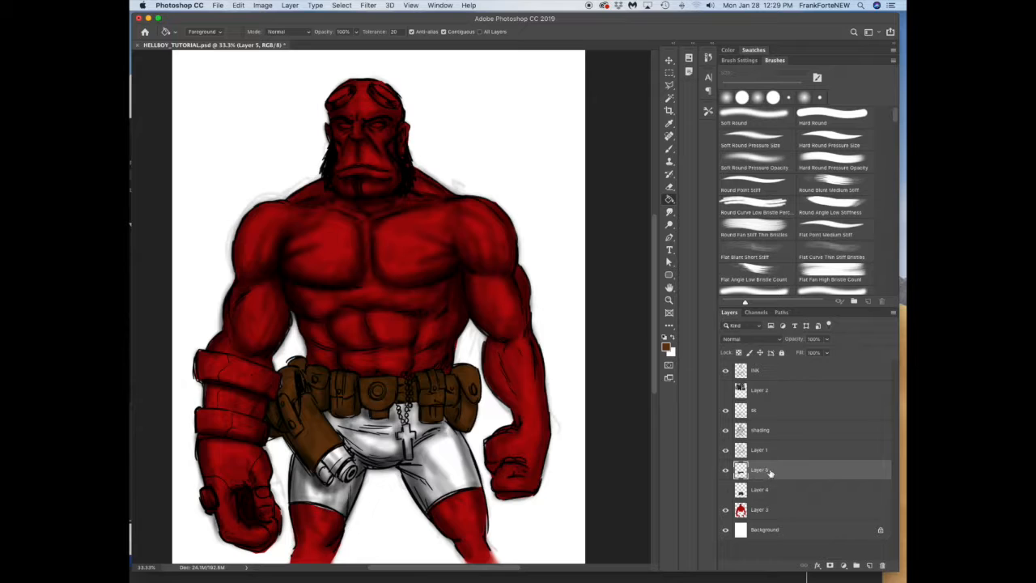
Step: Add a new layer above the belt color and set up a smaller white brush at 100% opacity
{"action": "left_click", "coordinate": [669, 150]}
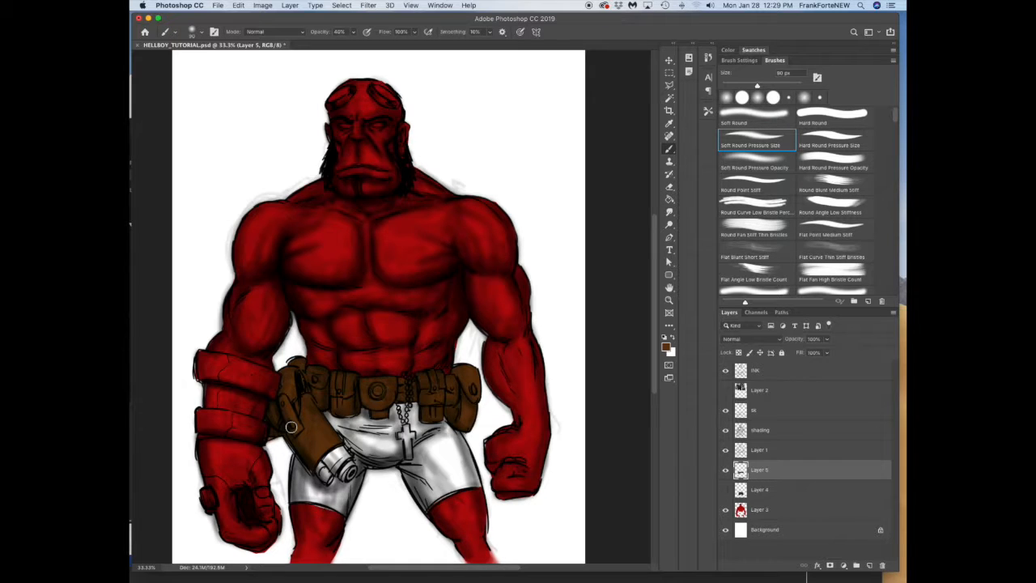
{"action": "left_click", "coordinate": [869, 565]}
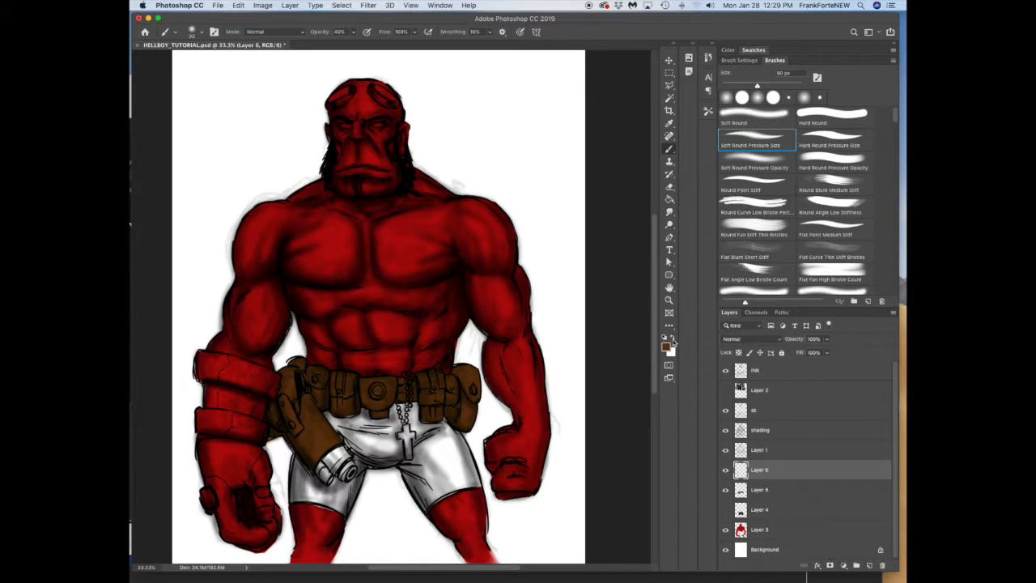
{"action": "left_click", "coordinate": [673, 337]}
{"action": "left_click", "coordinate": [669, 300]}
{"action": "left_click", "coordinate": [463, 373]}
{"action": "left_click", "coordinate": [671, 150]}
{"action": "key", "text": "0"}
{"action": "key", "text": "["}
{"action": "key", "text": "["}
{"action": "key", "text": "["}
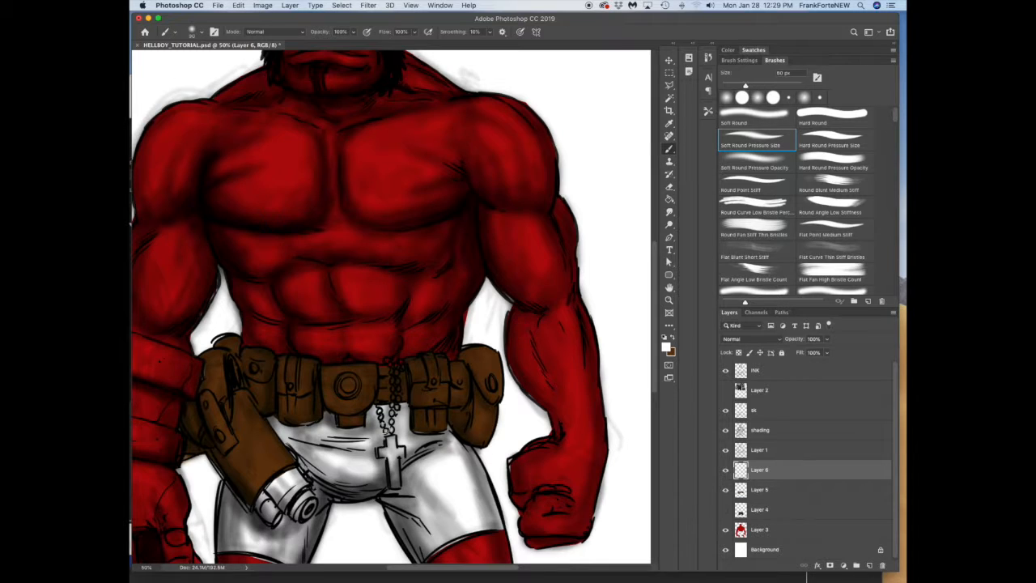
Step: Show the shorts color layer again and paint the rosary beads white with a 30 px soft round brush
{"action": "left_click", "coordinate": [725, 510]}
{"action": "left_click", "coordinate": [384, 430]}
{"action": "key", "text": "["}
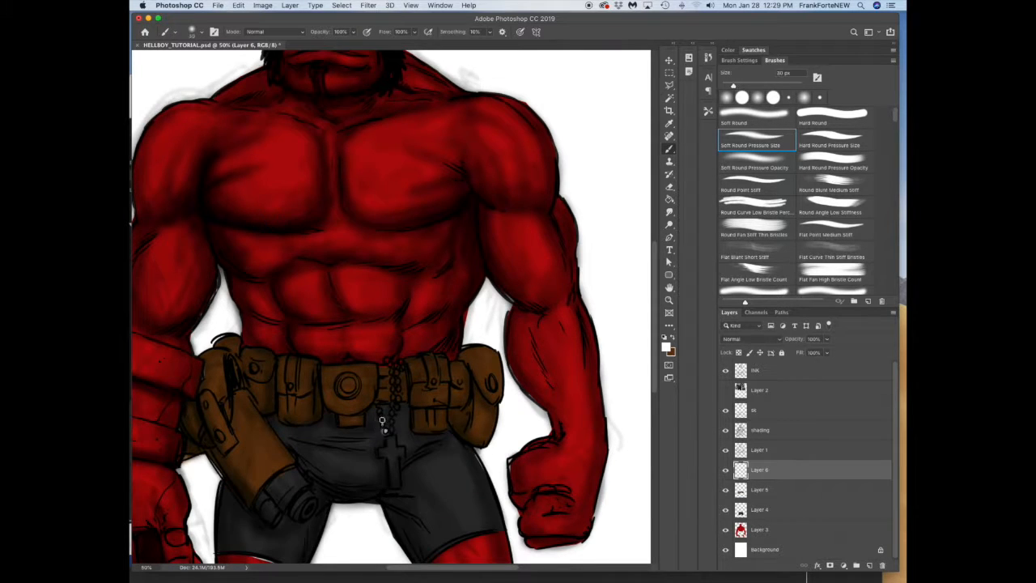
{"action": "left_click_drag", "start_coordinate": [390, 421], "coordinate": [392, 398]}
Step: Select the cross pendant with the Polygonal Lasso and fill it with yellow #dccb5b
{"action": "left_click", "coordinate": [666, 346]}
{"action": "left_click", "coordinate": [466, 386]}
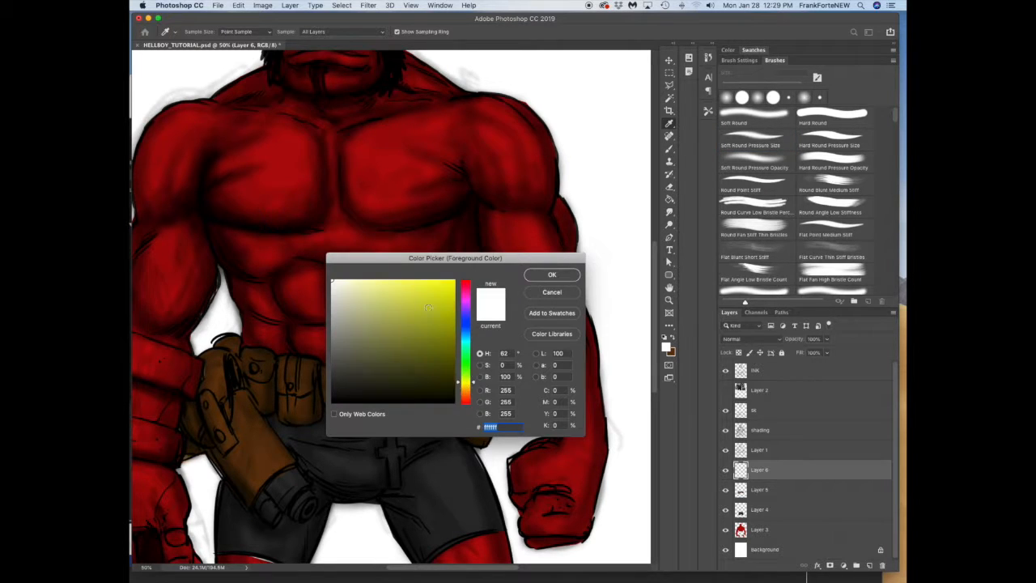
{"action": "left_click_drag", "start_coordinate": [421, 306], "coordinate": [405, 307]}
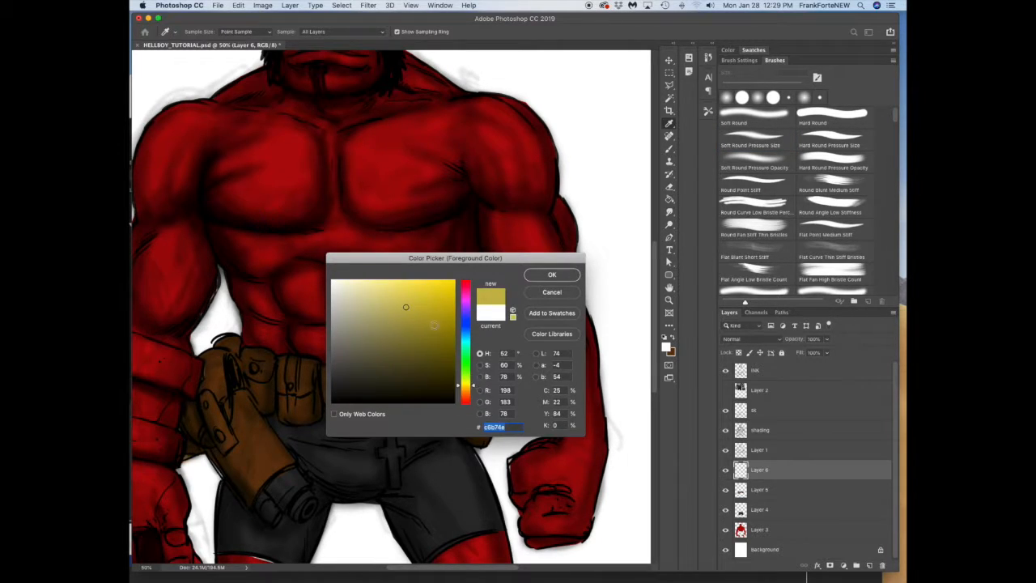
{"action": "left_click", "coordinate": [552, 274]}
{"action": "left_click", "coordinate": [389, 488]}
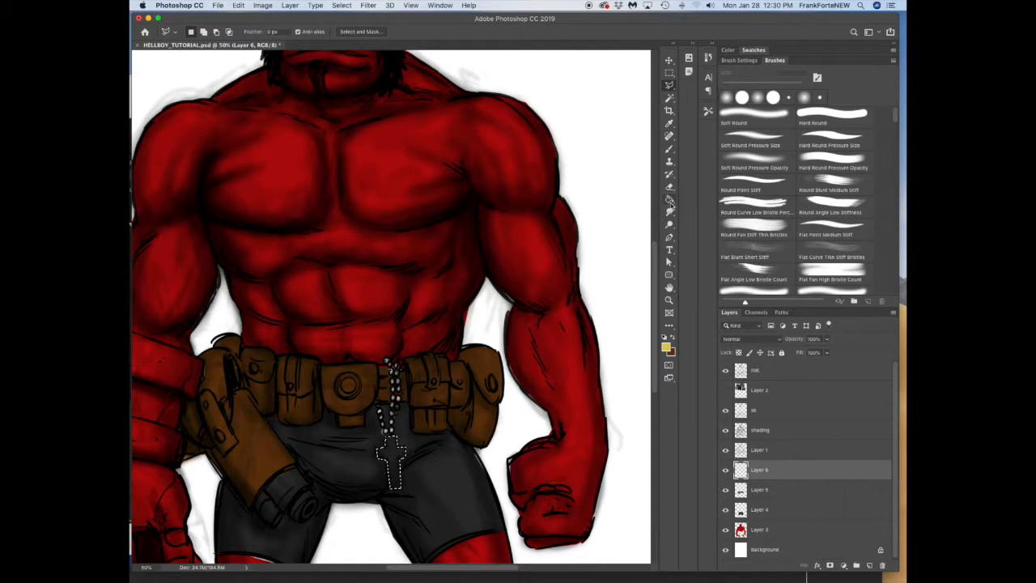
{"action": "key", "text": "g"}
{"action": "left_click", "coordinate": [392, 457]}
Step: On the red skin layer, touch up the red along the leg and arm edges and erase spill beside the waist
{"action": "scroll", "coordinate": [483, 512], "scroll_direction": "down", "scroll_amount": 5}
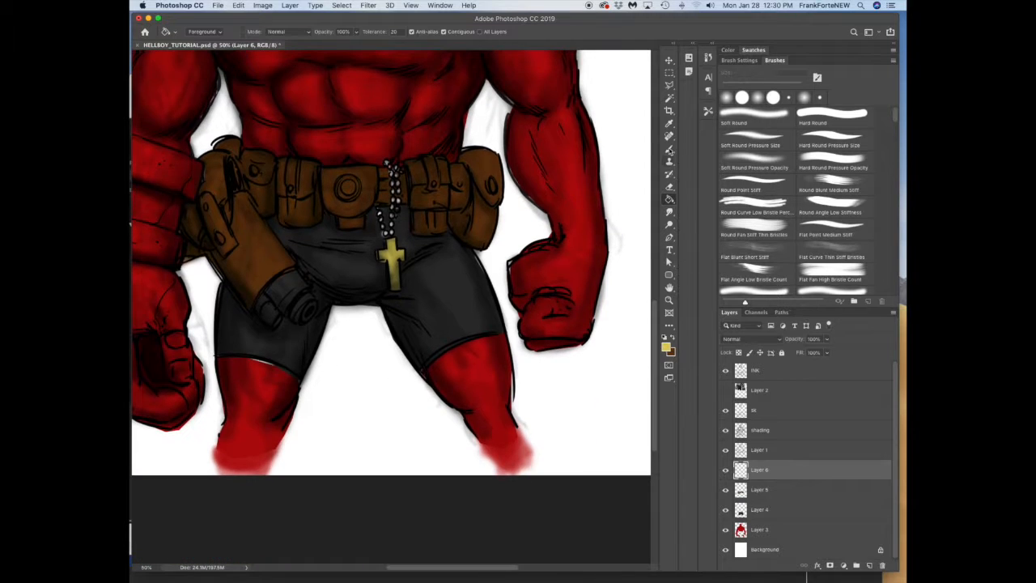
{"action": "key", "text": "b"}
{"action": "left_click", "coordinate": [759, 530]}
{"action": "left_click", "coordinate": [265, 381], "text": "alt"}
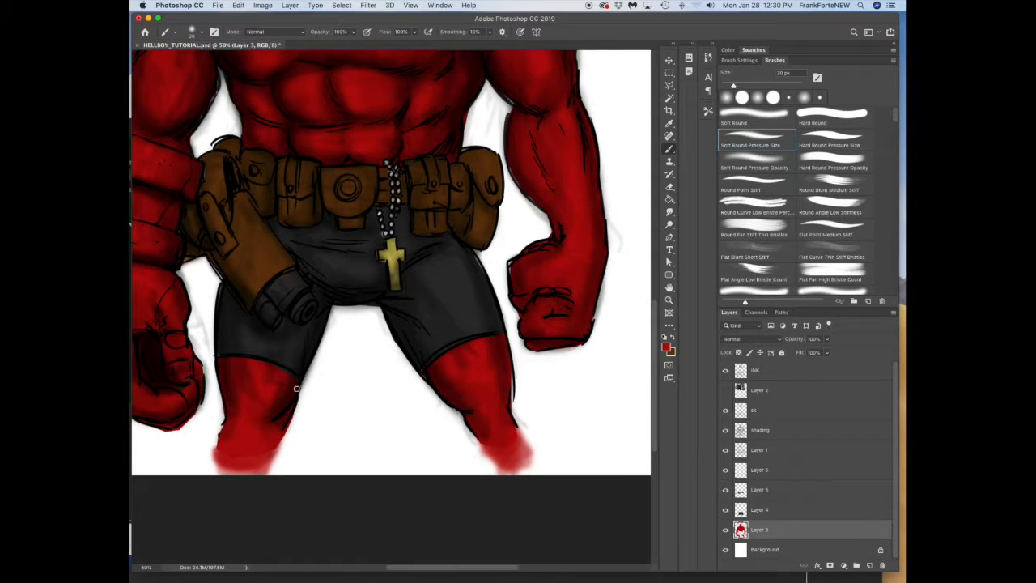
{"action": "left_click_drag", "start_coordinate": [509, 391], "coordinate": [512, 421]}
{"action": "left_click_drag", "start_coordinate": [510, 271], "coordinate": [537, 247]}
{"action": "scroll", "coordinate": [657, 317], "scroll_direction": "up", "scroll_amount": 3}
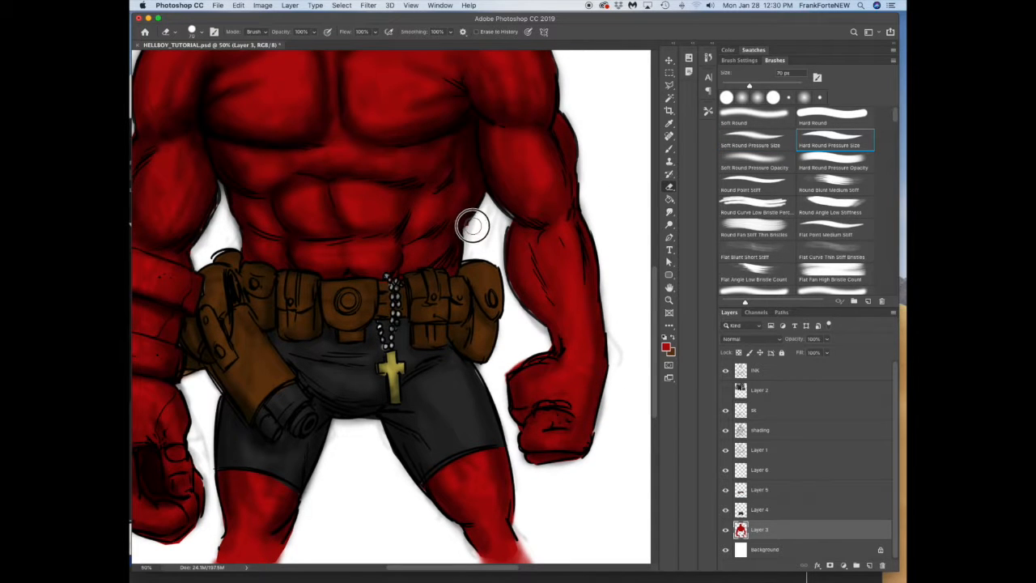
{"action": "left_click", "coordinate": [668, 149]}
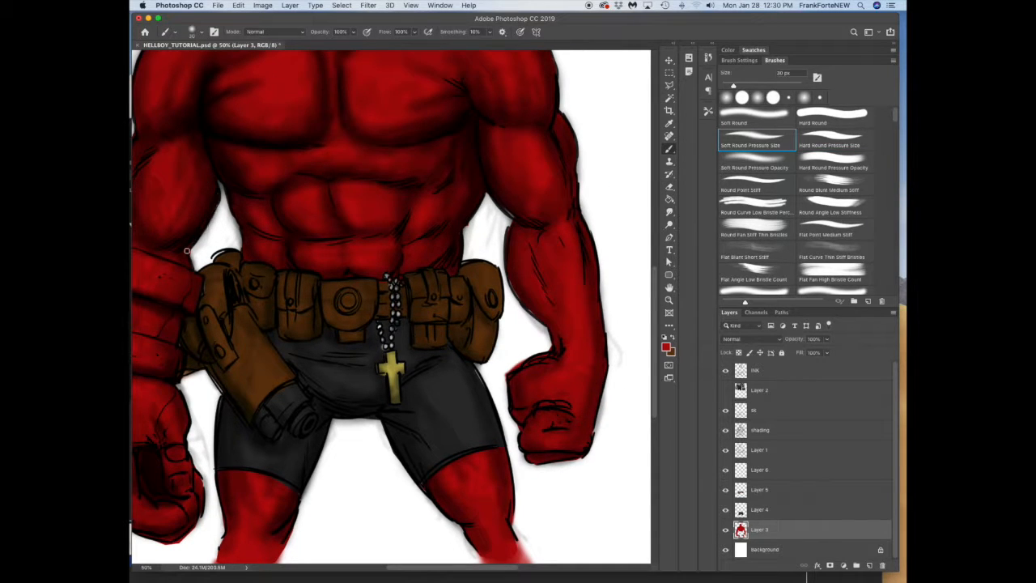
{"action": "left_click_drag", "start_coordinate": [512, 283], "coordinate": [544, 323]}
Step: Add a new layer directly above the red skin layer for the eyes
{"action": "left_click", "coordinate": [669, 300]}
{"action": "left_click", "coordinate": [586, 356], "text": "alt"}
{"action": "left_click_drag", "start_coordinate": [649, 303], "coordinate": [649, 276]}
{"action": "left_click", "coordinate": [670, 62]}
{"action": "left_click", "coordinate": [868, 564]}
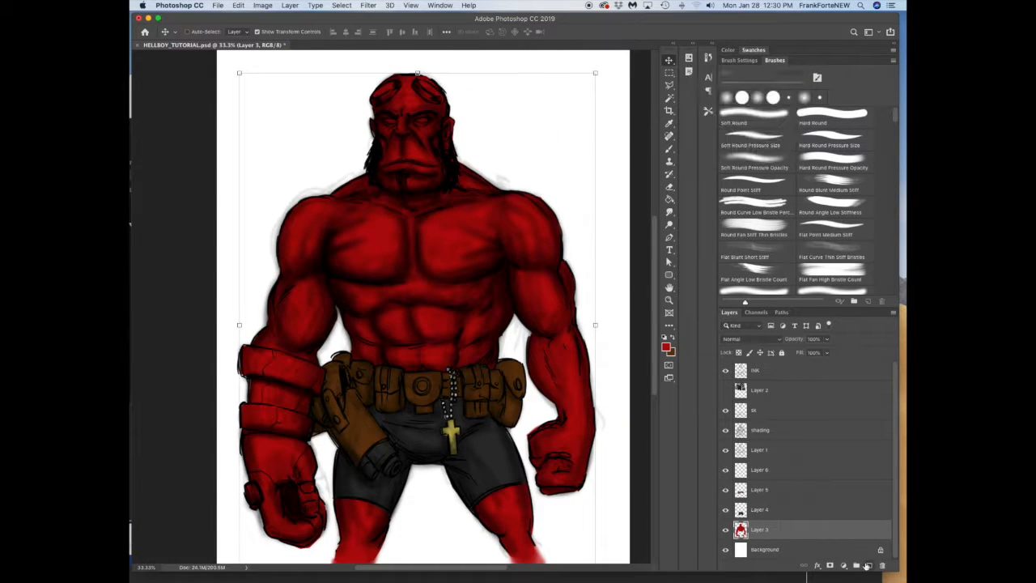
{"action": "left_click", "coordinate": [670, 300]}
{"action": "left_click", "coordinate": [401, 100]}
{"action": "left_click_drag", "start_coordinate": [655, 213], "coordinate": [654, 193]}
Step: Outline both eyes with the Polygonal Lasso as one selection
{"action": "left_click", "coordinate": [669, 85]}
{"action": "left_click", "coordinate": [367, 193]}
{"action": "left_click", "coordinate": [380, 192]}
{"action": "left_click", "coordinate": [395, 197]}
{"action": "left_click", "coordinate": [388, 202]}
{"action": "left_click", "coordinate": [376, 205]}
{"action": "left_click", "coordinate": [366, 192]}
{"action": "left_click", "coordinate": [429, 194], "text": "shift"}
{"action": "left_click", "coordinate": [446, 191]}
{"action": "left_click", "coordinate": [461, 194]}
{"action": "left_click", "coordinate": [449, 202]}
{"action": "left_click", "coordinate": [435, 202]}
{"action": "left_click", "coordinate": [429, 195]}
Step: Set the foreground color to light grey #cbcbbf, fill both selected eyes with the Paint Bucket, and deselect
{"action": "left_click", "coordinate": [669, 199]}
{"action": "left_click", "coordinate": [604, 208], "text": "alt"}
{"action": "left_click", "coordinate": [666, 346]}
{"action": "left_click", "coordinate": [335, 295]}
{"action": "left_click", "coordinate": [467, 382]}
{"action": "left_click", "coordinate": [340, 303]}
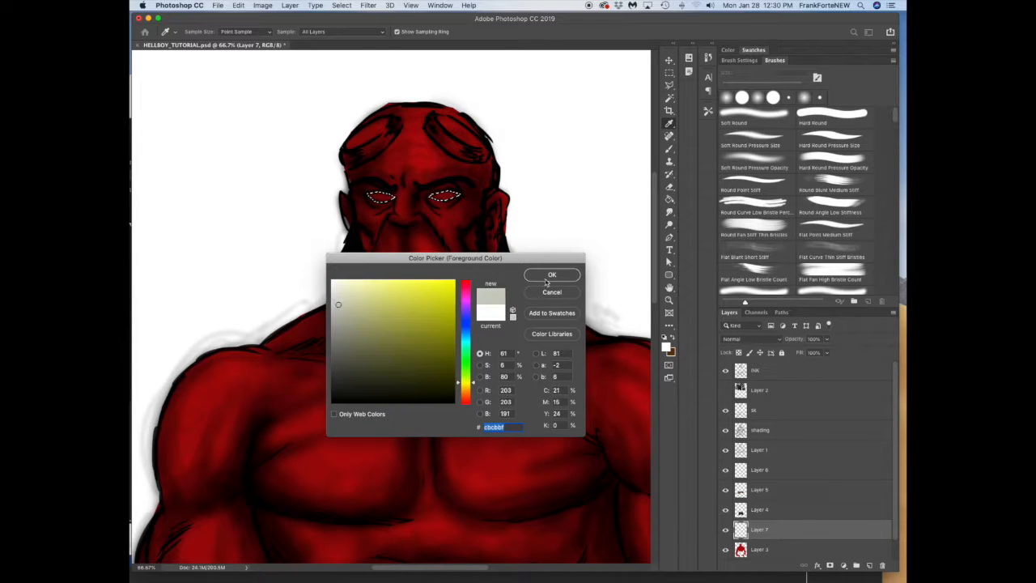
{"action": "left_click", "coordinate": [548, 278]}
{"action": "left_click", "coordinate": [382, 198]}
{"action": "left_click", "coordinate": [450, 198]}
{"action": "key", "text": "ctrl+d"}
Step: Brighten the centers of both eyes with a semi-transparent white soft brush and save the file
{"action": "key", "text": "b"}
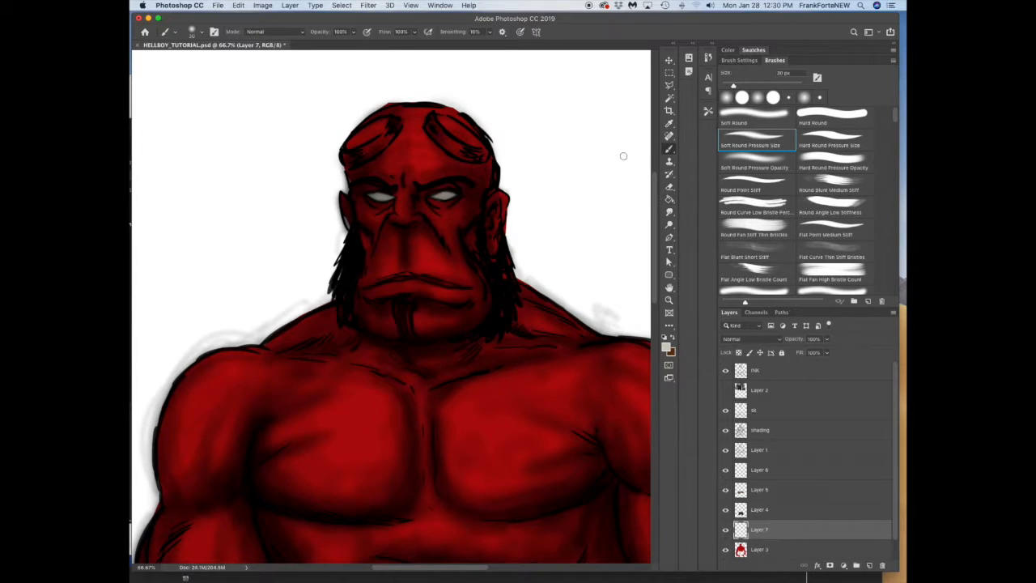
{"action": "key", "text": "5"}
{"action": "key", "text": "8"}
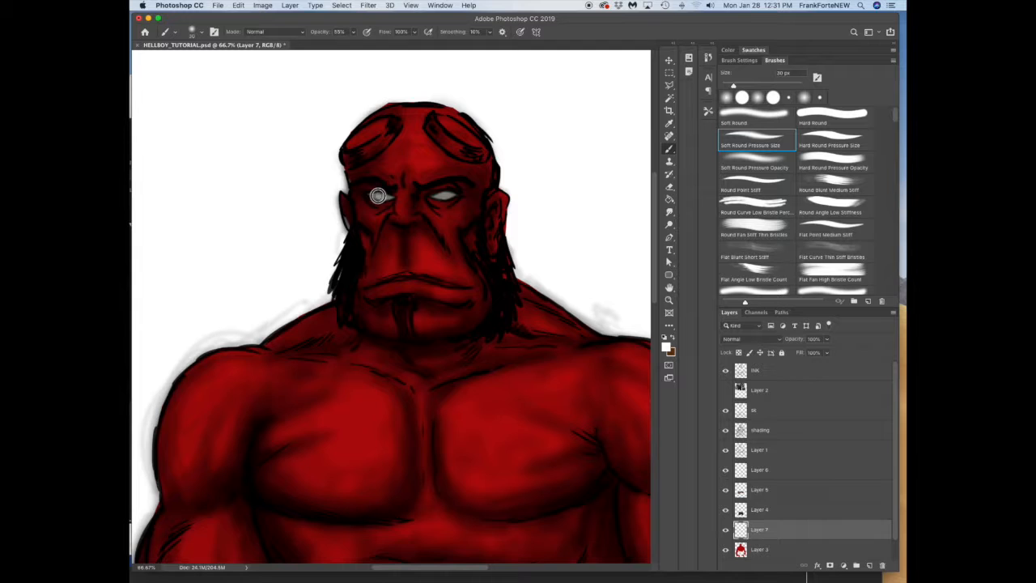
{"action": "left_click_drag", "start_coordinate": [438, 192], "coordinate": [445, 195]}
{"action": "key", "text": "ctrl+minus"}
{"action": "key", "text": "ctrl+minus"}
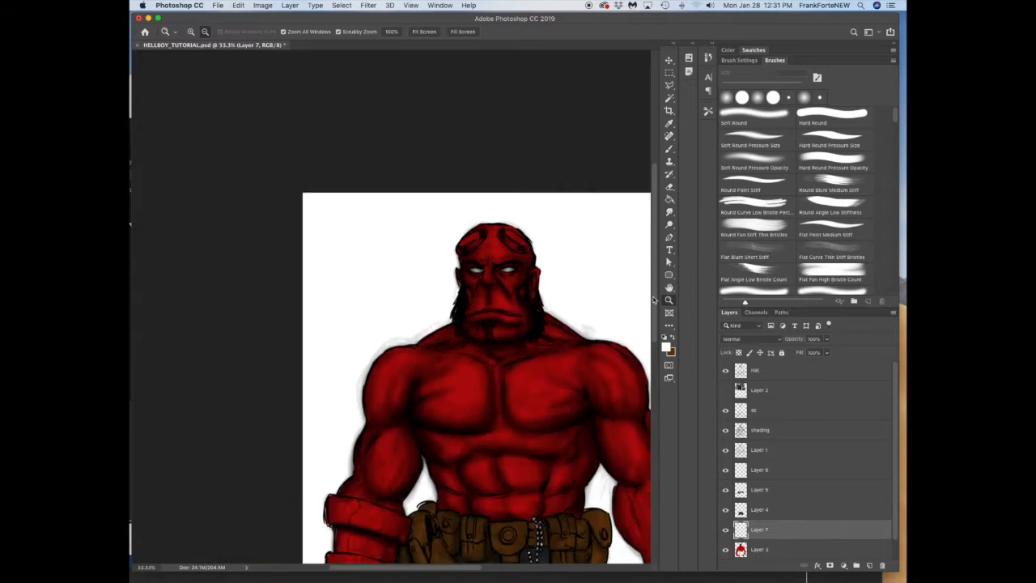
{"action": "key", "text": "v"}
{"action": "key", "text": "ctrl+s"}
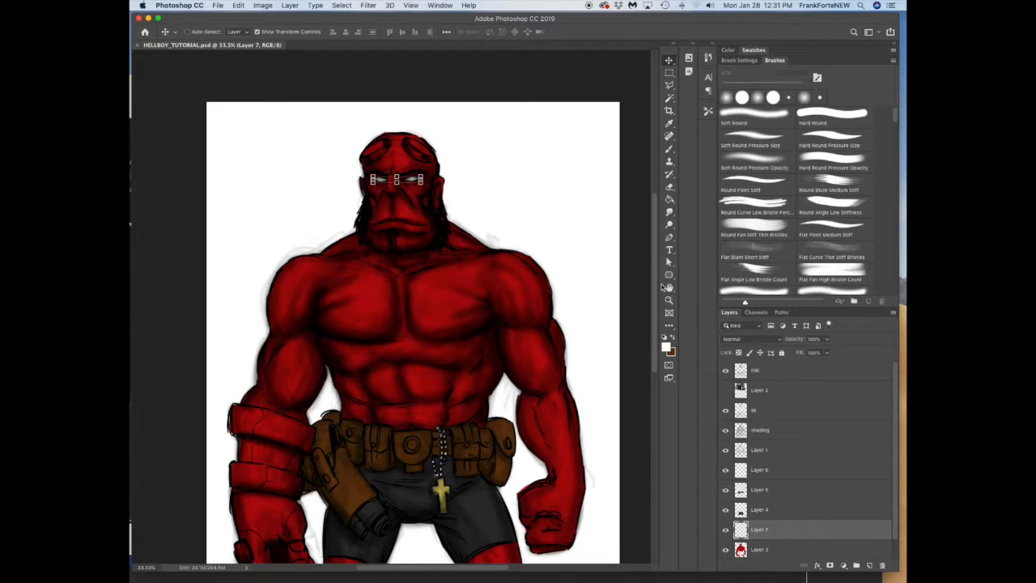
Step: Add a new layer directly above the shading layer and set the foreground color to a bright orange-red
{"action": "key", "text": "h"}
{"action": "scroll", "coordinate": [649, 317], "scroll_direction": "down", "scroll_amount": 2}
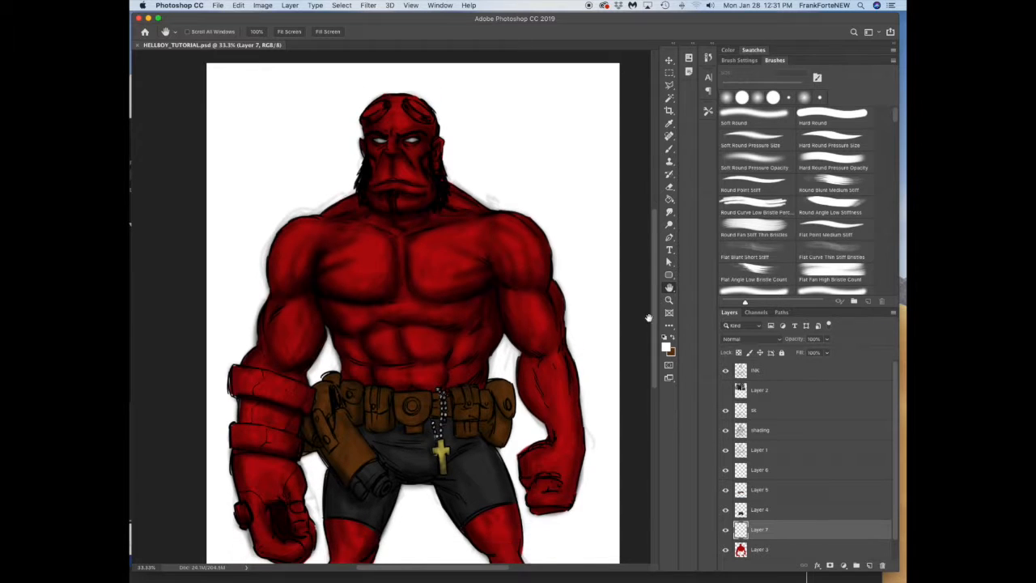
{"action": "left_click", "coordinate": [760, 434]}
{"action": "left_click", "coordinate": [867, 565]}
{"action": "key", "text": "b"}
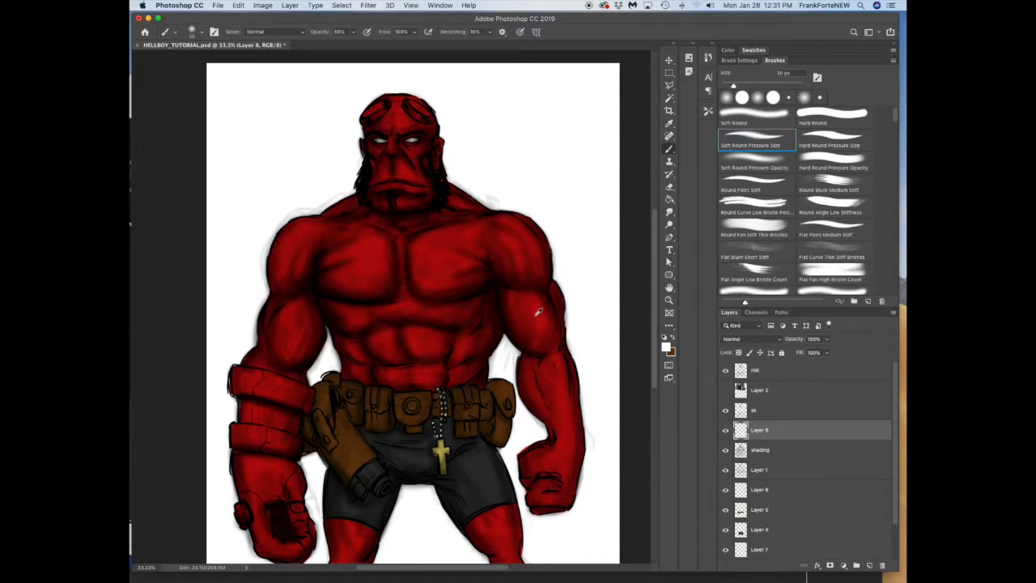
{"action": "left_click", "coordinate": [666, 346]}
{"action": "left_click_drag", "start_coordinate": [472, 397], "coordinate": [472, 398]}
{"action": "left_click", "coordinate": [430, 290]}
{"action": "left_click", "coordinate": [551, 274]}
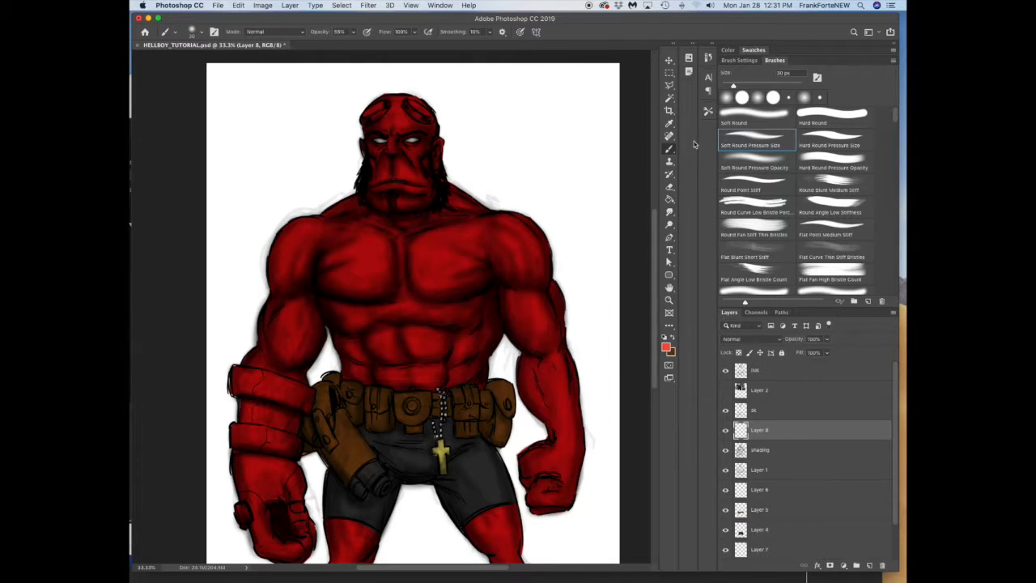
Step: Paint orange-red highlight strokes on the chest muscles with the Round Curve Low Bristle brush at 30 px
{"action": "left_click", "coordinate": [762, 202]}
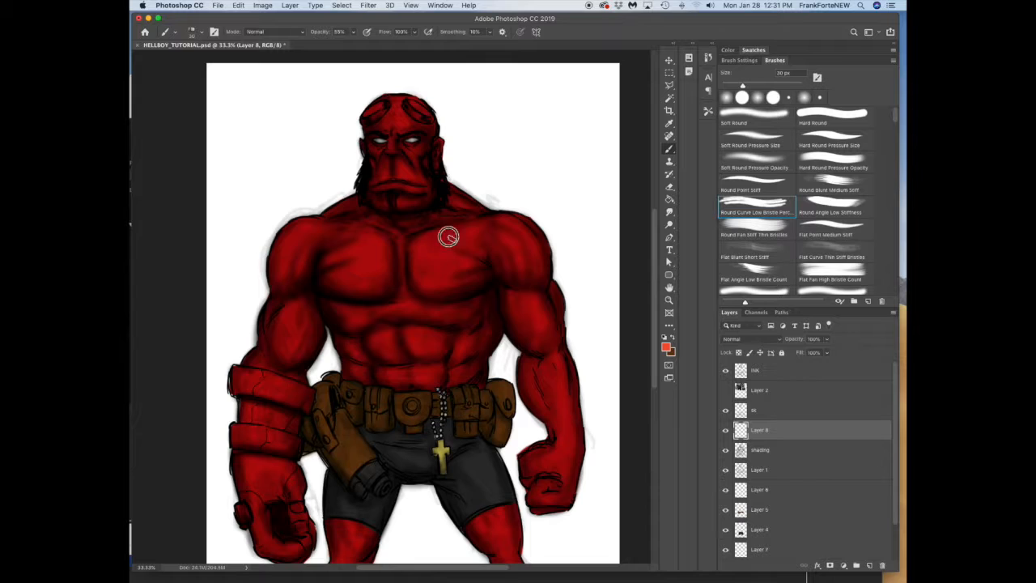
{"action": "left_click_drag", "start_coordinate": [433, 246], "coordinate": [459, 244]}
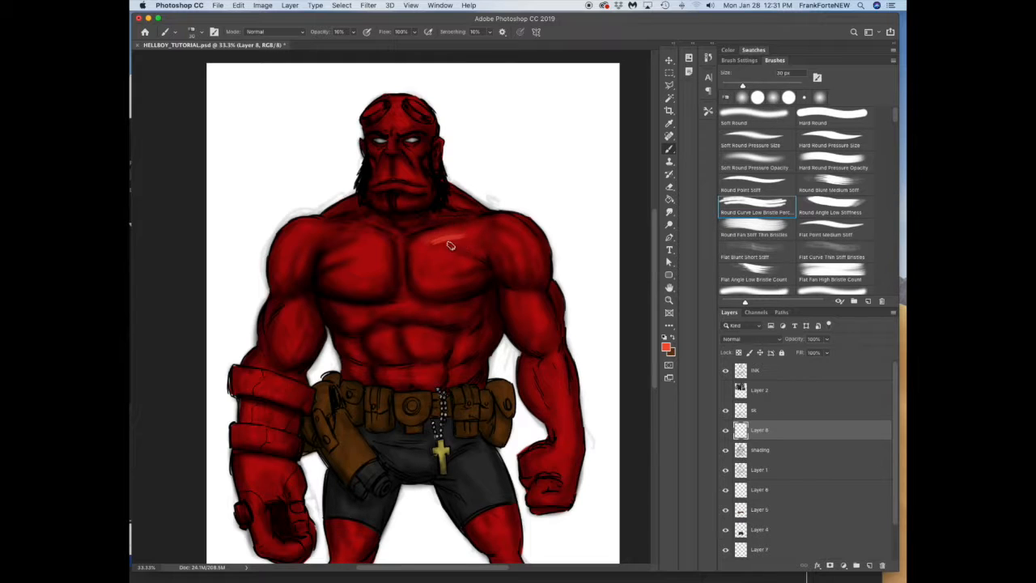
{"action": "left_click_drag", "start_coordinate": [459, 242], "coordinate": [444, 241]}
{"action": "mouse_move", "coordinate": [329, 256]}
{"action": "left_mouse_down"}
{"action": "mouse_move", "coordinate": [380, 250]}
{"action": "mouse_move", "coordinate": [361, 267]}
{"action": "left_mouse_up"}
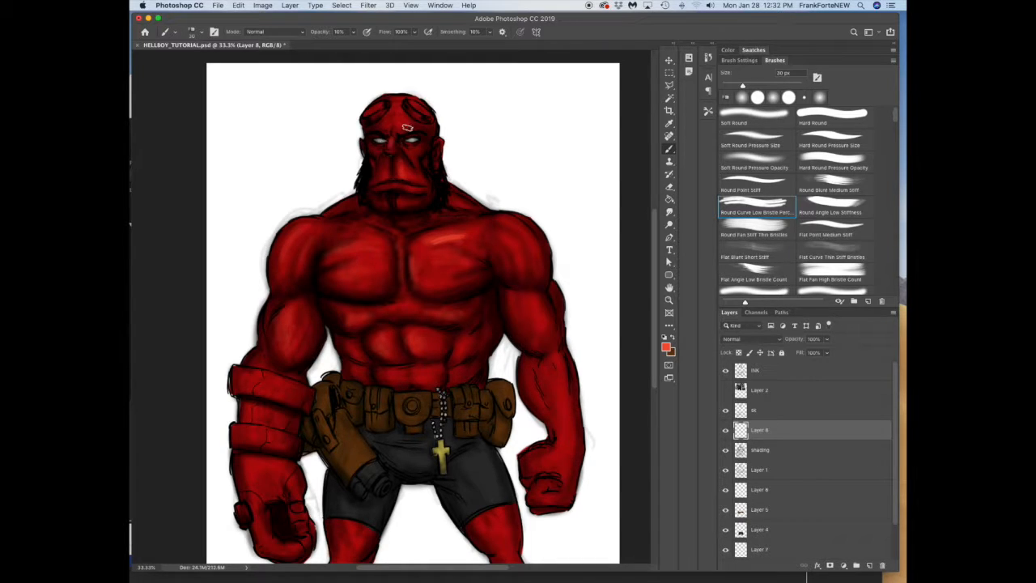
Step: Paint soft highlights over the arms, chest and large stone hand with the Soft Round Pressure Size brush at about 40 px
{"action": "left_click", "coordinate": [773, 146]}
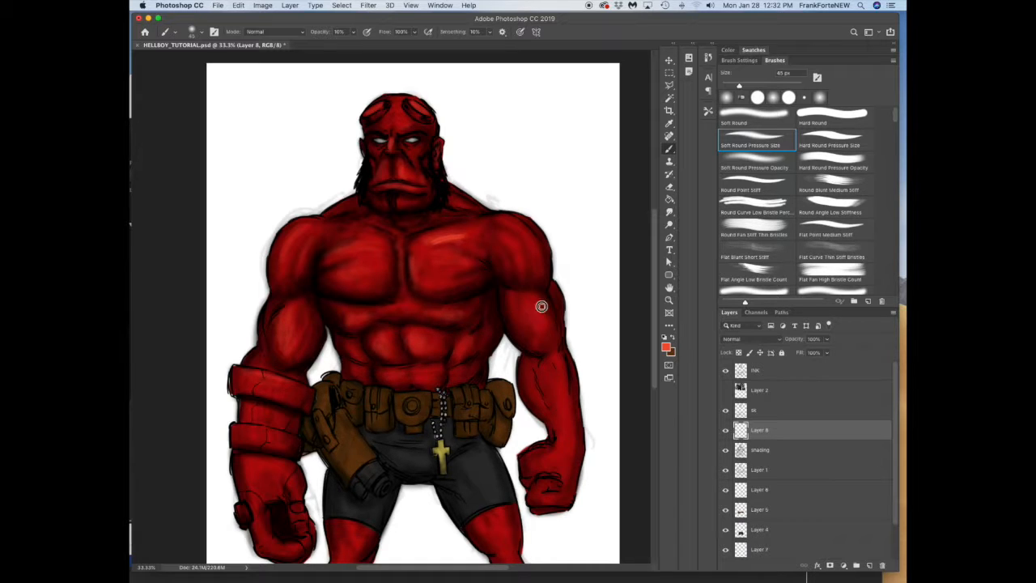
{"action": "left_click_drag", "start_coordinate": [537, 305], "coordinate": [538, 292]}
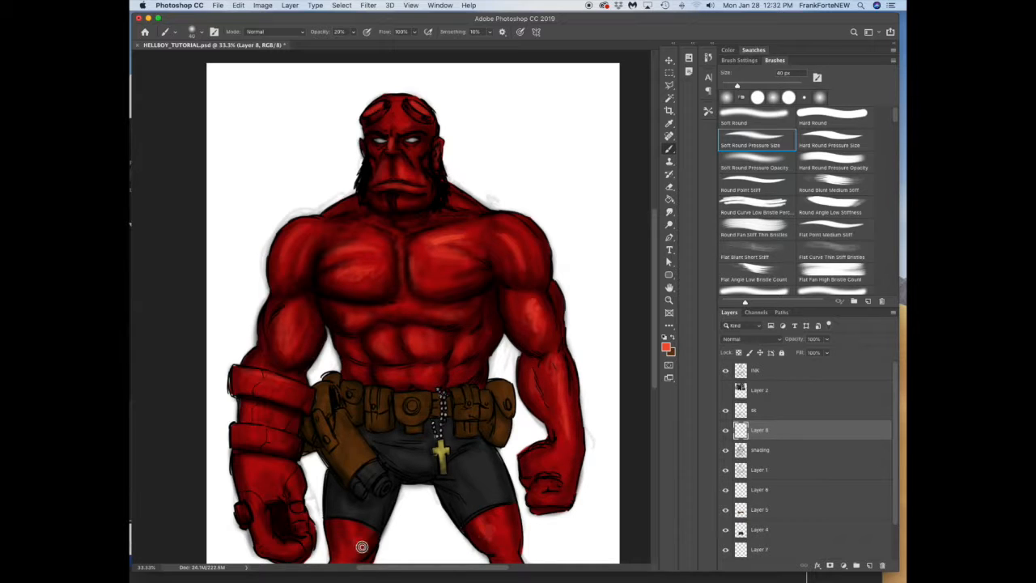
{"action": "left_click_drag", "start_coordinate": [244, 467], "coordinate": [269, 544]}
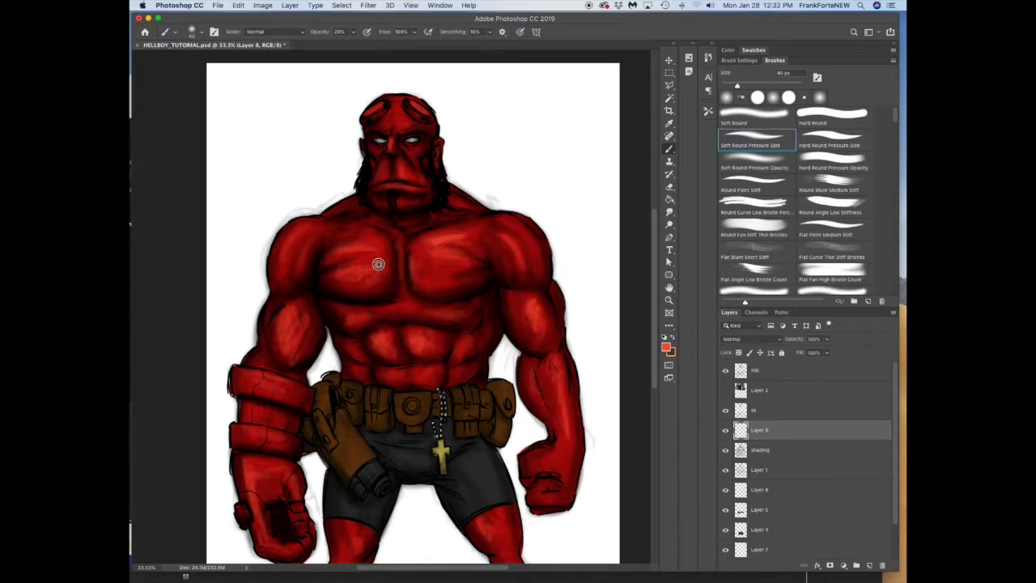
{"action": "left_click", "coordinate": [671, 61]}
{"action": "scroll", "coordinate": [658, 286], "scroll_direction": "up", "scroll_amount": 1}
{"action": "left_click", "coordinate": [668, 152]}
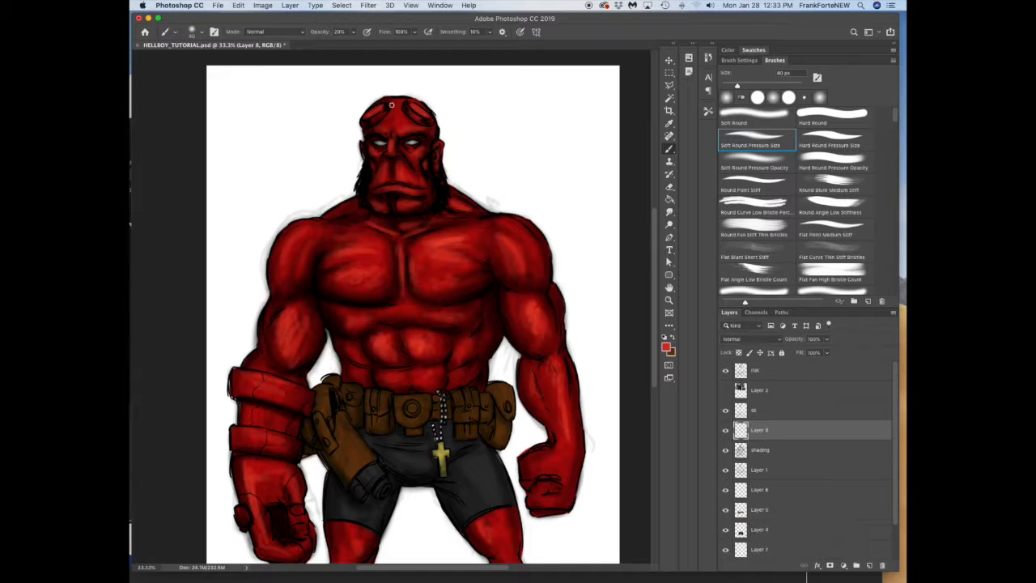
Step: Set the foreground color to golden yellow and add warm highlights to the shoulders, abs, lip and stone gauntlet
{"action": "left_click", "coordinate": [666, 347]}
{"action": "left_click", "coordinate": [468, 395]}
{"action": "key", "text": "Return"}
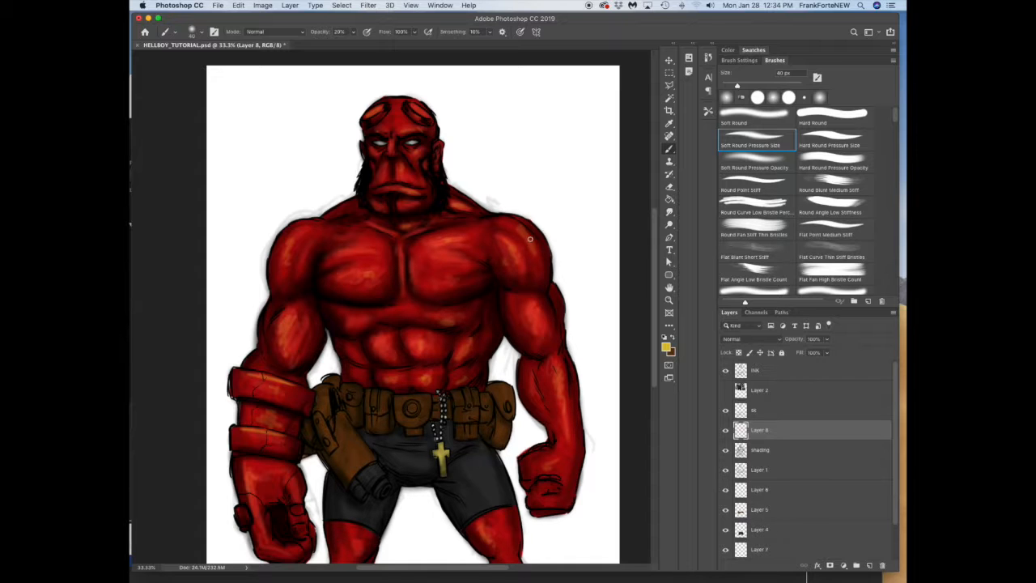
Step: Blend the highlights on the face with the Smudge tool, adjusting its brush size
{"action": "left_click", "coordinate": [669, 211]}
{"action": "key", "text": "bracketleft"}
{"action": "key", "text": "bracketleft"}
{"action": "key", "text": "bracketleft"}
{"action": "key", "text": "bracketleft"}
{"action": "key", "text": "bracketleft"}
{"action": "key", "text": "bracketleft"}
{"action": "key", "text": "bracketright"}
{"action": "key", "text": "bracketright"}
{"action": "key", "text": "bracketright"}
{"action": "key", "text": "bracketright"}
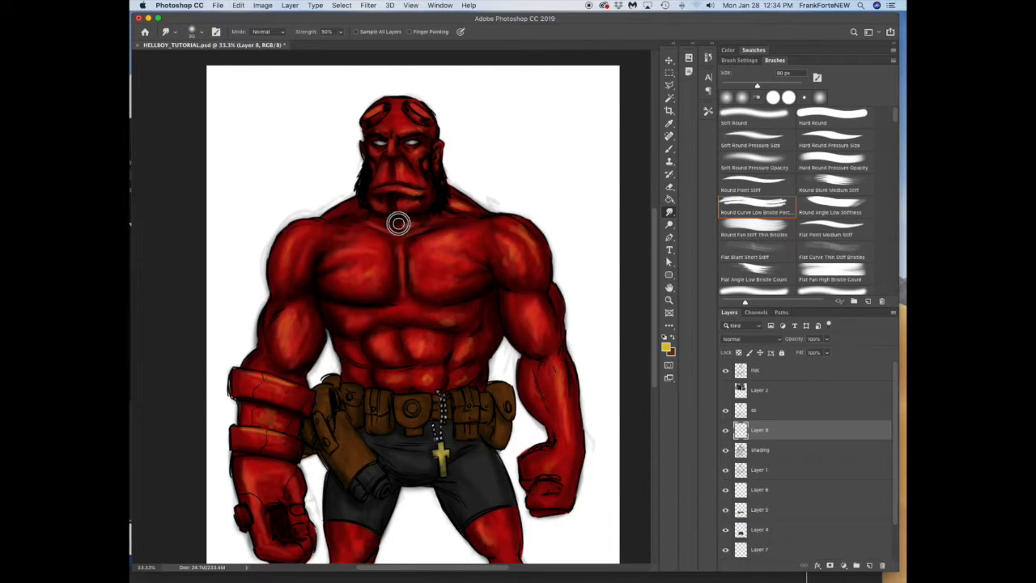
{"action": "left_click_drag", "start_coordinate": [408, 179], "coordinate": [417, 124]}
Step: Return to the Brush tool and rename the skin highlight layer as "h lights"
{"action": "left_click", "coordinate": [760, 530]}
{"action": "key", "text": "b"}
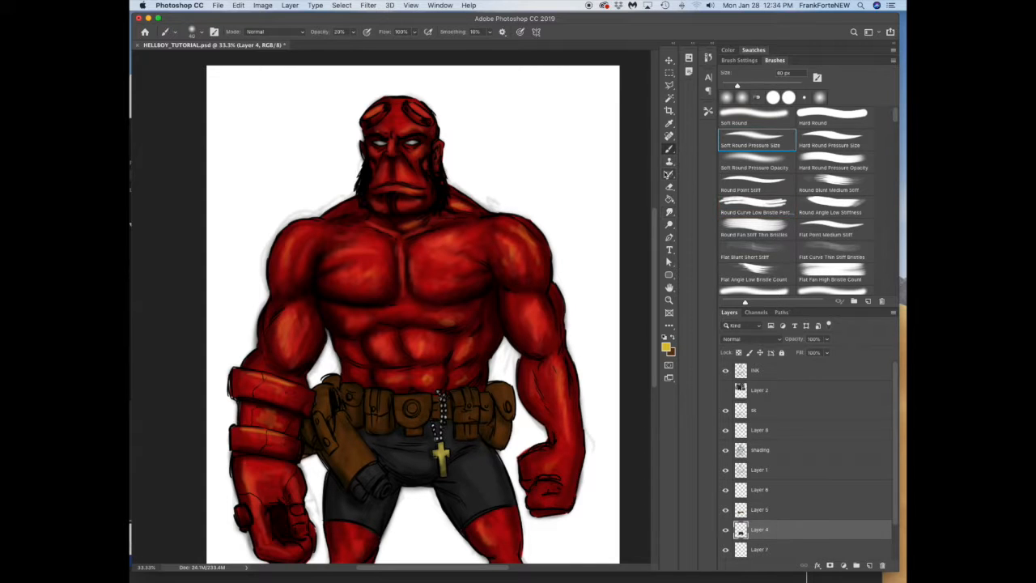
{"action": "left_click", "coordinate": [756, 430]}
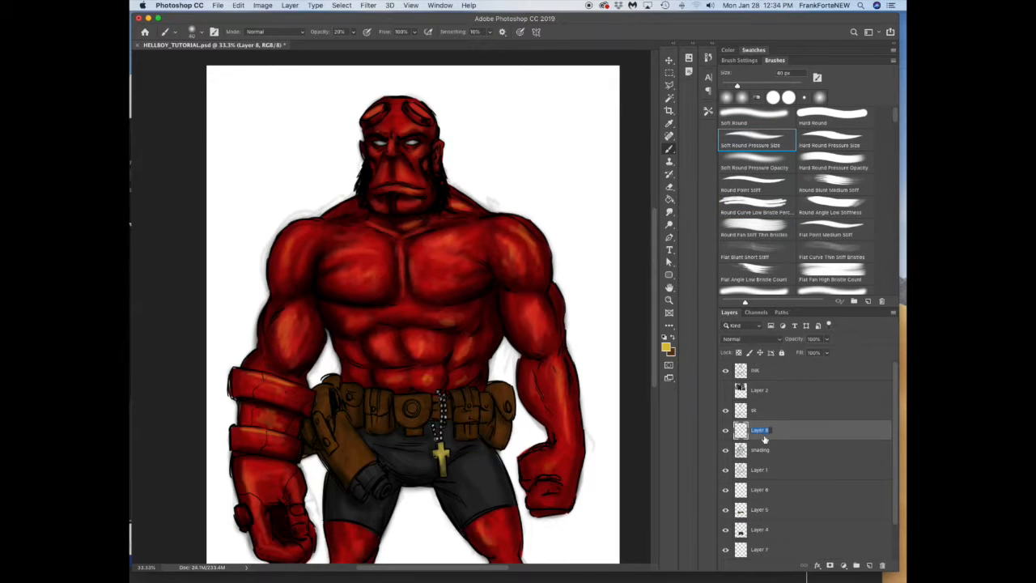
{"action": "type", "text": "hi lights"}
{"action": "key", "text": "Return"}
Step: Set the foreground color to grey #928f8f and paint highlights on the black shorts
{"action": "left_click", "coordinate": [666, 346]}
{"action": "left_click", "coordinate": [405, 470]}
{"action": "left_click", "coordinate": [333, 332]}
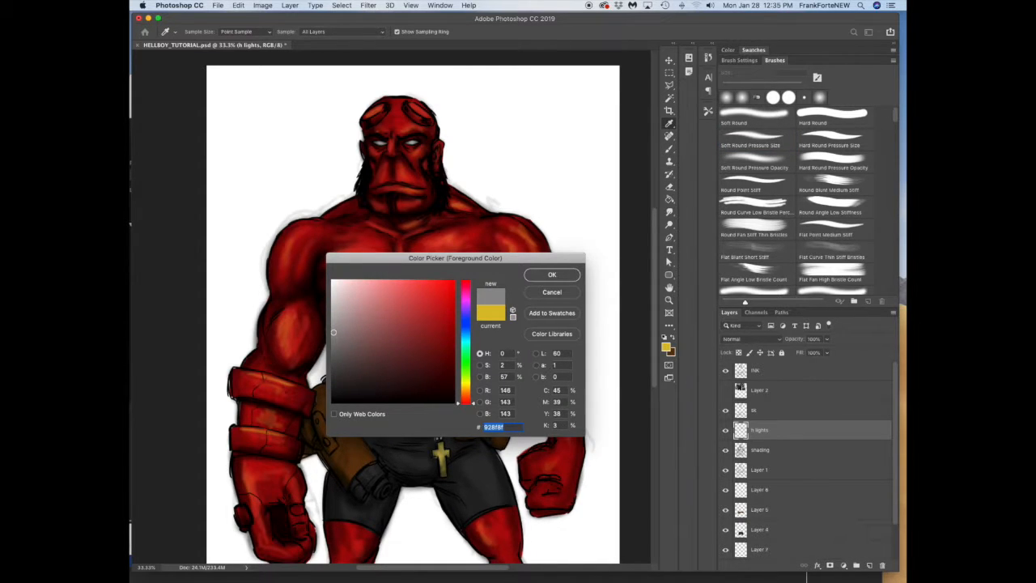
{"action": "left_click", "coordinate": [465, 335]}
{"action": "key", "text": "Return"}
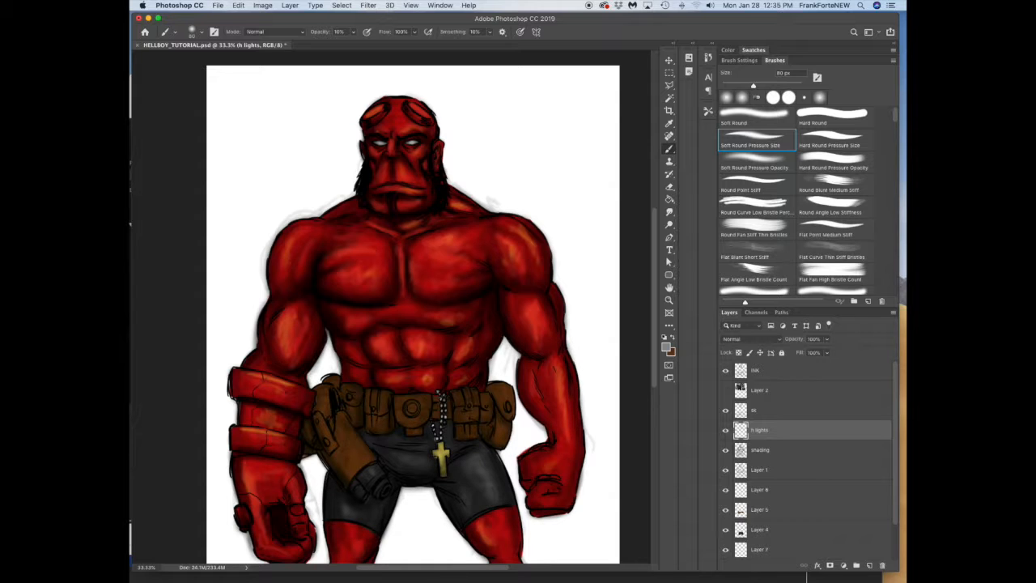
Step: Pick a new foreground color, paint highlights on the belt pouches and holster, and save the file
{"action": "left_click", "coordinate": [666, 346]}
{"action": "left_click", "coordinate": [432, 310]}
{"action": "left_click", "coordinate": [552, 273]}
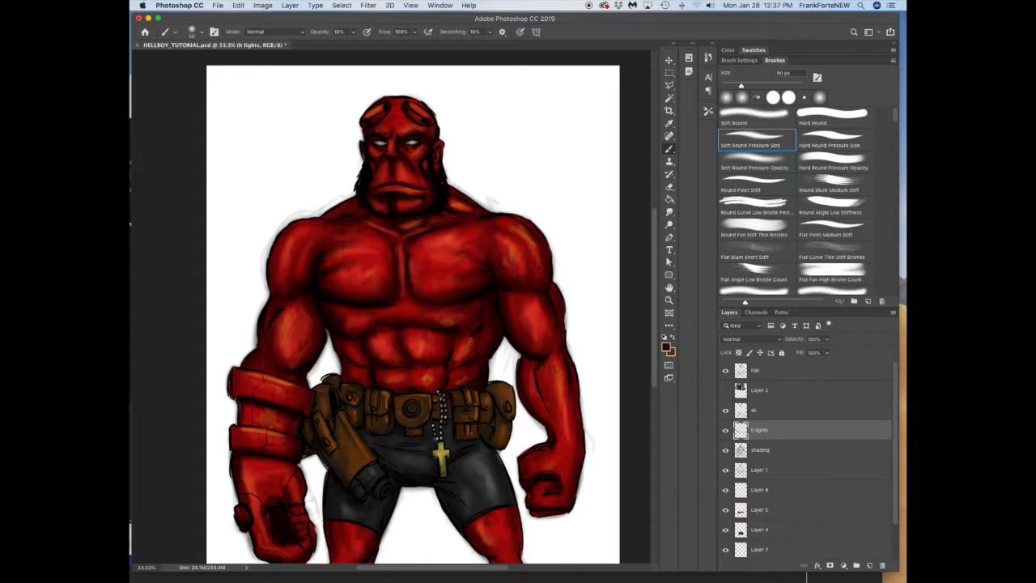
{"action": "key", "text": "super+0"}
{"action": "key", "text": "v"}
{"action": "key", "text": "super+s"}
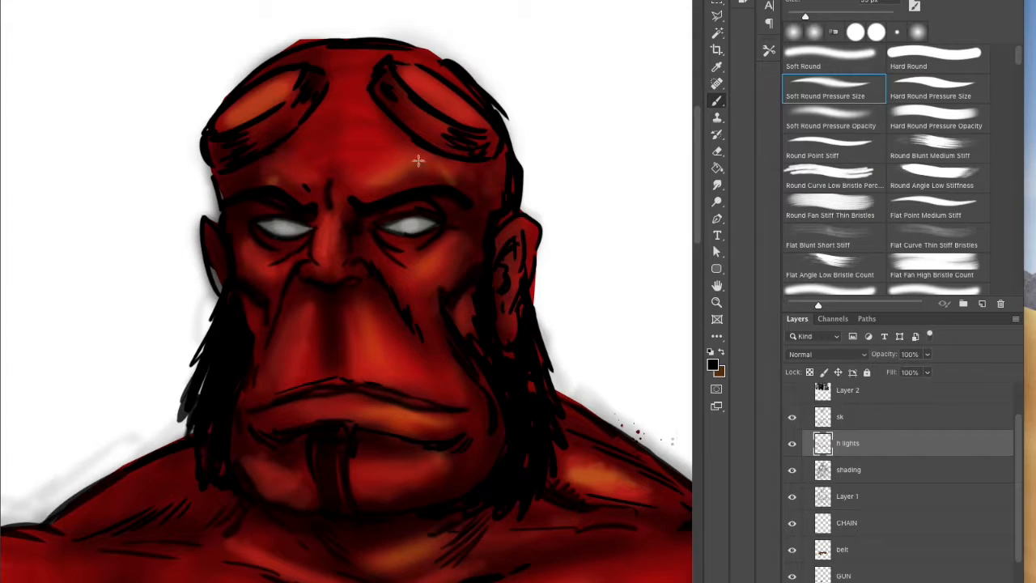
Step: Set up the Hard Round Pressure Opacity brush for detail work on the head
{"action": "left_click", "coordinate": [408, 167], "text": "alt"}
{"action": "key", "text": "bracketright"}
{"action": "key", "text": "bracketright"}
{"action": "key", "text": "period"}
{"action": "key", "text": "period"}
{"action": "key", "text": "period"}
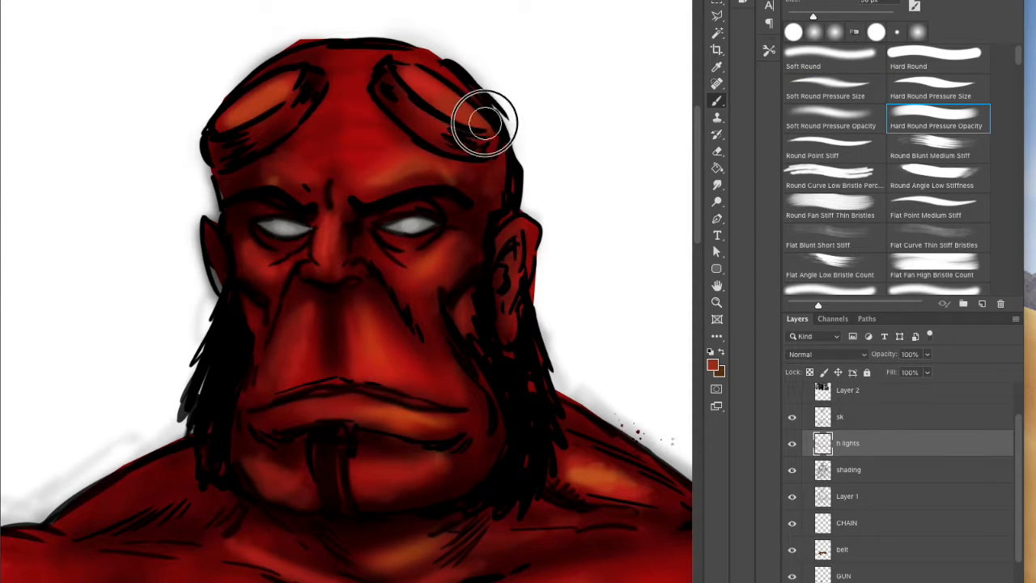
Step: Sample nearby highlight colors and paint an orange accent on the shaded edge of the horn stump with a smaller brush
{"action": "left_click", "coordinate": [583, 455], "text": "alt"}
{"action": "key", "text": "bracketleft"}
{"action": "key", "text": "bracketleft"}
{"action": "left_click", "coordinate": [238, 169], "text": "alt"}
{"action": "left_click_drag", "start_coordinate": [216, 284], "coordinate": [220, 275]}
{"action": "left_click", "coordinate": [486, 135], "text": "alt"}
{"action": "left_click", "coordinate": [603, 474], "text": "alt"}
Step: Set the foreground color to orange and paint a highlight on the cheekbone below the eye
{"action": "left_click", "coordinate": [712, 365]}
{"action": "left_click", "coordinate": [399, 293]}
{"action": "left_click", "coordinate": [455, 424]}
{"action": "left_click", "coordinate": [564, 270]}
{"action": "mouse_move", "coordinate": [439, 245]}
{"action": "left_mouse_down"}
{"action": "mouse_move", "coordinate": [428, 259]}
{"action": "mouse_move", "coordinate": [448, 246]}
{"action": "left_mouse_up"}
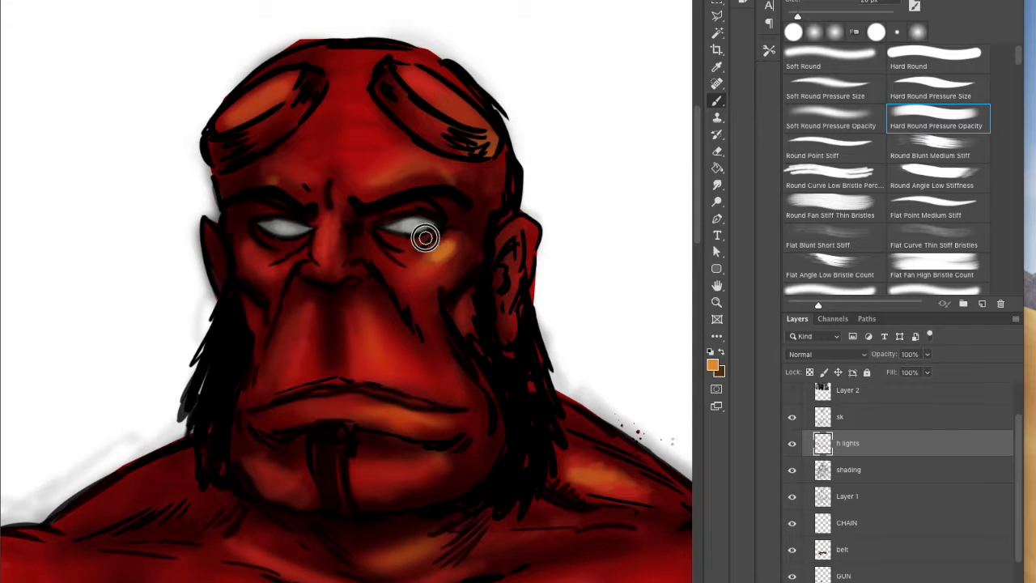
Step: Paint orange highlights on the nose, the cheek fold and the groove above the upper lip with a finer brush
{"action": "mouse_move", "coordinate": [338, 238]}
{"action": "left_mouse_down"}
{"action": "mouse_move", "coordinate": [331, 245]}
{"action": "mouse_move", "coordinate": [359, 266]}
{"action": "mouse_move", "coordinate": [358, 282]}
{"action": "mouse_move", "coordinate": [322, 368]}
{"action": "mouse_move", "coordinate": [321, 302]}
{"action": "mouse_move", "coordinate": [364, 313]}
{"action": "mouse_move", "coordinate": [411, 372]}
{"action": "mouse_move", "coordinate": [412, 287]}
{"action": "mouse_move", "coordinate": [435, 340]}
{"action": "left_mouse_up"}
{"action": "left_click", "coordinate": [330, 322], "text": "alt"}
{"action": "mouse_move", "coordinate": [327, 340]}
{"action": "left_mouse_down"}
{"action": "mouse_move", "coordinate": [314, 305]}
{"action": "mouse_move", "coordinate": [313, 350]}
{"action": "left_mouse_up"}
{"action": "left_click", "coordinate": [355, 331], "text": "alt"}
{"action": "left_click", "coordinate": [444, 220], "text": "alt"}
{"action": "key", "text": "bracketleft"}
{"action": "key", "text": "bracketleft"}
{"action": "key", "text": "bracketleft"}
{"action": "key", "text": "bracketleft"}
{"action": "left_click_drag", "start_coordinate": [320, 366], "coordinate": [318, 329]}
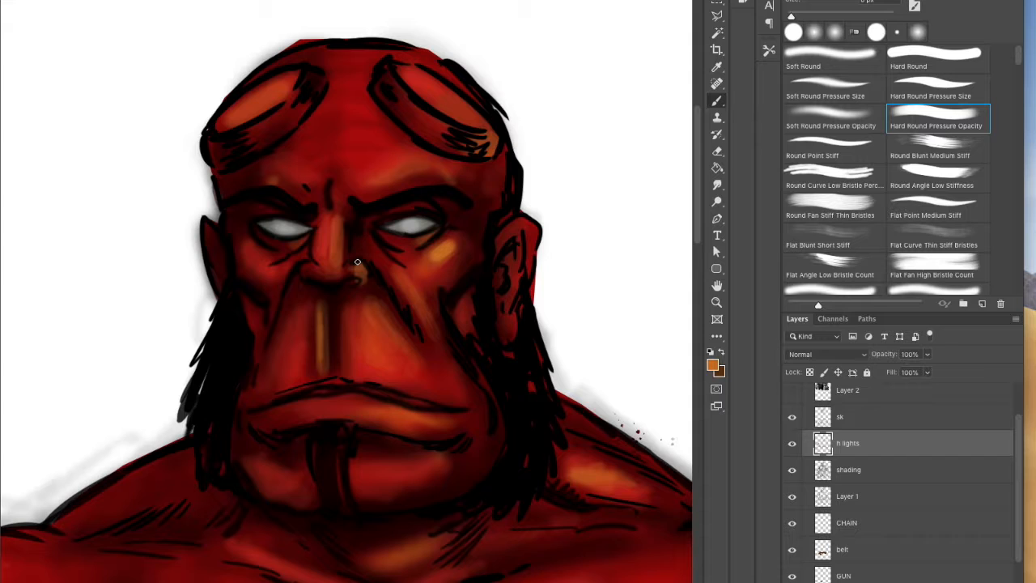
Step: Set a lighter orange foreground color, enlarge the brush to 15 px, and highlight the ear and the jaw edge
{"action": "left_click", "coordinate": [712, 364]}
{"action": "left_click", "coordinate": [562, 266]}
{"action": "key", "text": "bracketright"}
{"action": "key", "text": "bracketright"}
{"action": "mouse_move", "coordinate": [512, 230]}
{"action": "left_mouse_down"}
{"action": "mouse_move", "coordinate": [528, 235]}
{"action": "mouse_move", "coordinate": [525, 264]}
{"action": "left_mouse_up"}
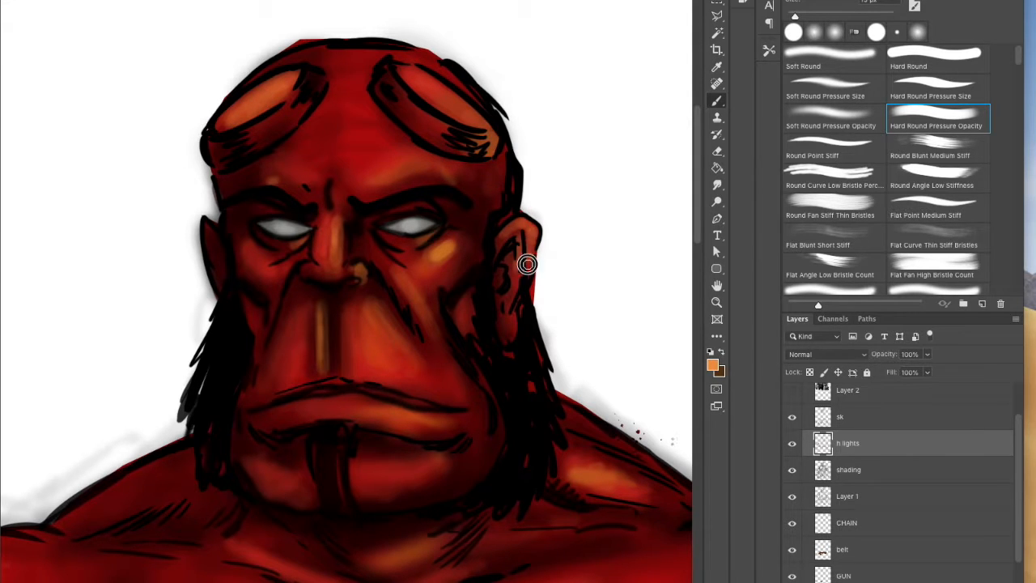
{"action": "left_click_drag", "start_coordinate": [484, 443], "coordinate": [474, 363]}
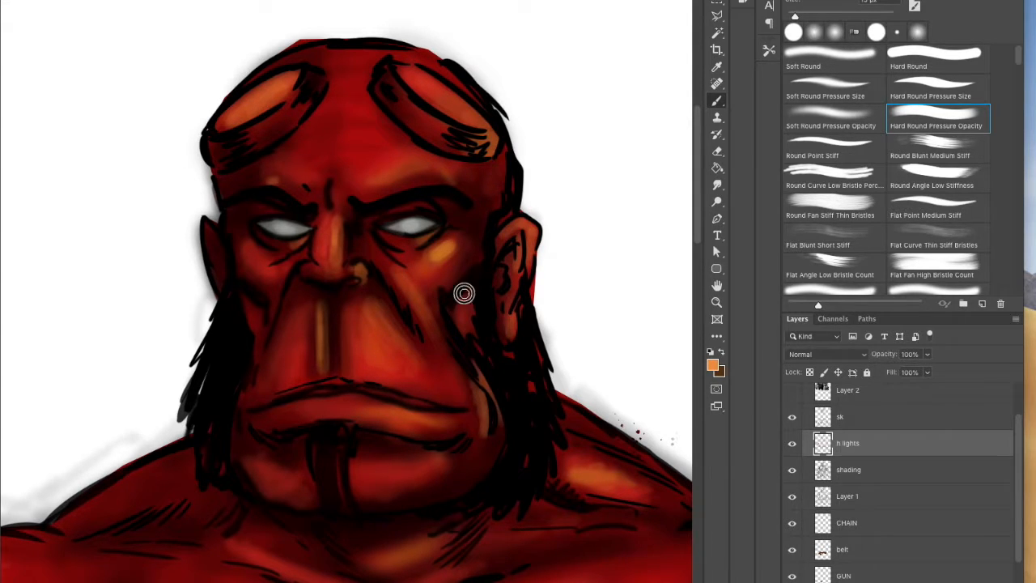
Step: Highlight the brow and nose bridge, and blend the tones above the upper lip using sampled colors
{"action": "mouse_move", "coordinate": [340, 231]}
{"action": "left_mouse_down"}
{"action": "mouse_move", "coordinate": [340, 181]}
{"action": "mouse_move", "coordinate": [261, 169]}
{"action": "mouse_move", "coordinate": [315, 174]}
{"action": "left_mouse_up"}
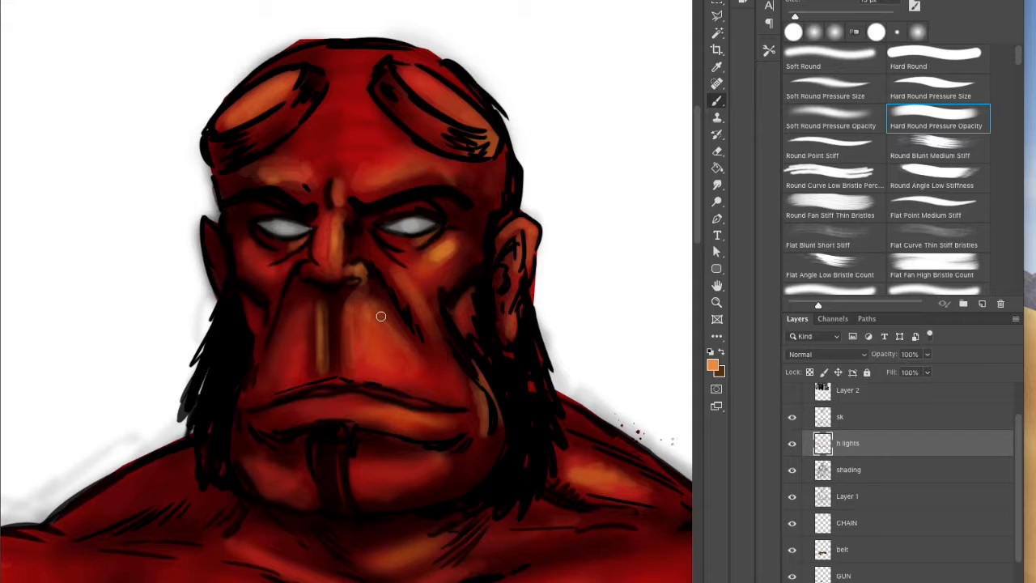
{"action": "left_click_drag", "start_coordinate": [378, 337], "coordinate": [401, 355]}
{"action": "left_click", "coordinate": [348, 359], "text": "alt"}
{"action": "left_click", "coordinate": [333, 340], "text": "alt"}
{"action": "left_click_drag", "start_coordinate": [327, 353], "coordinate": [328, 322]}
{"action": "left_click", "coordinate": [342, 340], "text": "alt"}
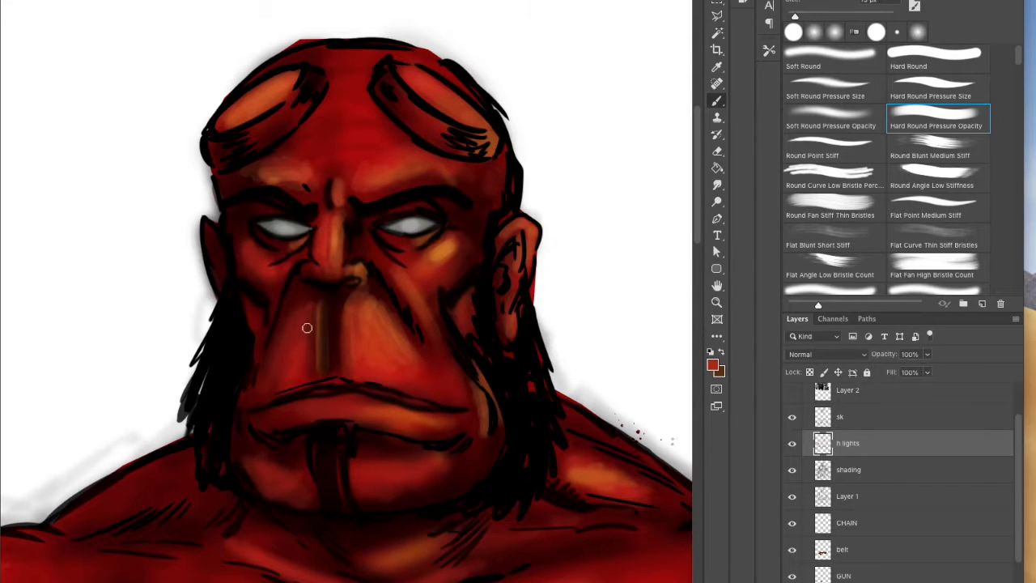
{"action": "left_click", "coordinate": [332, 309], "text": "alt"}
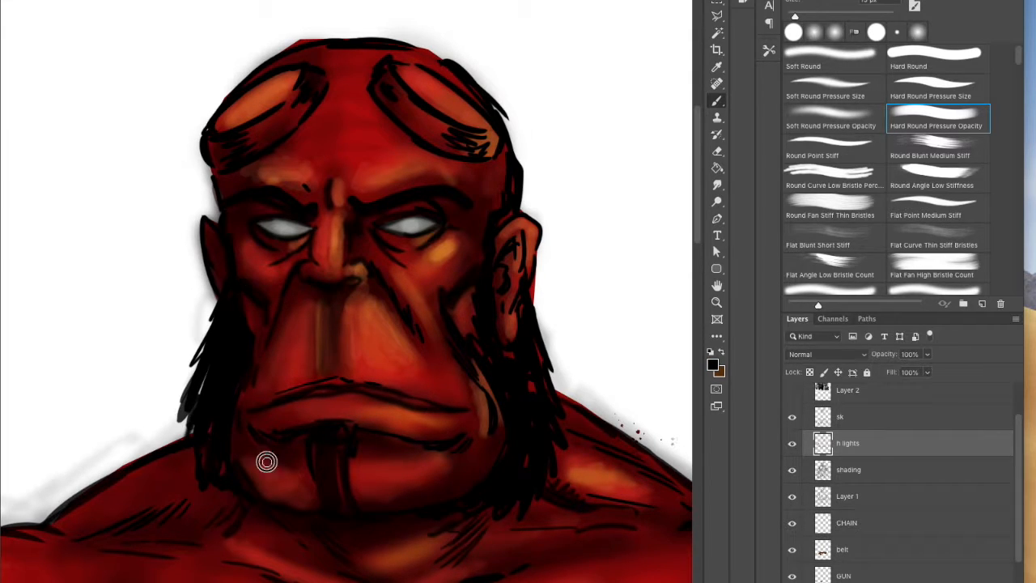
Step: Sample skin and highlight colors and brighten the lips, chin and jaw
{"action": "left_click", "coordinate": [303, 453], "text": "alt"}
{"action": "left_click", "coordinate": [482, 408], "text": "alt"}
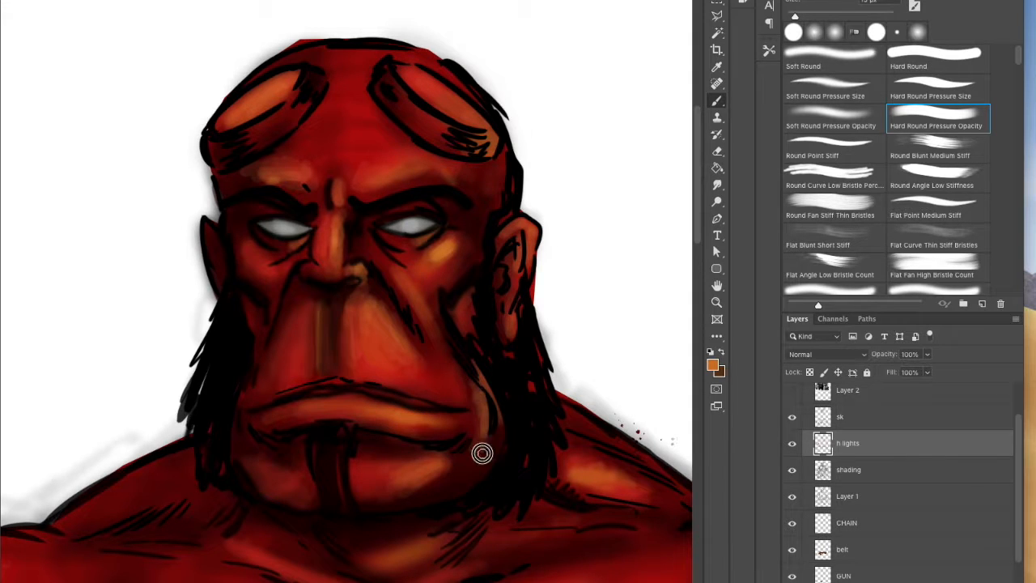
{"action": "left_click", "coordinate": [462, 311], "text": "alt"}
{"action": "left_click", "coordinate": [407, 115], "text": "alt"}
{"action": "left_click", "coordinate": [296, 104], "text": "alt"}
{"action": "left_click", "coordinate": [439, 238], "text": "alt"}
Step: Paint orange highlights along the side of the horn stump above the darker side of the face
{"action": "left_click_drag", "start_coordinate": [275, 119], "coordinate": [294, 123]}
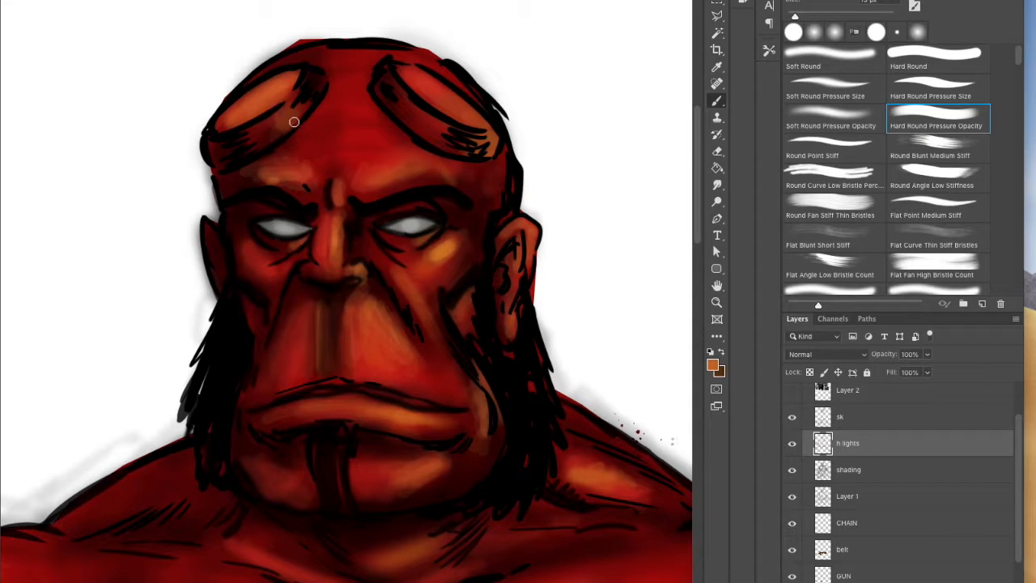
{"action": "left_click", "coordinate": [282, 123], "text": "alt"}
{"action": "mouse_move", "coordinate": [281, 110]}
{"action": "left_mouse_down"}
{"action": "mouse_move", "coordinate": [257, 84]}
{"action": "mouse_move", "coordinate": [223, 122]}
{"action": "left_mouse_up"}
Step: Enlarge the brush to about 35 px, sample a near-black tone, and darken the shadowed side of the face
{"action": "key", "text": "bracketright"}
{"action": "key", "text": "bracketright"}
{"action": "key", "text": "bracketright"}
{"action": "key", "text": "bracketright"}
{"action": "mouse_move", "coordinate": [369, 91]}
{"action": "left_mouse_down"}
{"action": "mouse_move", "coordinate": [410, 134]}
{"action": "mouse_move", "coordinate": [370, 75]}
{"action": "left_mouse_up"}
{"action": "mouse_move", "coordinate": [235, 223]}
{"action": "left_mouse_down"}
{"action": "mouse_move", "coordinate": [239, 256]}
{"action": "mouse_move", "coordinate": [215, 475]}
{"action": "left_mouse_up"}
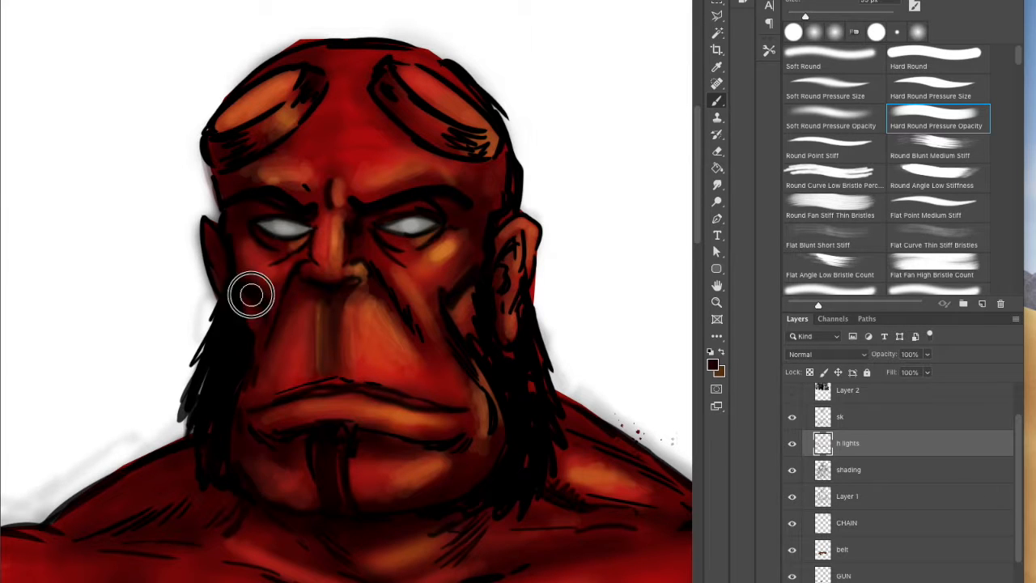
Step: Set the foreground color to dark purple and paint rim light along the shadowed side of the face and jaw
{"action": "left_click", "coordinate": [714, 365]}
{"action": "left_click", "coordinate": [452, 323]}
{"action": "left_click", "coordinate": [426, 351]}
{"action": "left_click", "coordinate": [420, 314]}
{"action": "key", "text": "Return"}
{"action": "mouse_move", "coordinate": [257, 317]}
{"action": "left_mouse_down"}
{"action": "mouse_move", "coordinate": [236, 267]}
{"action": "mouse_move", "coordinate": [250, 203]}
{"action": "mouse_move", "coordinate": [236, 190]}
{"action": "left_mouse_up"}
{"action": "left_click_drag", "start_coordinate": [233, 447], "coordinate": [259, 480]}
Step: Extend the dark purple rim light along the neck slope and the outer edge of the gauntlet arm's shoulder
{"action": "mouse_move", "coordinate": [182, 450]}
{"action": "left_mouse_down"}
{"action": "mouse_move", "coordinate": [152, 461]}
{"action": "mouse_move", "coordinate": [114, 506]}
{"action": "mouse_move", "coordinate": [145, 489]}
{"action": "left_mouse_up"}
{"action": "left_click", "coordinate": [716, 302]}
{"action": "left_click", "coordinate": [595, 354], "text": "alt"}
{"action": "left_click", "coordinate": [716, 286]}
{"action": "left_click_drag", "start_coordinate": [567, 340], "coordinate": [590, 205]}
{"action": "left_click", "coordinate": [716, 101]}
{"action": "mouse_move", "coordinate": [122, 432]}
{"action": "left_mouse_down"}
{"action": "mouse_move", "coordinate": [129, 542]}
{"action": "mouse_move", "coordinate": [132, 523]}
{"action": "left_mouse_up"}
{"action": "left_click", "coordinate": [227, 502], "text": "alt"}
{"action": "mouse_move", "coordinate": [131, 447]}
{"action": "left_mouse_down"}
{"action": "mouse_move", "coordinate": [156, 369]}
{"action": "mouse_move", "coordinate": [143, 554]}
{"action": "left_mouse_up"}
Step: Set the foreground color to a brighter blue-violet and strengthen the rim light on the side of the face
{"action": "left_click", "coordinate": [370, 286], "text": "alt"}
{"action": "left_click", "coordinate": [712, 365]}
{"action": "left_click", "coordinate": [414, 337]}
{"action": "left_click", "coordinate": [454, 313]}
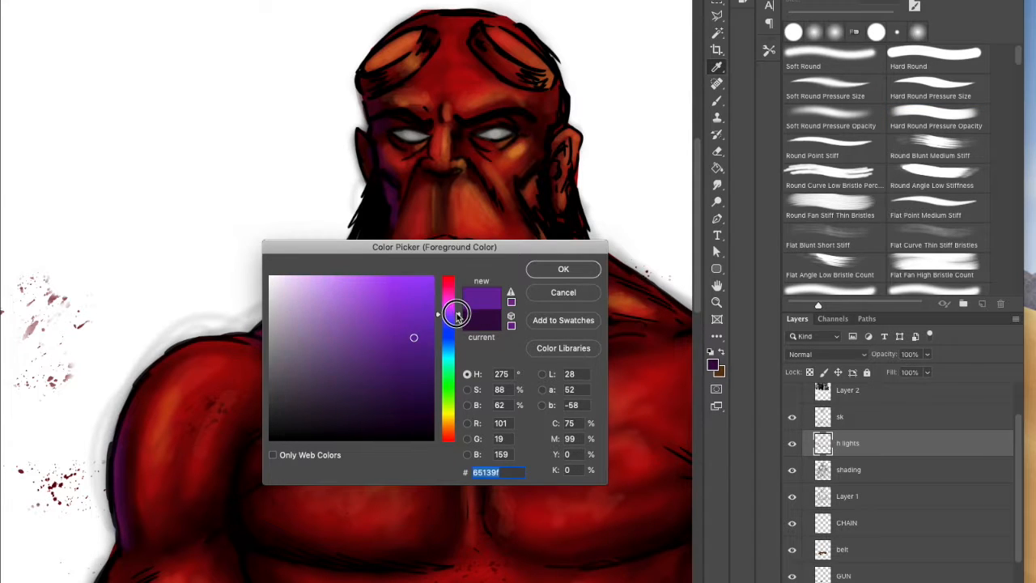
{"action": "left_click", "coordinate": [558, 269]}
{"action": "mouse_move", "coordinate": [388, 187]}
{"action": "left_mouse_down"}
{"action": "mouse_move", "coordinate": [376, 158]}
{"action": "mouse_move", "coordinate": [370, 168]}
{"action": "mouse_move", "coordinate": [366, 89]}
{"action": "mouse_move", "coordinate": [393, 100]}
{"action": "left_mouse_up"}
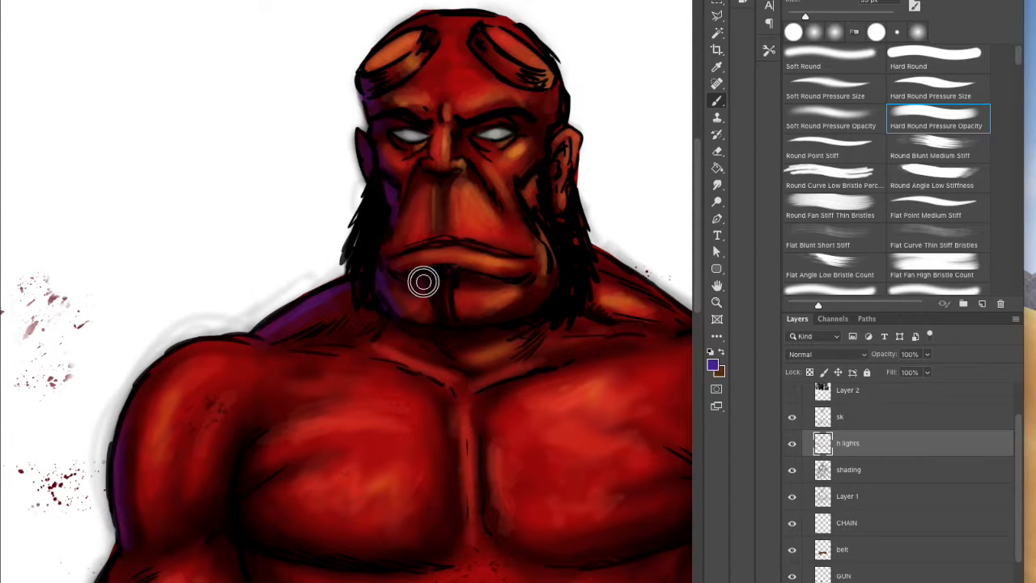
Step: Paint violet rim light along the shadowed edges of the chest, abs, upper arm and top gauntlet band
{"action": "mouse_move", "coordinate": [248, 484]}
{"action": "left_mouse_down"}
{"action": "mouse_move", "coordinate": [235, 505]}
{"action": "mouse_move", "coordinate": [246, 544]}
{"action": "mouse_move", "coordinate": [255, 541]}
{"action": "mouse_move", "coordinate": [254, 569]}
{"action": "left_mouse_up"}
{"action": "left_click", "coordinate": [623, 360], "text": "alt+super"}
{"action": "left_click_drag", "start_coordinate": [631, 348], "coordinate": [591, 170]}
{"action": "left_click", "coordinate": [717, 101]}
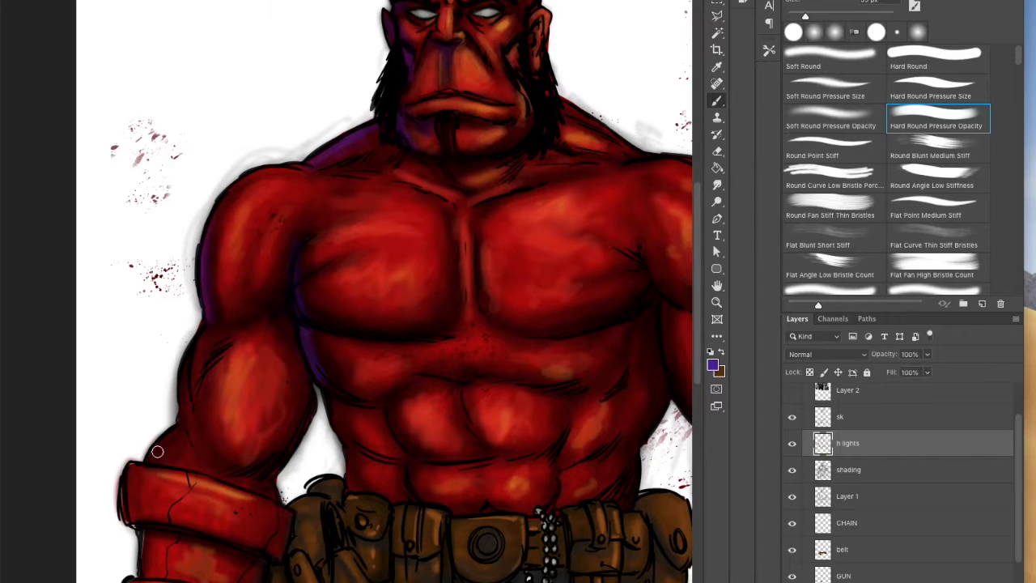
{"action": "left_click_drag", "start_coordinate": [131, 471], "coordinate": [127, 497]}
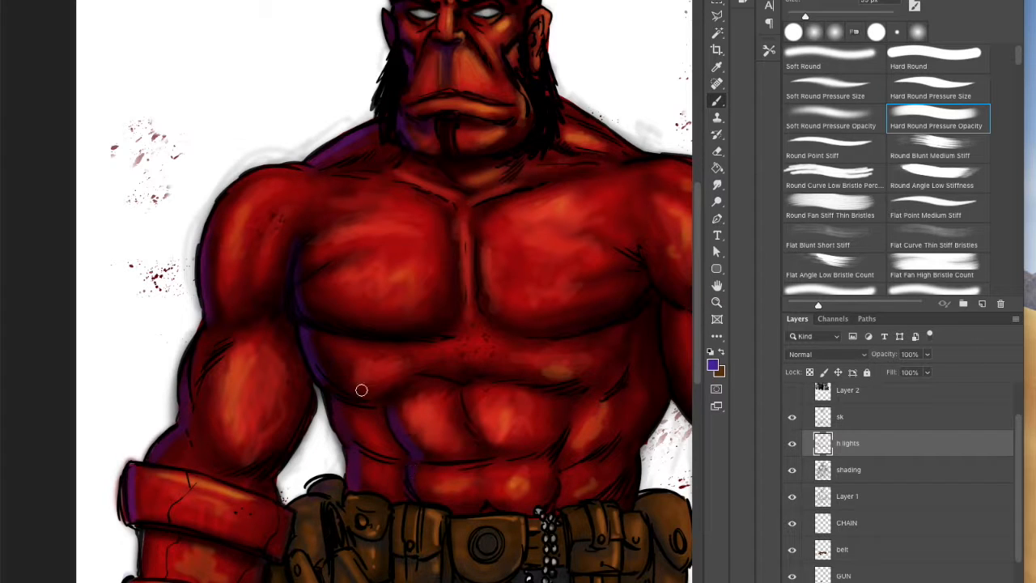
{"action": "left_click_drag", "start_coordinate": [484, 311], "coordinate": [479, 247]}
{"action": "mouse_move", "coordinate": [302, 297]}
{"action": "left_mouse_down"}
{"action": "mouse_move", "coordinate": [327, 322]}
{"action": "mouse_move", "coordinate": [354, 329]}
{"action": "left_mouse_up"}
Step: Paint violet rim light along the thighs, the stone hand and thumb, and the lower gauntlet band
{"action": "left_click_drag", "start_coordinate": [698, 305], "coordinate": [698, 377]}
{"action": "mouse_move", "coordinate": [324, 439]}
{"action": "left_mouse_down"}
{"action": "mouse_move", "coordinate": [317, 539]}
{"action": "mouse_move", "coordinate": [322, 457]}
{"action": "left_mouse_up"}
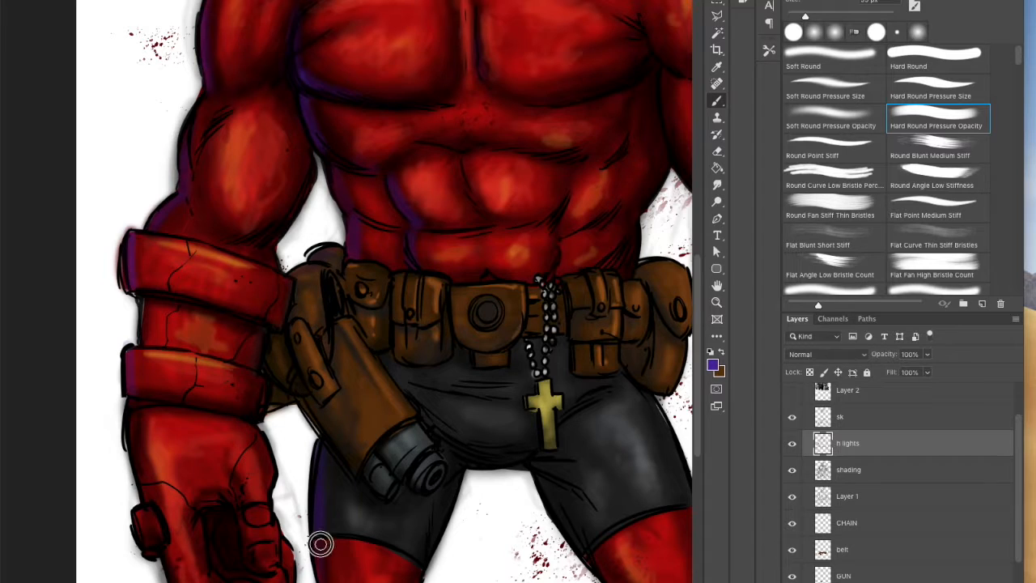
{"action": "mouse_move", "coordinate": [144, 527]}
{"action": "left_mouse_down"}
{"action": "mouse_move", "coordinate": [138, 511]}
{"action": "mouse_move", "coordinate": [149, 544]}
{"action": "left_mouse_up"}
{"action": "mouse_move", "coordinate": [144, 494]}
{"action": "left_mouse_down"}
{"action": "mouse_move", "coordinate": [130, 413]}
{"action": "mouse_move", "coordinate": [134, 439]}
{"action": "left_mouse_up"}
{"action": "mouse_move", "coordinate": [128, 390]}
{"action": "left_mouse_down"}
{"action": "mouse_move", "coordinate": [171, 399]}
{"action": "mouse_move", "coordinate": [131, 348]}
{"action": "left_mouse_up"}
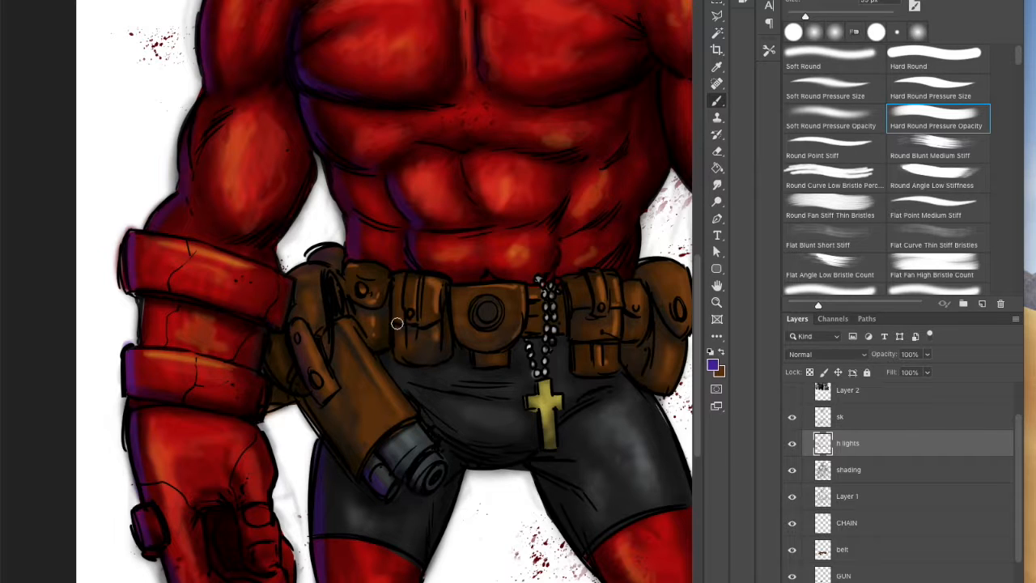
{"action": "left_click_drag", "start_coordinate": [697, 389], "coordinate": [697, 435]}
{"action": "left_click_drag", "start_coordinate": [317, 471], "coordinate": [321, 511]}
Step: Refine the violet rim light on the upper arm, torso and gauntlet bands with a larger brush and darker purple and black tones
{"action": "left_click_drag", "start_coordinate": [697, 320], "coordinate": [691, 263]}
{"action": "left_click", "coordinate": [292, 126], "text": "alt"}
{"action": "key", "text": "bracketright"}
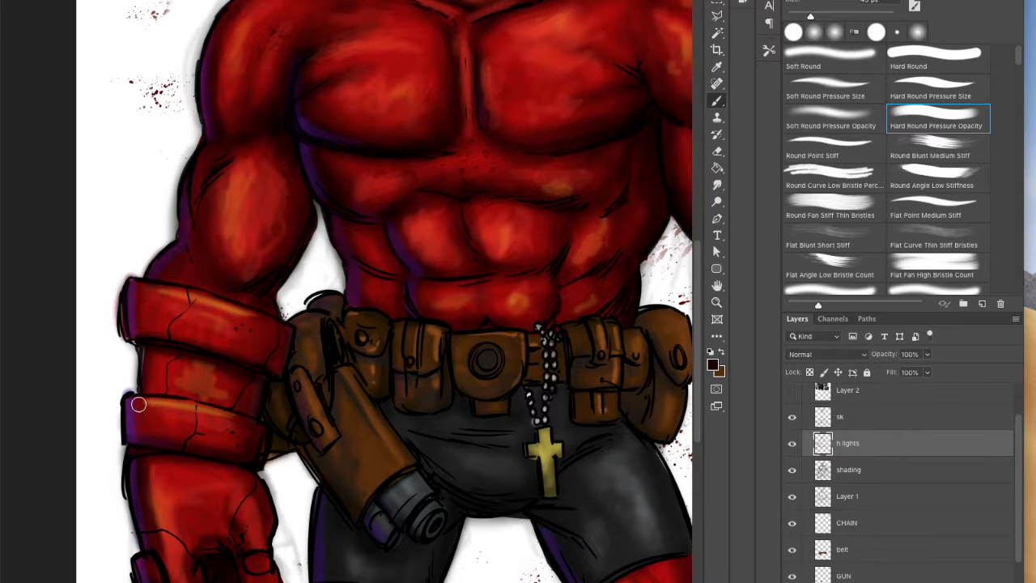
{"action": "left_click", "coordinate": [312, 164], "text": "alt"}
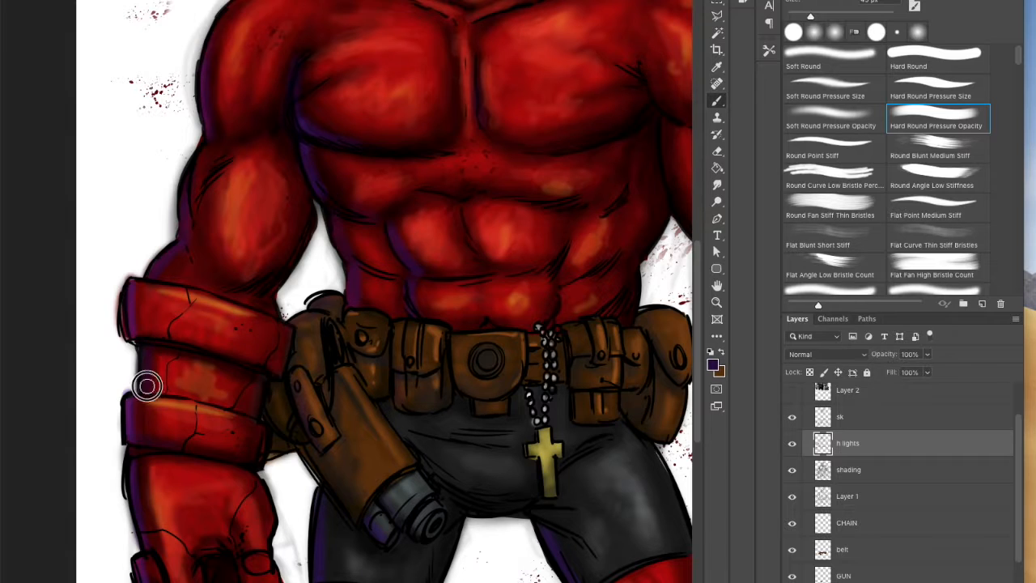
{"action": "left_click", "coordinate": [713, 365]}
{"action": "left_click", "coordinate": [417, 317]}
{"action": "left_click", "coordinate": [556, 268]}
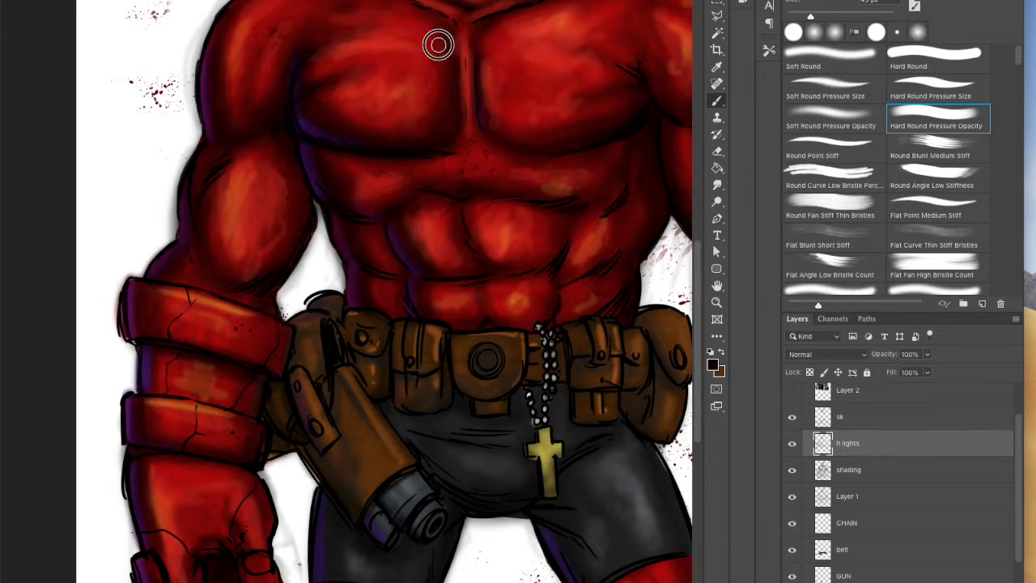
{"action": "left_click", "coordinate": [399, 248], "text": "alt"}
Step: Set the foreground color to a bright violet and paint rim light along the outer edge of the gauntlet arm and bands
{"action": "left_click", "coordinate": [713, 364]}
{"action": "left_click", "coordinate": [423, 328]}
{"action": "left_click", "coordinate": [562, 268]}
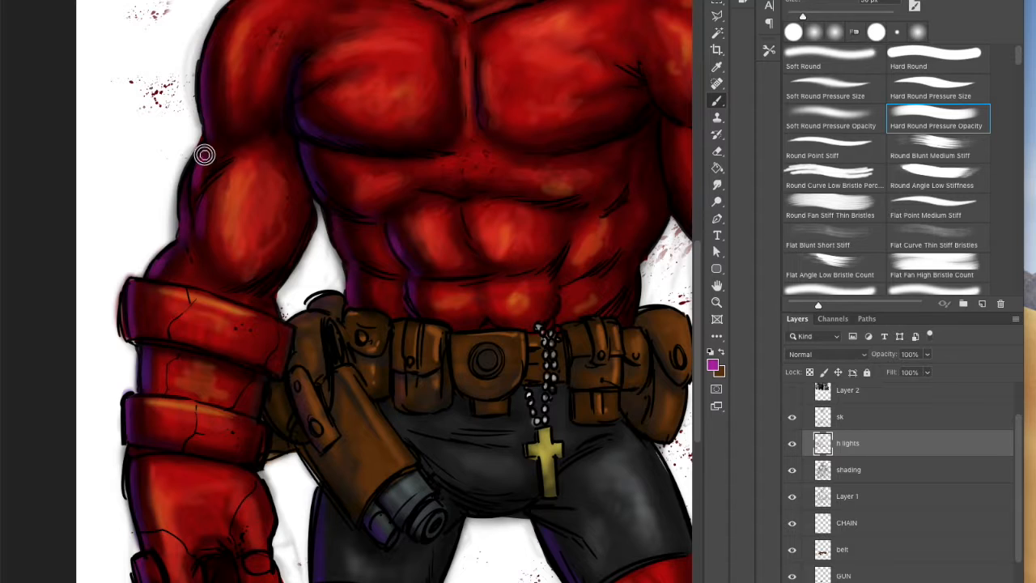
{"action": "left_click", "coordinate": [712, 365]}
{"action": "left_click_drag", "start_coordinate": [450, 301], "coordinate": [453, 317]}
{"action": "key", "text": "Return"}
{"action": "mouse_move", "coordinate": [195, 194]}
{"action": "left_mouse_down"}
{"action": "mouse_move", "coordinate": [199, 219]}
{"action": "mouse_move", "coordinate": [157, 279]}
{"action": "mouse_move", "coordinate": [161, 270]}
{"action": "mouse_move", "coordinate": [143, 389]}
{"action": "mouse_move", "coordinate": [126, 343]}
{"action": "left_mouse_up"}
{"action": "left_click_drag", "start_coordinate": [132, 462], "coordinate": [134, 502]}
{"action": "left_click", "coordinate": [715, 302]}
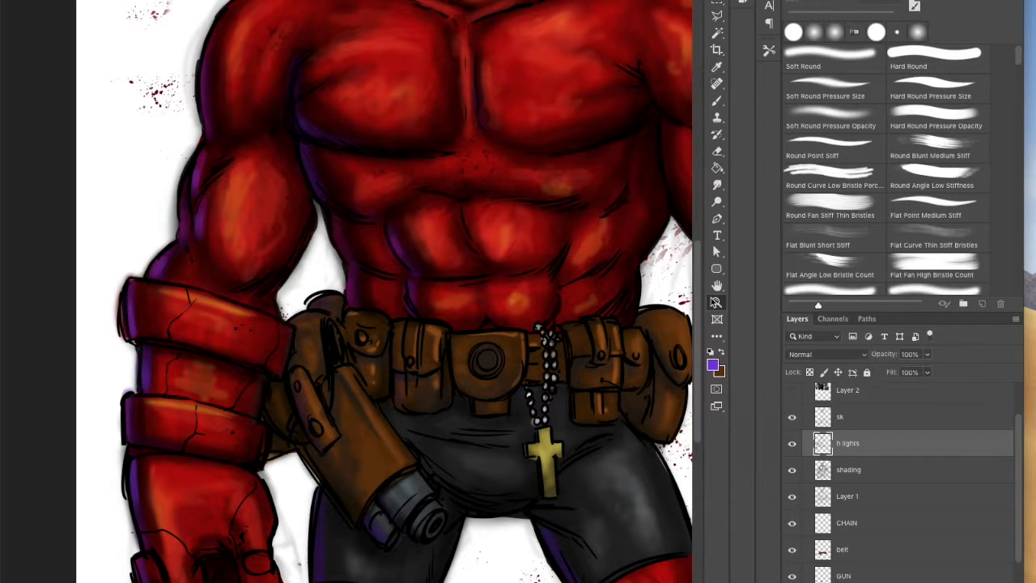
{"action": "key", "text": "b"}
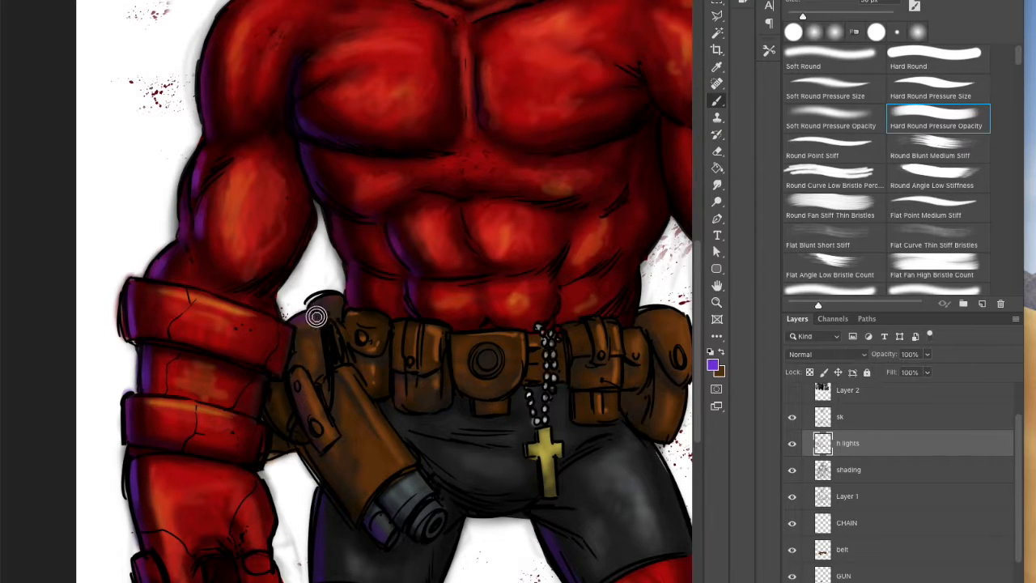
{"action": "key", "text": "super+z"}
Step: Paint violet rim light on the rounded top of the holster and blend it with a larger brush in a sampled dark tone
{"action": "left_click", "coordinate": [715, 365]}
{"action": "left_click", "coordinate": [377, 280]}
{"action": "left_click", "coordinate": [573, 267]}
{"action": "left_click_drag", "start_coordinate": [307, 313], "coordinate": [301, 329]}
{"action": "mouse_move", "coordinate": [323, 296]}
{"action": "left_mouse_down"}
{"action": "mouse_move", "coordinate": [297, 330]}
{"action": "mouse_move", "coordinate": [345, 300]}
{"action": "mouse_move", "coordinate": [331, 332]}
{"action": "left_mouse_up"}
{"action": "left_click", "coordinate": [646, 244], "text": "alt"}
{"action": "key", "text": "bracketright"}
{"action": "key", "text": "bracketright"}
{"action": "key", "text": "bracketright"}
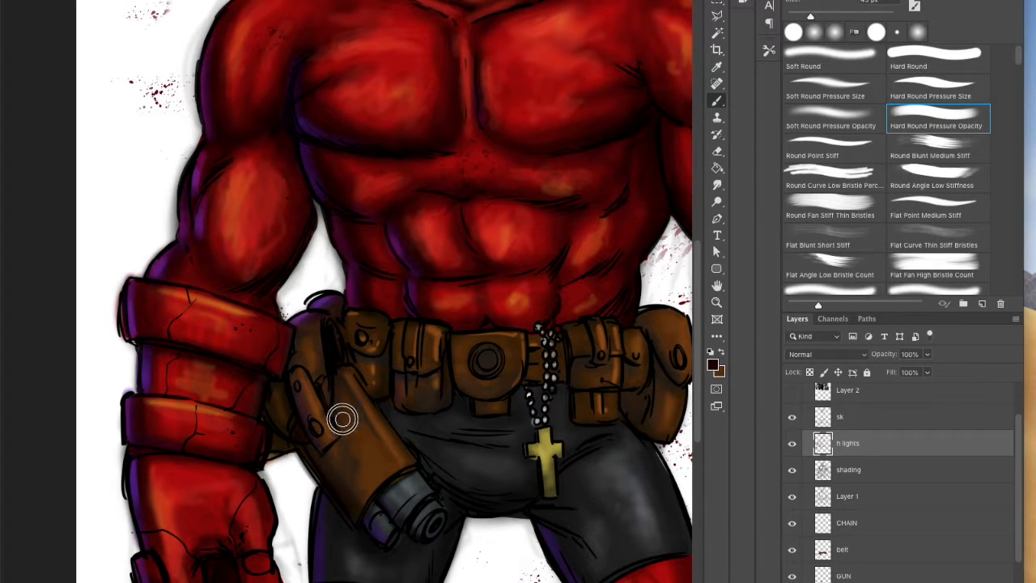
Step: Paint purple rim light along the shadowed inner edges of the bare arm and blend it with sampled dark tones
{"action": "left_click", "coordinate": [717, 302]}
{"action": "left_click", "coordinate": [680, 325], "text": "alt"}
{"action": "key", "text": "space"}
{"action": "left_click_drag", "start_coordinate": [596, 331], "coordinate": [526, 365]}
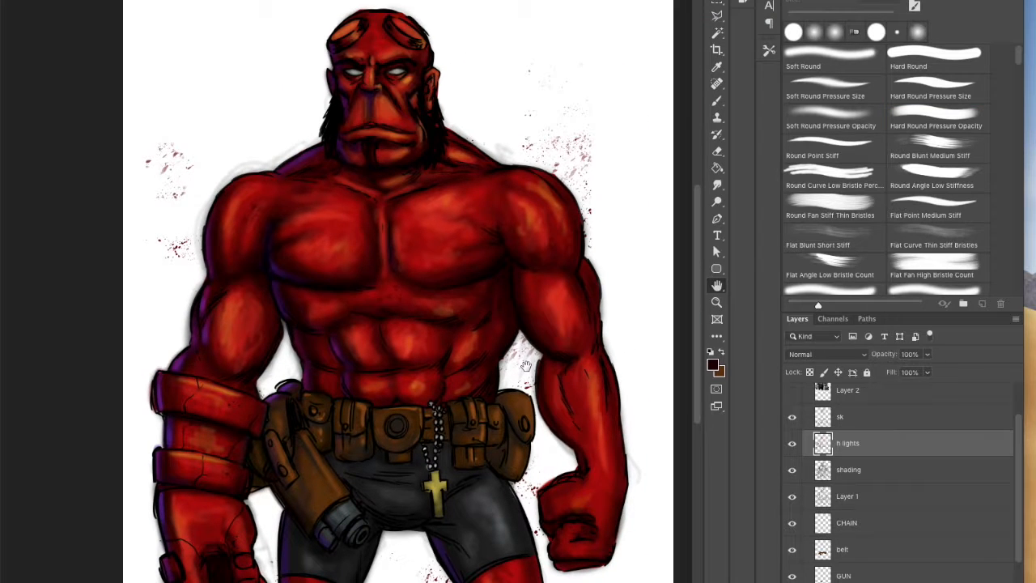
{"action": "left_click", "coordinate": [716, 100]}
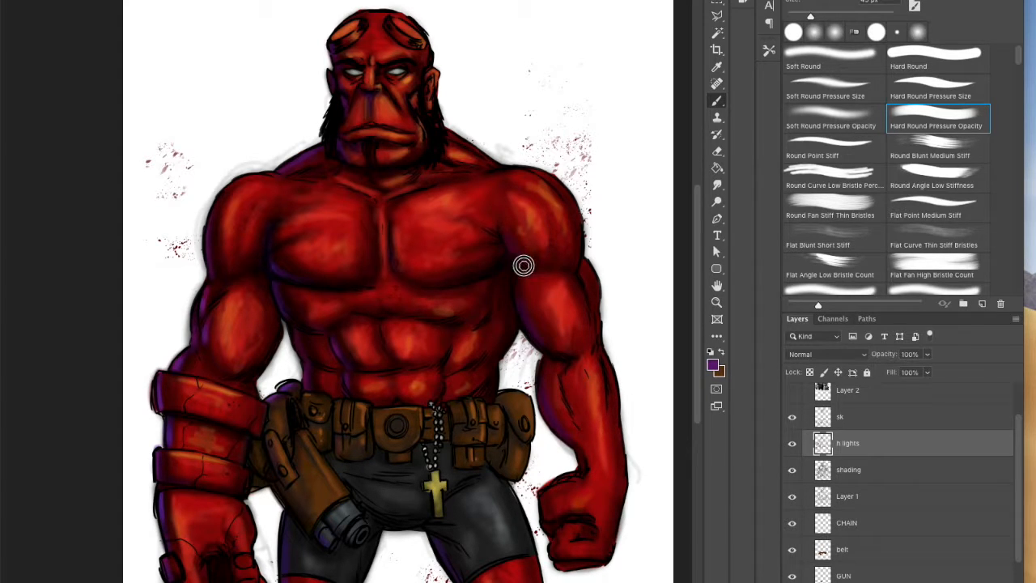
{"action": "left_click", "coordinate": [496, 266], "text": "alt"}
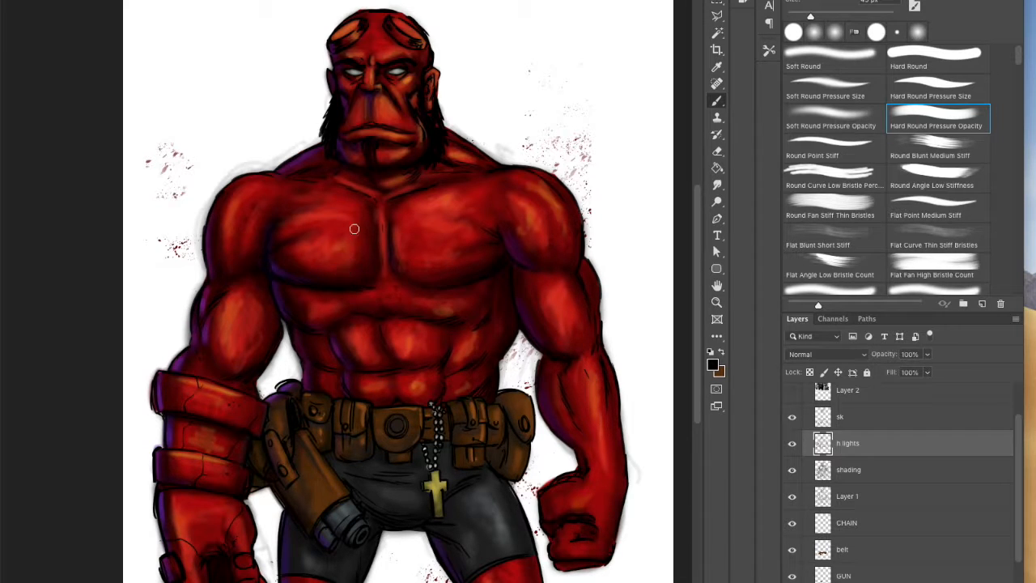
{"action": "left_click", "coordinate": [335, 139], "text": "alt"}
Step: Create a new layer above the h lights layer and name it VEINS DETAIL
{"action": "key", "text": "z"}
{"action": "left_click", "coordinate": [240, 306]}
{"action": "key", "text": "ctrl+shift+alt+n"}
{"action": "double_click", "coordinate": [847, 443]}
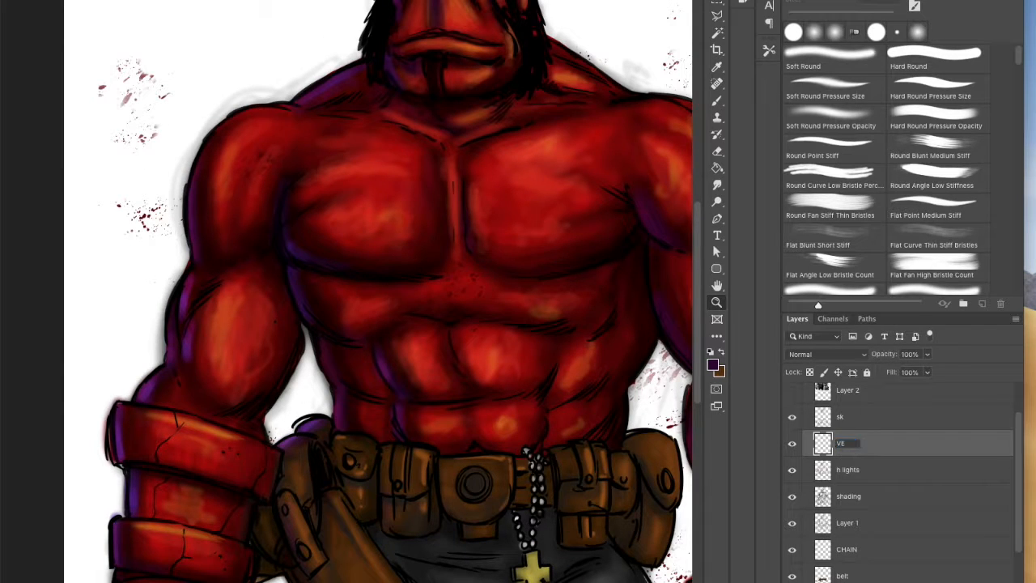
{"action": "type", "text": "VEINS DETAIL"}
{"action": "key", "text": "Return"}
Step: Draw thin dark red veins over the arms, chest and abs with a small Soft Round Pressure Size brush
{"action": "left_click", "coordinate": [712, 366]}
{"action": "left_click", "coordinate": [271, 406]}
{"action": "left_click_drag", "start_coordinate": [443, 306], "coordinate": [447, 280]}
{"action": "left_click", "coordinate": [419, 411]}
{"action": "left_click", "coordinate": [426, 407]}
{"action": "left_click", "coordinate": [563, 269]}
{"action": "key", "text": "b"}
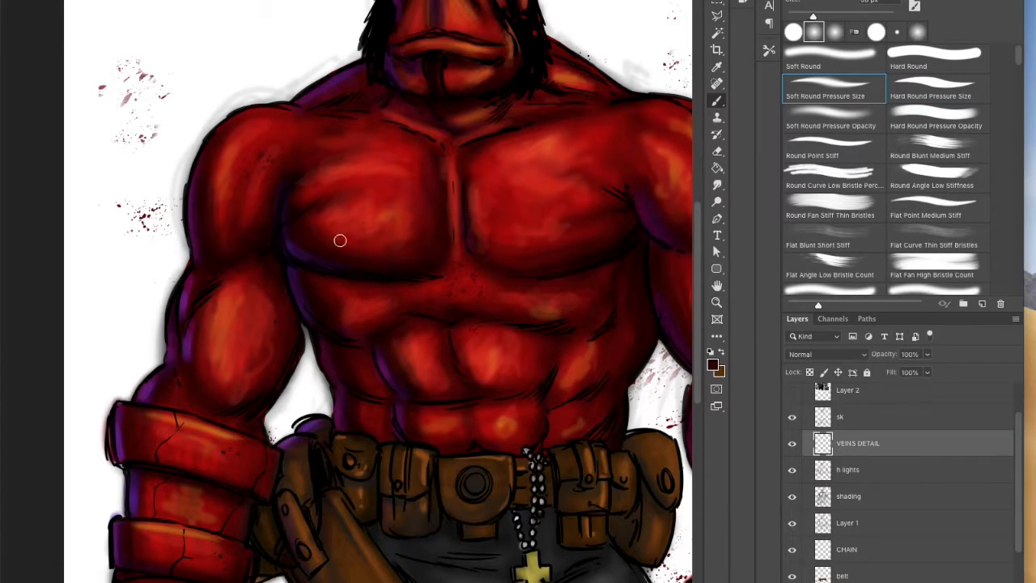
{"action": "key", "text": "bracketleft"}
{"action": "key", "text": "bracketleft"}
{"action": "key", "text": "bracketleft"}
{"action": "key", "text": "bracketleft"}
{"action": "key", "text": "bracketleft"}
{"action": "key", "text": "bracketleft"}
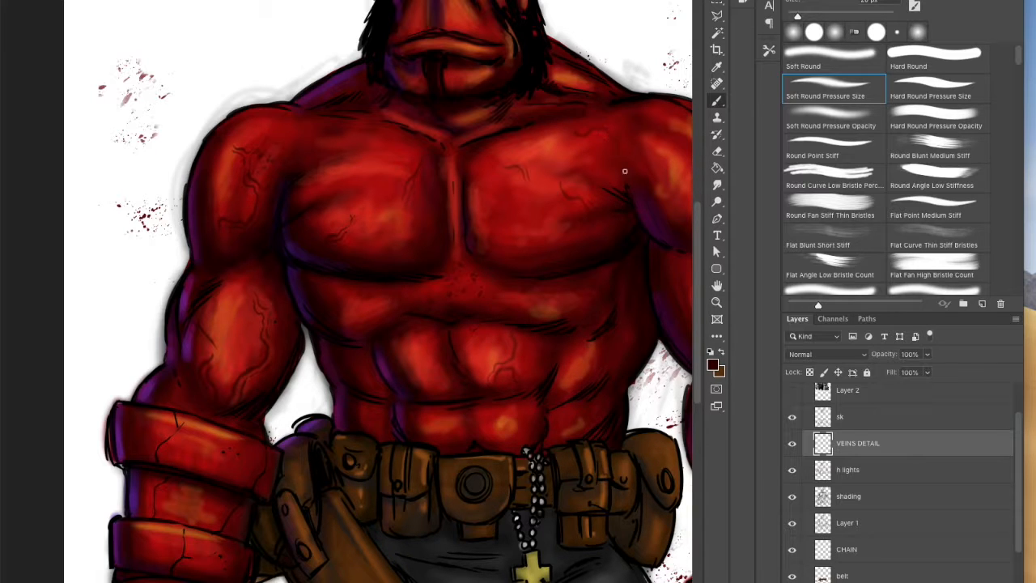
Step: Paint orange highlights alongside the dark veins on the chest, shoulders, upper arms and forearm
{"action": "key", "text": "space"}
{"action": "left_click_drag", "start_coordinate": [589, 313], "coordinate": [413, 318]}
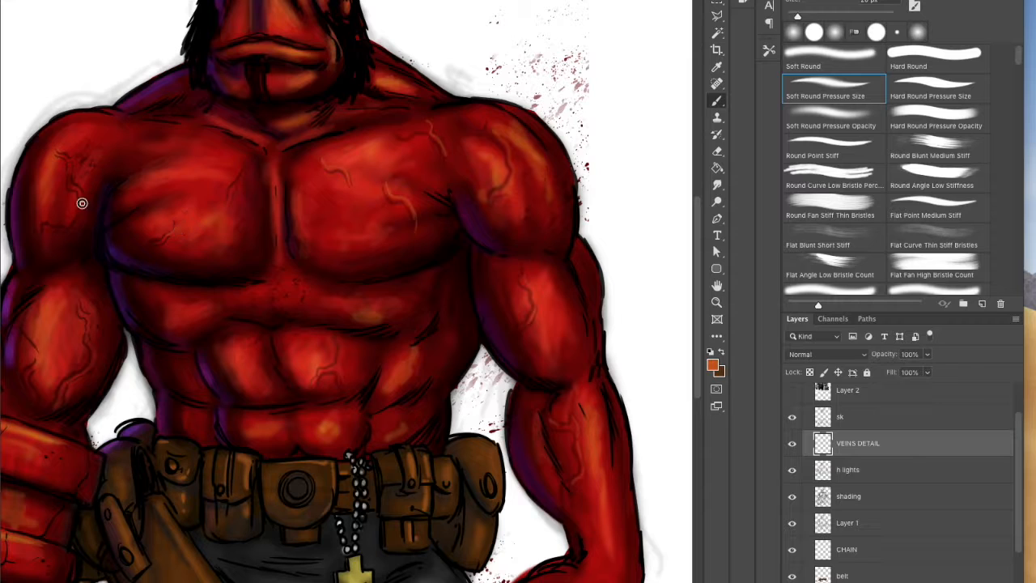
{"action": "left_click_drag", "start_coordinate": [91, 367], "coordinate": [62, 400]}
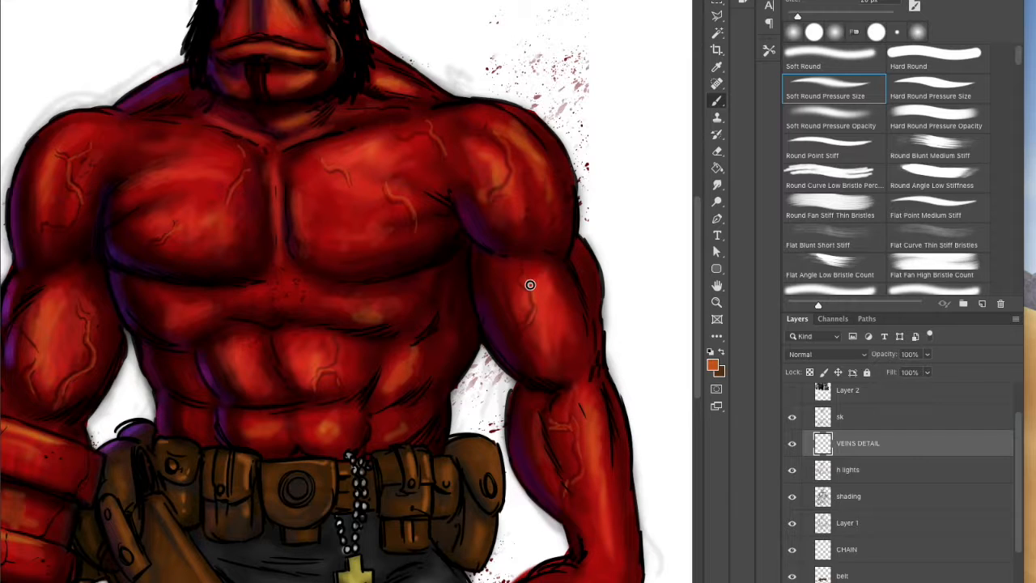
{"action": "left_click", "coordinate": [546, 400], "text": "alt"}
Step: Draw dark scars and creases across the chest, abs, biceps and forearm with sampled dark red and black
{"action": "left_click", "coordinate": [367, 218], "text": "alt"}
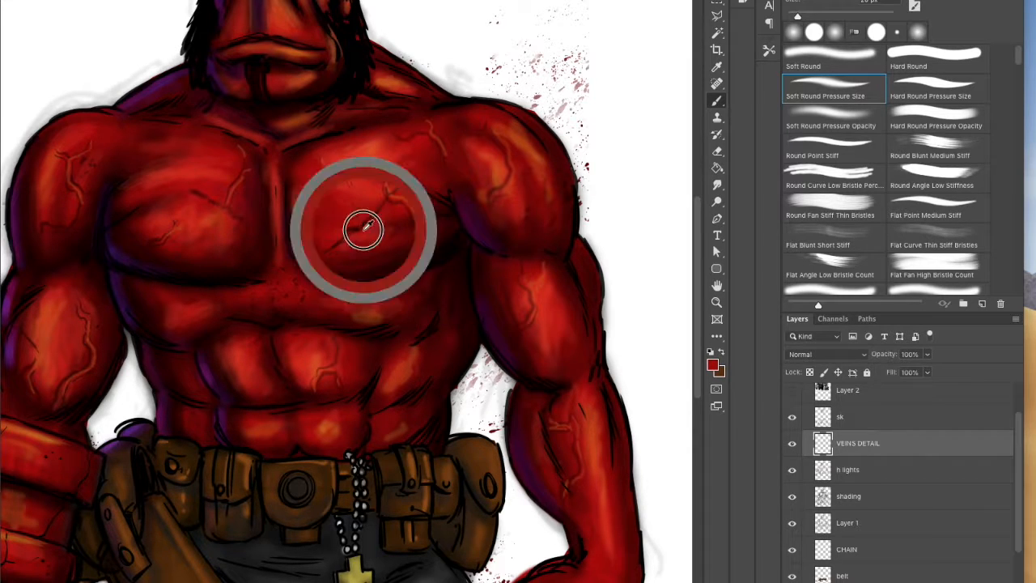
{"action": "left_click", "coordinate": [365, 221], "text": "alt"}
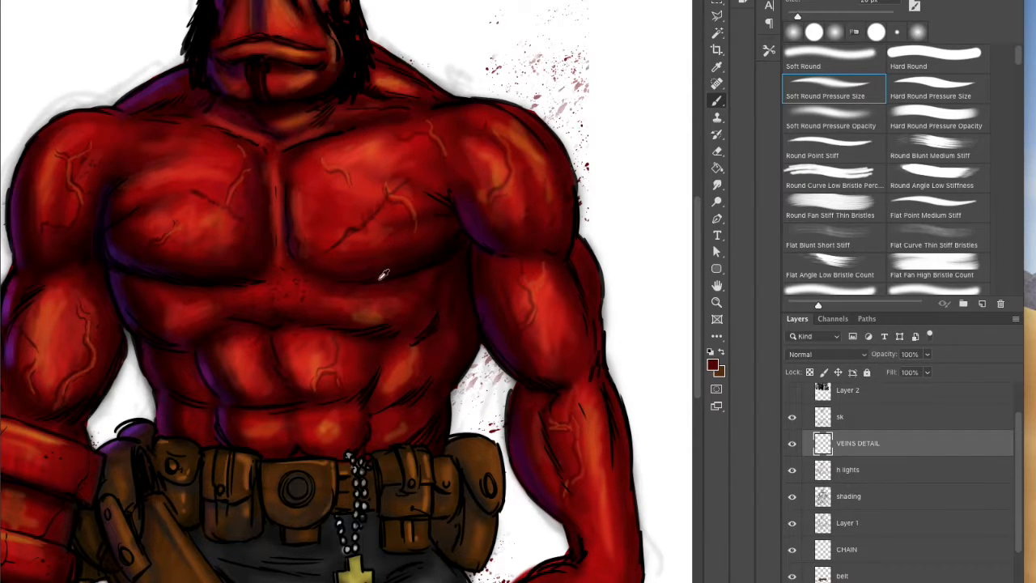
{"action": "left_click", "coordinate": [296, 354], "text": "alt"}
{"action": "left_click", "coordinate": [50, 337], "text": "alt"}
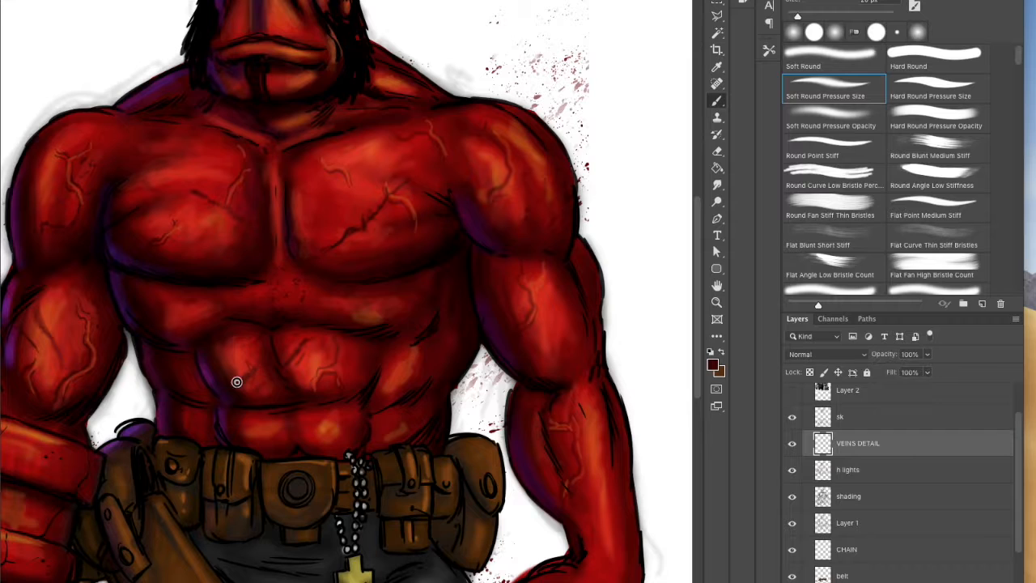
{"action": "left_click", "coordinate": [545, 278], "text": "alt"}
{"action": "left_click", "coordinate": [276, 345], "text": "alt"}
{"action": "key", "text": "x"}
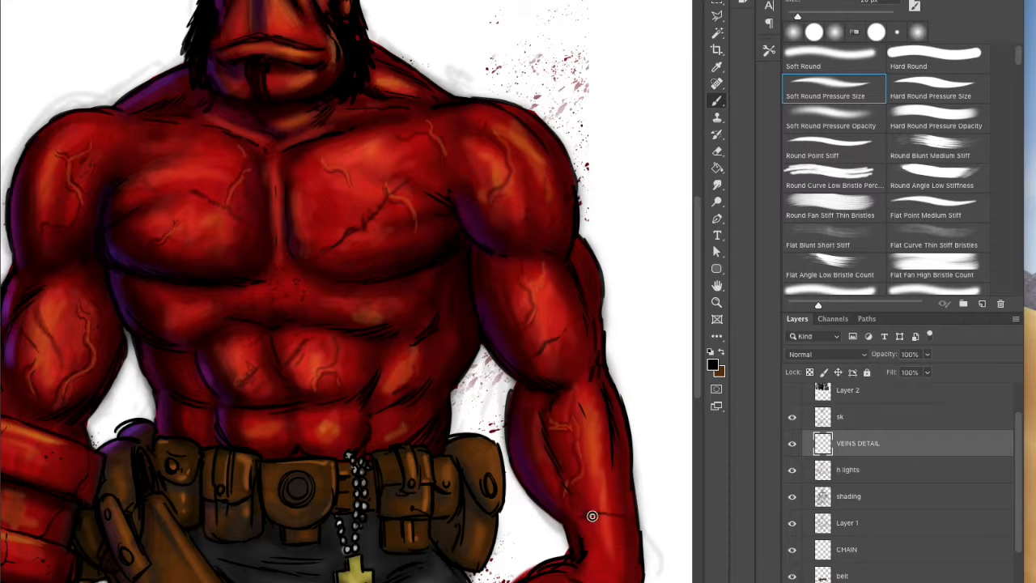
{"action": "left_click", "coordinate": [57, 306], "text": "alt"}
{"action": "left_click", "coordinate": [52, 324], "text": "alt"}
Step: Set the foreground color to bright yellow and paint fine highlights on the veins of the chest, arms and abs
{"action": "left_click", "coordinate": [712, 357]}
{"action": "left_click", "coordinate": [445, 413]}
{"action": "left_click", "coordinate": [554, 257]}
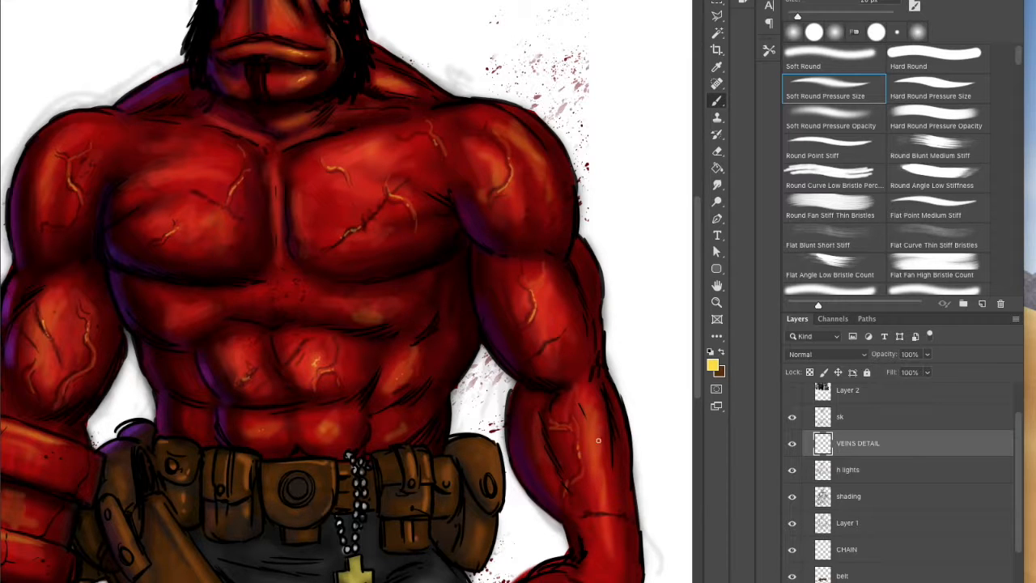
Step: Add yellow glow to the forearm, shoulder, abs, sternum and face with a larger brush, and sample a dark tone for the face
{"action": "key", "text": "bracketright"}
{"action": "key", "text": "bracketright"}
{"action": "key", "text": "bracketright"}
{"action": "left_click_drag", "start_coordinate": [587, 413], "coordinate": [593, 449]}
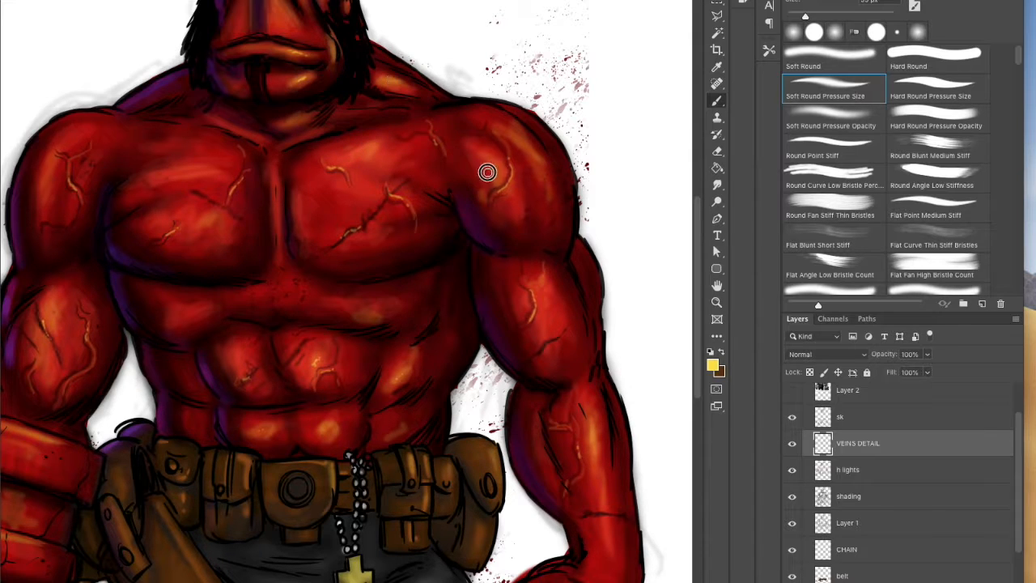
{"action": "mouse_move", "coordinate": [377, 303]}
{"action": "left_mouse_down"}
{"action": "mouse_move", "coordinate": [263, 303]}
{"action": "mouse_move", "coordinate": [273, 292]}
{"action": "mouse_move", "coordinate": [176, 323]}
{"action": "mouse_move", "coordinate": [284, 300]}
{"action": "left_mouse_up"}
{"action": "mouse_move", "coordinate": [273, 166]}
{"action": "left_mouse_down"}
{"action": "mouse_move", "coordinate": [301, 214]}
{"action": "mouse_move", "coordinate": [268, 220]}
{"action": "left_mouse_up"}
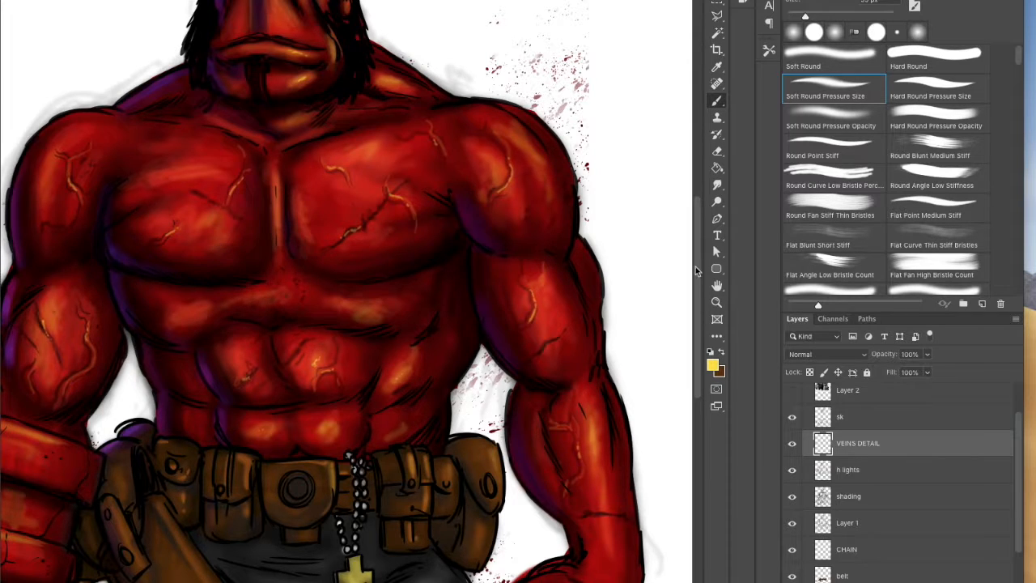
{"action": "scroll", "coordinate": [274, 251], "scroll_direction": "up", "scroll_amount": 5}
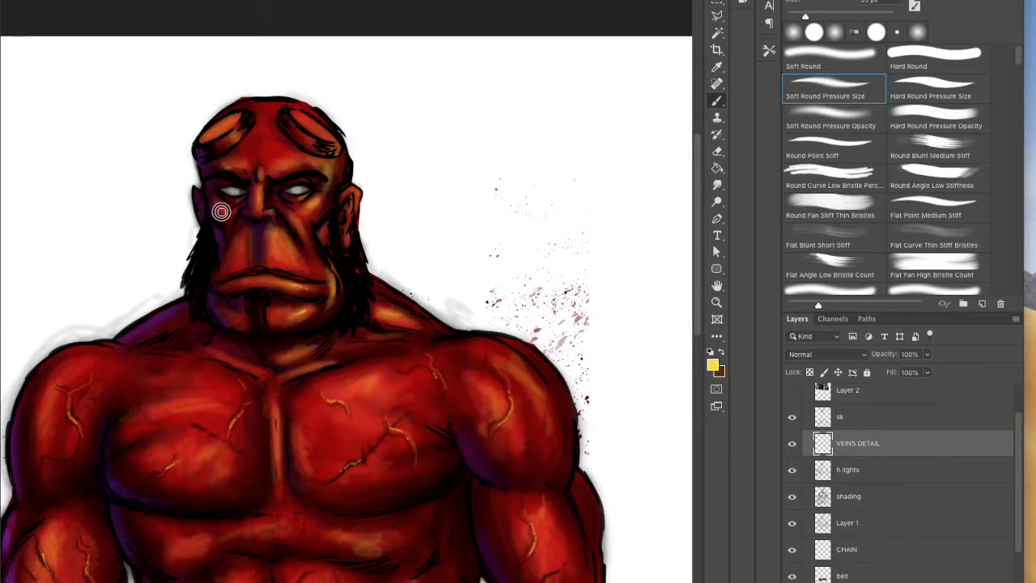
{"action": "left_click", "coordinate": [330, 194], "text": "alt"}
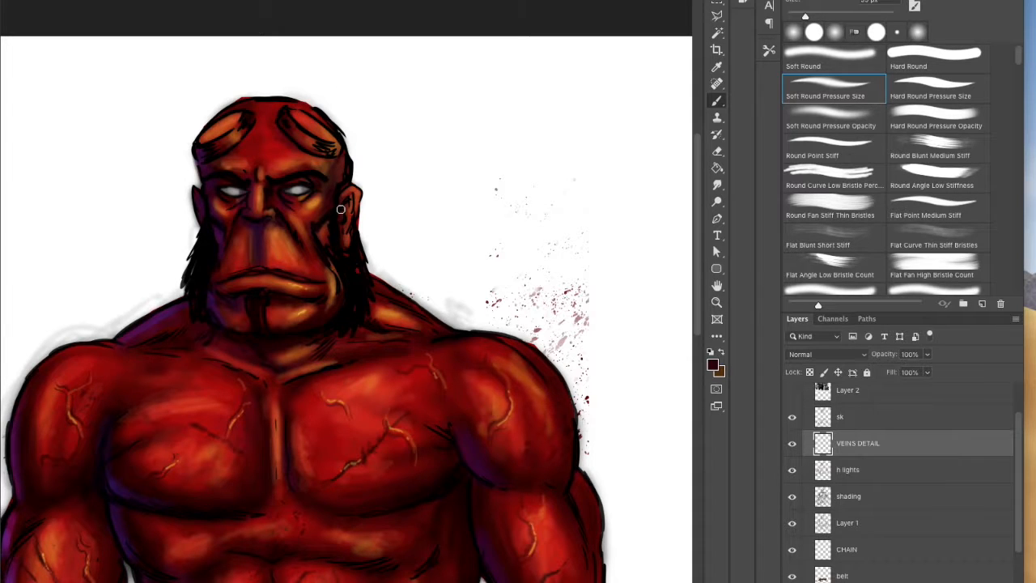
Step: Rename the blood splatter layer between EYES and TORSO as SPLATTER
{"action": "key", "text": "z"}
{"action": "left_click", "coordinate": [566, 394], "text": "alt"}
{"action": "key", "text": "space"}
{"action": "left_click_drag", "start_coordinate": [620, 384], "coordinate": [567, 261]}
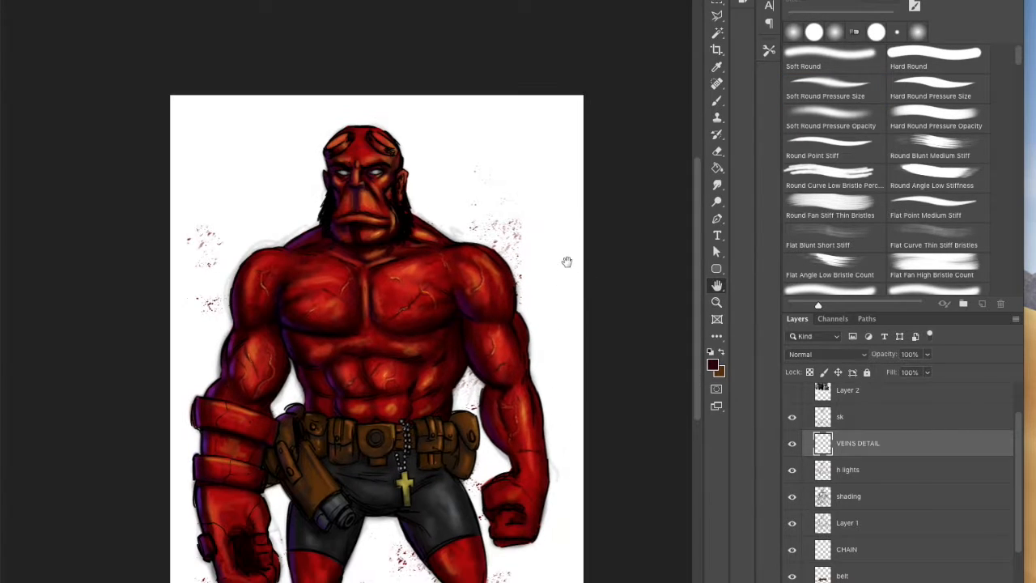
{"action": "key", "text": "v"}
{"action": "left_click", "coordinate": [857, 498]}
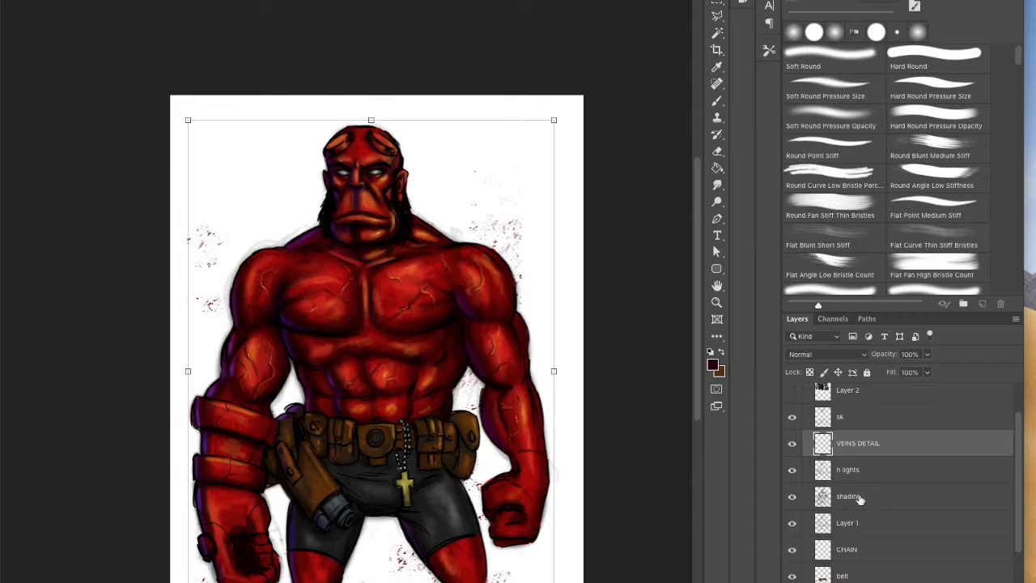
{"action": "mouse_move", "coordinate": [1015, 431]}
{"action": "left_mouse_down"}
{"action": "mouse_move", "coordinate": [1008, 404]}
{"action": "mouse_move", "coordinate": [1010, 522]}
{"action": "mouse_move", "coordinate": [1006, 462]}
{"action": "left_mouse_up"}
{"action": "left_click", "coordinate": [792, 464]}
{"action": "left_click", "coordinate": [792, 463]}
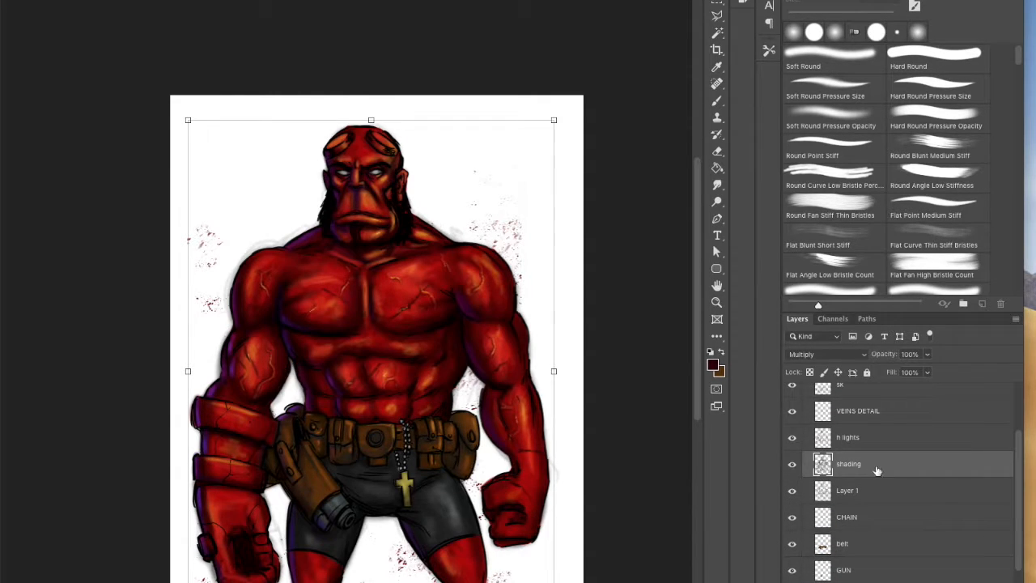
{"action": "left_click", "coordinate": [548, 168]}
{"action": "left_click_drag", "start_coordinate": [1018, 458], "coordinate": [1013, 516]}
{"action": "left_click", "coordinate": [841, 538]}
{"action": "double_click", "coordinate": [843, 536]}
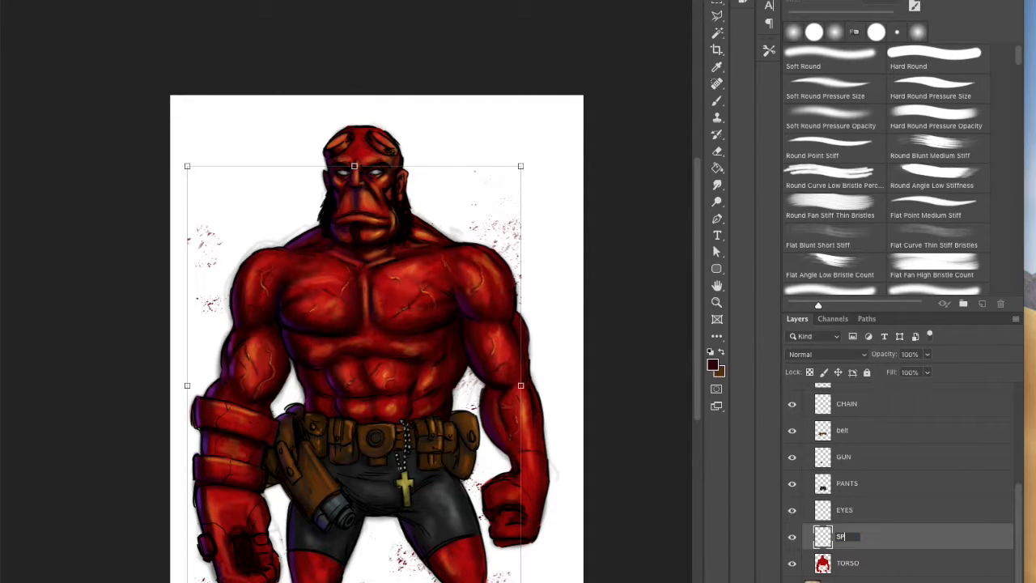
Step: Clone the background splatter onto the chest with the Clone Stamp and move the SPLATTER layer above the shading layer
{"action": "left_click", "coordinate": [717, 119]}
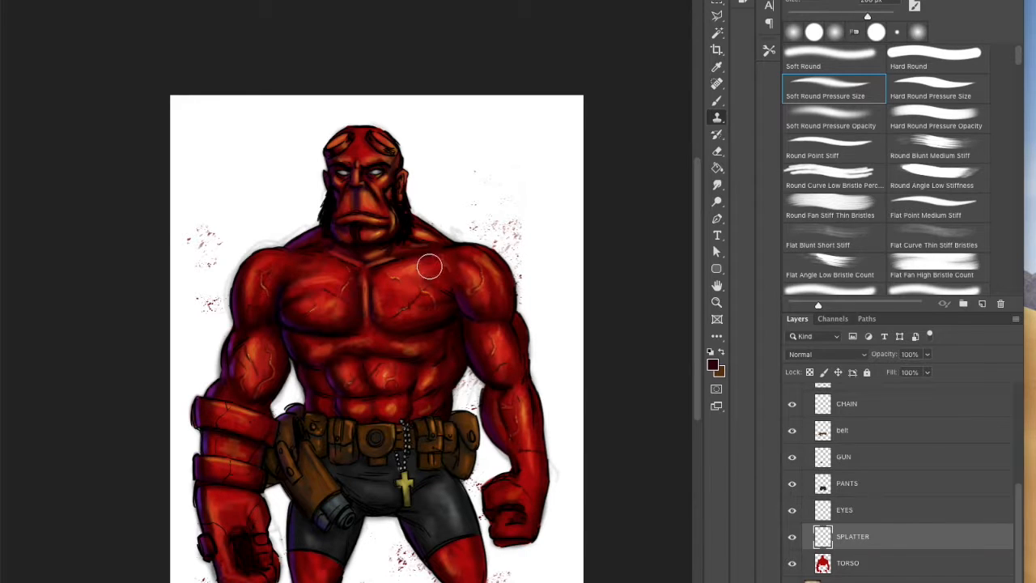
{"action": "left_click", "coordinate": [503, 223], "text": "alt"}
{"action": "left_click", "coordinate": [318, 301]}
{"action": "left_click", "coordinate": [311, 303]}
{"action": "mouse_move", "coordinate": [882, 533]}
{"action": "left_mouse_down"}
{"action": "mouse_move", "coordinate": [855, 365]}
{"action": "mouse_move", "coordinate": [856, 484]}
{"action": "left_mouse_up"}
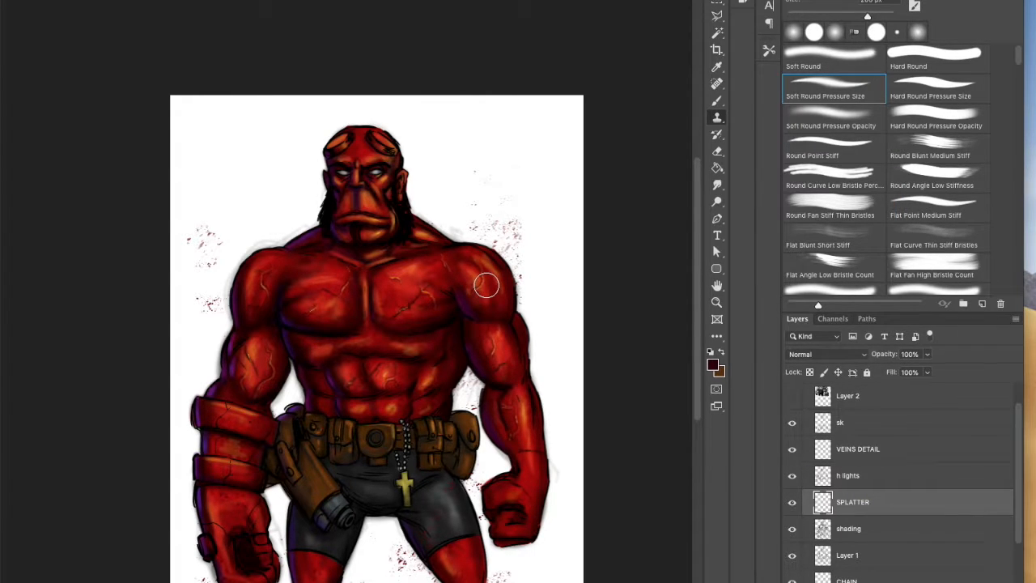
Step: Clone more splatter over the body and shorts, toggling the SPLATTER layer's visibility to compare
{"action": "left_click", "coordinate": [792, 503]}
{"action": "left_click", "coordinate": [793, 504]}
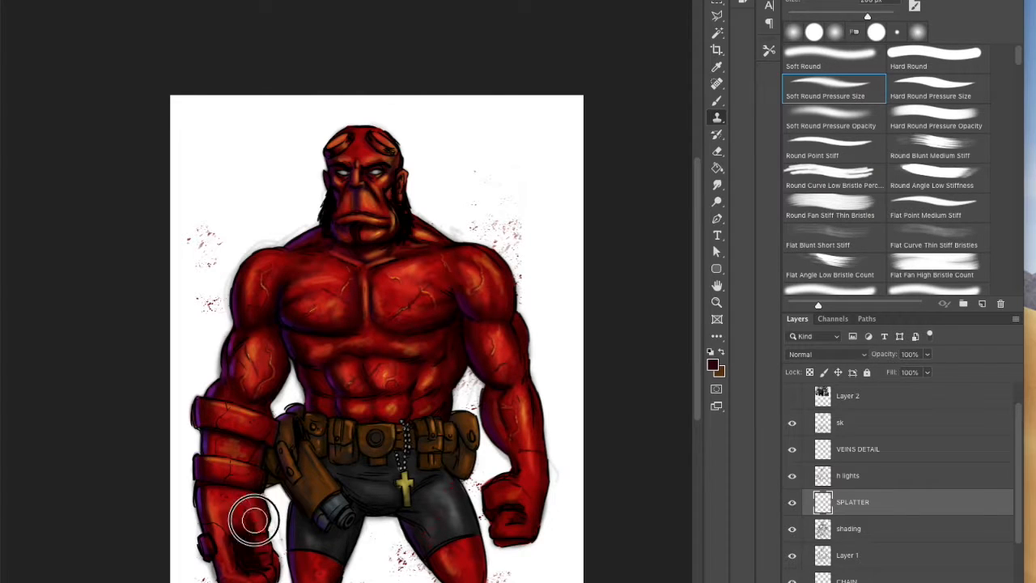
{"action": "left_click", "coordinate": [791, 502]}
{"action": "left_click", "coordinate": [792, 503]}
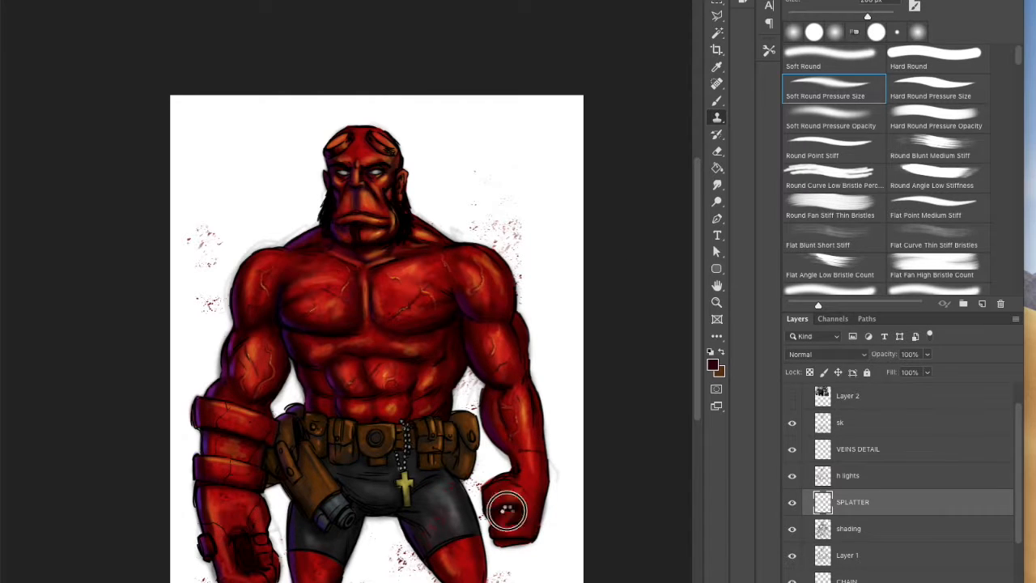
Step: Set the SPLATTER layer to Multiply at 73% opacity and clone more splatter onto the abs, holster, shorts and forearm
{"action": "left_click", "coordinate": [825, 354]}
{"action": "left_click", "coordinate": [809, 389]}
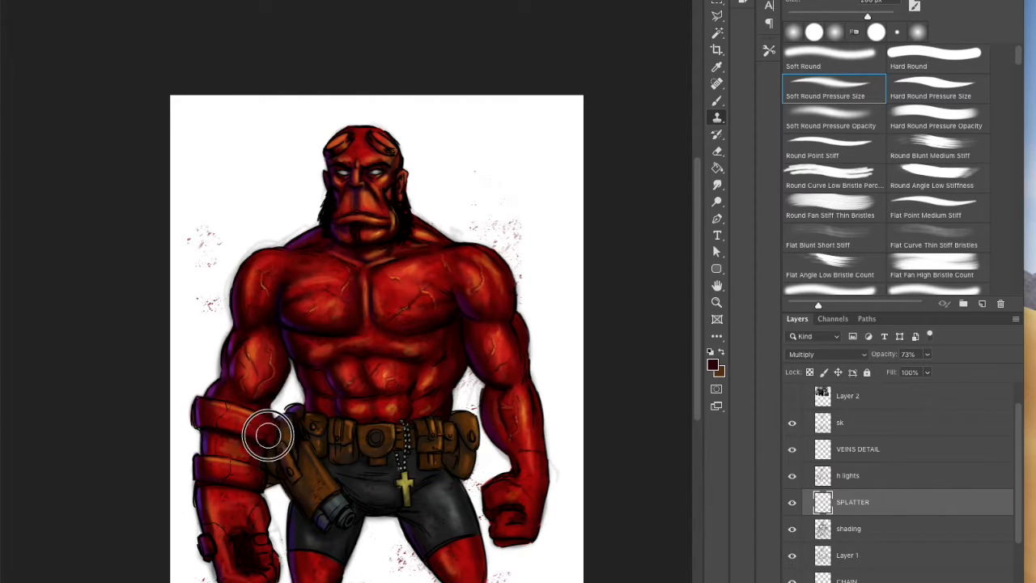
{"action": "scroll", "coordinate": [368, 162], "scroll_direction": "up", "scroll_amount": 2}
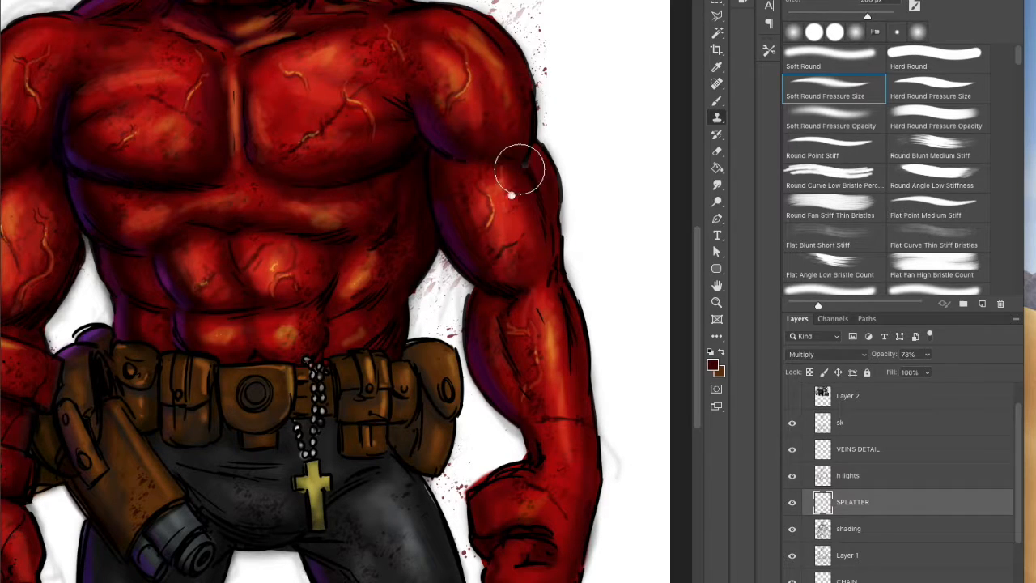
Step: Erase excess splatter around the holster and thighs on the SPLATTER layer with an enlarged Hard Round Pressure Size eraser
{"action": "left_click", "coordinate": [717, 151]}
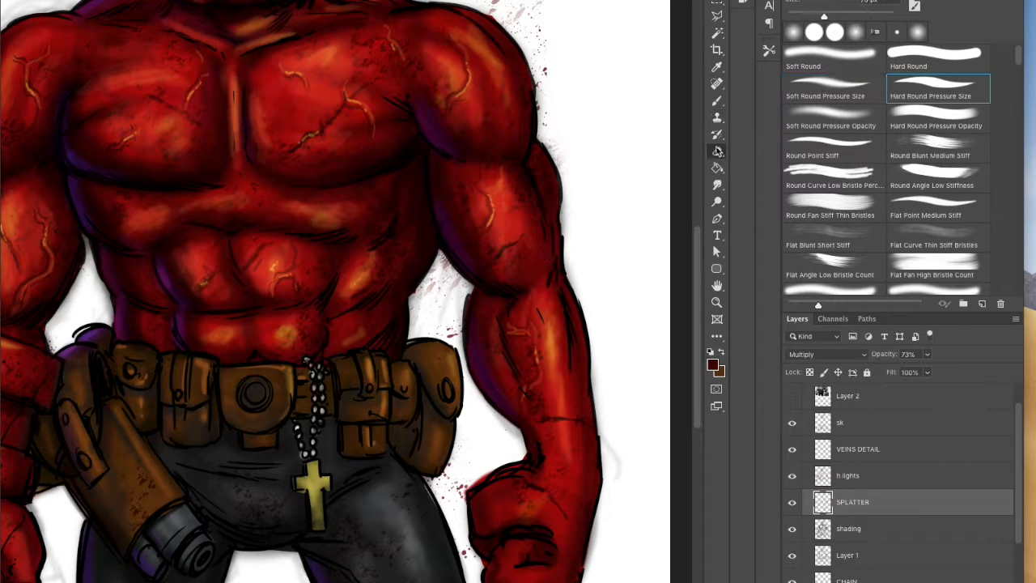
{"action": "key", "text": "bracketright"}
{"action": "key", "text": "bracketright"}
{"action": "key", "text": "bracketright"}
{"action": "key", "text": "bracketright"}
{"action": "key", "text": "bracketright"}
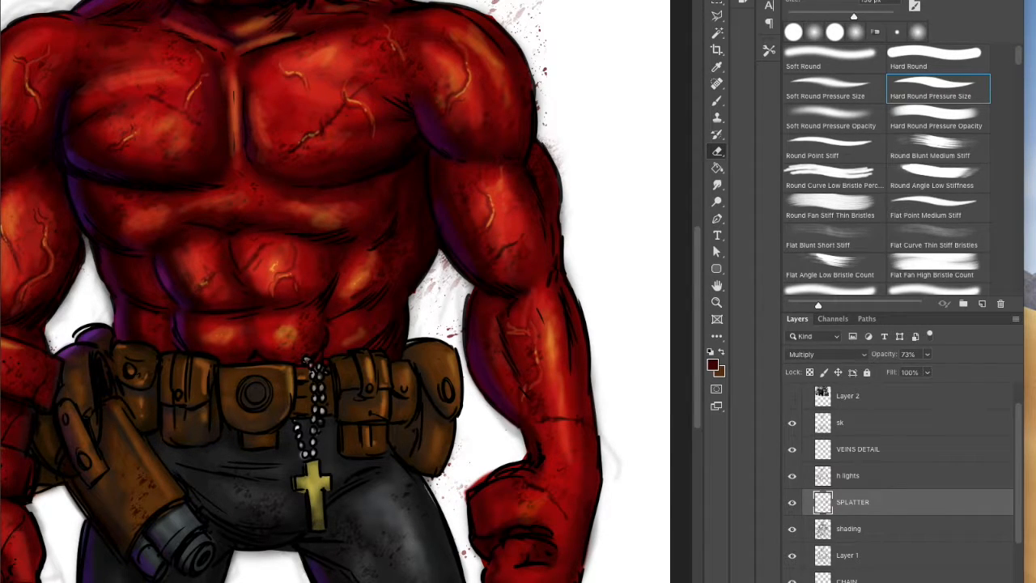
{"action": "scroll", "coordinate": [694, 289], "scroll_direction": "up", "scroll_amount": 5}
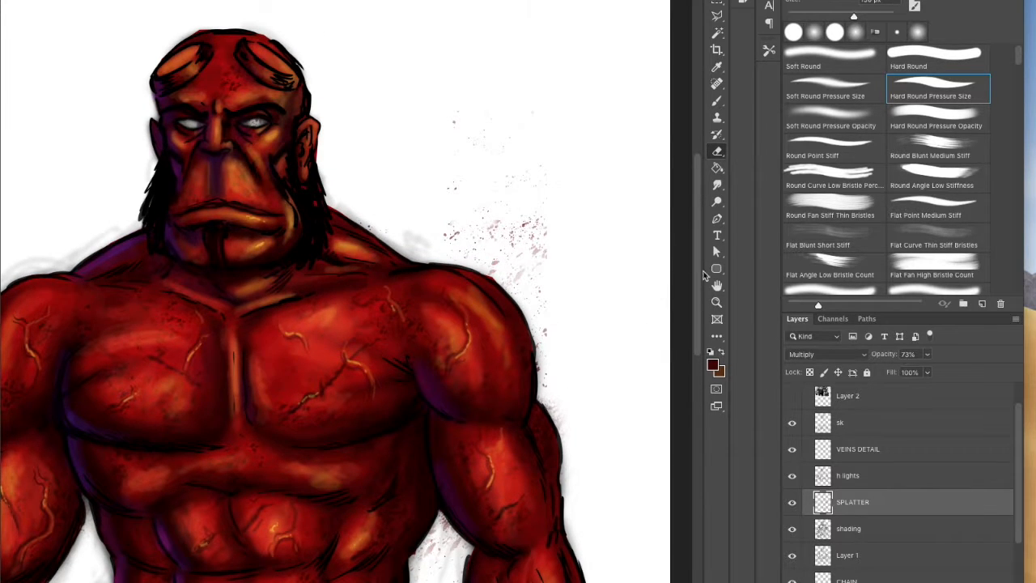
{"action": "key", "text": "b"}
{"action": "scroll", "coordinate": [453, 270], "scroll_direction": "down", "scroll_amount": 8}
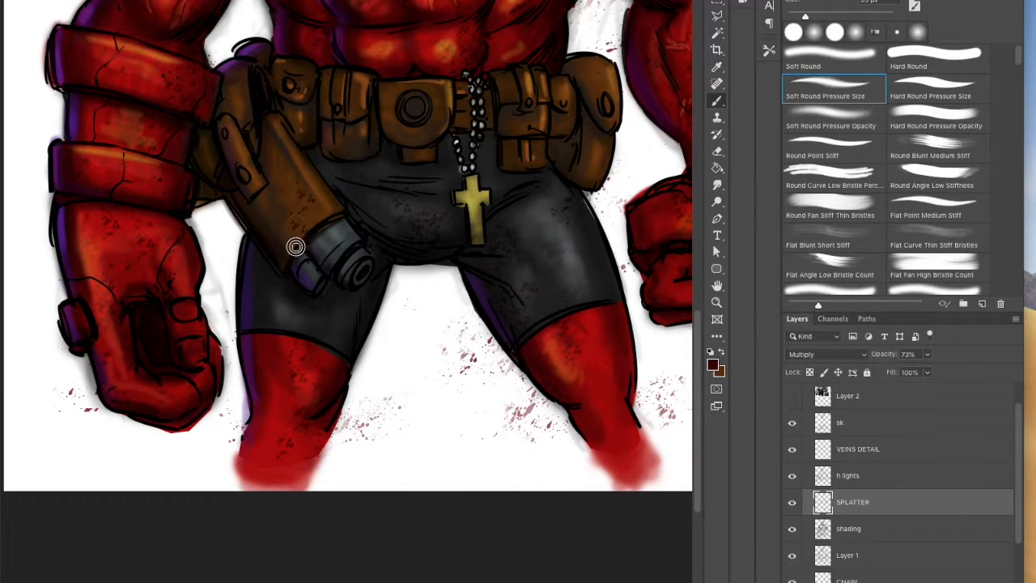
{"action": "key", "text": "e"}
{"action": "key", "text": "]"}
{"action": "left_click_drag", "start_coordinate": [292, 195], "coordinate": [295, 239]}
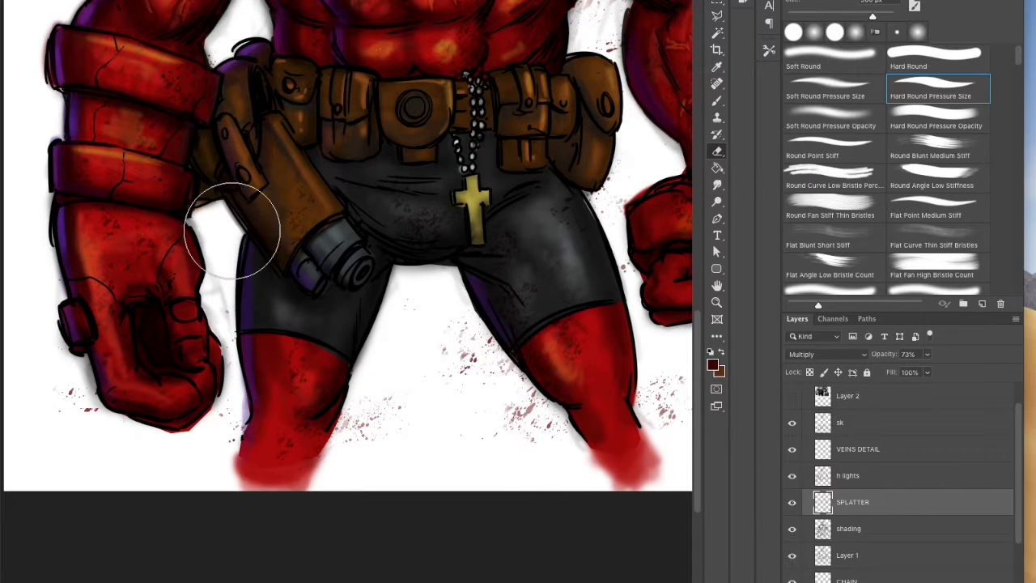
{"action": "left_click_drag", "start_coordinate": [294, 407], "coordinate": [306, 373]}
{"action": "left_click_drag", "start_coordinate": [575, 296], "coordinate": [489, 469]}
{"action": "left_click", "coordinate": [587, 359], "text": "alt"}
{"action": "left_click", "coordinate": [588, 359], "text": "alt"}
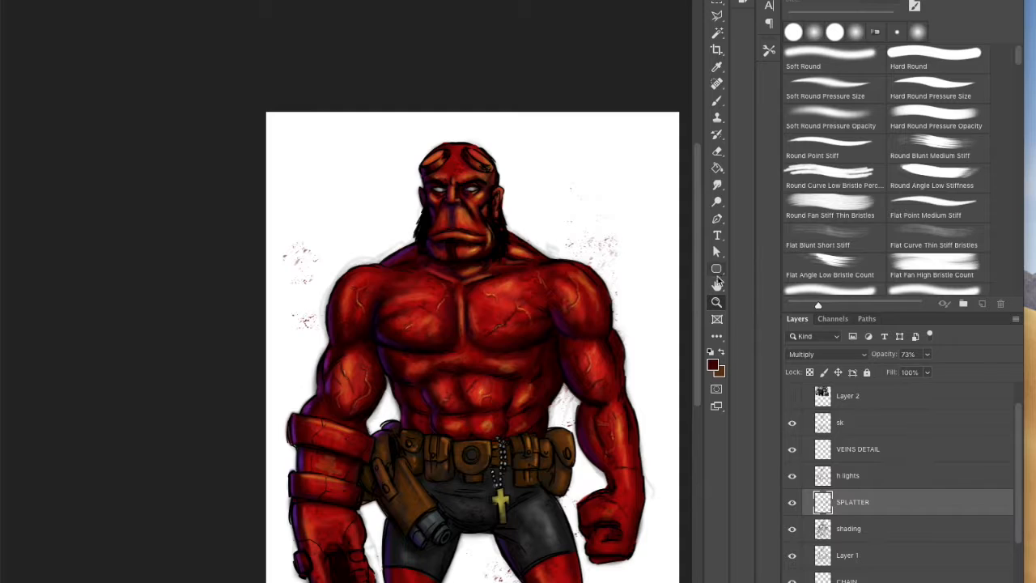
Step: Collapse and hide the HELLBOY group, and show the Layer 3 and Layer 4 background textures
{"action": "left_click_drag", "start_coordinate": [646, 343], "coordinate": [526, 284]}
{"action": "key", "text": "ctrl+t"}
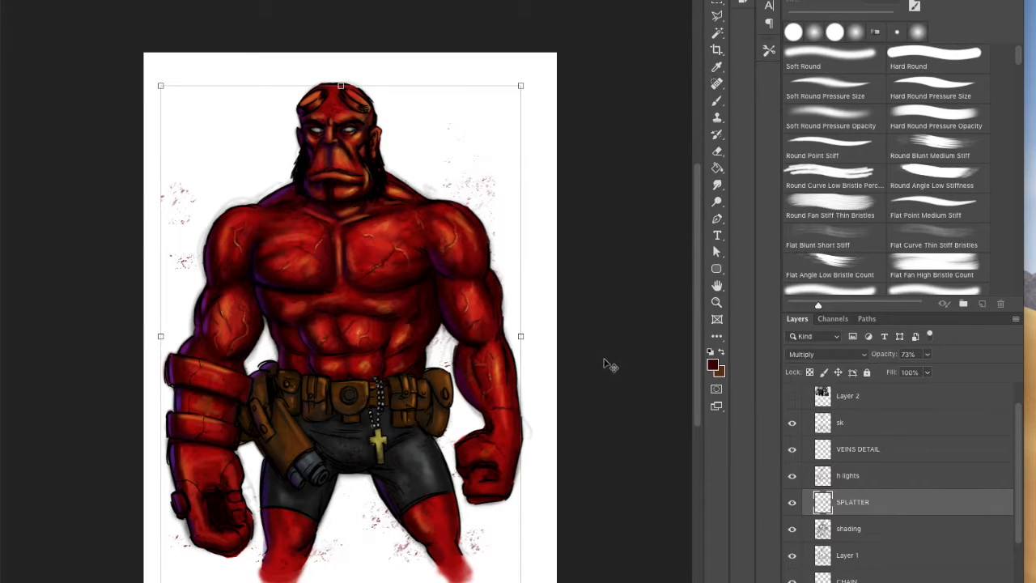
{"action": "left_click_drag", "start_coordinate": [1018, 416], "coordinate": [1014, 391]}
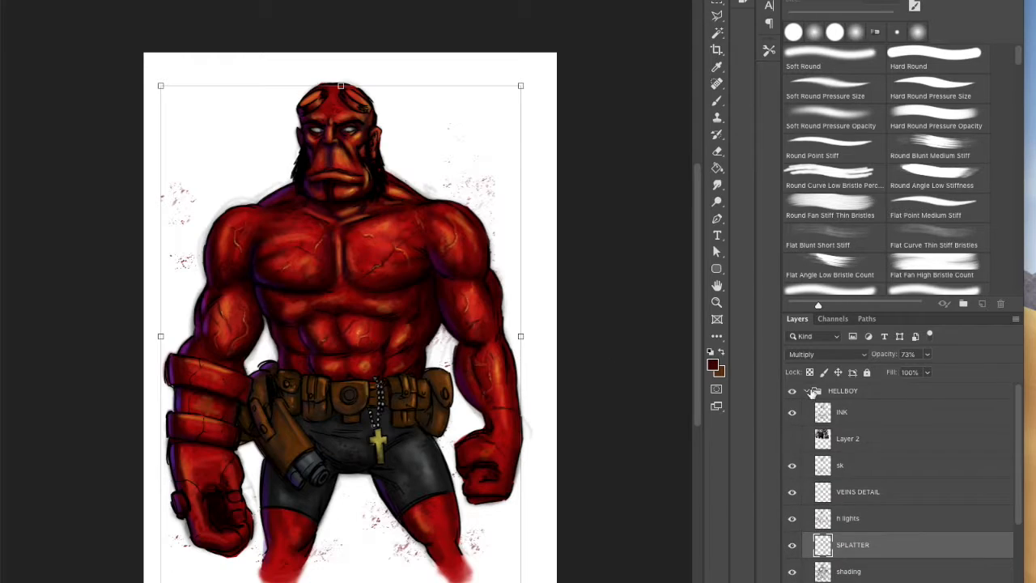
{"action": "left_click", "coordinate": [806, 391]}
{"action": "left_click", "coordinate": [792, 393]}
{"action": "left_click", "coordinate": [793, 464]}
{"action": "left_click", "coordinate": [792, 439]}
{"action": "left_click", "coordinate": [793, 467]}
{"action": "left_click", "coordinate": [793, 467]}
{"action": "left_click", "coordinate": [792, 413]}
{"action": "left_click", "coordinate": [794, 441]}
{"action": "left_click", "coordinate": [792, 466]}
{"action": "left_click", "coordinate": [792, 413]}
{"action": "left_click", "coordinate": [792, 466]}
{"action": "left_click", "coordinate": [793, 439]}
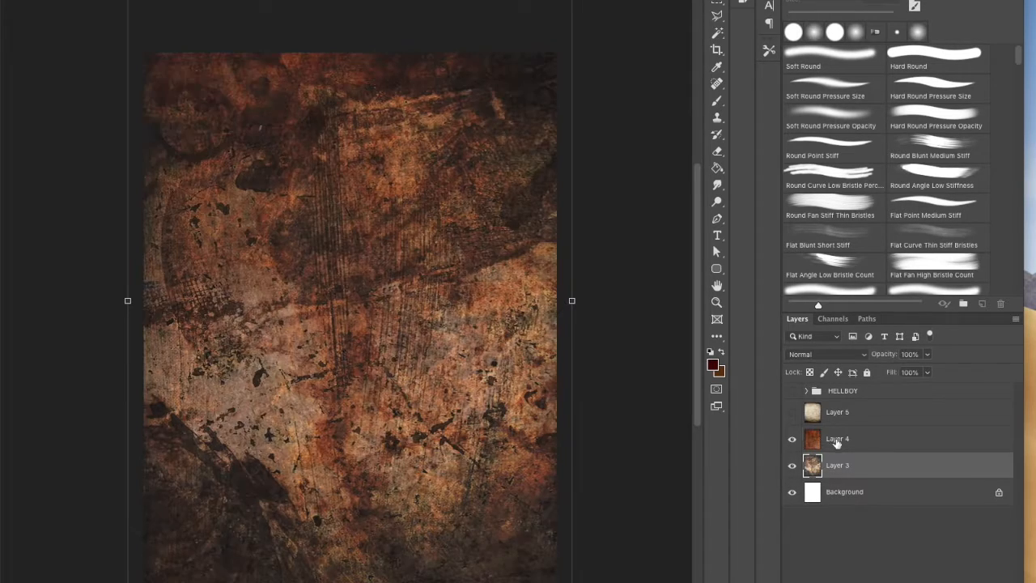
Step: Show the Layer 5 texture in Multiply at 58% opacity and turn the HELLBOY group back on
{"action": "left_click", "coordinate": [837, 441]}
{"action": "left_click", "coordinate": [792, 413]}
{"action": "left_click", "coordinate": [836, 413]}
{"action": "left_click", "coordinate": [856, 355]}
{"action": "left_click", "coordinate": [822, 390]}
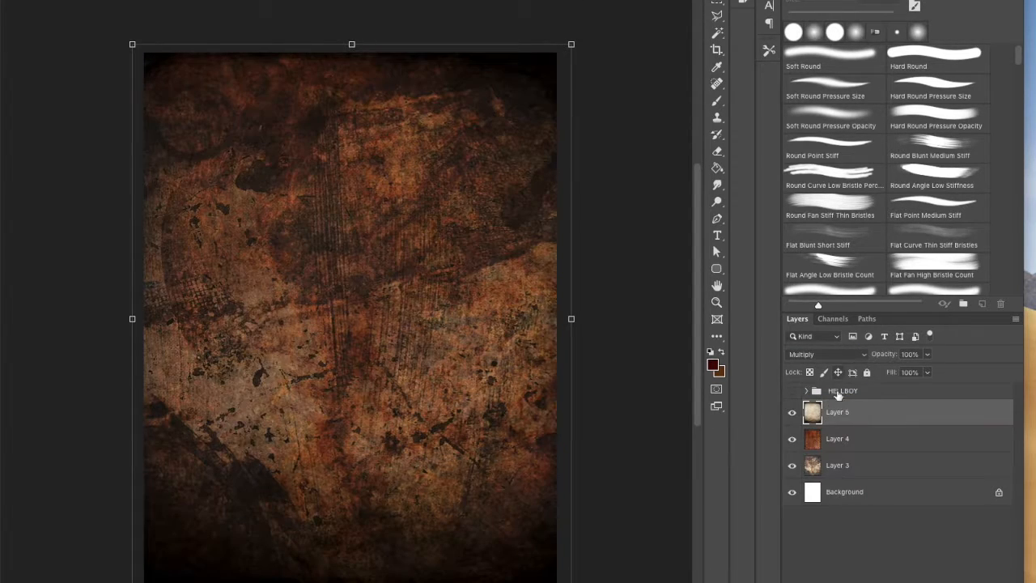
{"action": "left_click_drag", "start_coordinate": [927, 353], "coordinate": [902, 382]}
{"action": "left_click", "coordinate": [792, 390]}
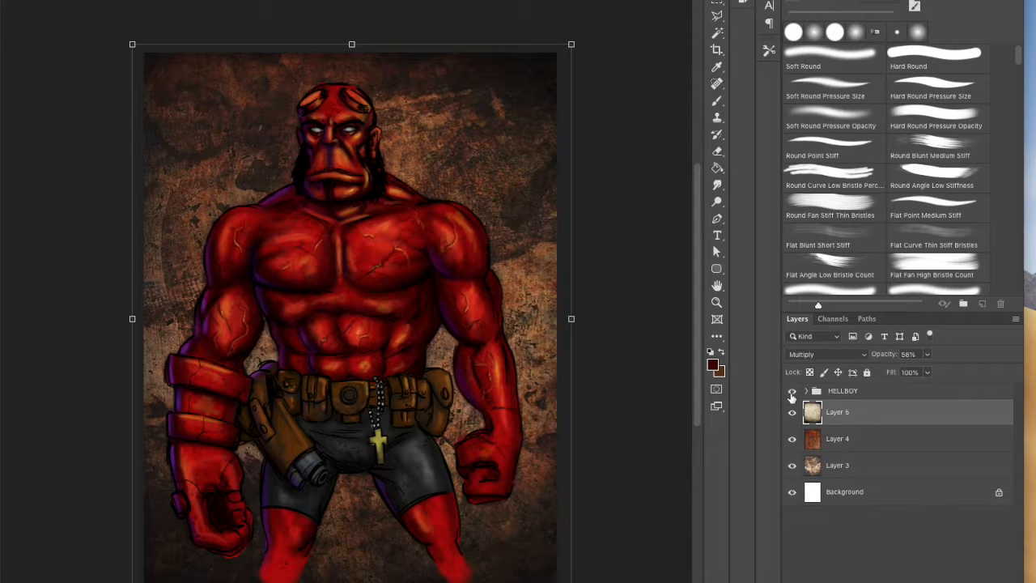
Step: Paint a light brown glow around the figure on a new layer below the HELLBOY group, using Hard Round Pressure Opacity
{"action": "left_click", "coordinate": [717, 304]}
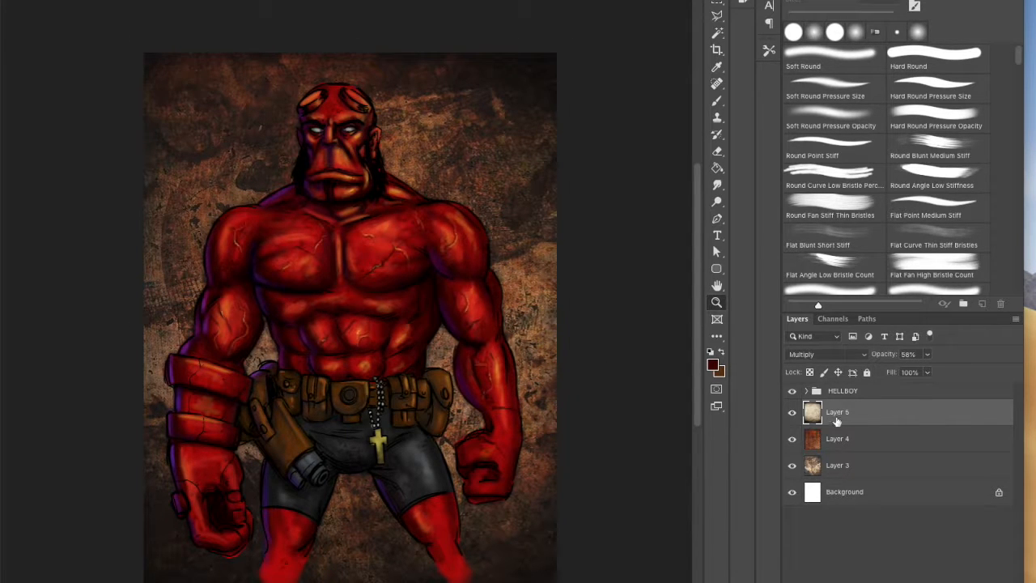
{"action": "key", "text": "ctrl+shift+alt+n"}
{"action": "key", "text": "b"}
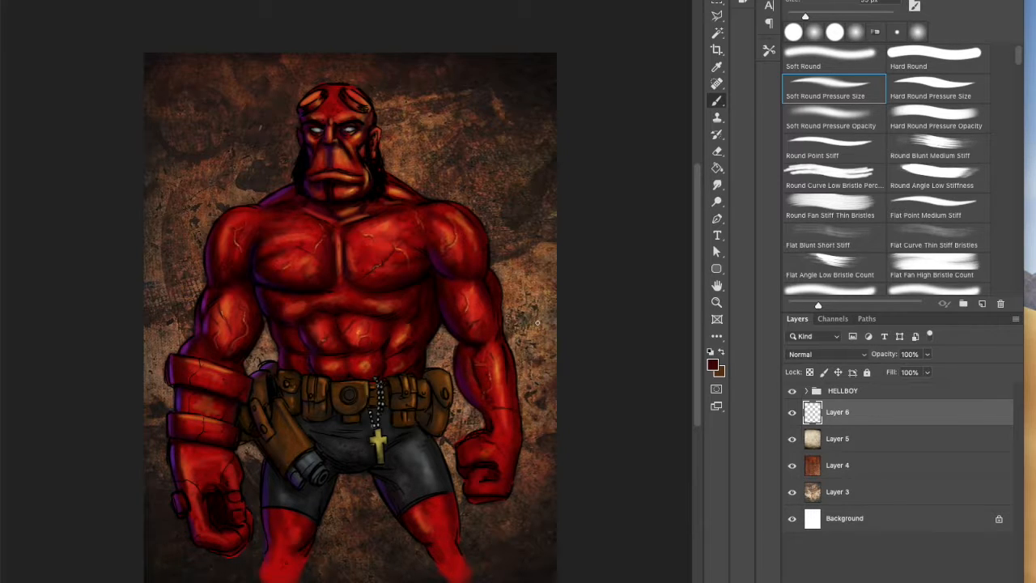
{"action": "left_click", "coordinate": [935, 118]}
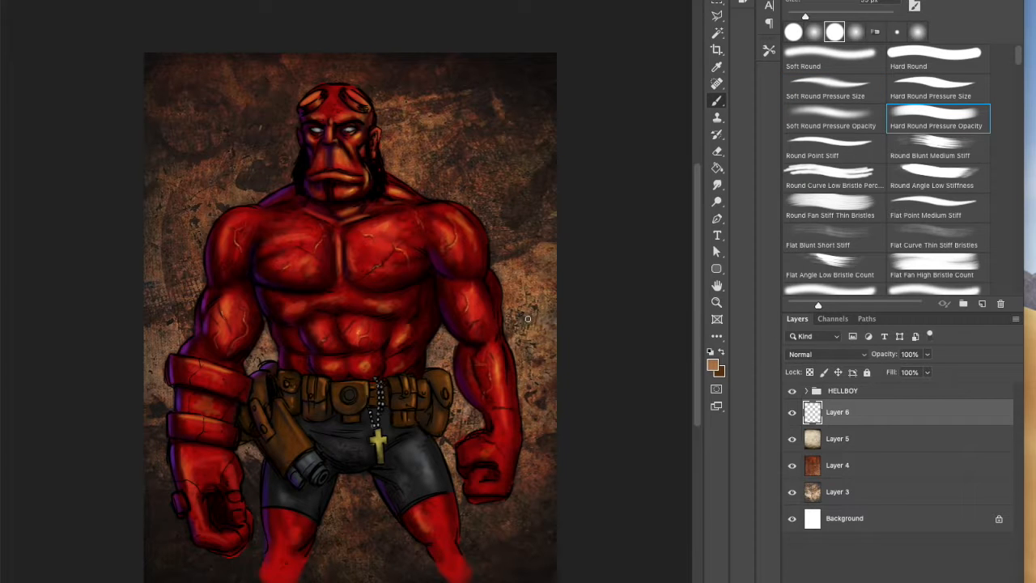
{"action": "mouse_move", "coordinate": [488, 289]}
{"action": "left_mouse_down"}
{"action": "mouse_move", "coordinate": [509, 347]}
{"action": "mouse_move", "coordinate": [494, 259]}
{"action": "left_mouse_up"}
{"action": "mouse_move", "coordinate": [380, 102]}
{"action": "left_mouse_down"}
{"action": "mouse_move", "coordinate": [310, 155]}
{"action": "mouse_move", "coordinate": [246, 220]}
{"action": "mouse_move", "coordinate": [265, 383]}
{"action": "mouse_move", "coordinate": [254, 470]}
{"action": "mouse_move", "coordinate": [272, 496]}
{"action": "mouse_move", "coordinate": [340, 514]}
{"action": "mouse_move", "coordinate": [369, 510]}
{"action": "mouse_move", "coordinate": [403, 571]}
{"action": "mouse_move", "coordinate": [461, 473]}
{"action": "left_mouse_up"}
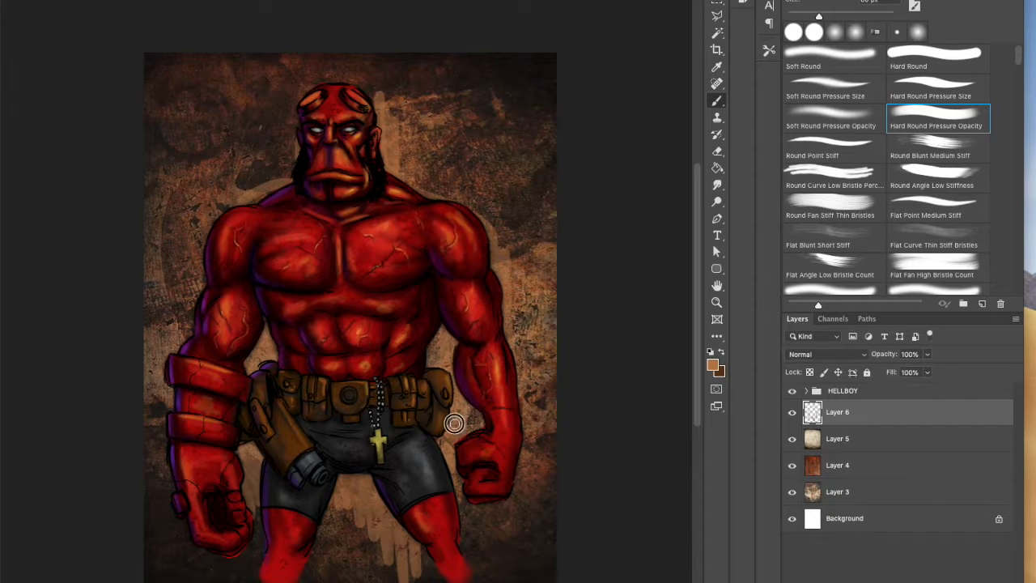
{"action": "mouse_move", "coordinate": [304, 84]}
{"action": "left_mouse_down"}
{"action": "mouse_move", "coordinate": [359, 72]}
{"action": "mouse_move", "coordinate": [412, 121]}
{"action": "mouse_move", "coordinate": [347, 68]}
{"action": "mouse_move", "coordinate": [273, 141]}
{"action": "mouse_move", "coordinate": [289, 162]}
{"action": "mouse_move", "coordinate": [412, 173]}
{"action": "mouse_move", "coordinate": [197, 219]}
{"action": "mouse_move", "coordinate": [167, 266]}
{"action": "mouse_move", "coordinate": [289, 163]}
{"action": "mouse_move", "coordinate": [462, 196]}
{"action": "mouse_move", "coordinate": [537, 375]}
{"action": "mouse_move", "coordinate": [524, 409]}
{"action": "left_mouse_up"}
{"action": "key", "text": "bracketright"}
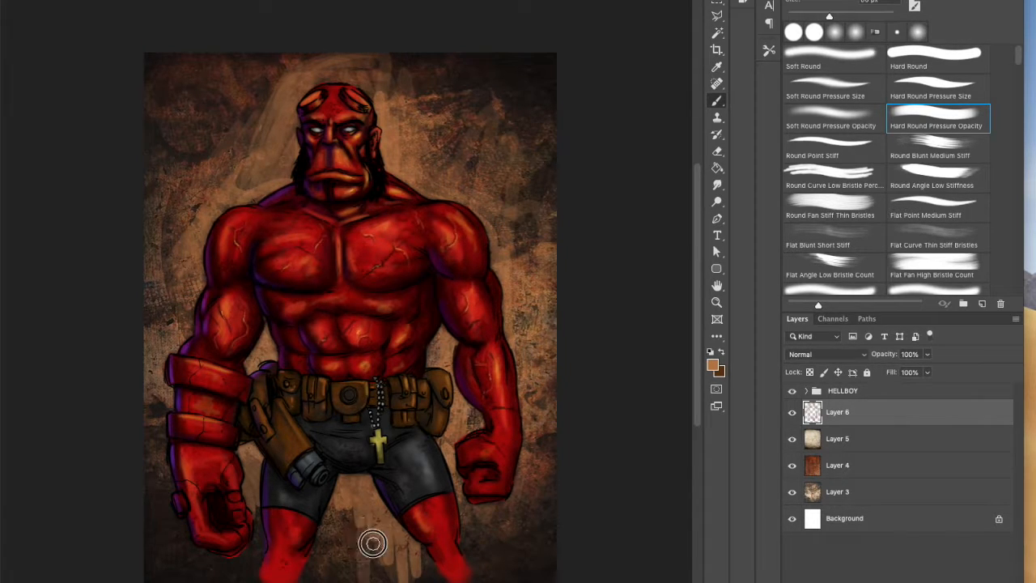
{"action": "left_click_drag", "start_coordinate": [173, 522], "coordinate": [143, 350]}
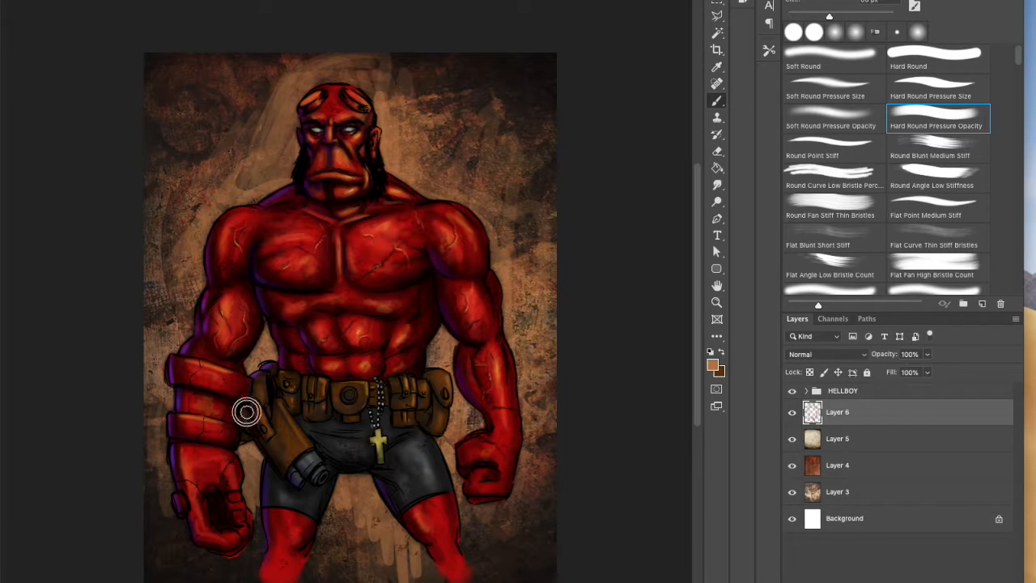
Step: Choose a lighter orange and brush it close around the head, shoulders and arm
{"action": "left_click", "coordinate": [712, 366]}
{"action": "left_click", "coordinate": [351, 286]}
{"action": "left_click", "coordinate": [567, 265]}
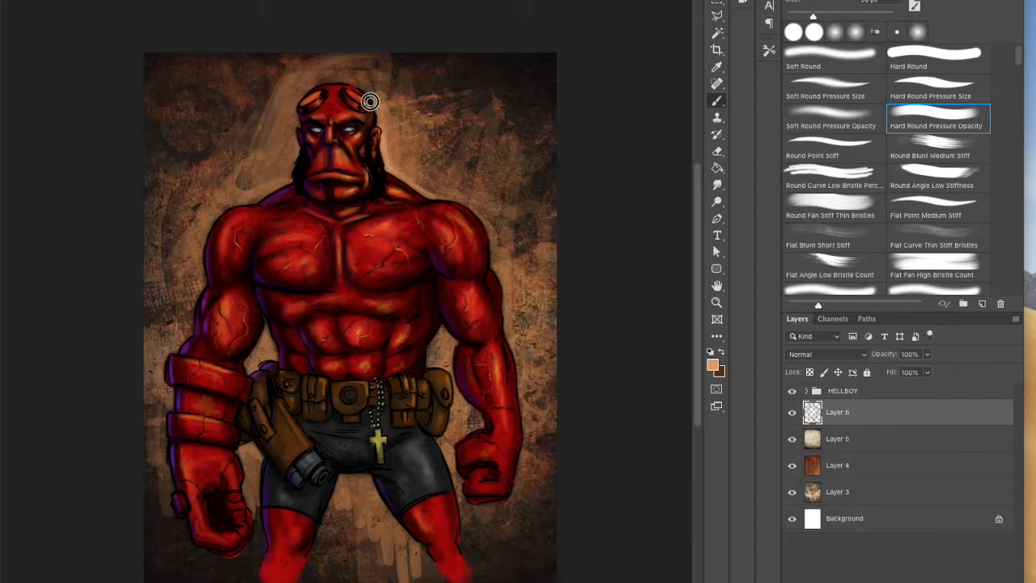
{"action": "mouse_move", "coordinate": [326, 77]}
{"action": "left_mouse_down"}
{"action": "mouse_move", "coordinate": [477, 202]}
{"action": "mouse_move", "coordinate": [514, 404]}
{"action": "left_mouse_up"}
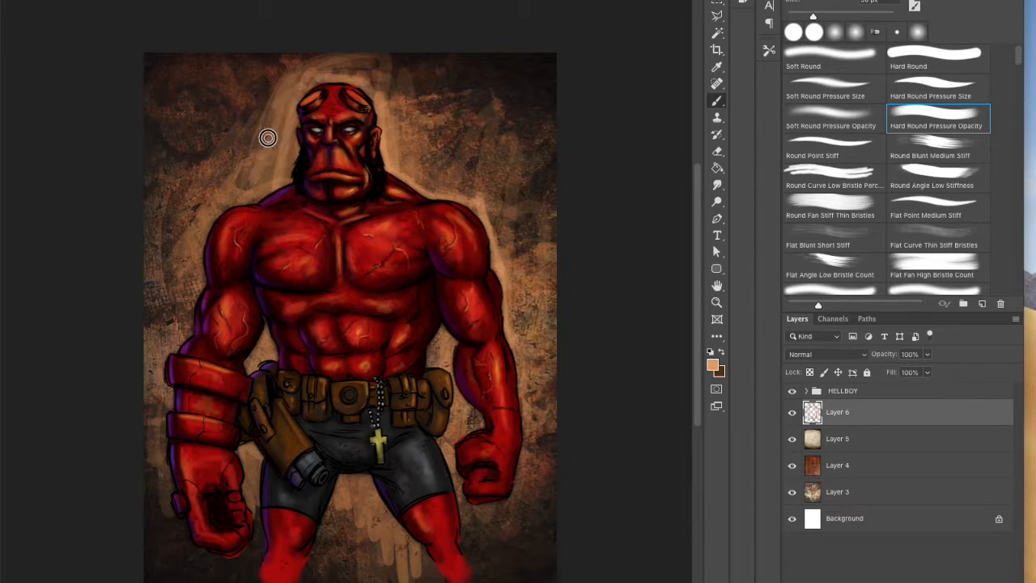
Step: Choose a pale peach and brighten the background glow around the head
{"action": "left_click", "coordinate": [713, 366]}
{"action": "left_click", "coordinate": [313, 276]}
{"action": "left_click", "coordinate": [563, 268]}
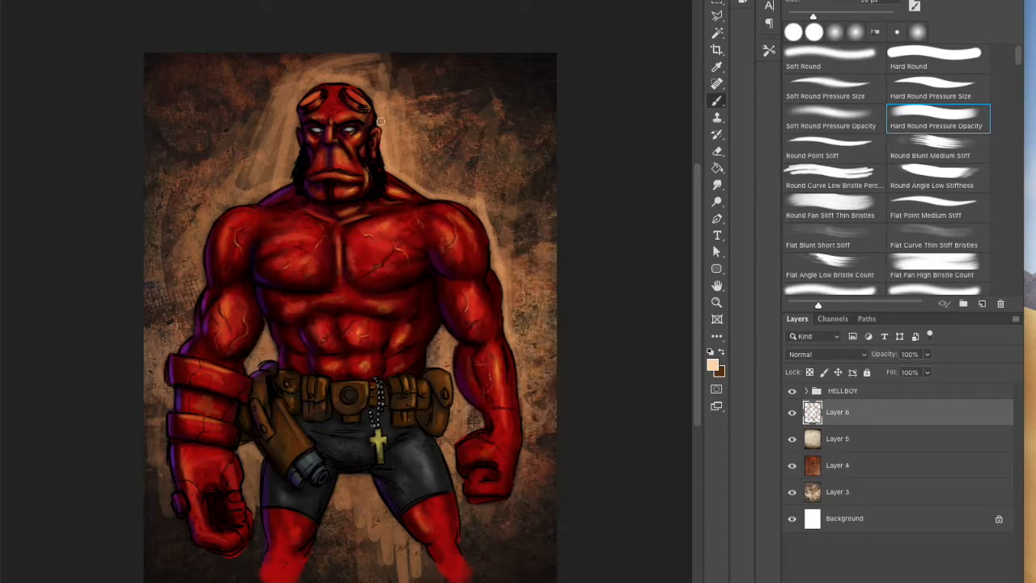
{"action": "mouse_move", "coordinate": [383, 103]}
{"action": "left_mouse_down"}
{"action": "mouse_move", "coordinate": [410, 162]}
{"action": "mouse_move", "coordinate": [403, 111]}
{"action": "mouse_move", "coordinate": [329, 78]}
{"action": "mouse_move", "coordinate": [383, 94]}
{"action": "mouse_move", "coordinate": [426, 151]}
{"action": "mouse_move", "coordinate": [395, 91]}
{"action": "mouse_move", "coordinate": [351, 75]}
{"action": "mouse_move", "coordinate": [340, 46]}
{"action": "left_mouse_up"}
Step: Smudge the pale glow strokes beside the head and above the shoulder into the background
{"action": "key", "text": "e"}
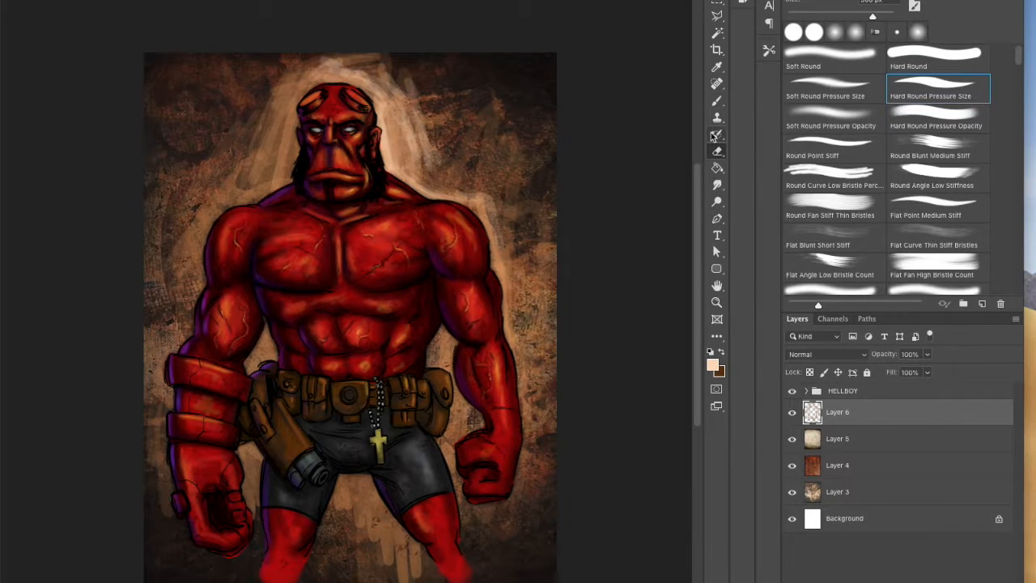
{"action": "key", "text": "r"}
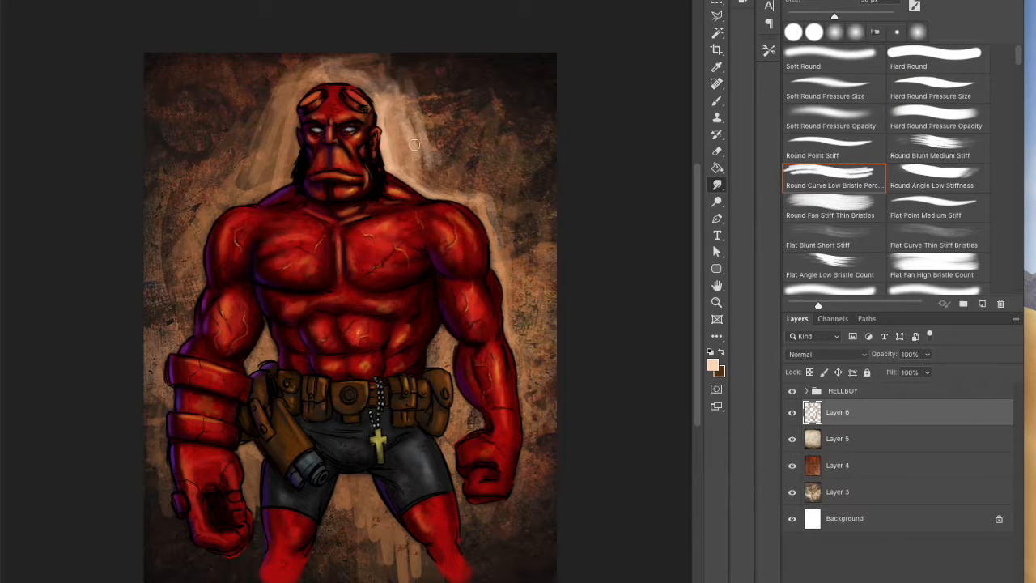
{"action": "mouse_move", "coordinate": [386, 85]}
{"action": "left_mouse_down"}
{"action": "mouse_move", "coordinate": [398, 138]}
{"action": "mouse_move", "coordinate": [437, 97]}
{"action": "mouse_move", "coordinate": [370, 72]}
{"action": "mouse_move", "coordinate": [483, 165]}
{"action": "left_mouse_up"}
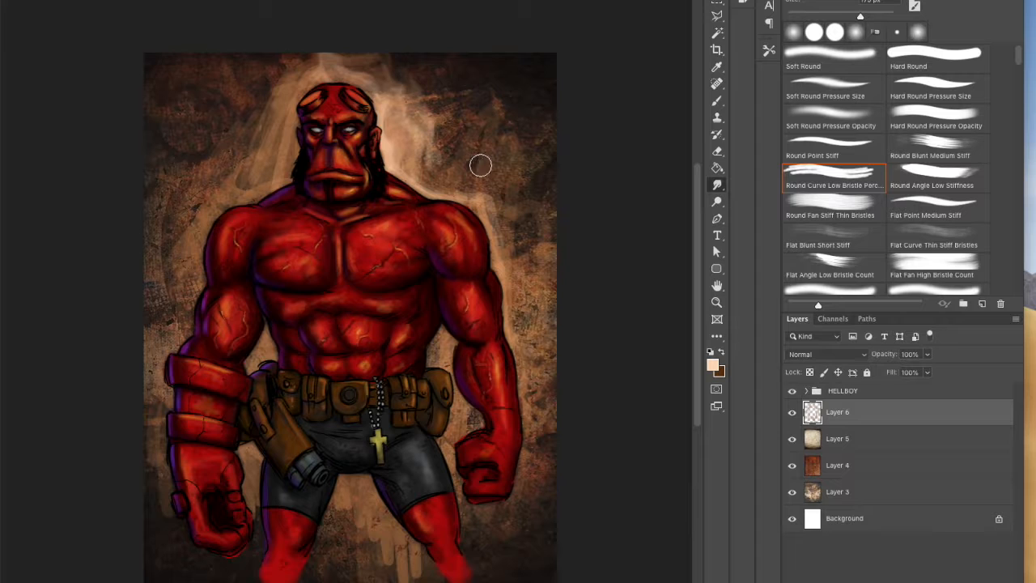
{"action": "left_click", "coordinate": [716, 103]}
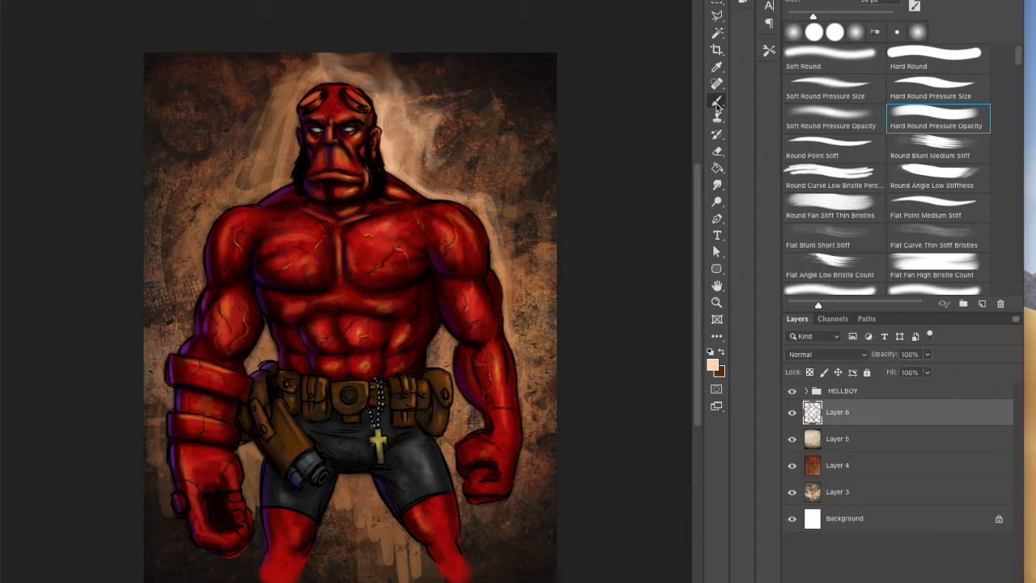
Step: Lasso the splatter around the head and upper body on the SPLATTER layer and copy it to a new layer above Layer 6
{"action": "left_click", "coordinate": [806, 391]}
{"action": "left_click", "coordinate": [818, 392]}
{"action": "left_click", "coordinate": [861, 535]}
{"action": "right_click", "coordinate": [717, 16]}
{"action": "left_click", "coordinate": [777, 11]}
{"action": "left_click_drag", "start_coordinate": [504, 120], "coordinate": [473, 114]}
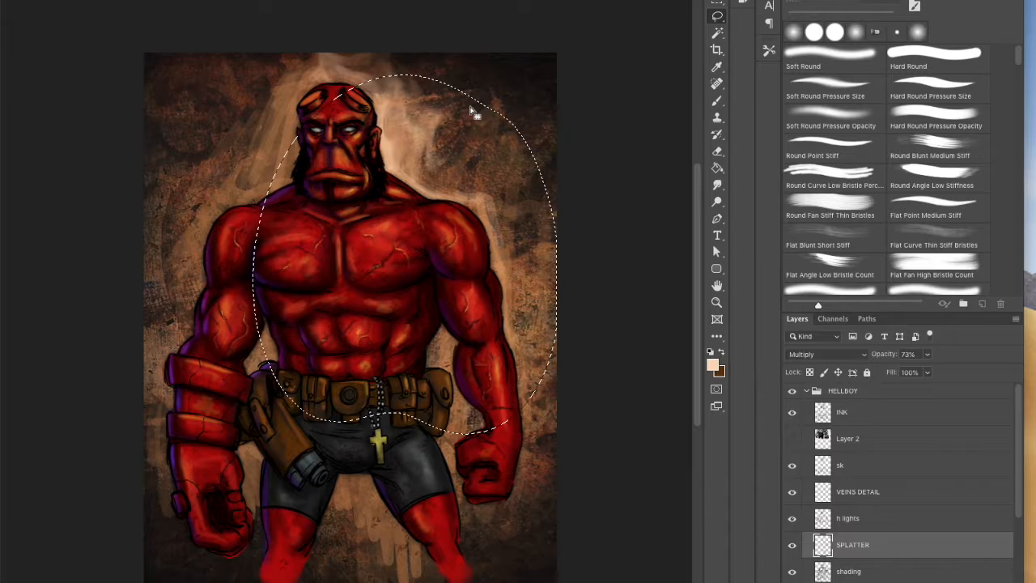
{"action": "left_click", "coordinate": [852, 410]}
{"action": "left_click", "coordinate": [806, 391]}
{"action": "left_click", "coordinate": [874, 416]}
{"action": "key", "text": "ctrl+d"}
{"action": "key", "text": "ctrl+shift+alt+n"}
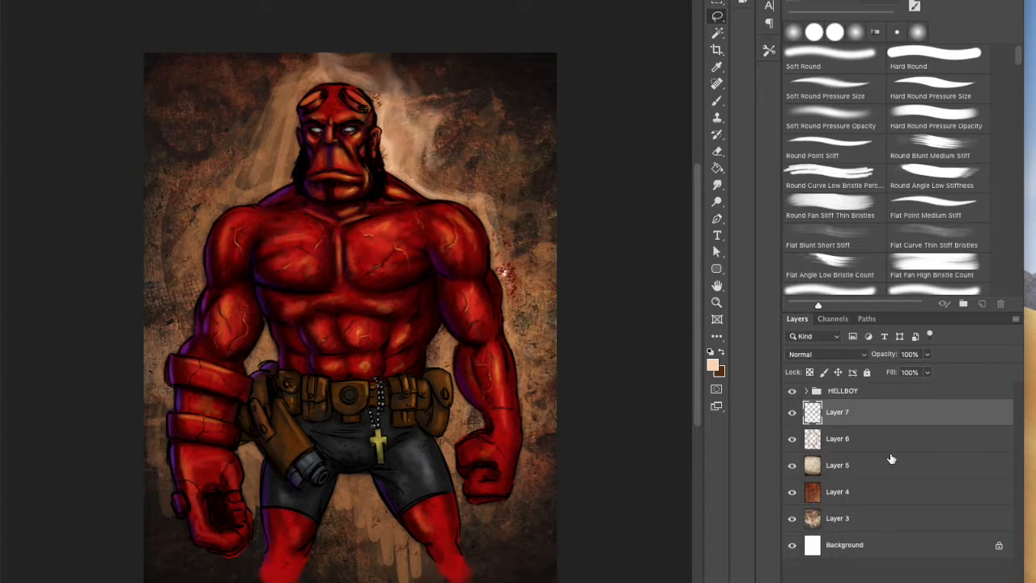
Step: Lighten the copied splatter to near white with a Hue/Saturation adjustment
{"action": "key", "text": "ctrl+u"}
{"action": "left_click_drag", "start_coordinate": [601, 509], "coordinate": [650, 508]}
{"action": "left_click_drag", "start_coordinate": [601, 445], "coordinate": [592, 477]}
{"action": "left_click_drag", "start_coordinate": [642, 508], "coordinate": [636, 510]}
{"action": "left_click_drag", "start_coordinate": [577, 447], "coordinate": [620, 455]}
{"action": "left_click", "coordinate": [738, 384]}
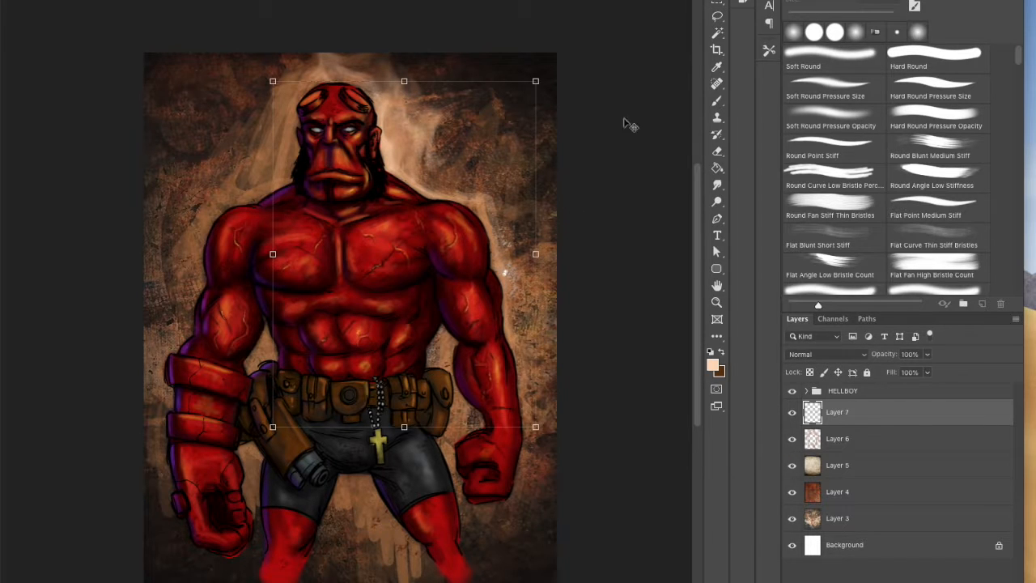
Step: Move the white splatter up beside the head and shoulder and set its layer opacity to 58%
{"action": "key", "text": "v"}
{"action": "left_click_drag", "start_coordinate": [927, 354], "coordinate": [903, 380]}
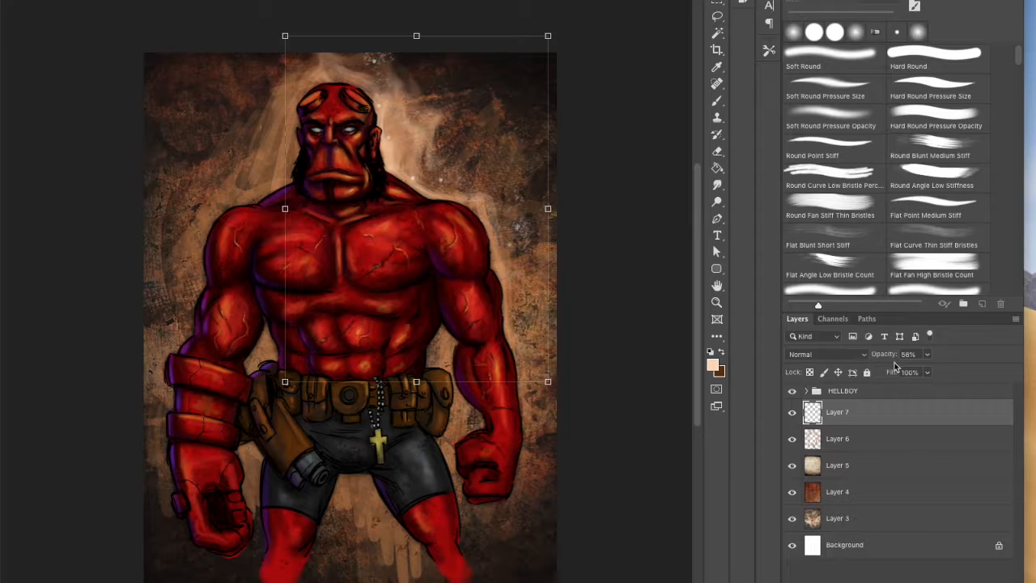
Step: Clone the white splatter into the glow beside the head and next to the outer arm with the Clone Stamp
{"action": "left_click", "coordinate": [716, 116]}
{"action": "left_click", "coordinate": [519, 230], "text": "alt"}
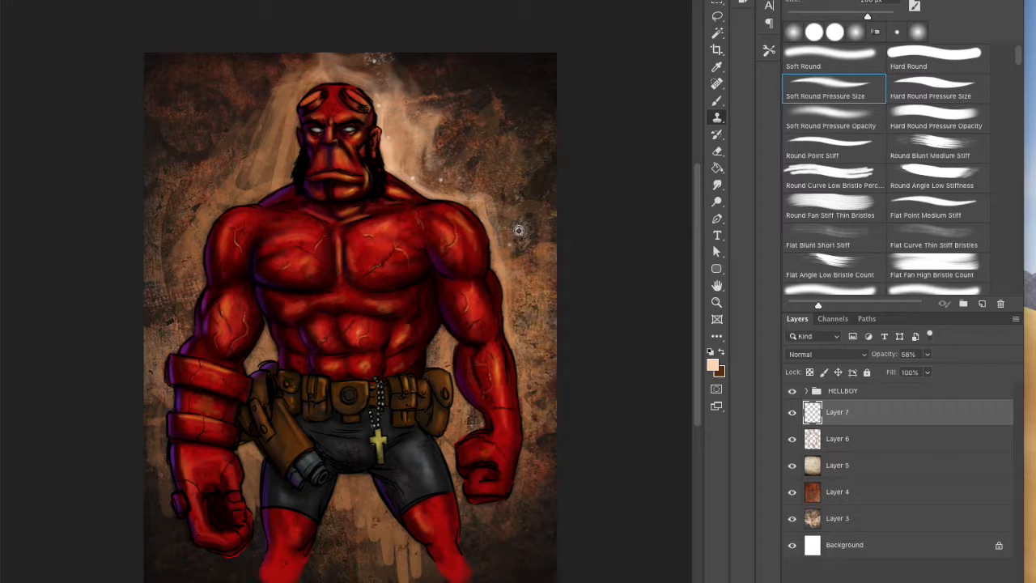
{"action": "mouse_move", "coordinate": [398, 143]}
{"action": "left_mouse_down"}
{"action": "mouse_move", "coordinate": [423, 162]}
{"action": "mouse_move", "coordinate": [437, 147]}
{"action": "left_mouse_up"}
{"action": "mouse_move", "coordinate": [393, 75]}
{"action": "left_mouse_down"}
{"action": "mouse_move", "coordinate": [341, 70]}
{"action": "mouse_move", "coordinate": [370, 81]}
{"action": "mouse_move", "coordinate": [404, 122]}
{"action": "mouse_move", "coordinate": [426, 174]}
{"action": "mouse_move", "coordinate": [404, 180]}
{"action": "left_mouse_up"}
{"action": "left_click", "coordinate": [521, 232], "text": "alt"}
{"action": "left_click_drag", "start_coordinate": [402, 144], "coordinate": [400, 102]}
{"action": "left_click", "coordinate": [523, 229], "text": "alt"}
{"action": "left_click_drag", "start_coordinate": [514, 316], "coordinate": [508, 321]}
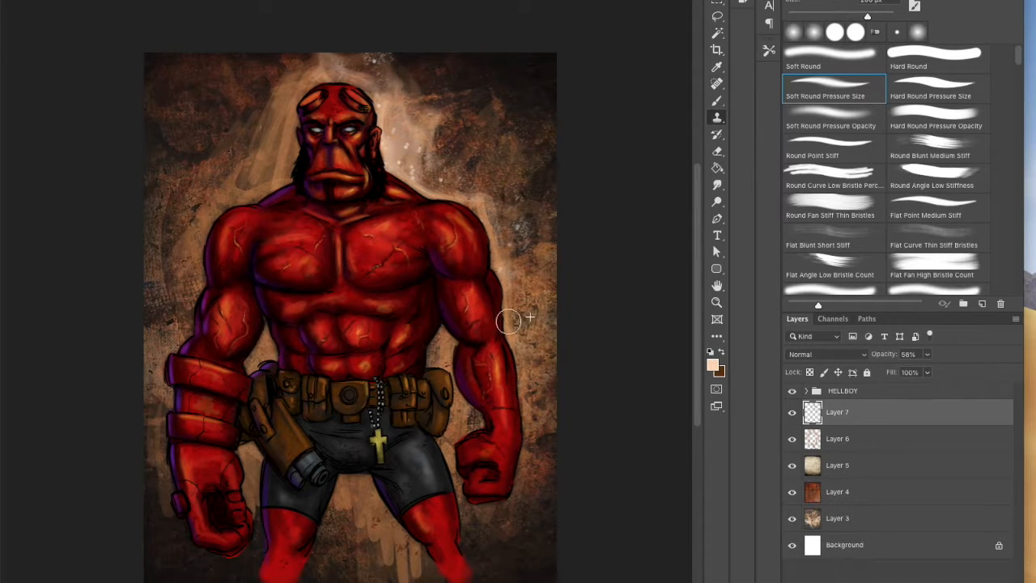
Step: Clone more white splatter between the waist and forearm, above the head and beside the face
{"action": "left_click_drag", "start_coordinate": [448, 336], "coordinate": [455, 323]}
{"action": "left_click", "coordinate": [502, 220], "text": "alt"}
{"action": "mouse_move", "coordinate": [382, 96]}
{"action": "left_mouse_down"}
{"action": "mouse_move", "coordinate": [294, 81]}
{"action": "mouse_move", "coordinate": [284, 127]}
{"action": "mouse_move", "coordinate": [313, 79]}
{"action": "left_mouse_up"}
{"action": "left_click", "coordinate": [517, 199], "text": "alt"}
{"action": "mouse_move", "coordinate": [403, 160]}
{"action": "left_mouse_down"}
{"action": "mouse_move", "coordinate": [395, 69]}
{"action": "mouse_move", "coordinate": [400, 116]}
{"action": "left_mouse_up"}
{"action": "left_click", "coordinate": [516, 236], "text": "alt"}
Step: Soften the white splatter beside the head with the Blur and Smudge tools
{"action": "left_click", "coordinate": [718, 170]}
{"action": "right_click", "coordinate": [717, 184]}
{"action": "left_click", "coordinate": [769, 177]}
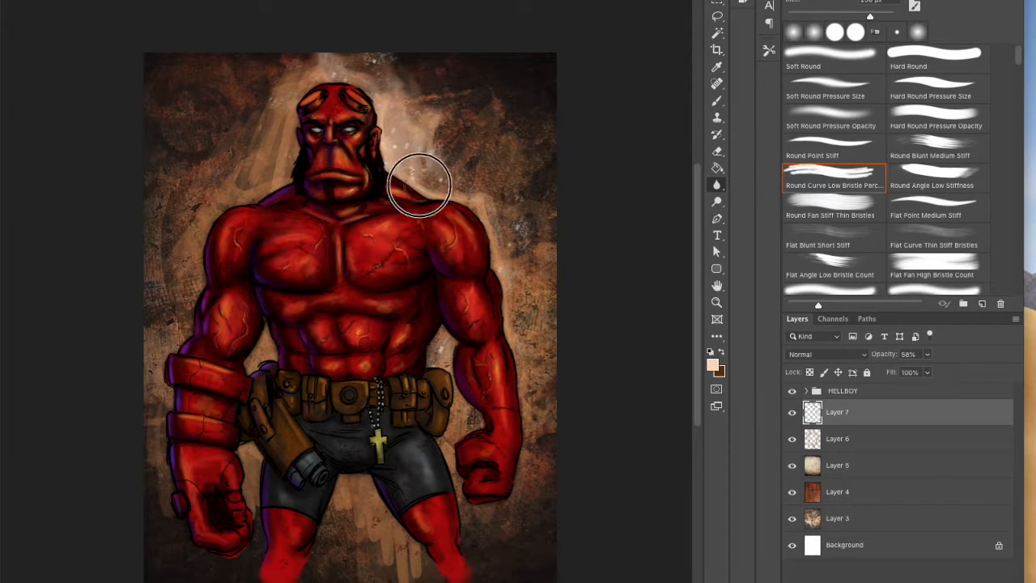
{"action": "left_click", "coordinate": [720, 188]}
{"action": "right_click", "coordinate": [721, 191]}
{"action": "left_click", "coordinate": [769, 212]}
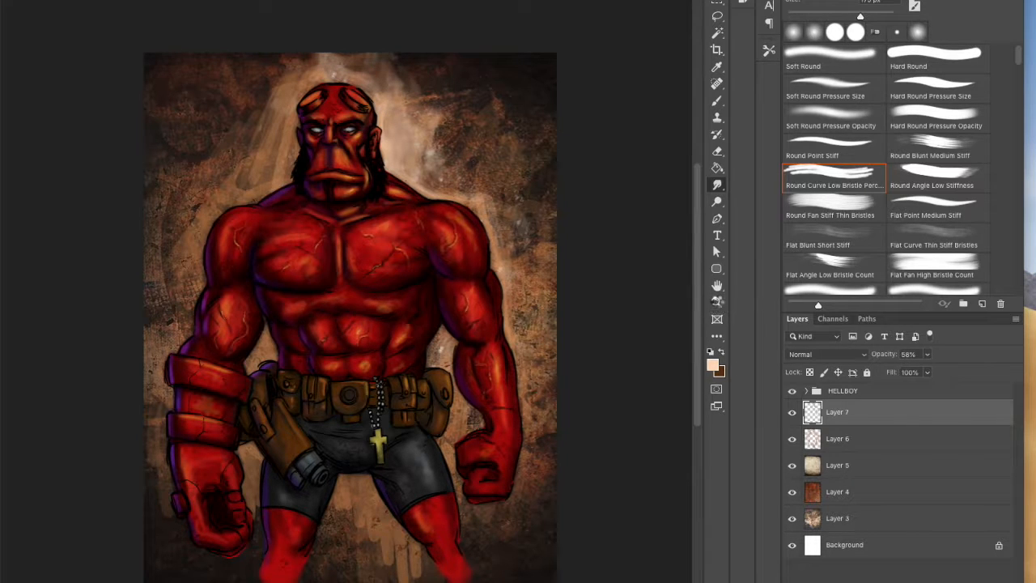
Step: Expand the HELLBOY group and select the TORSO layer with the Eraser ready
{"action": "left_click", "coordinate": [716, 303]}
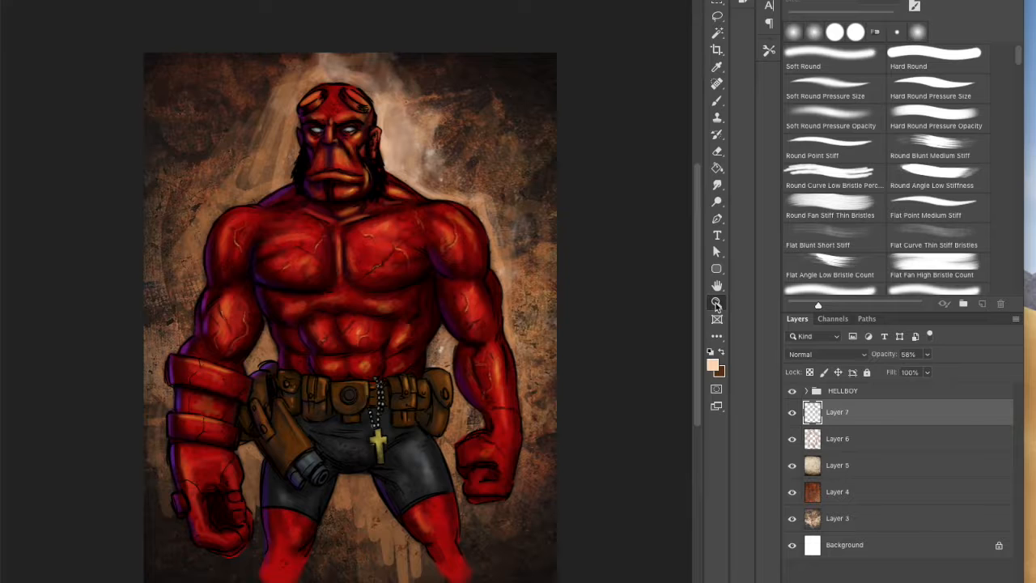
{"action": "left_click", "coordinate": [709, 4]}
{"action": "left_click", "coordinate": [806, 390]}
{"action": "left_click_drag", "start_coordinate": [1012, 461], "coordinate": [1012, 559]}
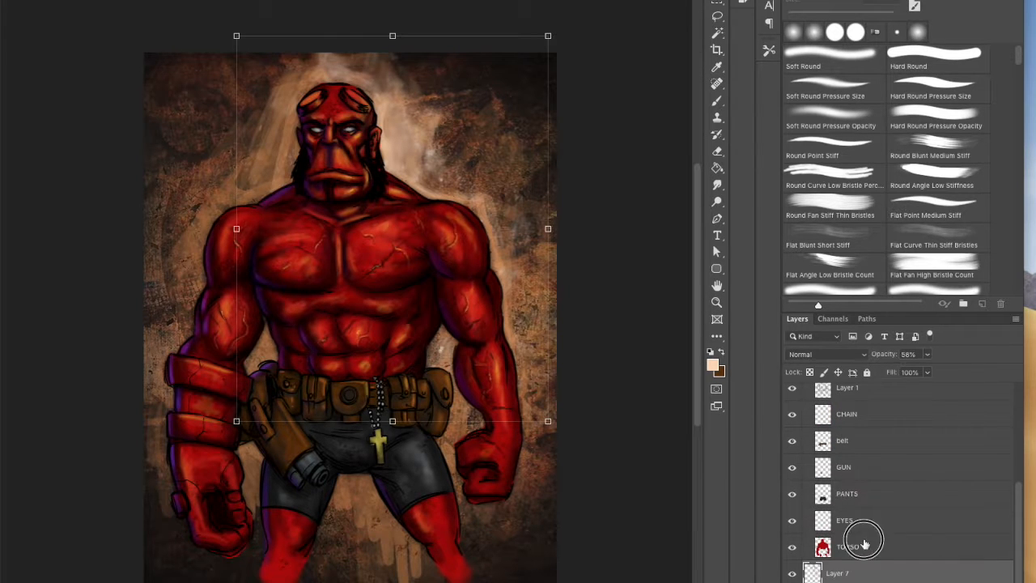
{"action": "left_click", "coordinate": [863, 546]}
{"action": "left_click", "coordinate": [717, 153]}
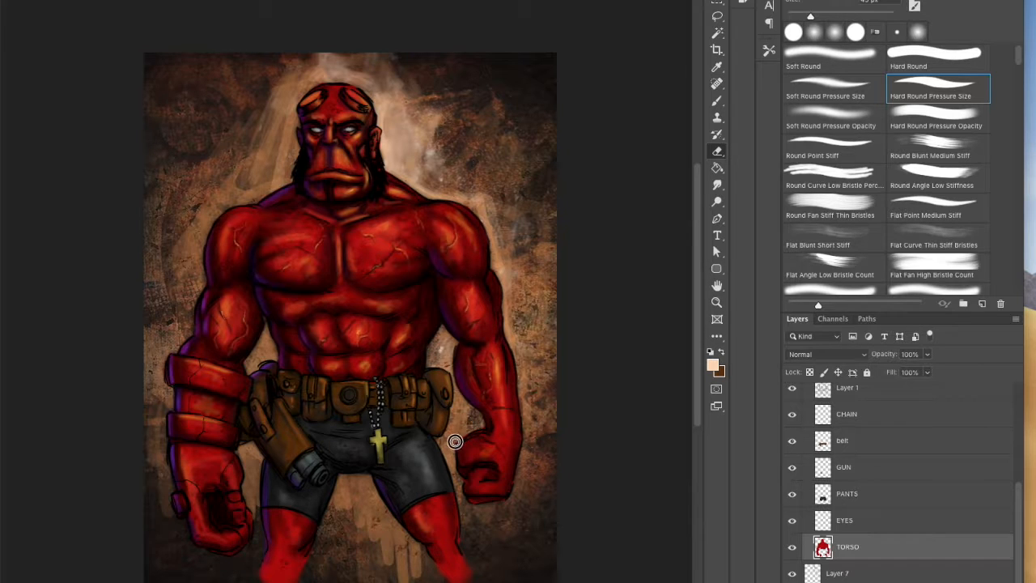
{"action": "scroll", "coordinate": [696, 289], "scroll_direction": "up", "scroll_amount": 3}
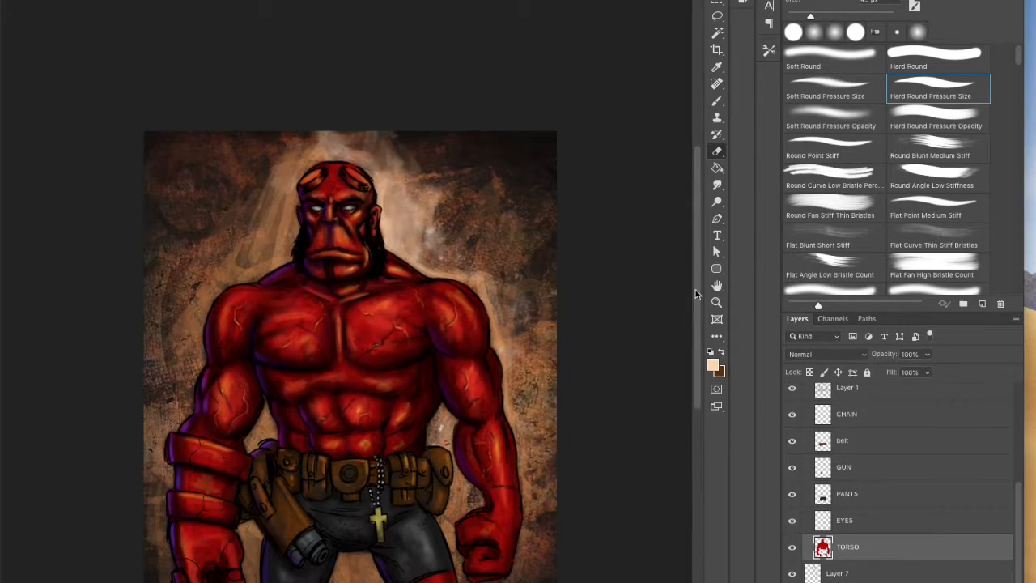
{"action": "key", "text": "v"}
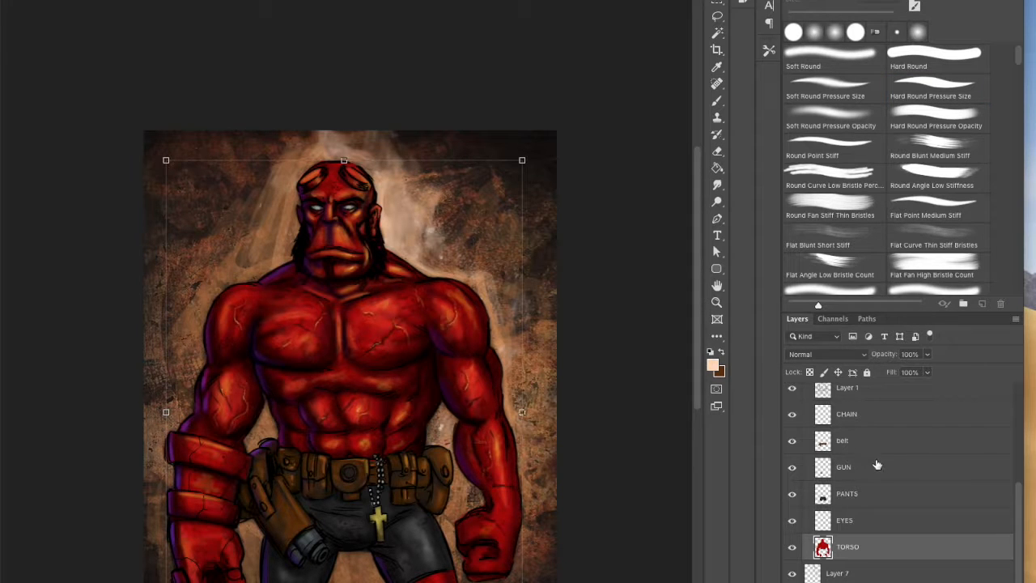
Step: Add a new layer above EYES and outline the irises with a small dark brown Hard Round Pressure Size brush
{"action": "left_click", "coordinate": [849, 524]}
{"action": "left_click", "coordinate": [981, 581]}
{"action": "left_click", "coordinate": [714, 367]}
{"action": "left_click_drag", "start_coordinate": [430, 400], "coordinate": [433, 409]}
{"action": "key", "text": "Return"}
{"action": "left_click_drag", "start_coordinate": [316, 195], "coordinate": [323, 191]}
{"action": "left_click", "coordinate": [718, 102]}
{"action": "key", "text": "period"}
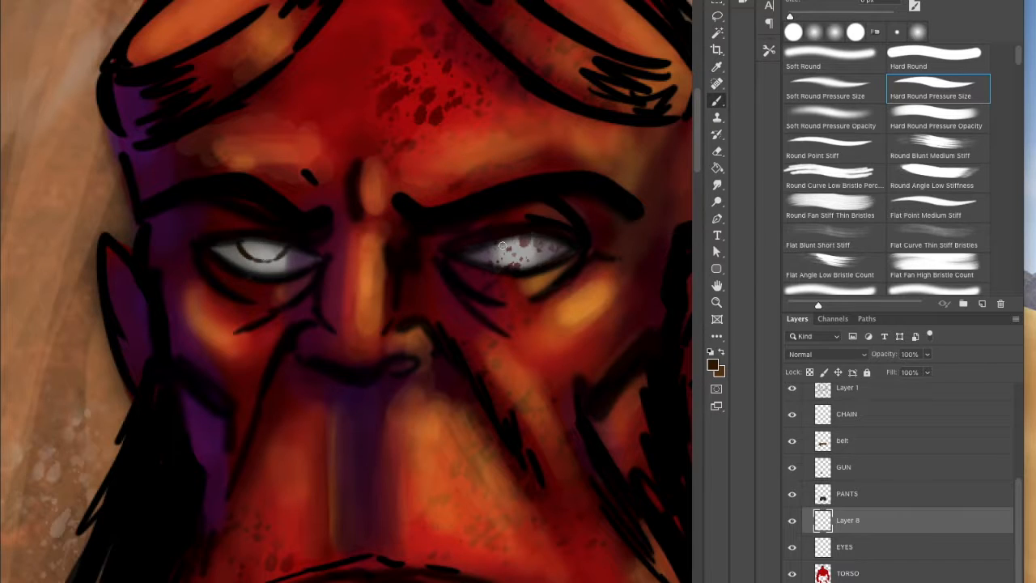
Step: Add another layer between the iris outlines and the EYES layer and fill both irises with orange
{"action": "key", "text": "ctrl+shift+alt+n"}
{"action": "left_click", "coordinate": [518, 210], "text": "alt"}
{"action": "left_click_drag", "start_coordinate": [526, 241], "coordinate": [504, 241]}
{"action": "left_click_drag", "start_coordinate": [259, 243], "coordinate": [249, 241]}
Step: Pick a brighter yellow and a pale tone and paint highlights into both irises, using Layer 8 for the pale accents
{"action": "left_click", "coordinate": [713, 365]}
{"action": "left_click", "coordinate": [386, 284]}
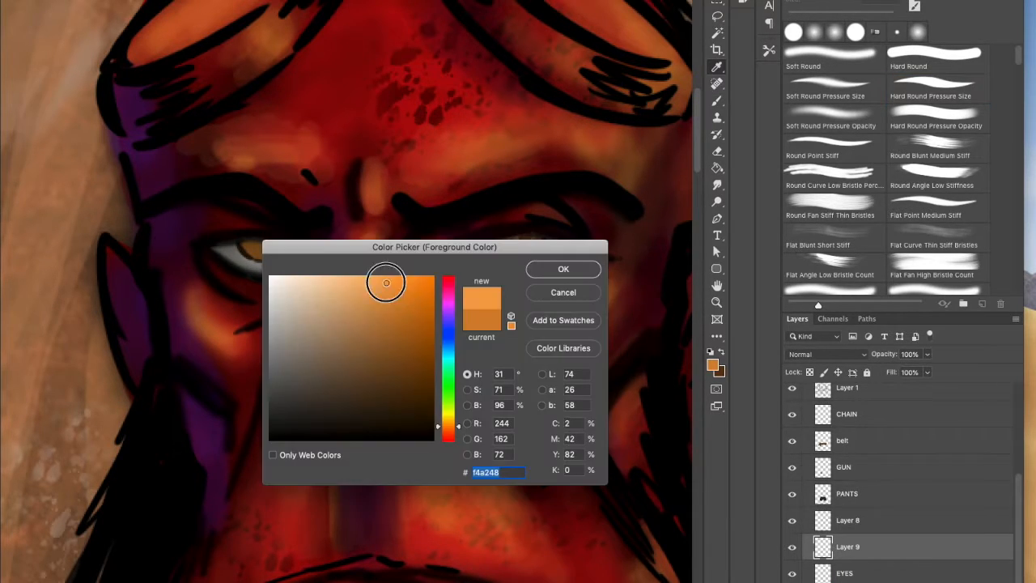
{"action": "left_click", "coordinate": [449, 415]}
{"action": "left_click", "coordinate": [562, 269]}
{"action": "left_click", "coordinate": [712, 365]}
{"action": "left_click", "coordinate": [315, 280]}
{"action": "left_click", "coordinate": [562, 269]}
{"action": "left_click", "coordinate": [834, 522]}
{"action": "left_click", "coordinate": [629, 371], "text": "alt"}
{"action": "left_click_drag", "start_coordinate": [515, 240], "coordinate": [511, 235]}
{"action": "left_click", "coordinate": [260, 244]}
Step: Touch up the eyes on Layer 9 with dark red and check them against the whole figure
{"action": "left_click", "coordinate": [848, 538]}
{"action": "left_click", "coordinate": [507, 240], "text": "alt"}
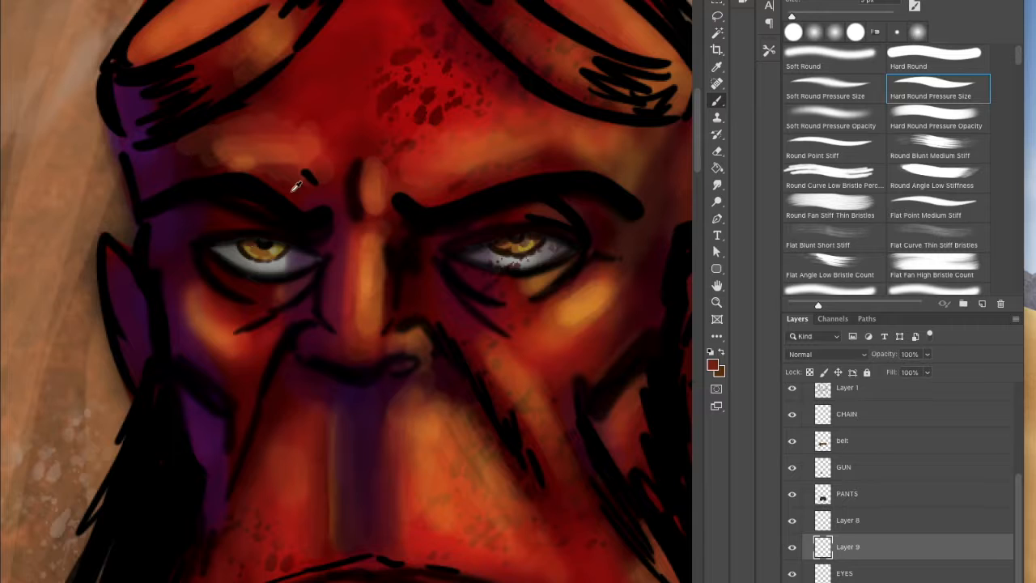
{"action": "left_click", "coordinate": [599, 372], "text": "alt"}
{"action": "left_click", "coordinate": [599, 372], "text": "alt"}
{"action": "left_click", "coordinate": [599, 372], "text": "alt"}
{"action": "left_click", "coordinate": [596, 370], "text": "alt"}
{"action": "left_click_drag", "start_coordinate": [597, 369], "coordinate": [497, 274]}
{"action": "left_click", "coordinate": [603, 336], "text": "alt"}
{"action": "left_click_drag", "start_coordinate": [653, 310], "coordinate": [573, 239]}
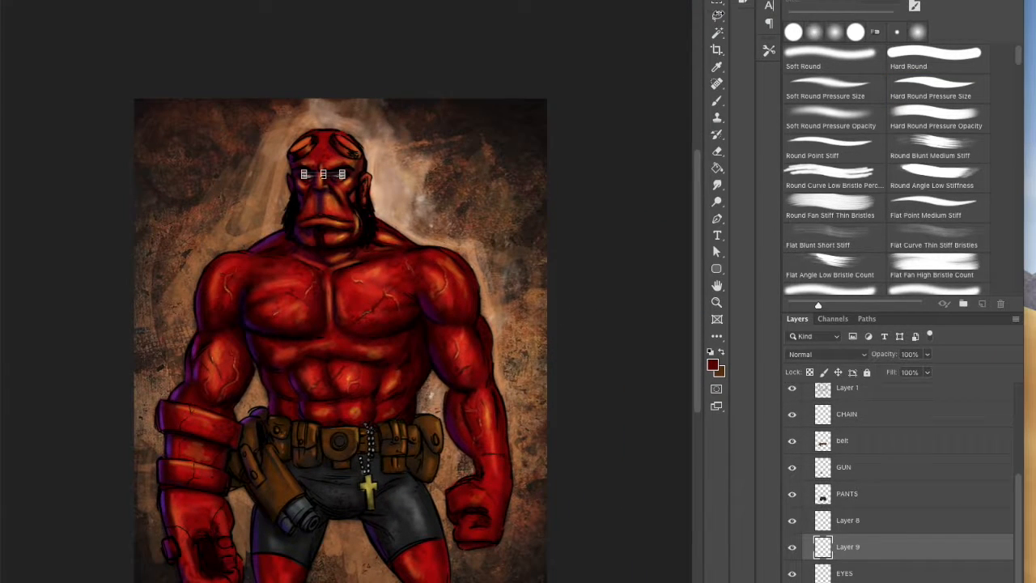
{"action": "left_click_drag", "start_coordinate": [643, 239], "coordinate": [626, 240]}
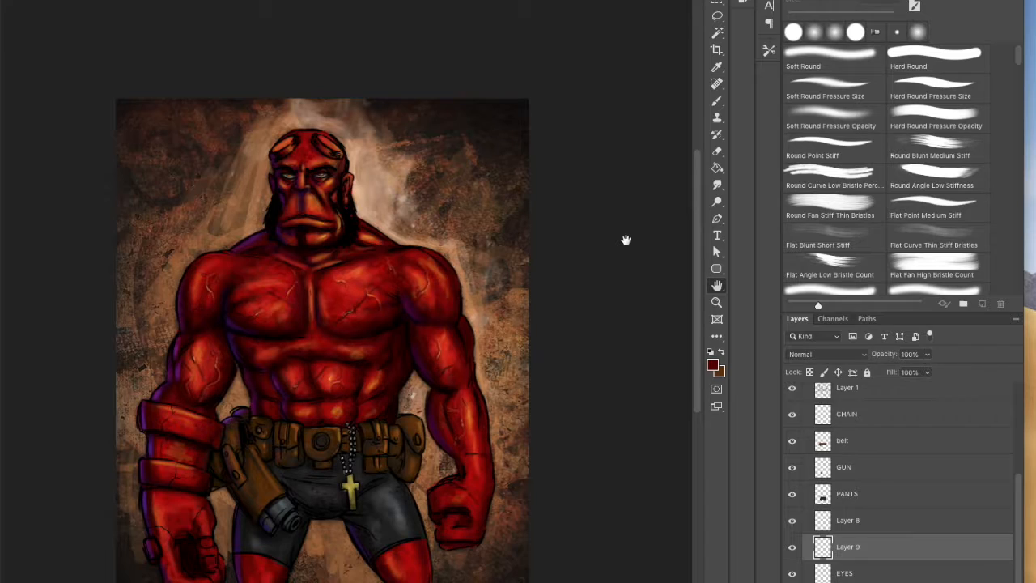